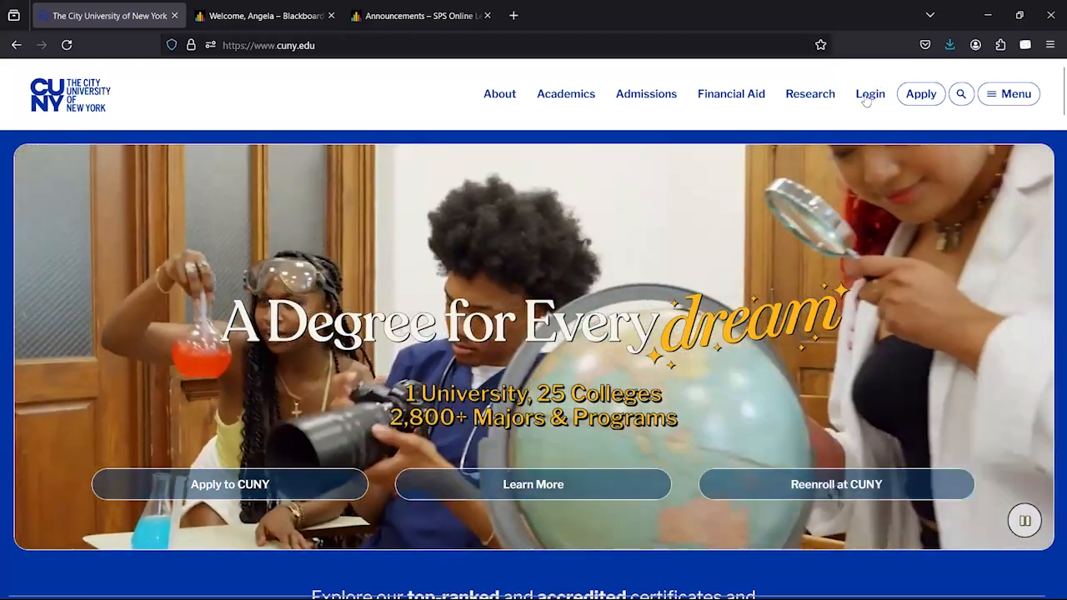
- Switch to the open Blackboard home page and expand the 2023 Fall Term (SPS01) list under My Courses
{"action": "mouse_move", "coordinate": [868, 99]}
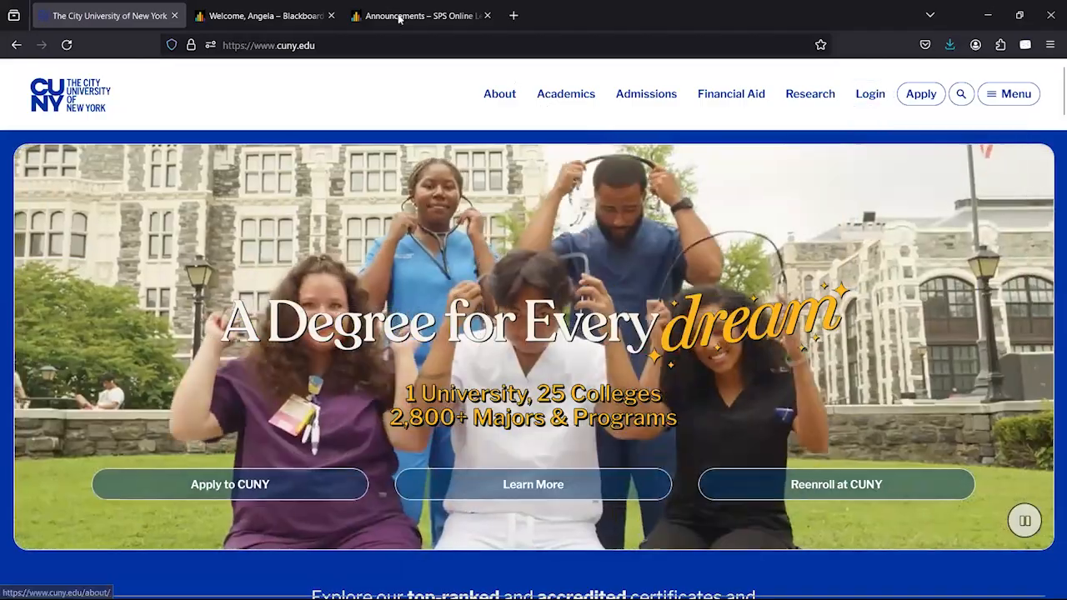
{"action": "left_click", "coordinate": [263, 7]}
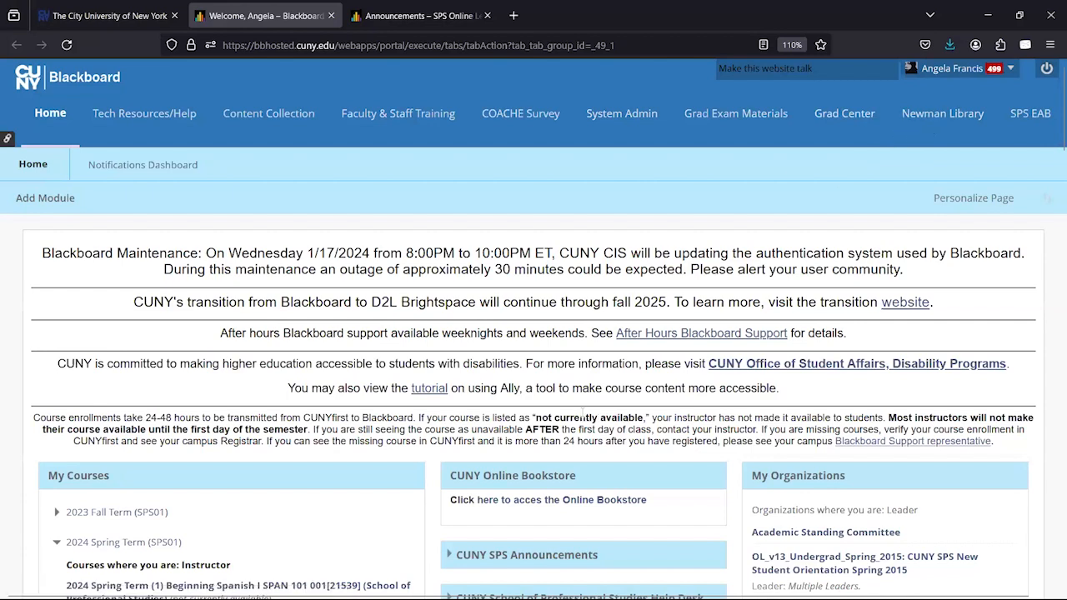
{"action": "scroll", "coordinate": [583, 412], "scroll_direction": "down", "scroll_amount": 2}
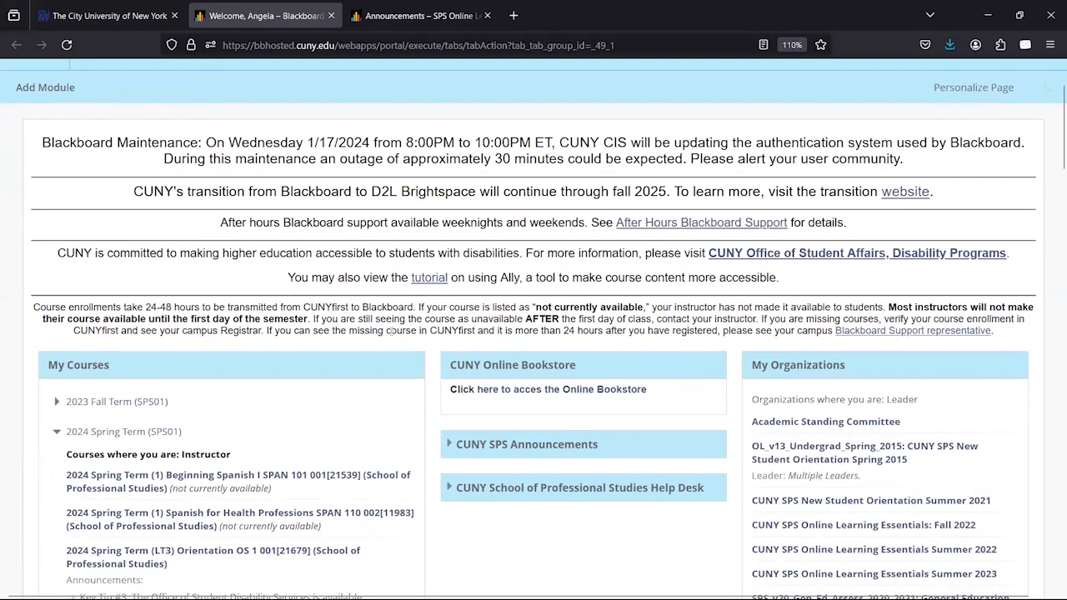
{"action": "scroll", "coordinate": [271, 319], "scroll_direction": "down", "scroll_amount": 5}
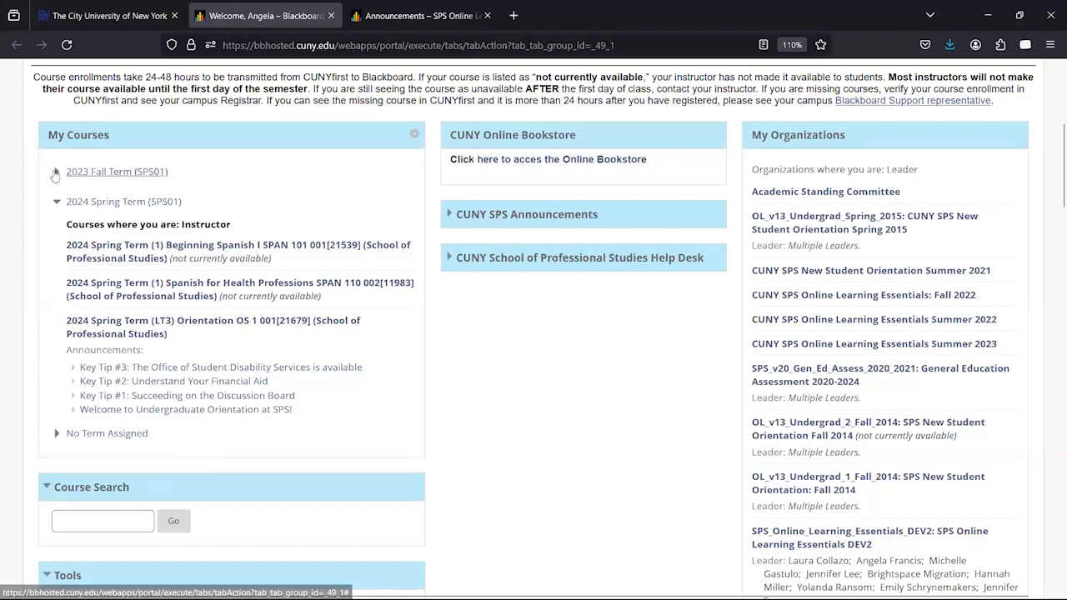
{"action": "left_click", "coordinate": [56, 173]}
{"action": "scroll", "coordinate": [112, 282], "scroll_direction": "down", "scroll_amount": 4}
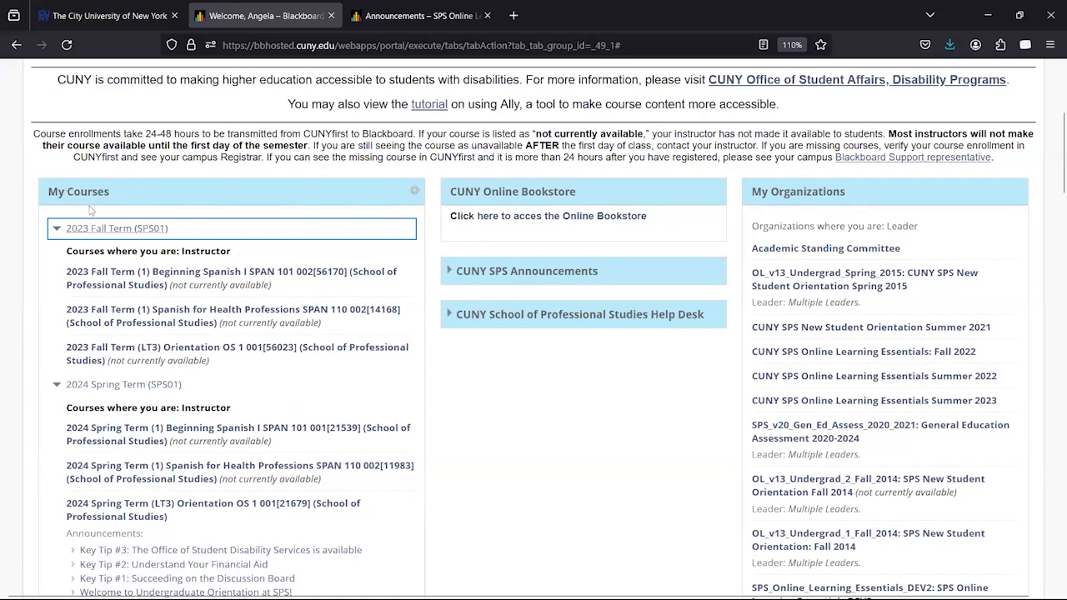
- Open the My Courses personalization settings, review the term display options, and return to the home page without submitting
{"action": "left_click", "coordinate": [416, 196]}
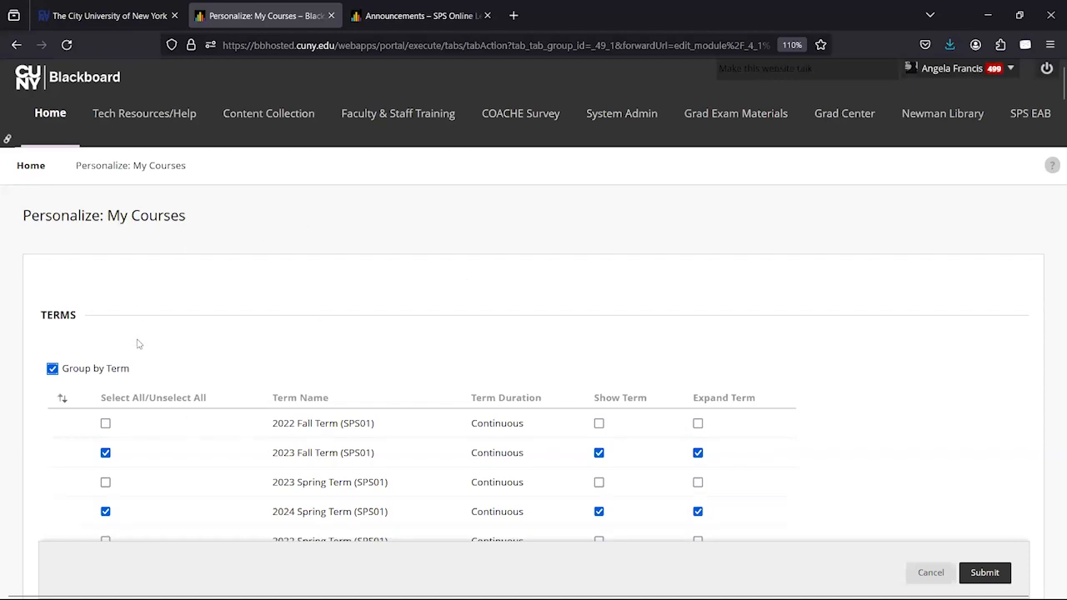
{"action": "scroll", "coordinate": [209, 408], "scroll_direction": "down", "scroll_amount": 3}
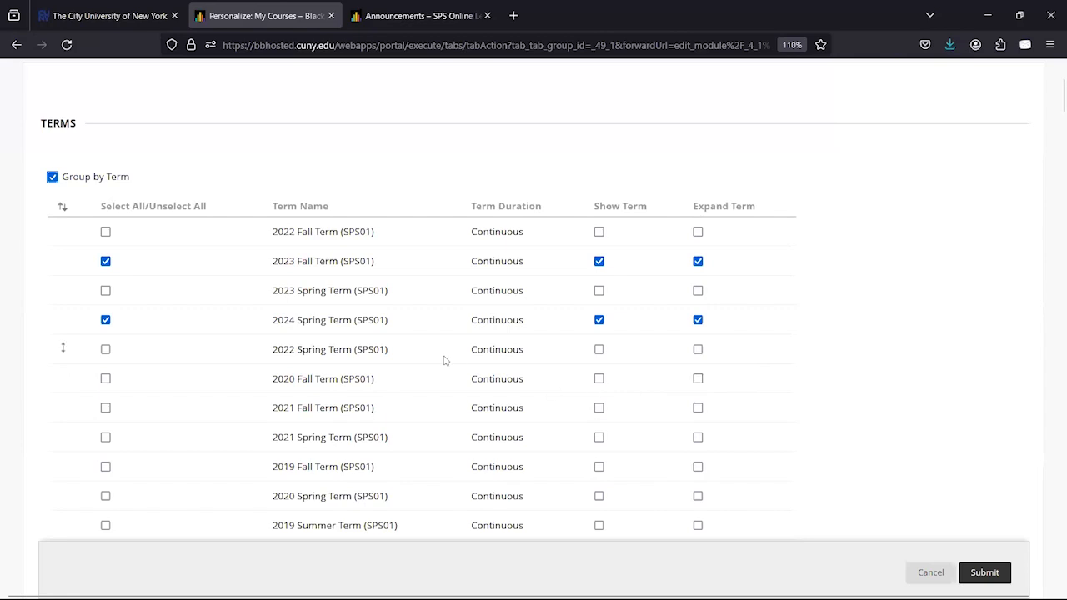
{"action": "scroll", "coordinate": [444, 360], "scroll_direction": "down", "scroll_amount": 4}
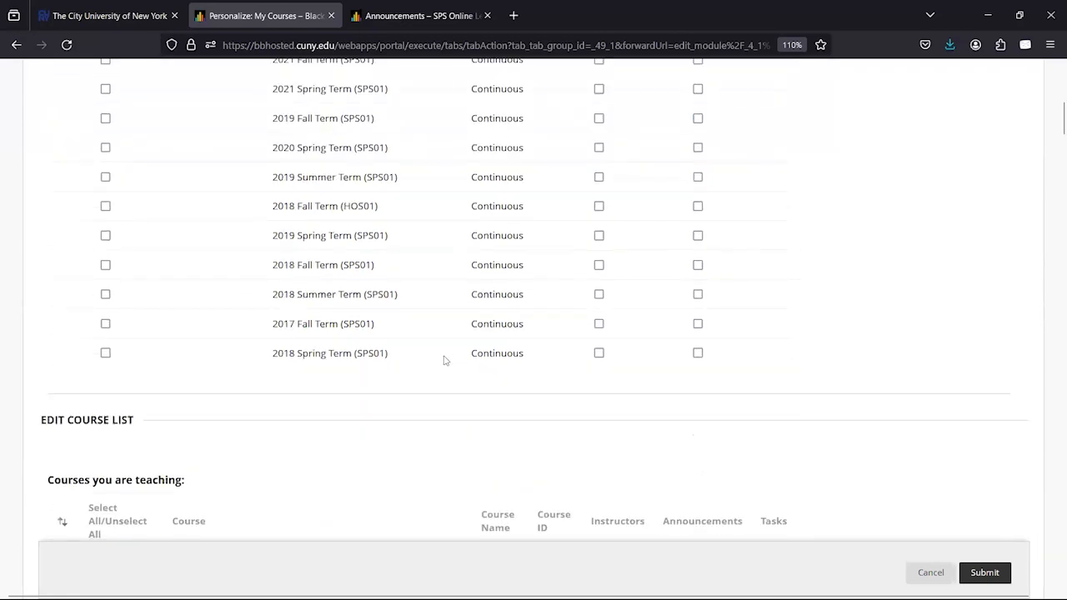
{"action": "scroll", "coordinate": [444, 360], "scroll_direction": "up", "scroll_amount": 3}
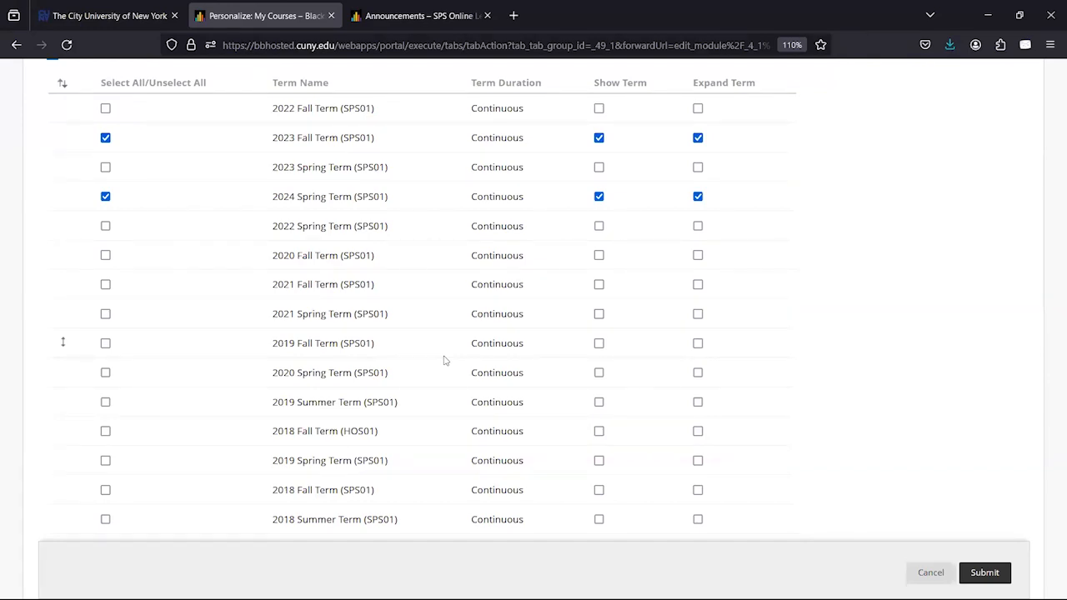
{"action": "scroll", "coordinate": [443, 360], "scroll_direction": "up", "scroll_amount": 2}
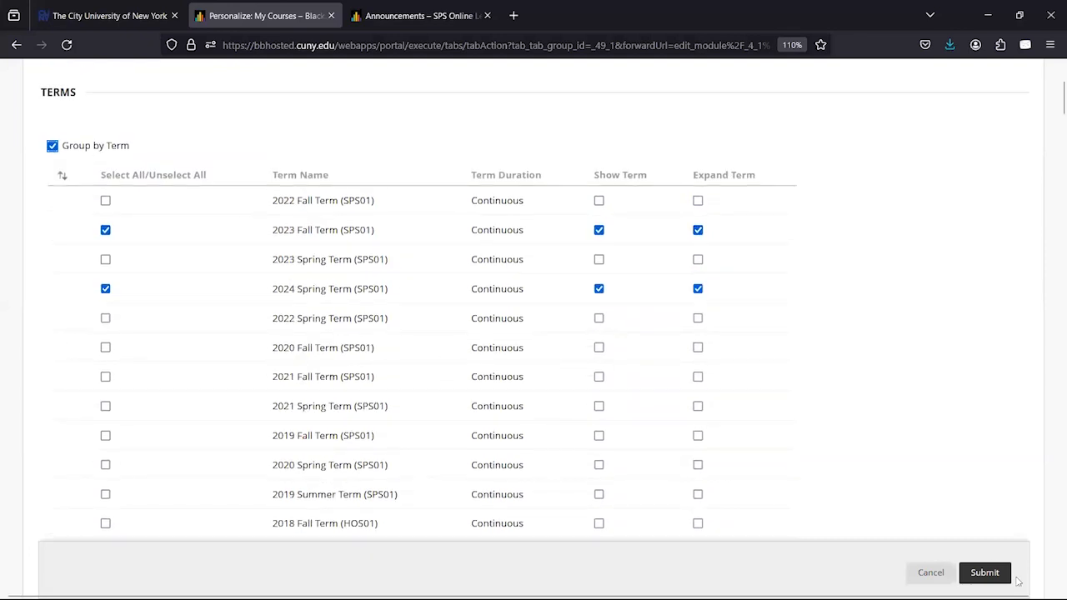
{"action": "left_click", "coordinate": [16, 45]}
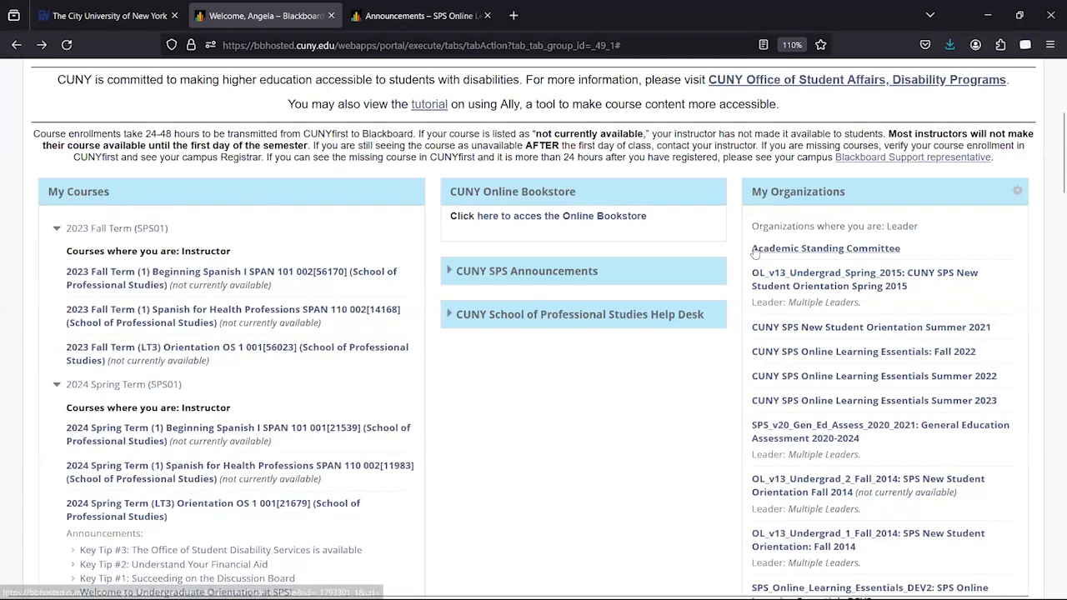
- Open the Blackboard Basics Webinar announcement under SPS Online Learning Essentials Spring 2024 in a new tab and review it
{"action": "scroll", "coordinate": [831, 244], "scroll_direction": "down", "scroll_amount": 3}
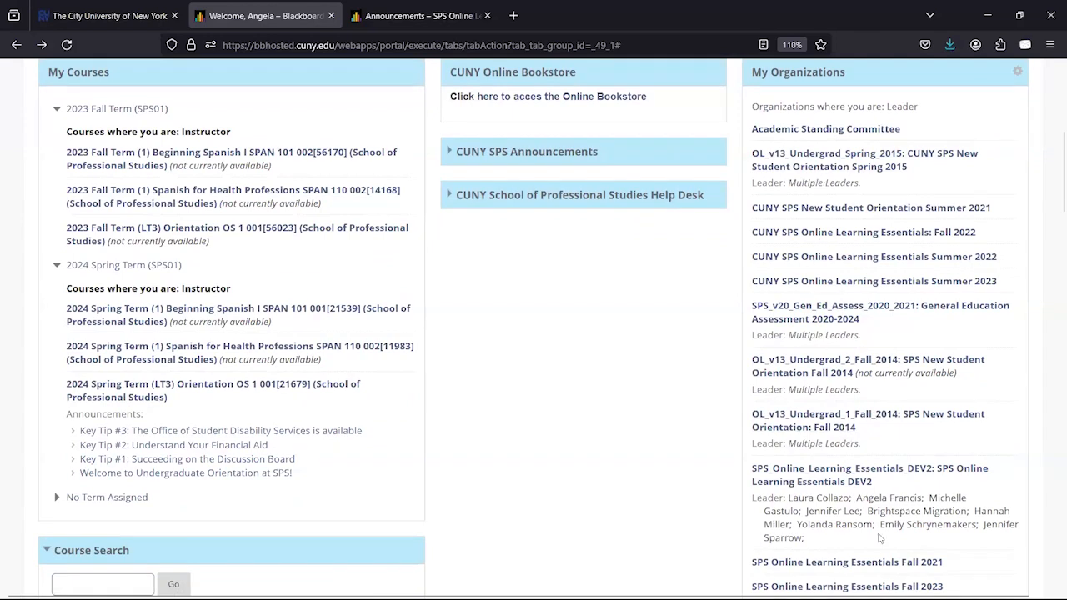
{"action": "scroll", "coordinate": [527, 350], "scroll_direction": "down", "scroll_amount": 1}
{"action": "scroll", "coordinate": [527, 350], "scroll_direction": "down", "scroll_amount": 5}
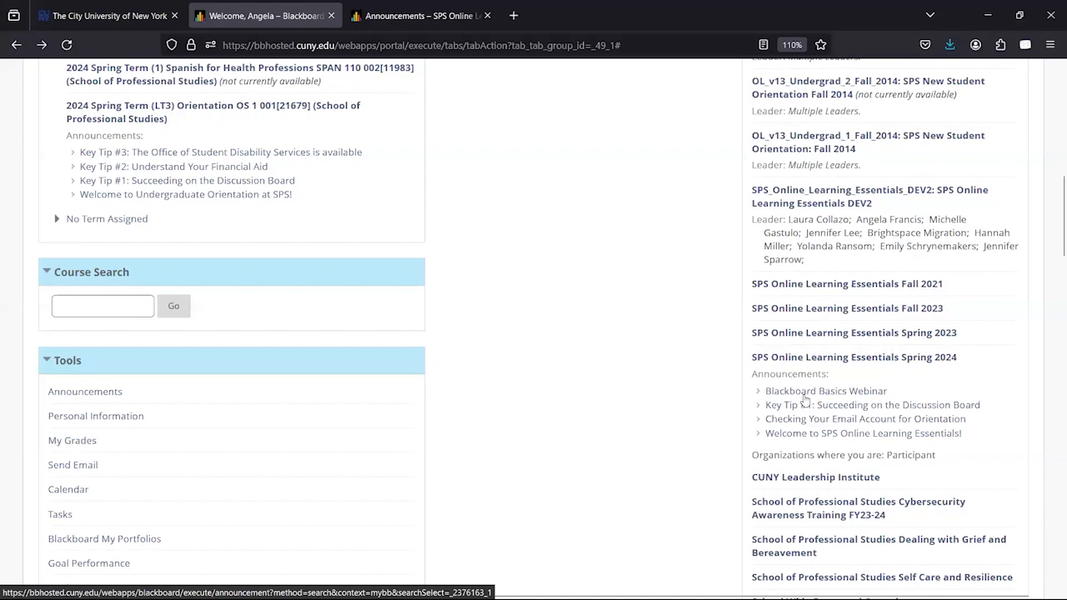
{"action": "left_click", "coordinate": [804, 401], "text": "ctrl"}
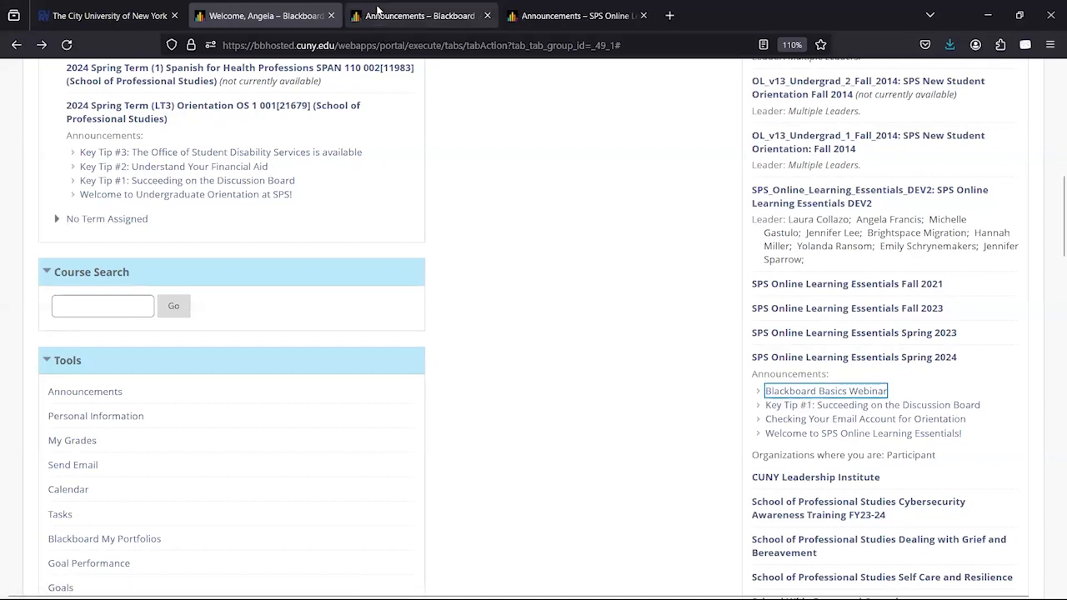
{"action": "left_click", "coordinate": [377, 10]}
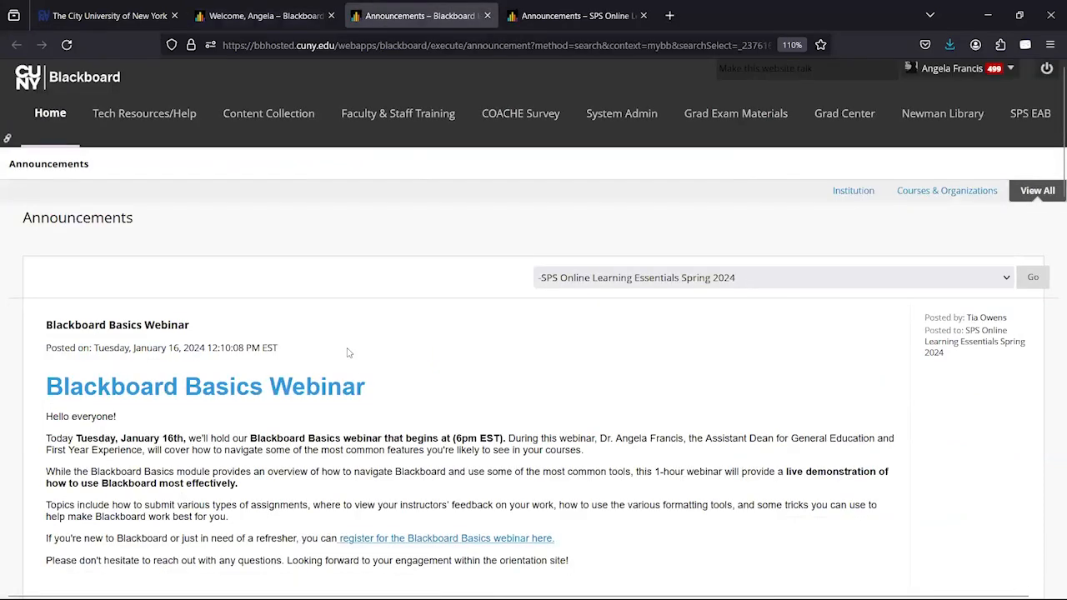
{"action": "scroll", "coordinate": [348, 353], "scroll_direction": "down", "scroll_amount": 4}
{"action": "scroll", "coordinate": [348, 353], "scroll_direction": "up", "scroll_amount": 2}
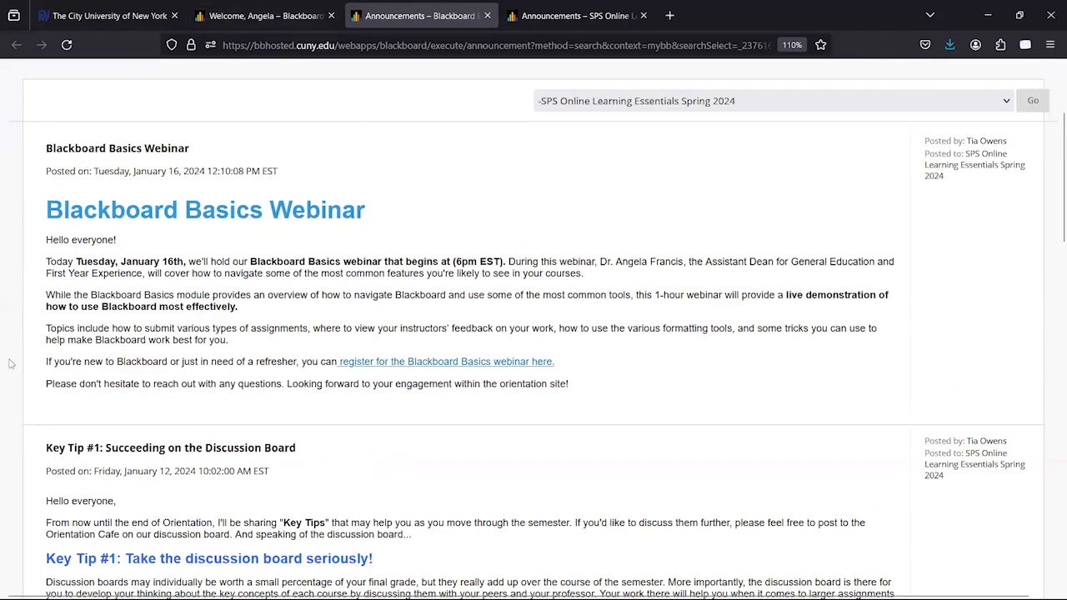
- Switch to the open SPS Online Learning Essentials Spring 2024 announcements page and expand its hidden course menu
{"action": "left_click", "coordinate": [554, 15]}
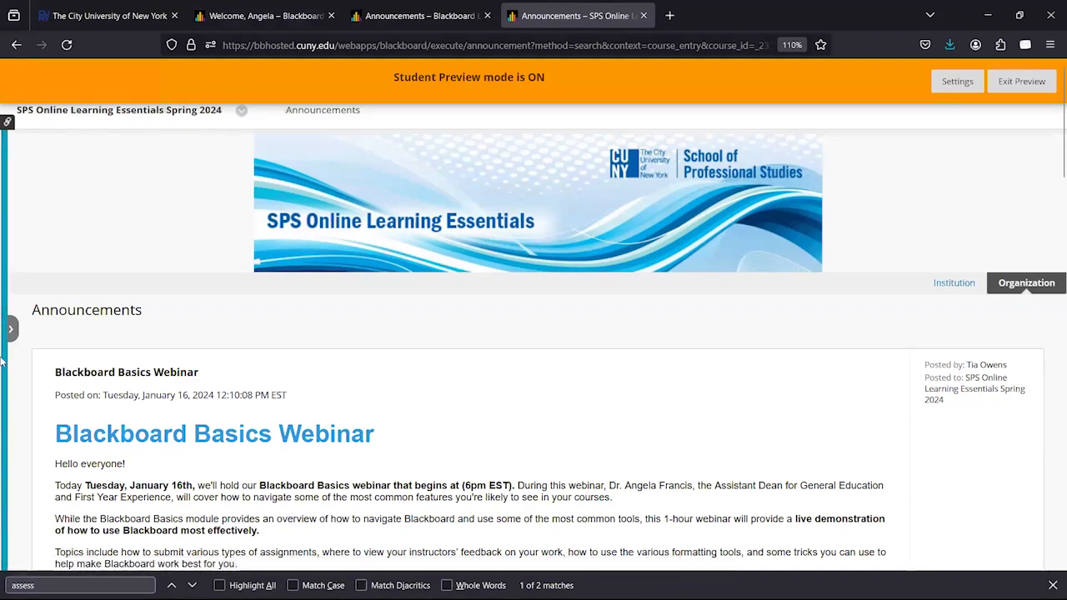
{"action": "left_click", "coordinate": [5, 168]}
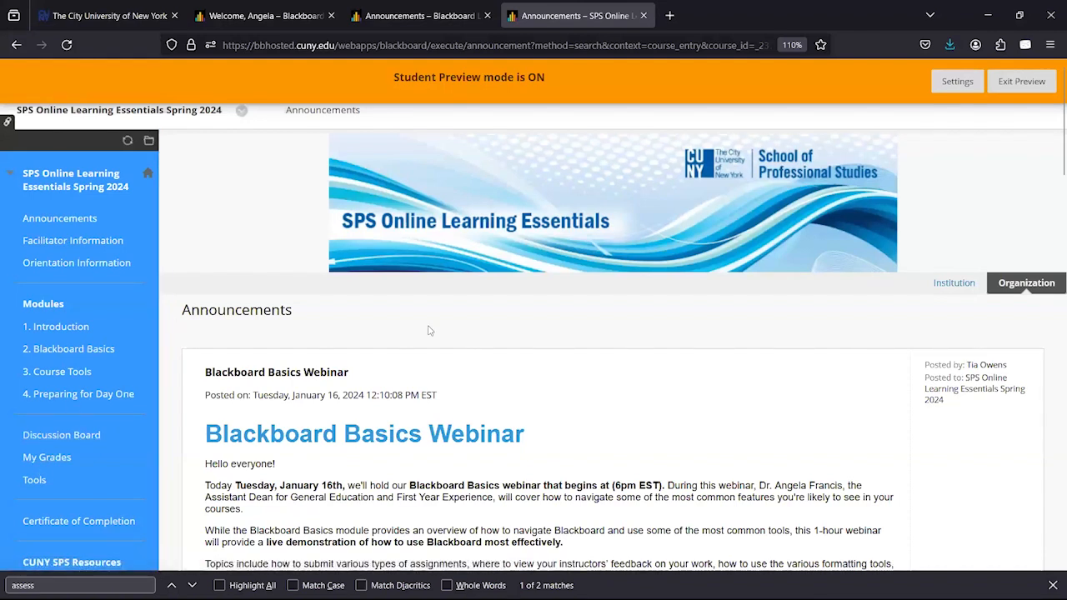
{"action": "scroll", "coordinate": [429, 331], "scroll_direction": "down", "scroll_amount": 1}
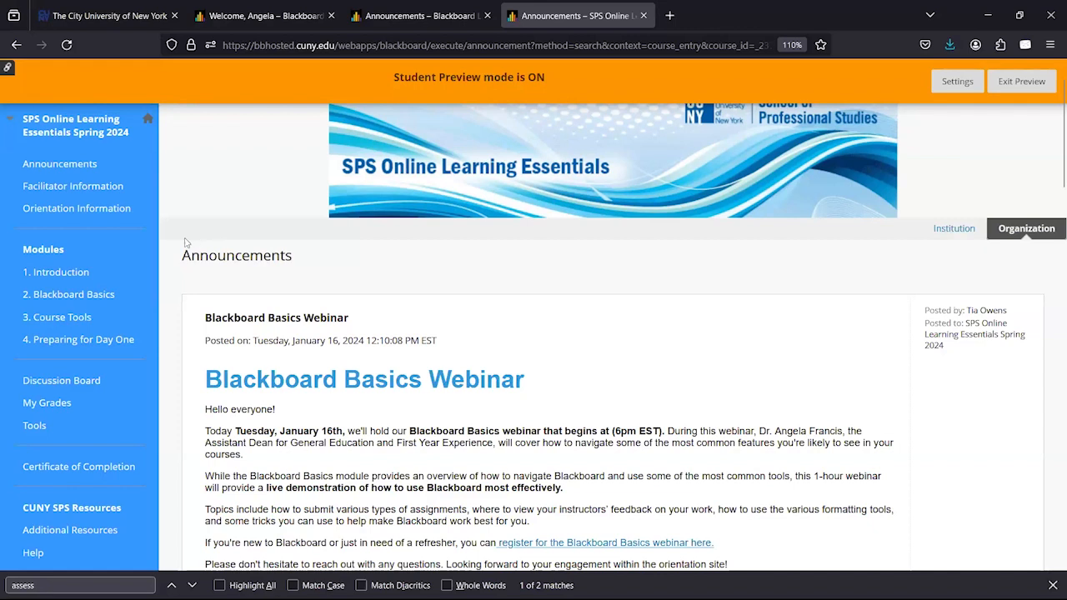
- Open the Q&A Forum on the course's Discussion Board and start a new thread
{"action": "left_click", "coordinate": [86, 382]}
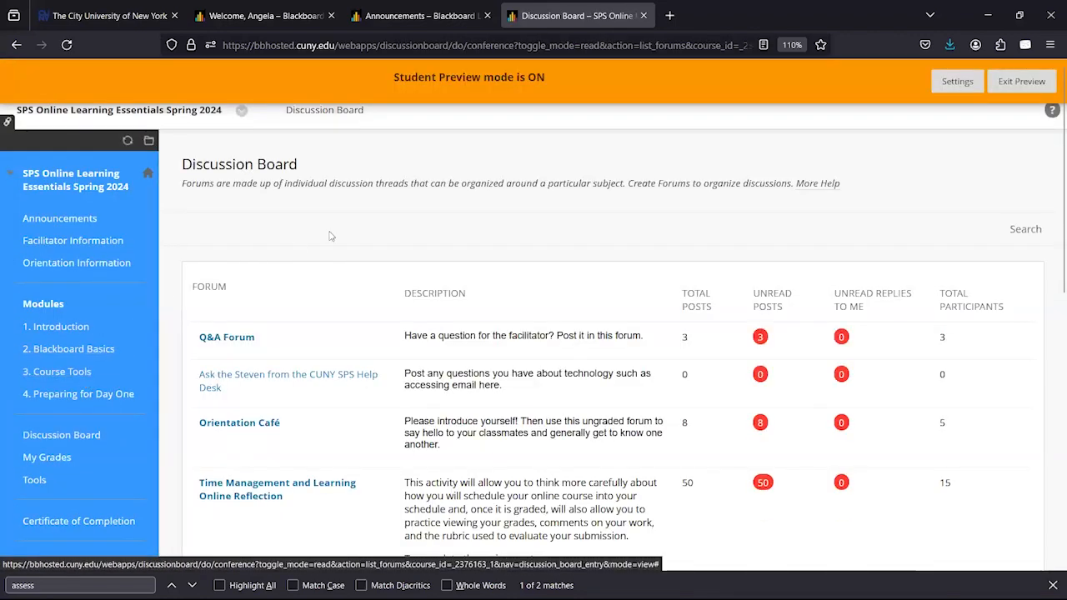
{"action": "scroll", "coordinate": [329, 236], "scroll_direction": "down", "scroll_amount": 1}
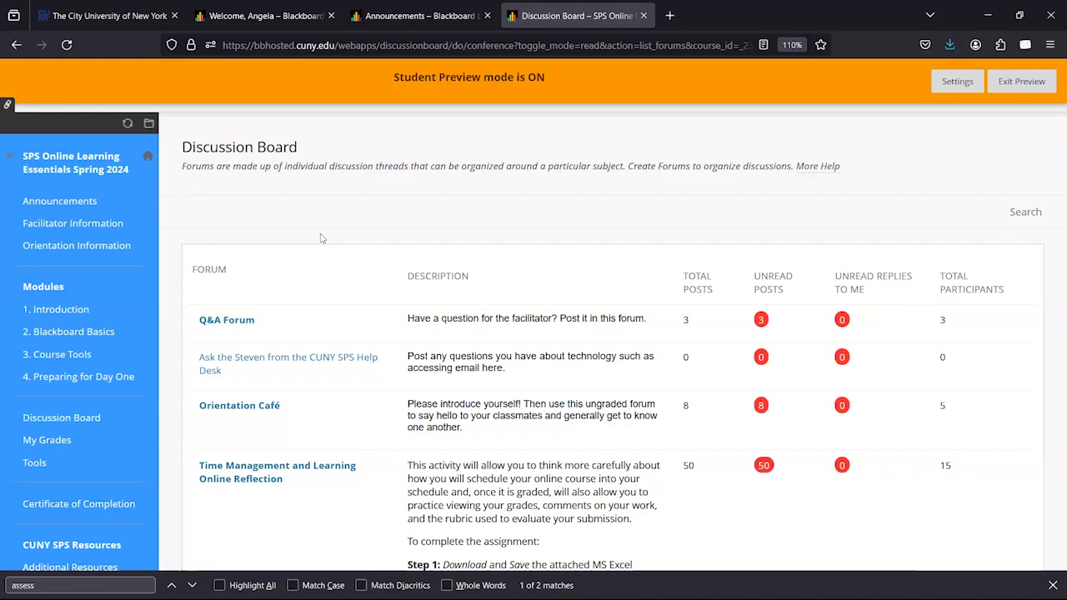
{"action": "left_click", "coordinate": [233, 324]}
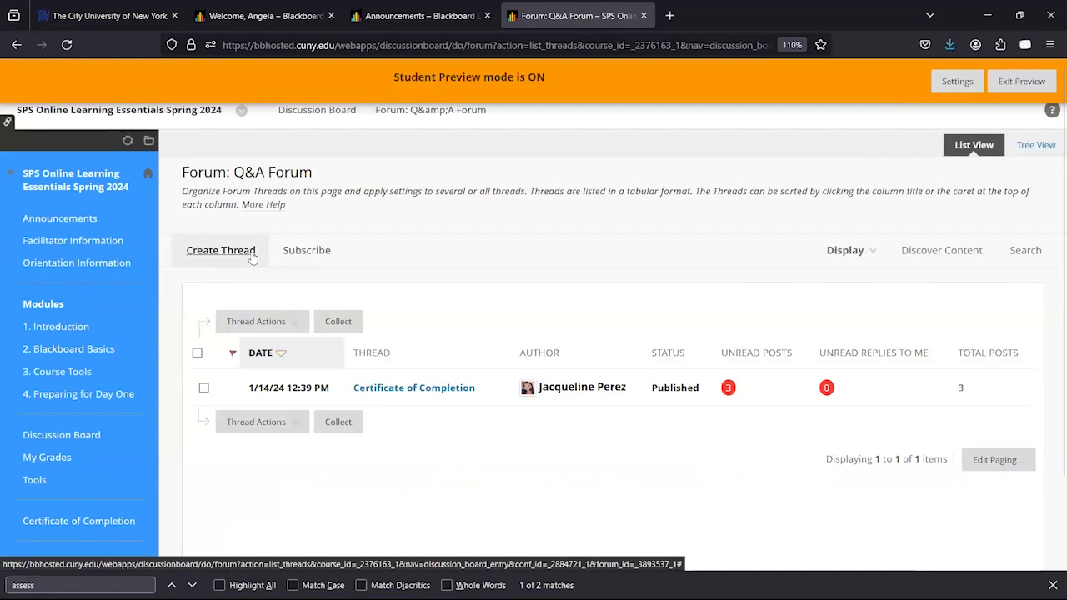
{"action": "left_click", "coordinate": [250, 256]}
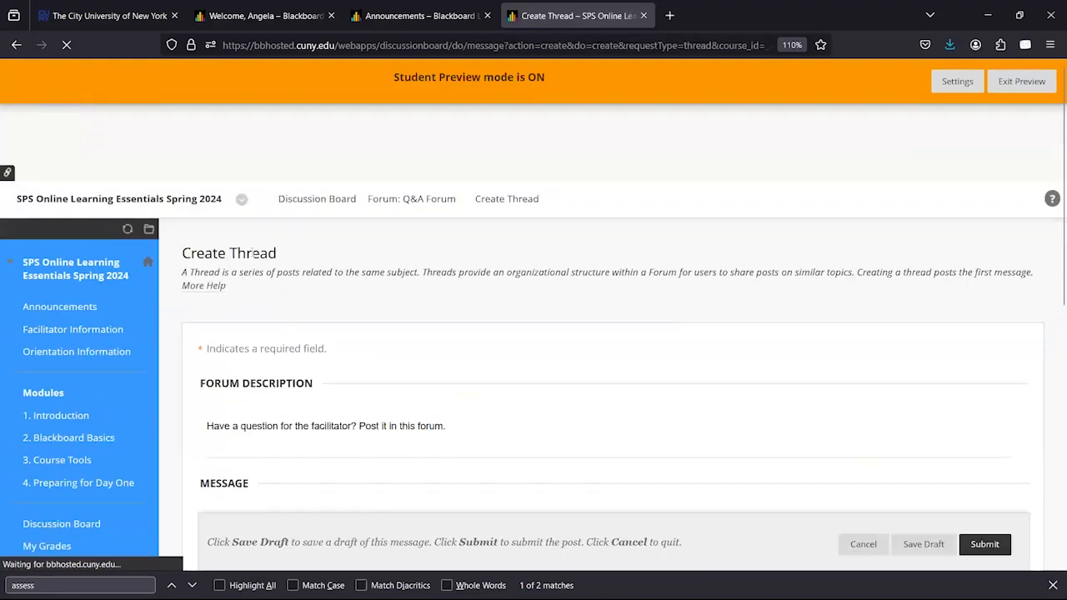
{"action": "scroll", "coordinate": [478, 302], "scroll_direction": "down", "scroll_amount": 4}
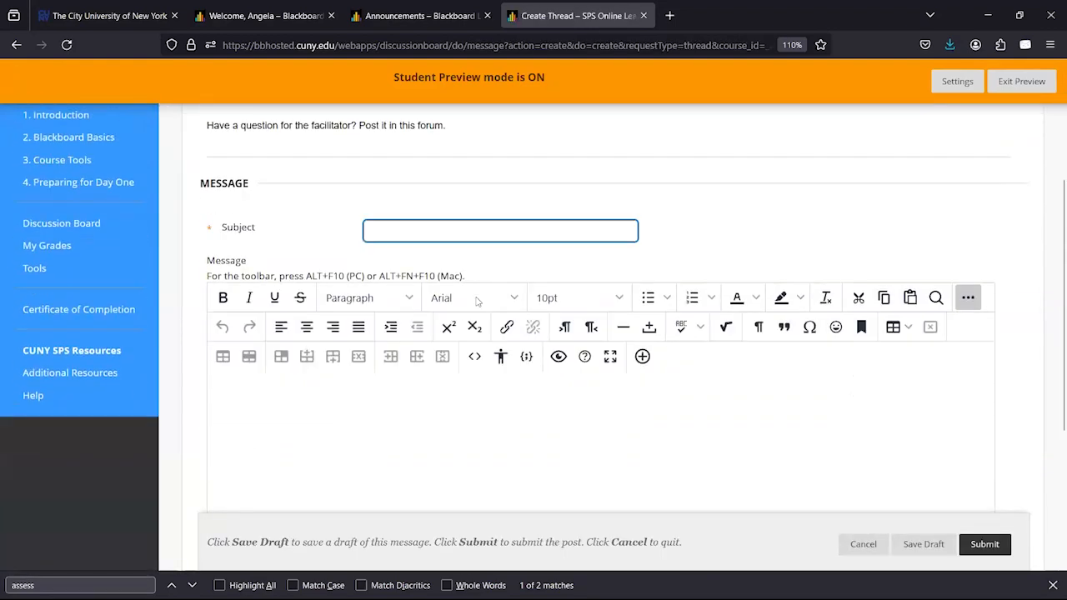
- Write "This is bold." in bold in the thread's message body, with the word "bold" and the period underlined
{"action": "left_click", "coordinate": [478, 301]}
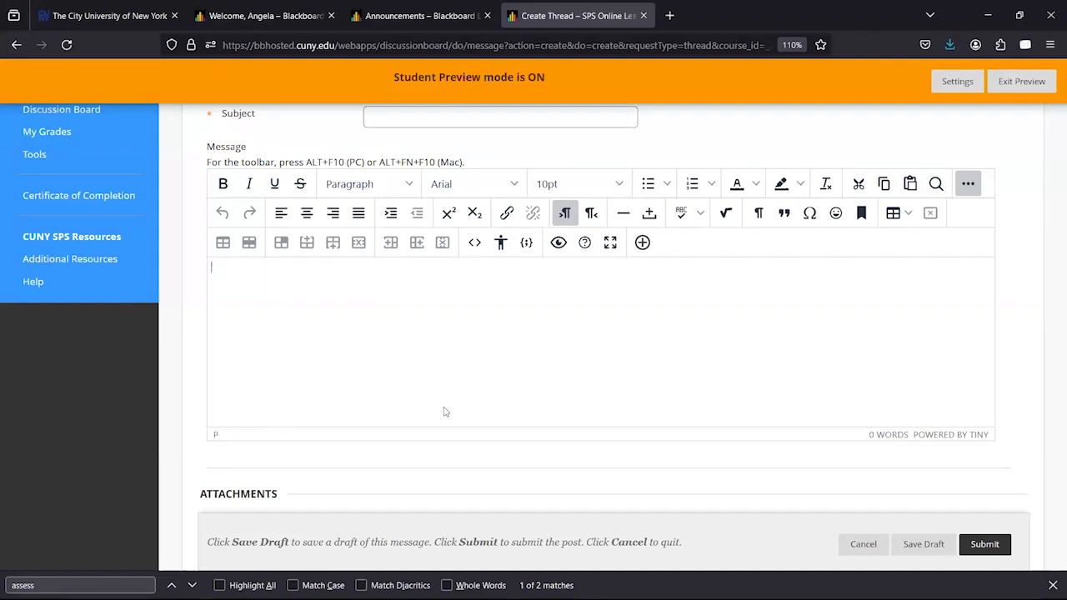
{"action": "key", "text": "ctrl+b"}
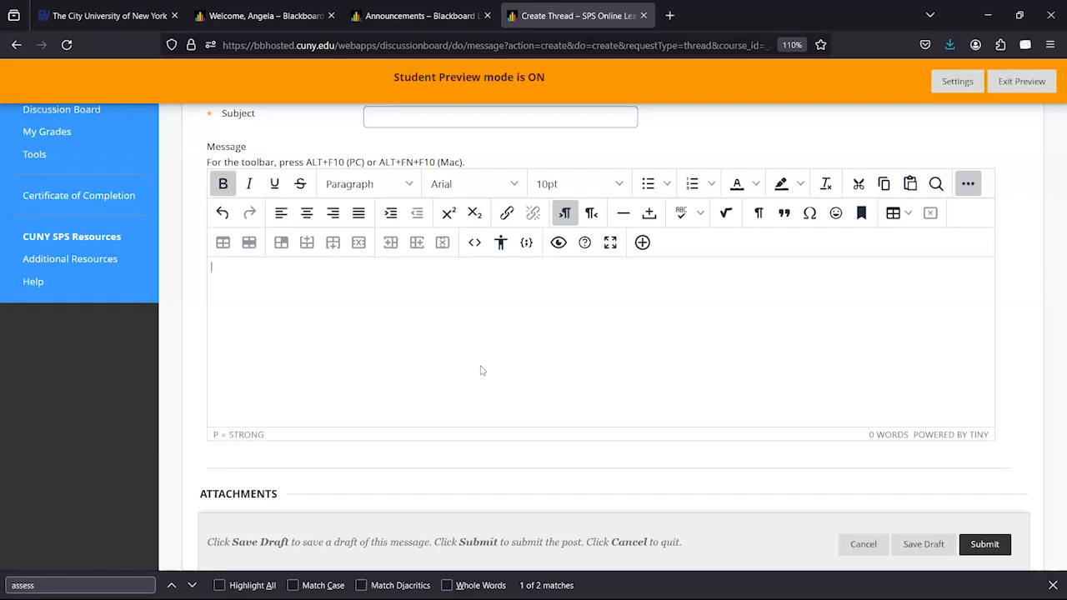
{"action": "type", "text": "This is bold"}
{"action": "key", "text": "ctrl+shift+Left"}
{"action": "key", "text": "ctrl+u"}
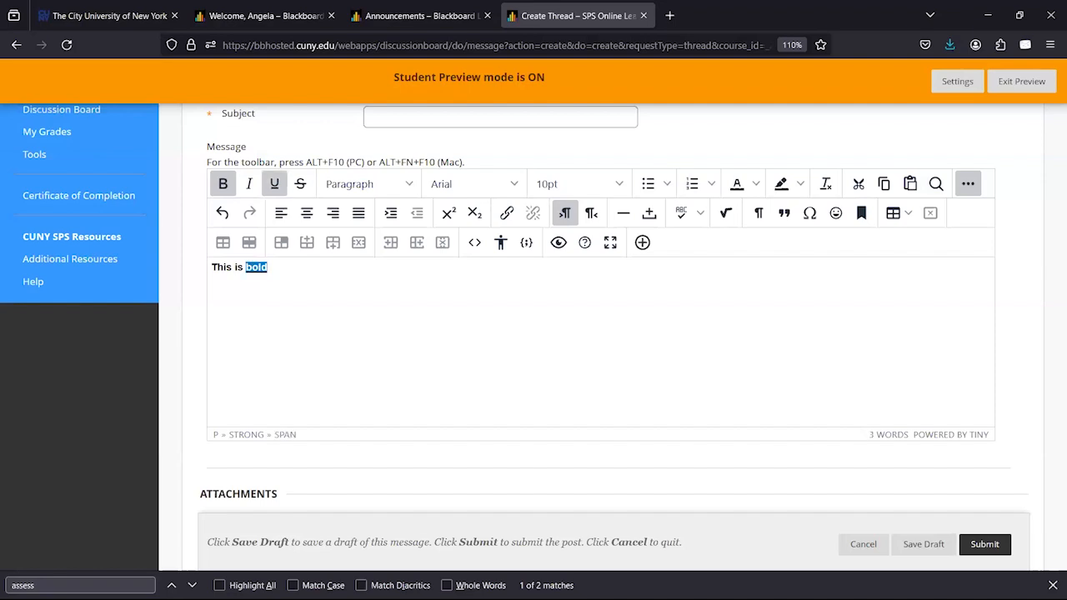
{"action": "key", "text": "Right"}
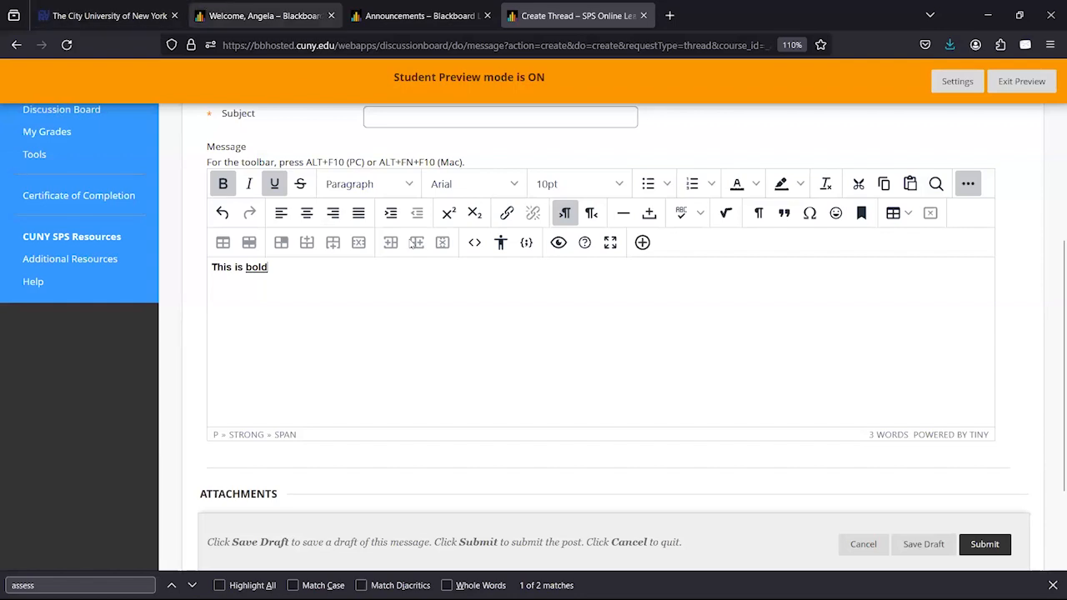
{"action": "type", "text": "."}
- Add a new line without bold or underline reading "One of my favorite websites is the CUNY.EDU homepage."
{"action": "key", "text": "Return"}
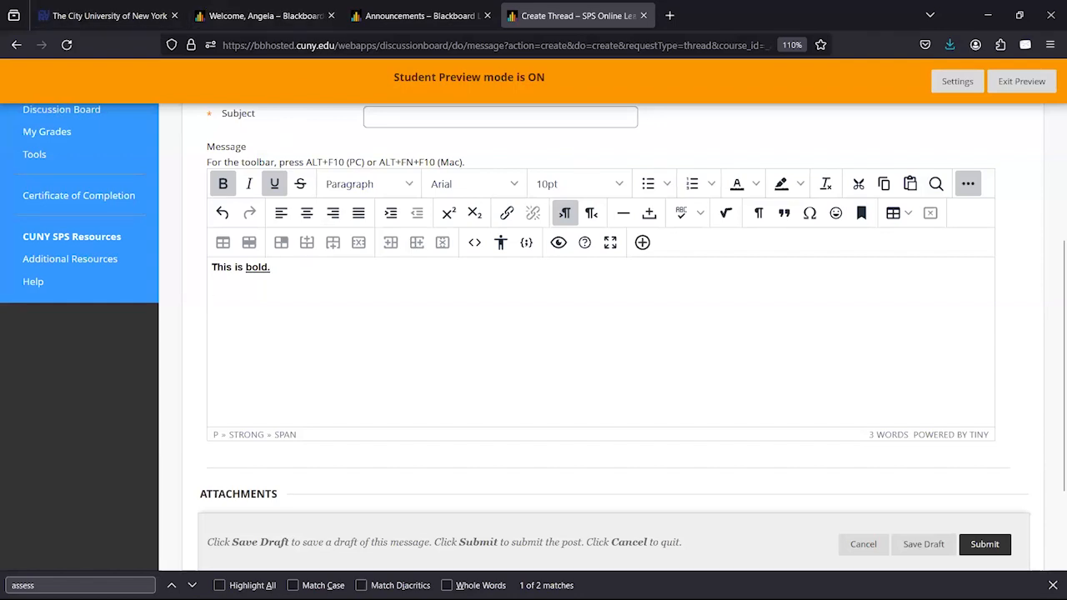
{"action": "key", "text": "ctrl+b"}
{"action": "key", "text": "ctrl+u"}
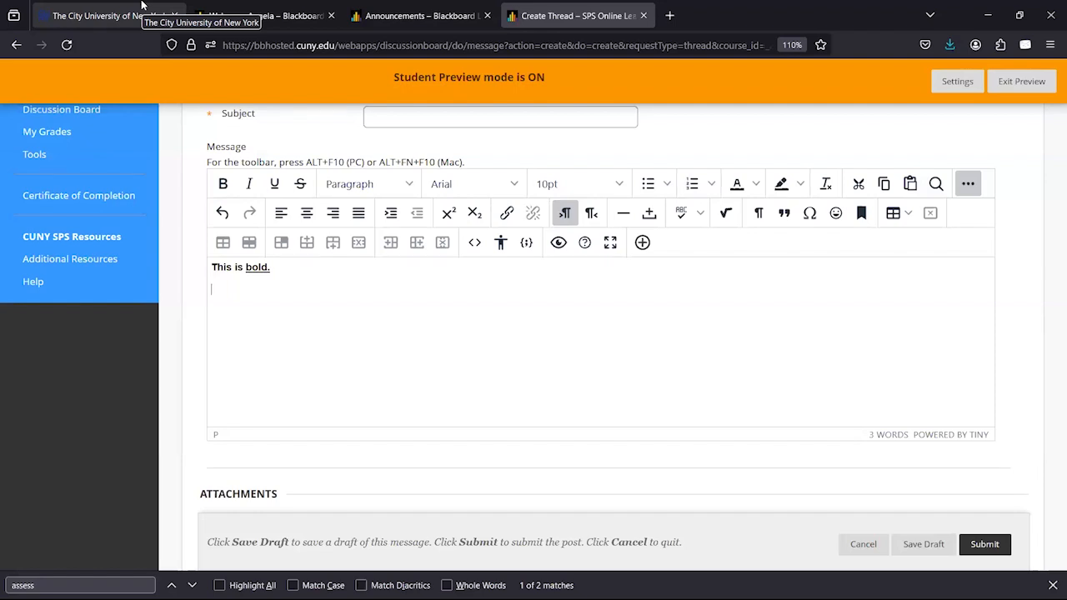
{"action": "type", "text": "One of my favorite websites is the CU"}
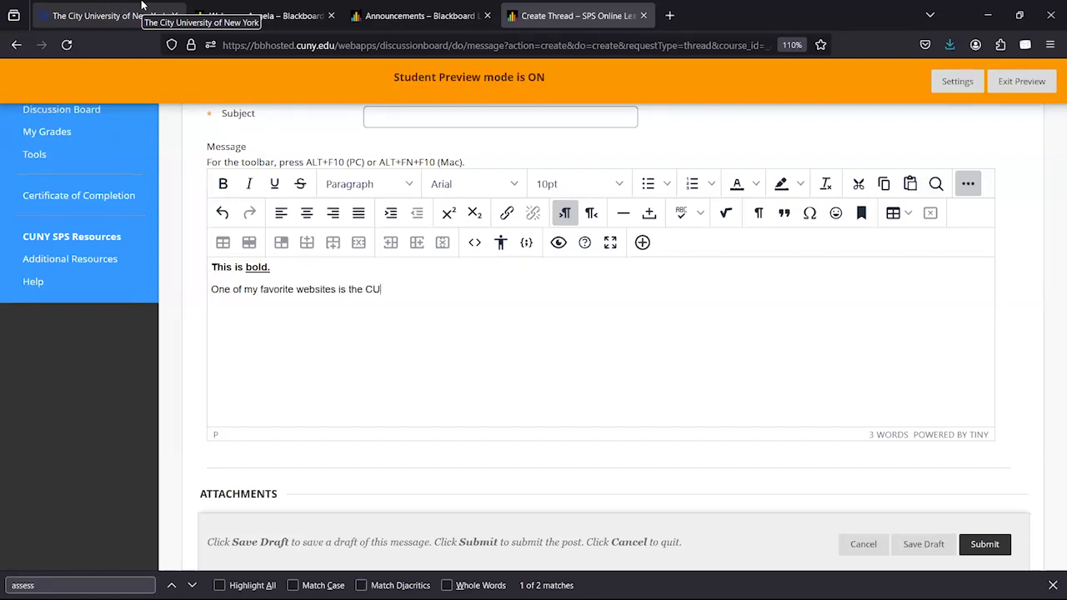
{"action": "type", "text": "NY.EDU homepage."}
- Copy the web address of the open City University of New York homepage and return to the thread draft
{"action": "left_click", "coordinate": [142, 7]}
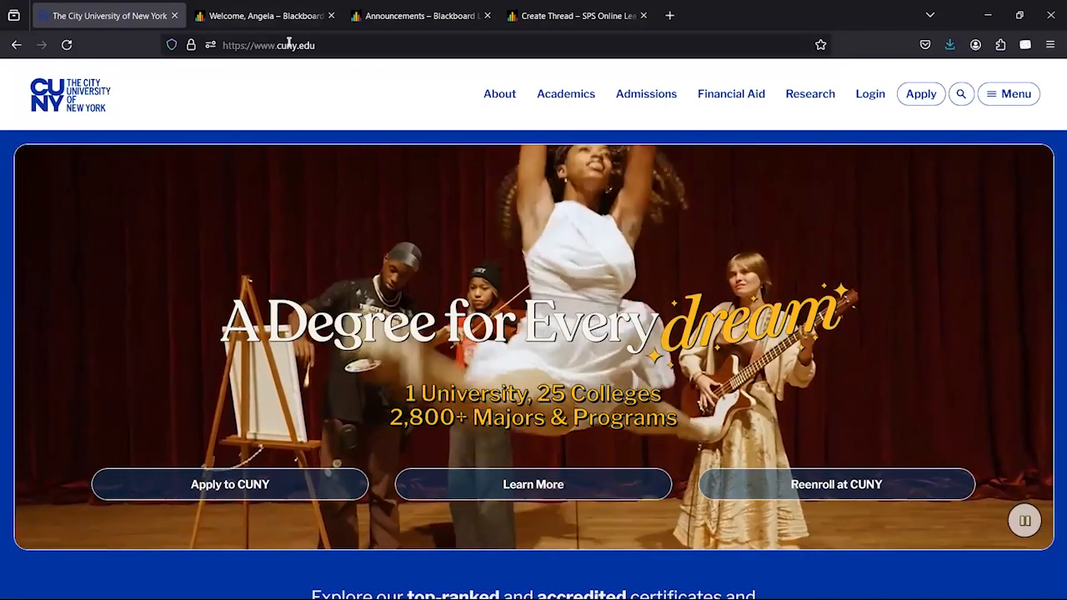
{"action": "left_click", "coordinate": [288, 44]}
{"action": "key", "text": "ctrl+c"}
{"action": "key", "text": "BackSpace"}
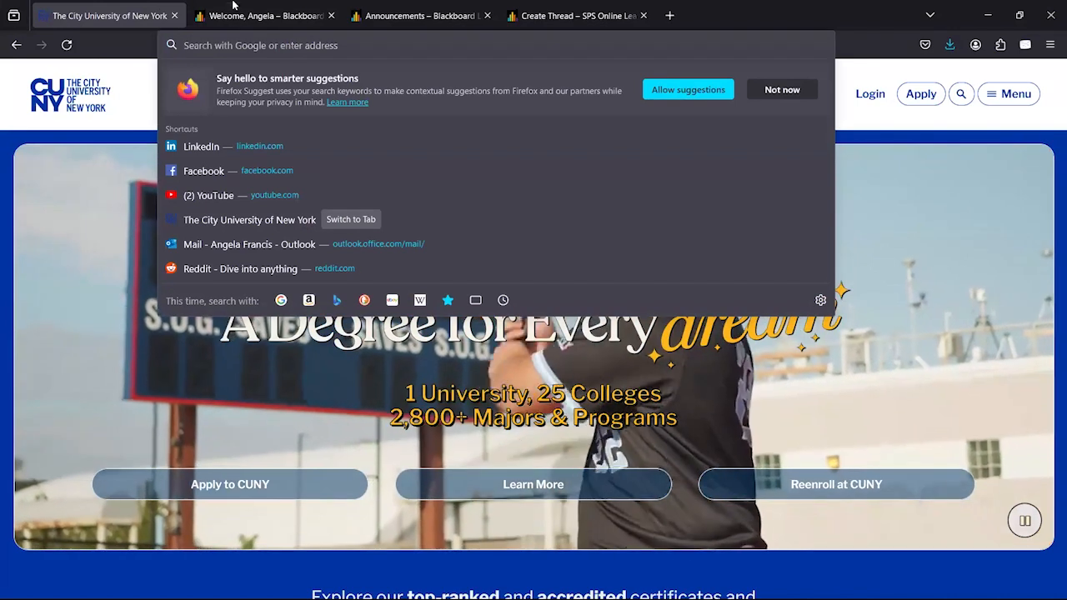
{"action": "left_click", "coordinate": [233, 6]}
{"action": "left_click", "coordinate": [581, 6]}
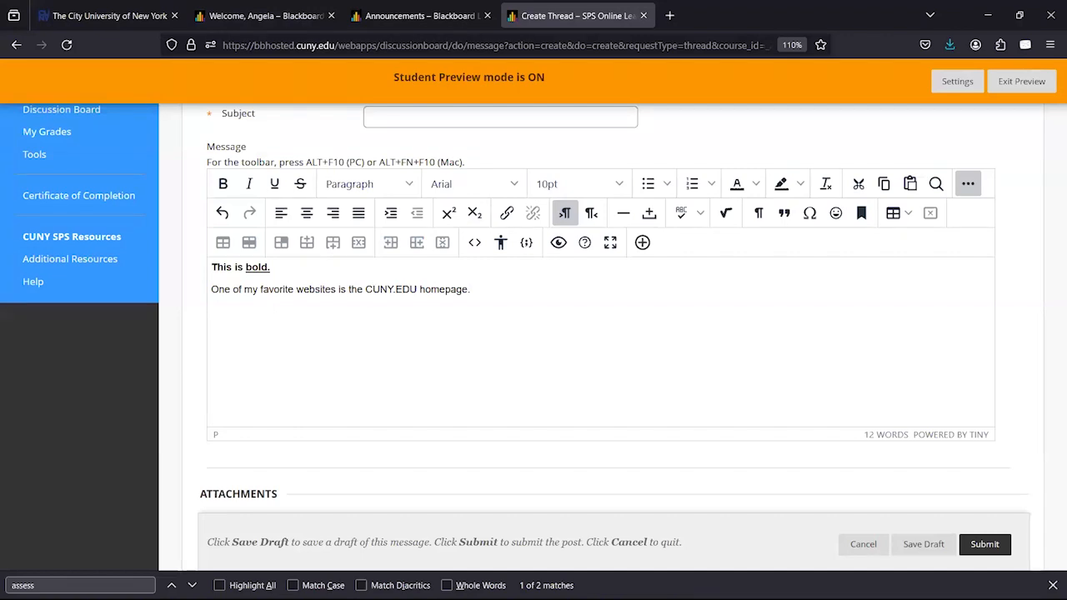
{"action": "double_click", "coordinate": [380, 289]}
{"action": "key", "text": "shift+Right"}
{"action": "key", "text": "shift+Right"}
{"action": "key", "text": "shift+Right"}
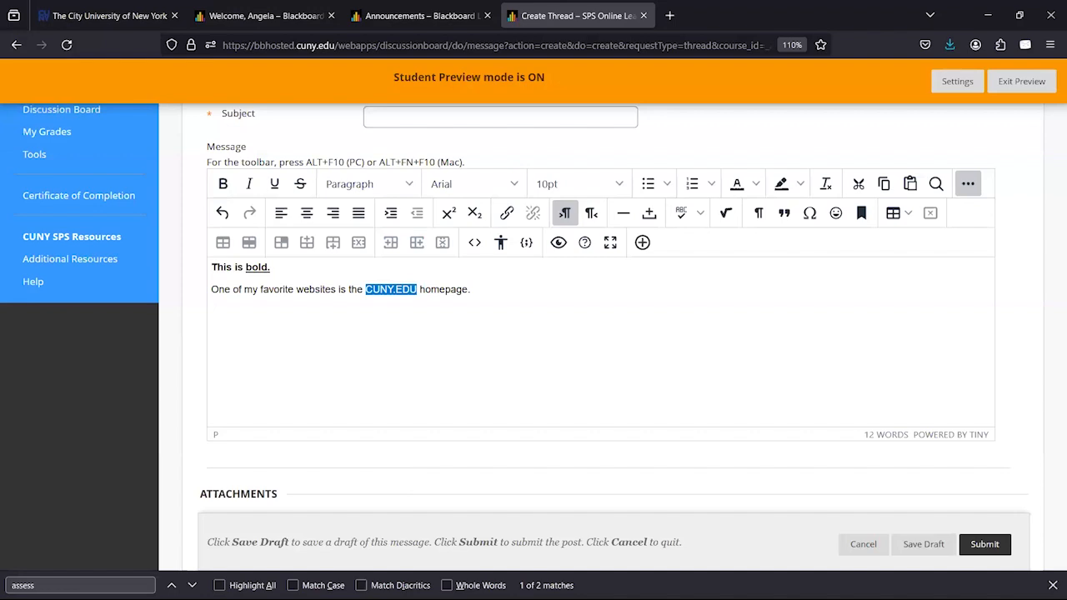
{"action": "left_click", "coordinate": [507, 214]}
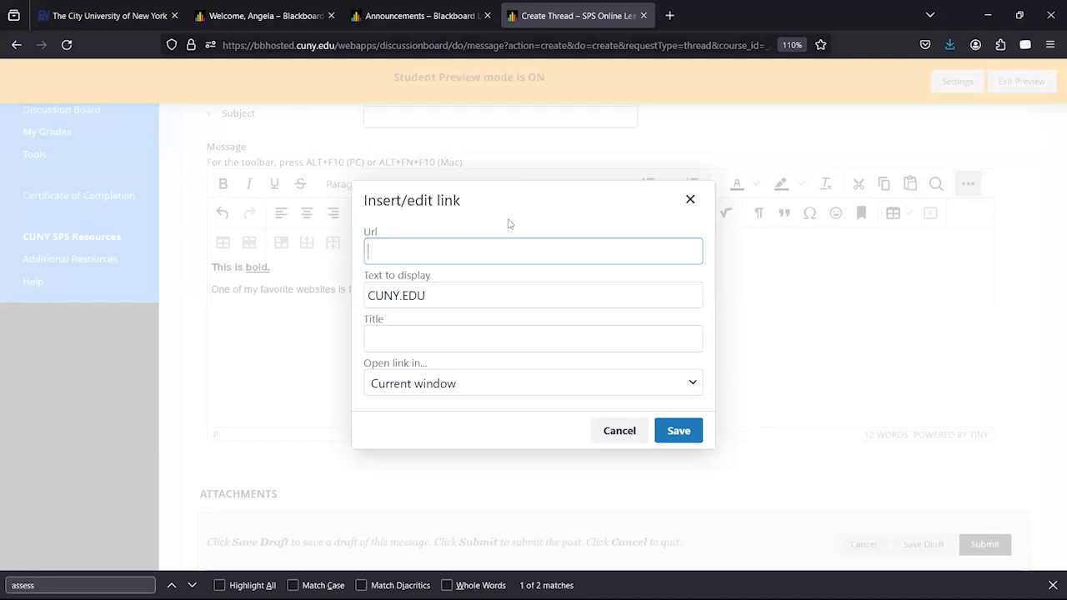
{"action": "left_click", "coordinate": [690, 200]}
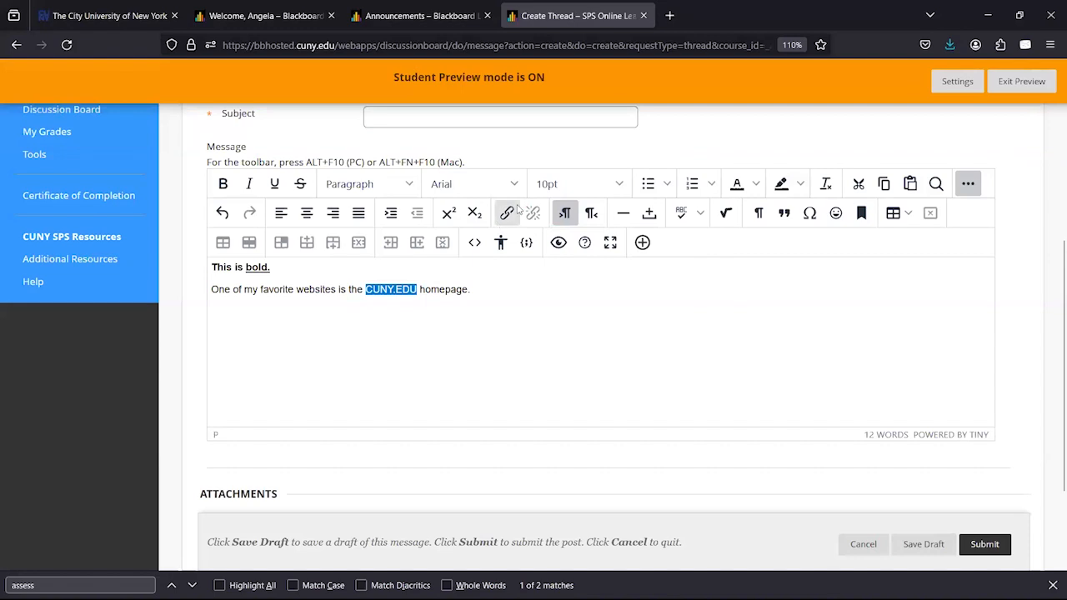
{"action": "left_click", "coordinate": [506, 215]}
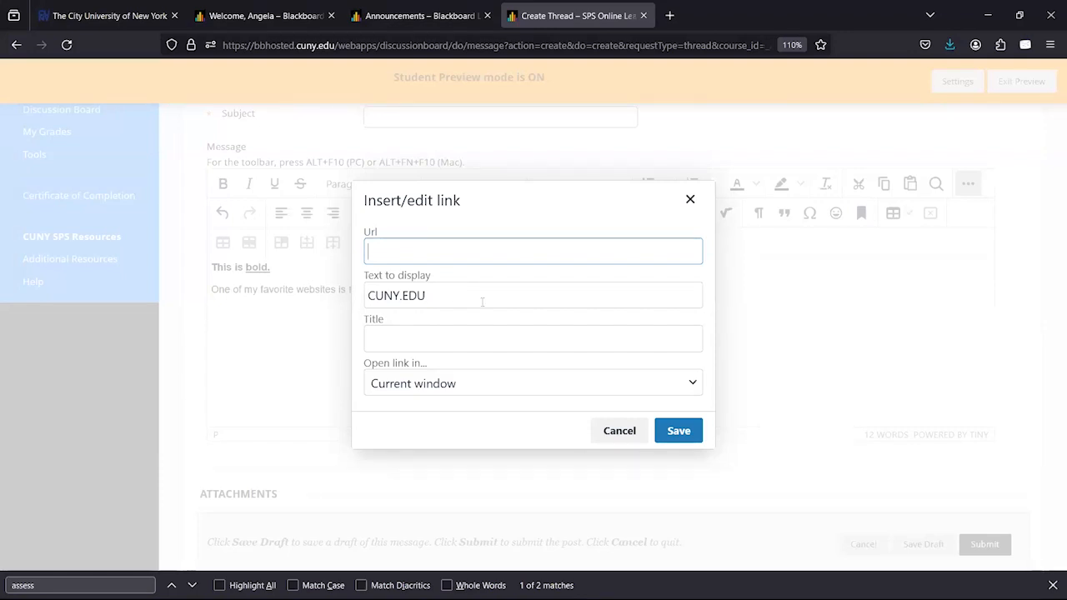
{"action": "key", "text": "ctrl+v"}
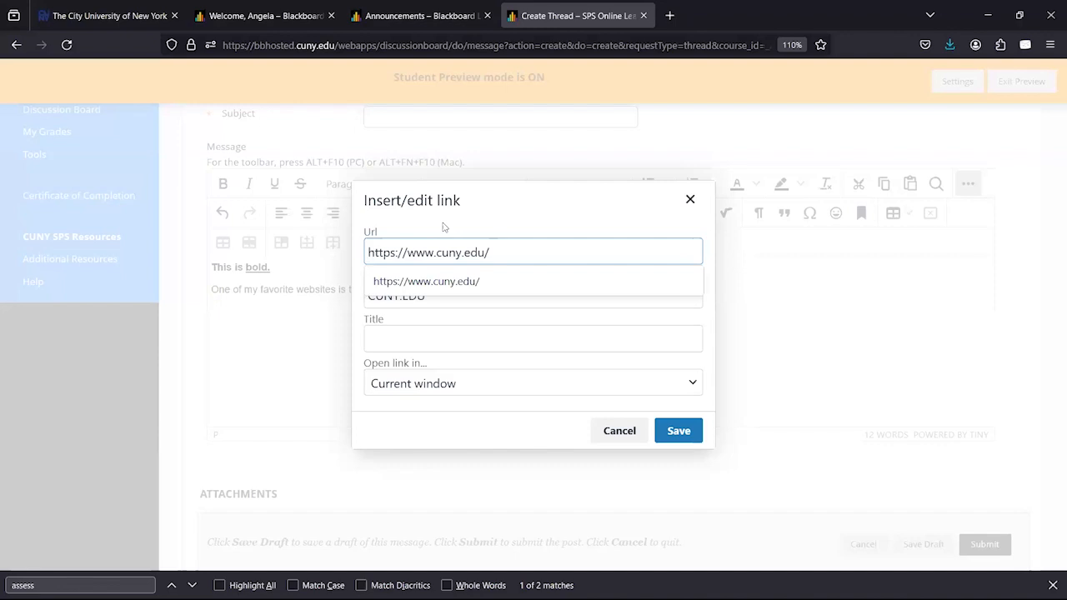
{"action": "key", "text": "Escape"}
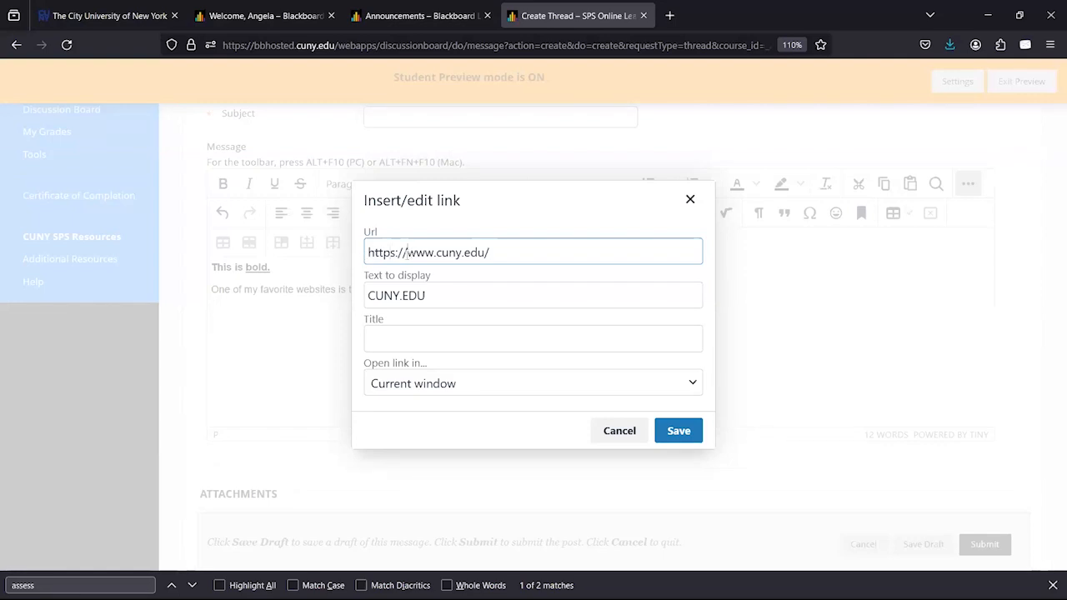
{"action": "left_click_drag", "start_coordinate": [406, 252], "coordinate": [490, 252]}
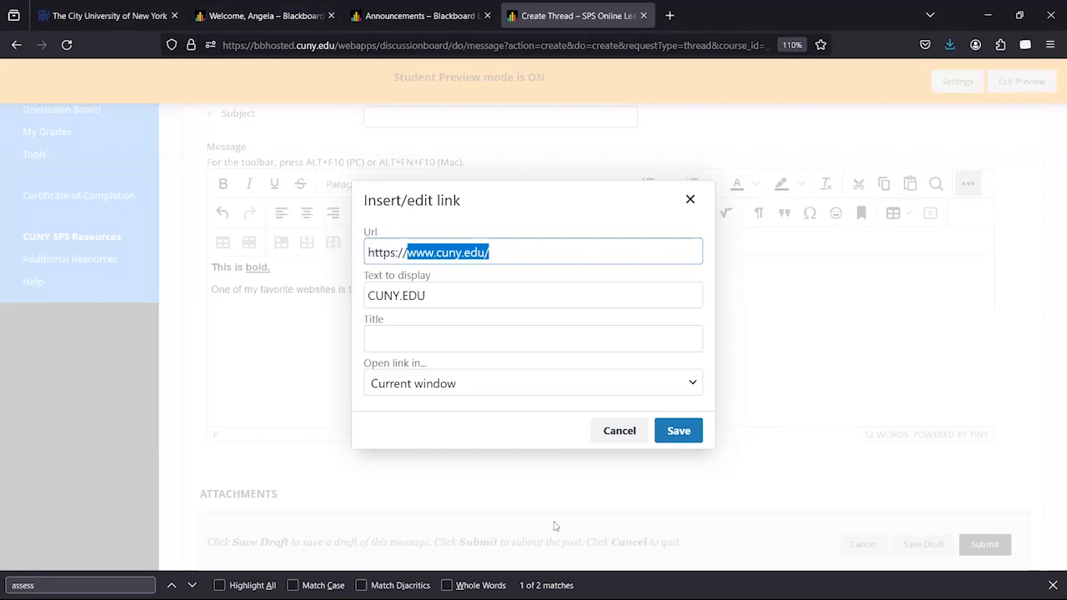
{"action": "left_click", "coordinate": [386, 255]}
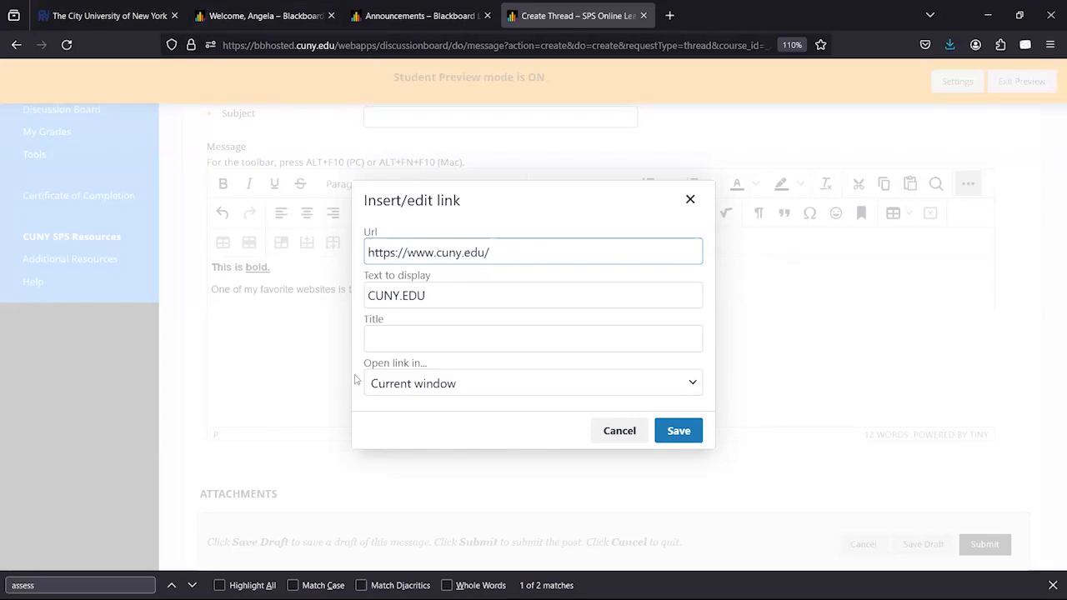
- Save the CUNY.EDU link so that it opens in a new window, and test it before returning to the thread draft
{"action": "left_click", "coordinate": [423, 381]}
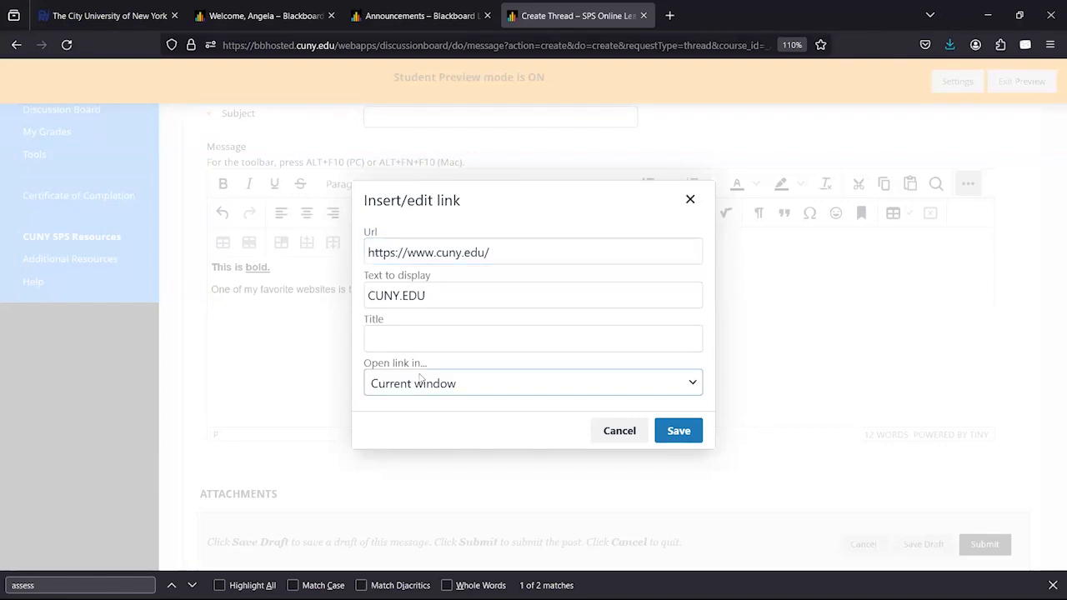
{"action": "left_click", "coordinate": [433, 437]}
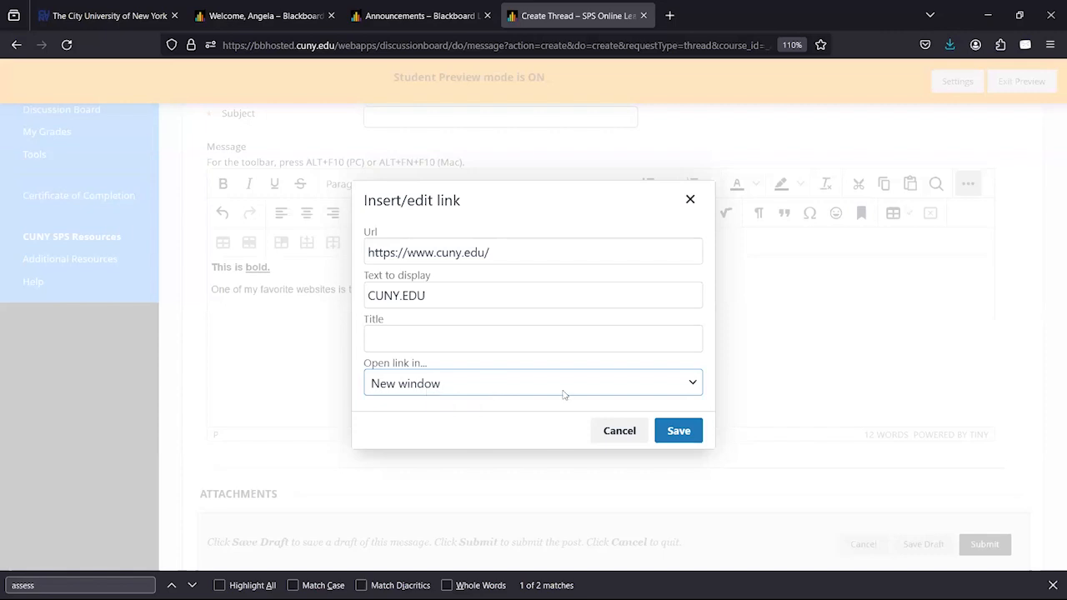
{"action": "left_click", "coordinate": [684, 429]}
{"action": "left_click", "coordinate": [581, 333]}
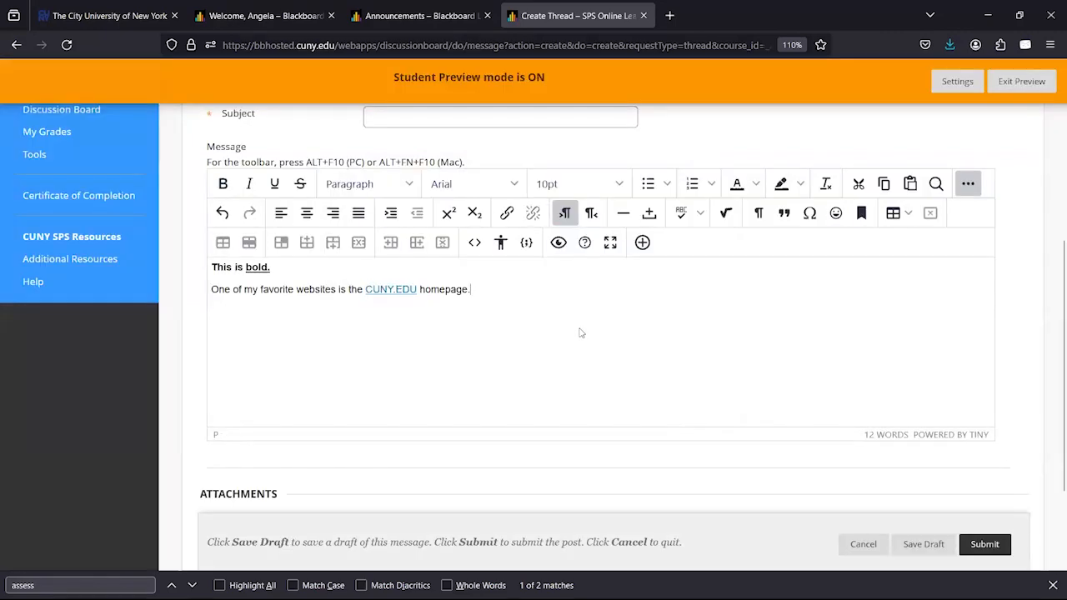
{"action": "left_click", "coordinate": [410, 289], "text": "ctrl"}
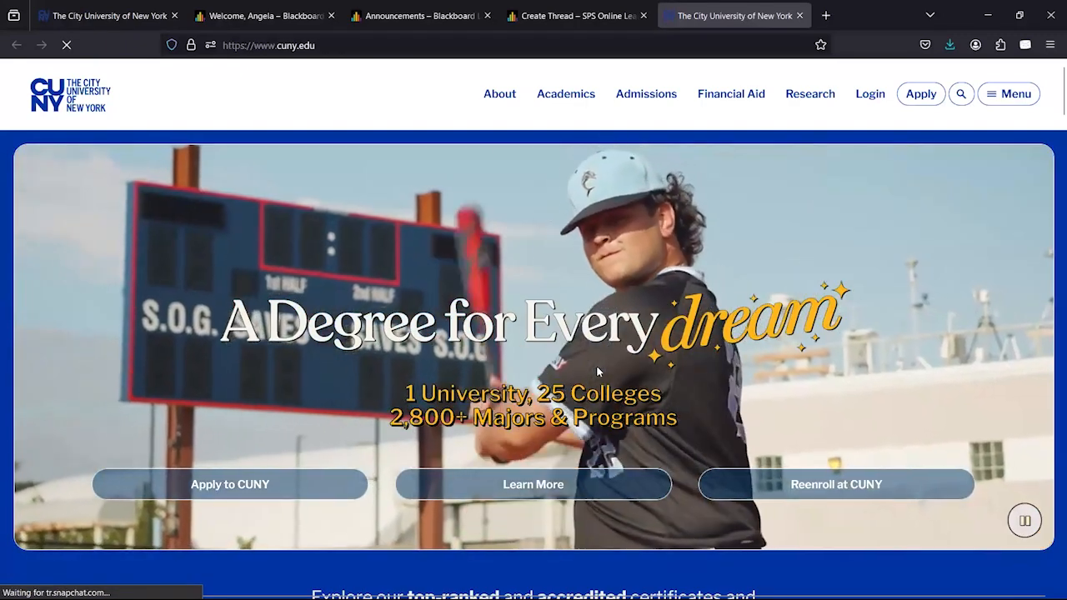
{"action": "left_click", "coordinate": [635, 5]}
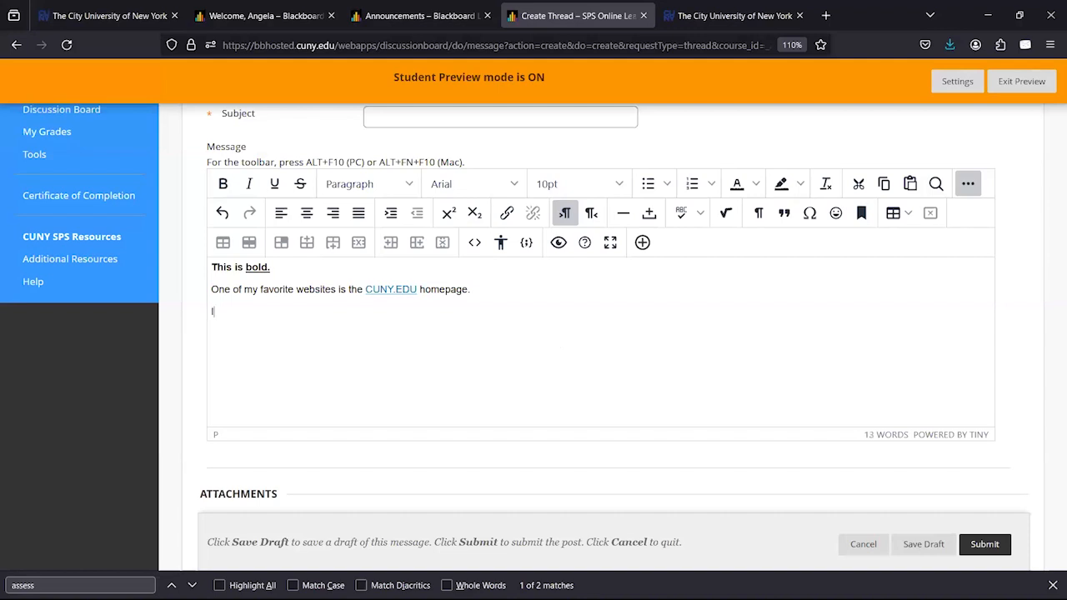
- Add the line "I love hamsters, just like this one:" and insert the local image cute-hamster-with-flower-crown-paint-by-number from Downloads below it
{"action": "type", "text": "love hamsters, just like"}
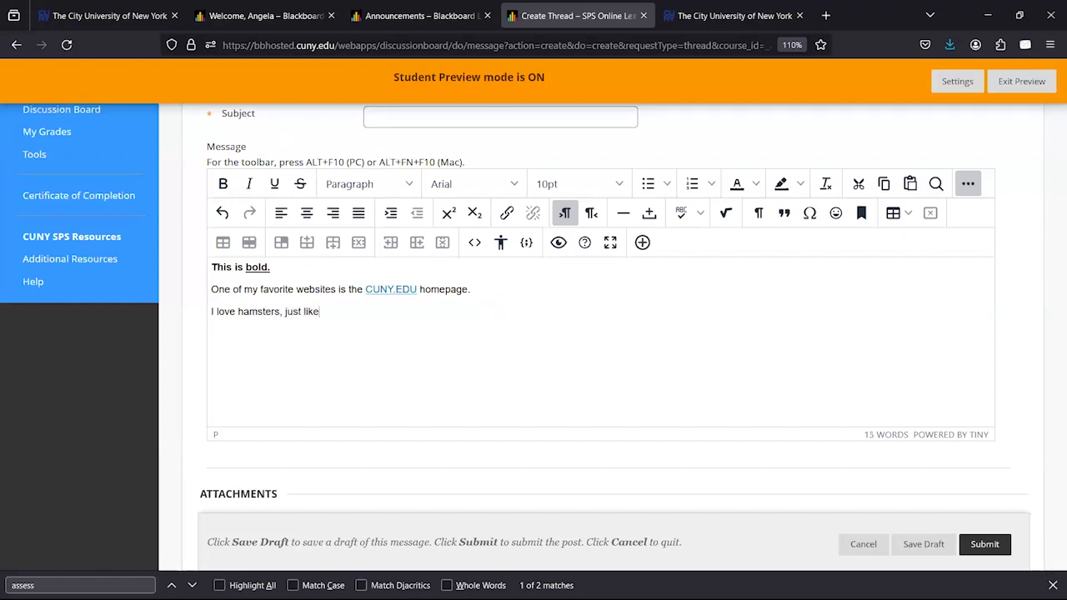
{"action": "type", "text": " this one:"}
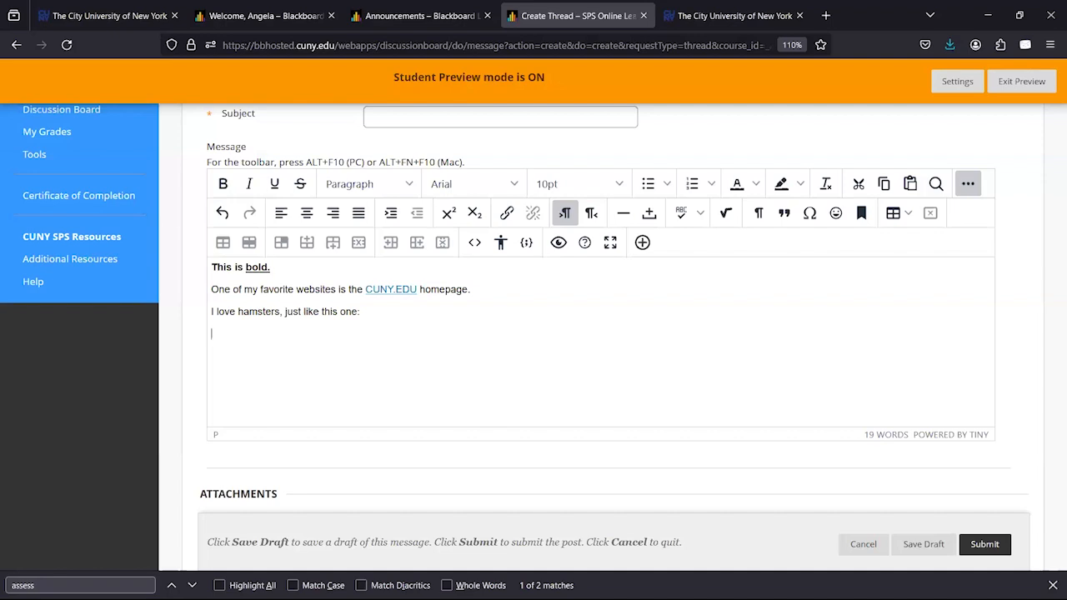
{"action": "left_click", "coordinate": [642, 242]}
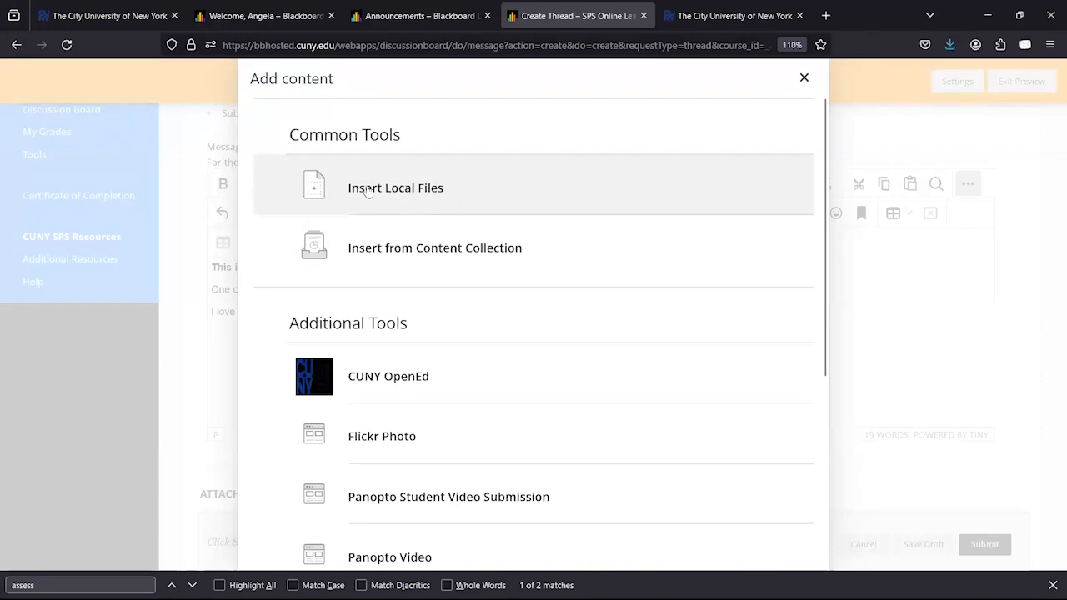
{"action": "left_click", "coordinate": [367, 191]}
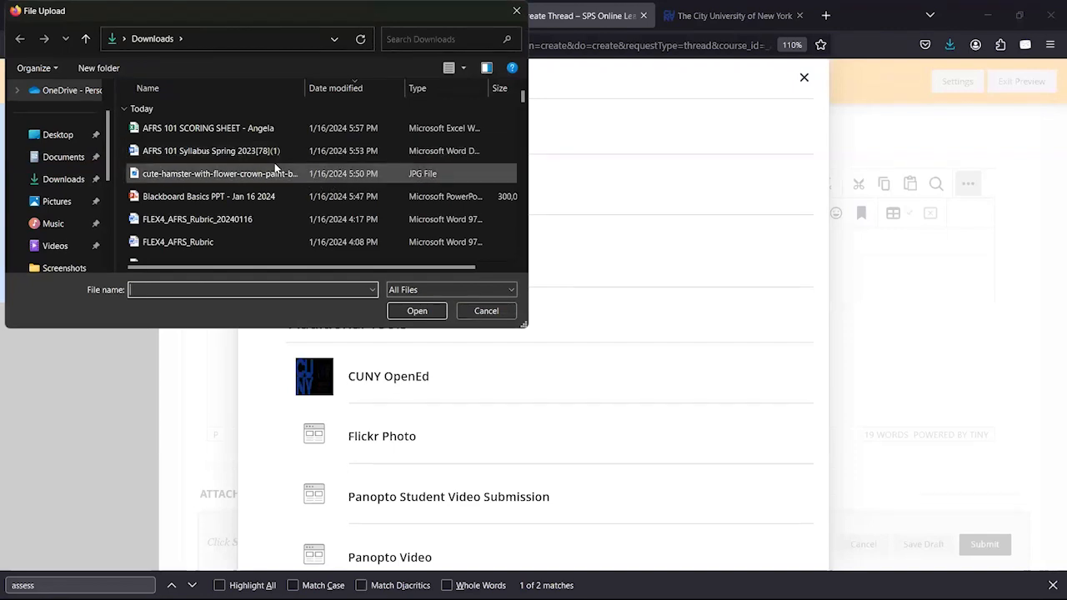
{"action": "left_click", "coordinate": [277, 172]}
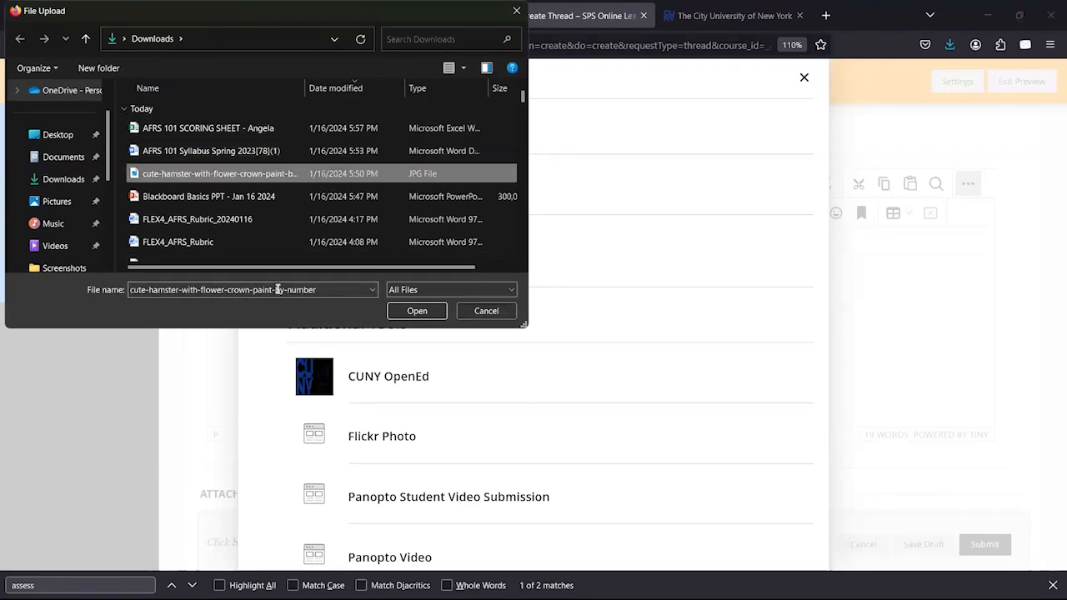
{"action": "left_click", "coordinate": [415, 311]}
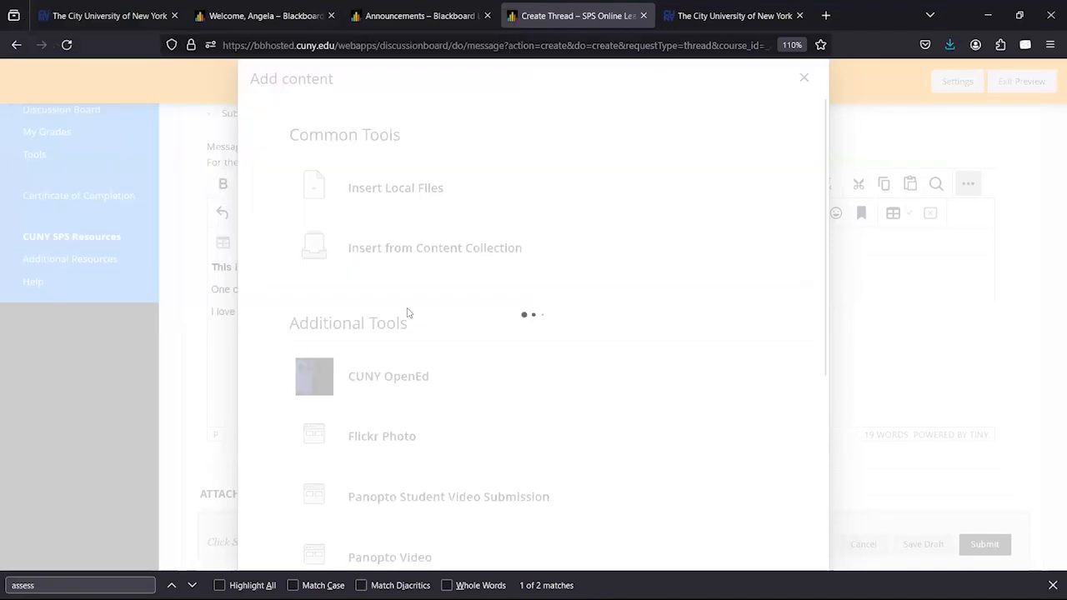
- Open the inserted hamster image's settings and set its width to 300 with the proportions locked
{"action": "scroll", "coordinate": [407, 310], "scroll_direction": "down", "scroll_amount": 5}
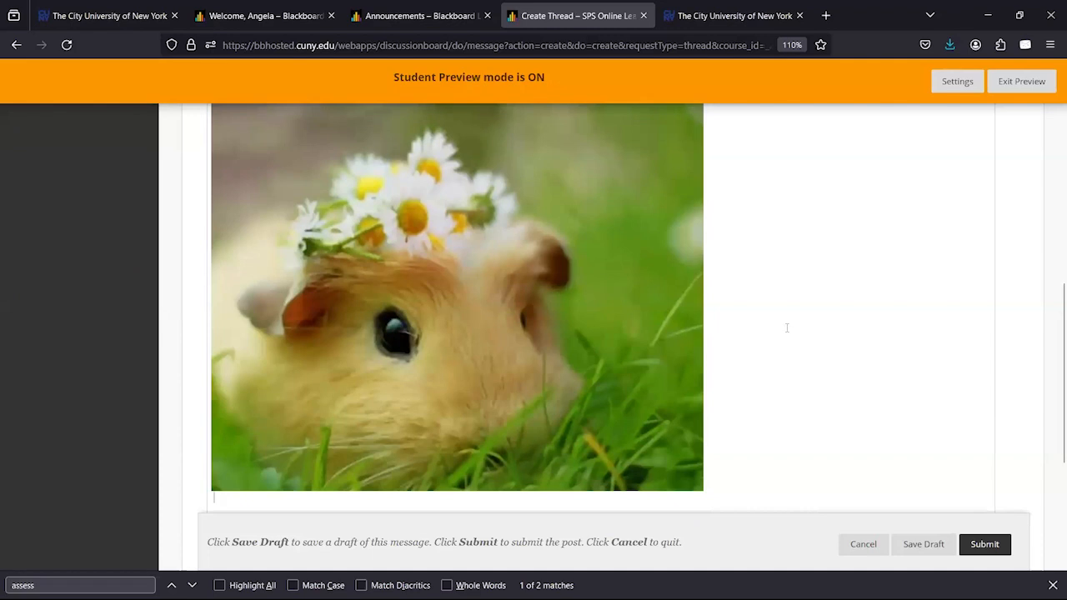
{"action": "scroll", "coordinate": [786, 328], "scroll_direction": "up", "scroll_amount": 4}
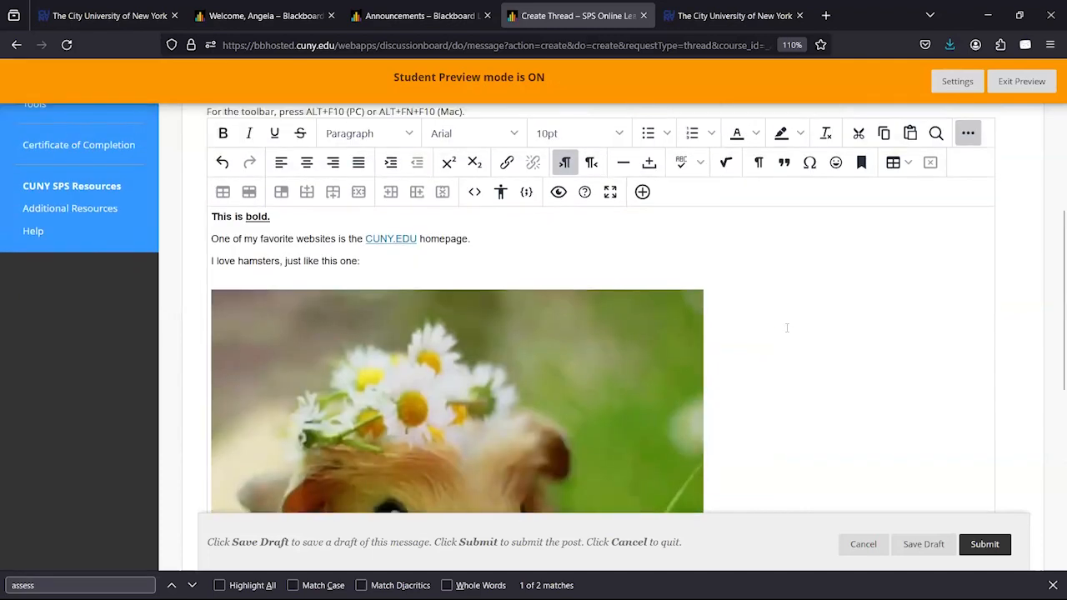
{"action": "scroll", "coordinate": [786, 329], "scroll_direction": "down", "scroll_amount": 5}
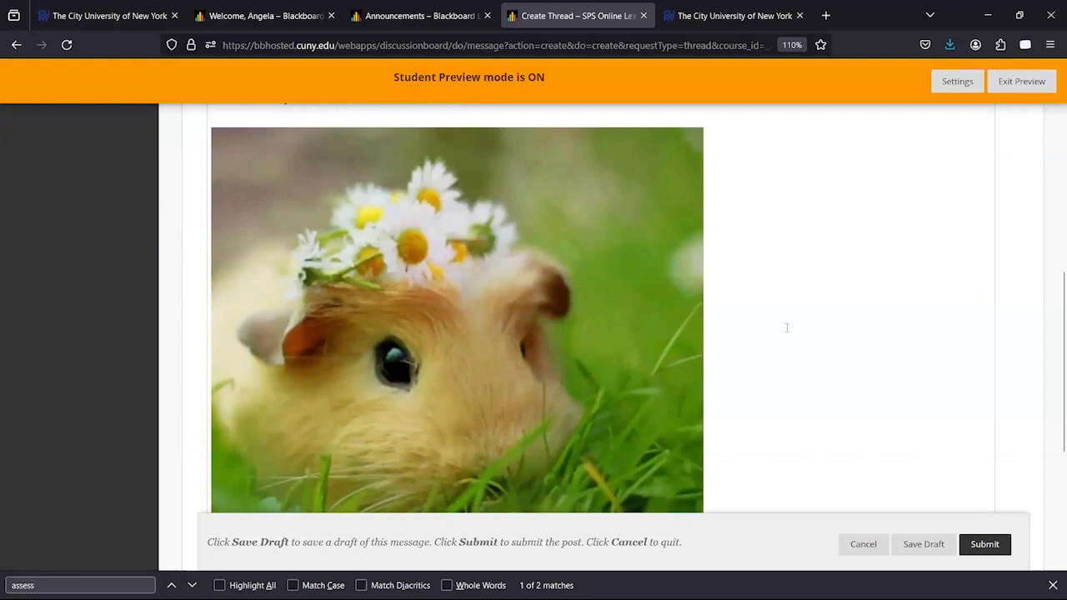
{"action": "scroll", "coordinate": [786, 328], "scroll_direction": "down", "scroll_amount": 1}
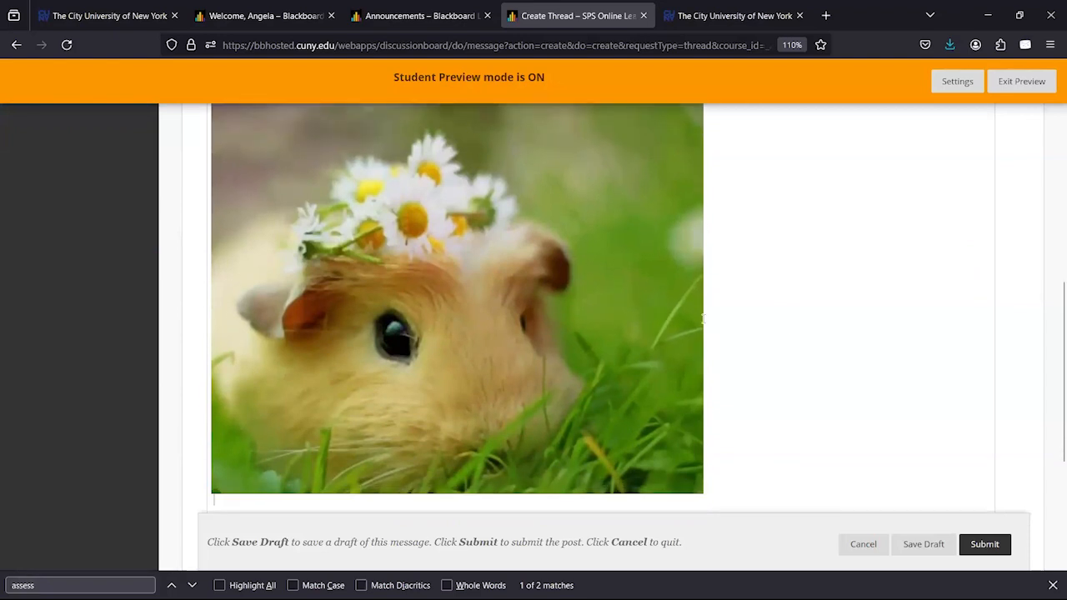
{"action": "right_click", "coordinate": [548, 273]}
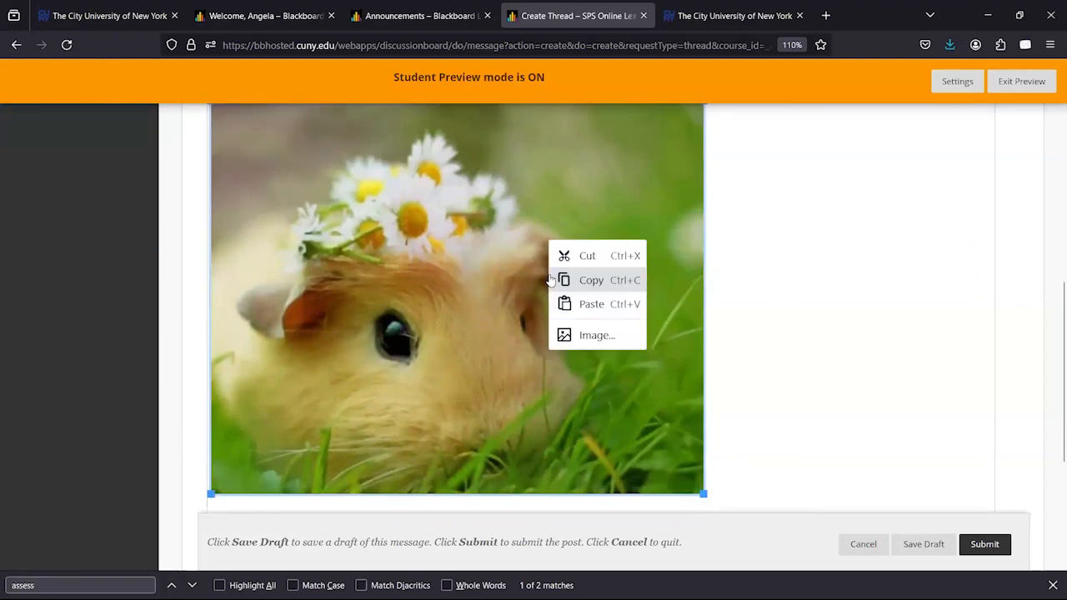
{"action": "left_click", "coordinate": [574, 335]}
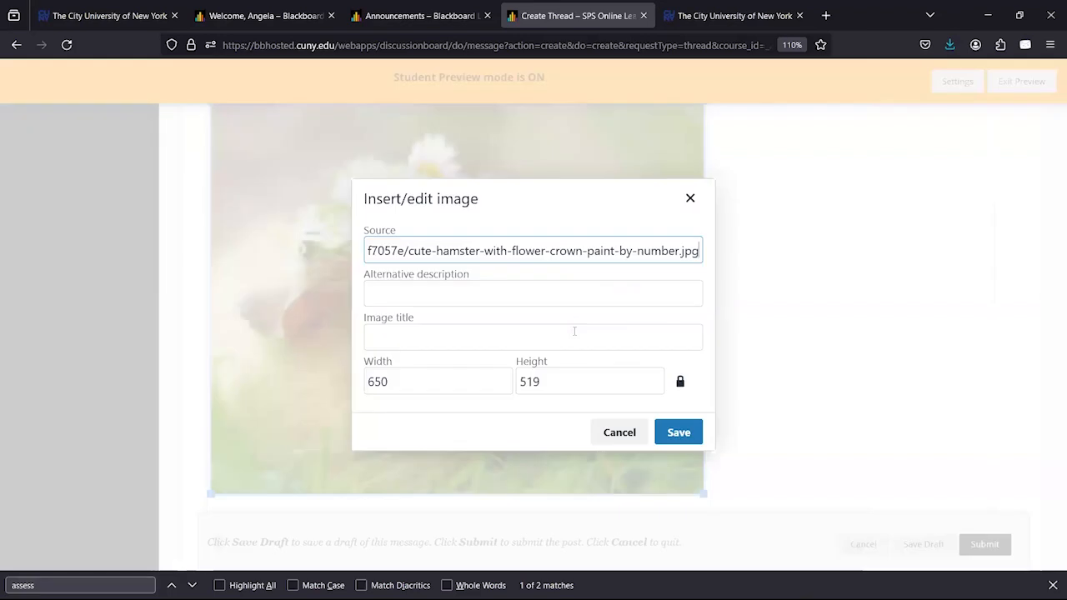
{"action": "left_click", "coordinate": [681, 384]}
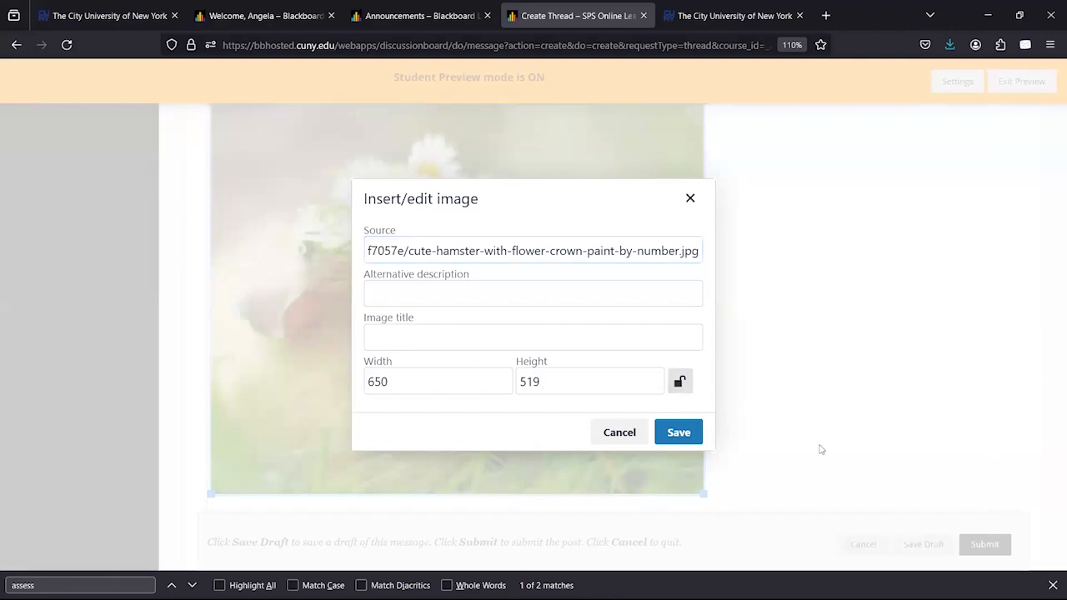
{"action": "left_click", "coordinate": [685, 388]}
{"action": "left_click", "coordinate": [501, 391]}
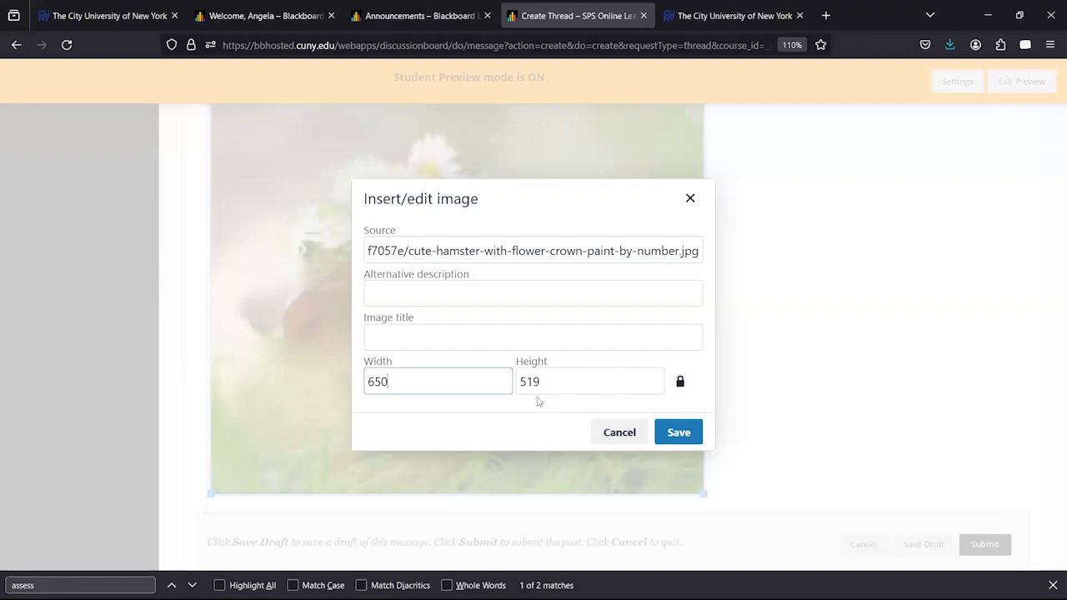
{"action": "left_click", "coordinate": [549, 403]}
{"action": "left_click", "coordinate": [441, 383]}
{"action": "double_click", "coordinate": [434, 380]}
{"action": "type", "text": "300"}
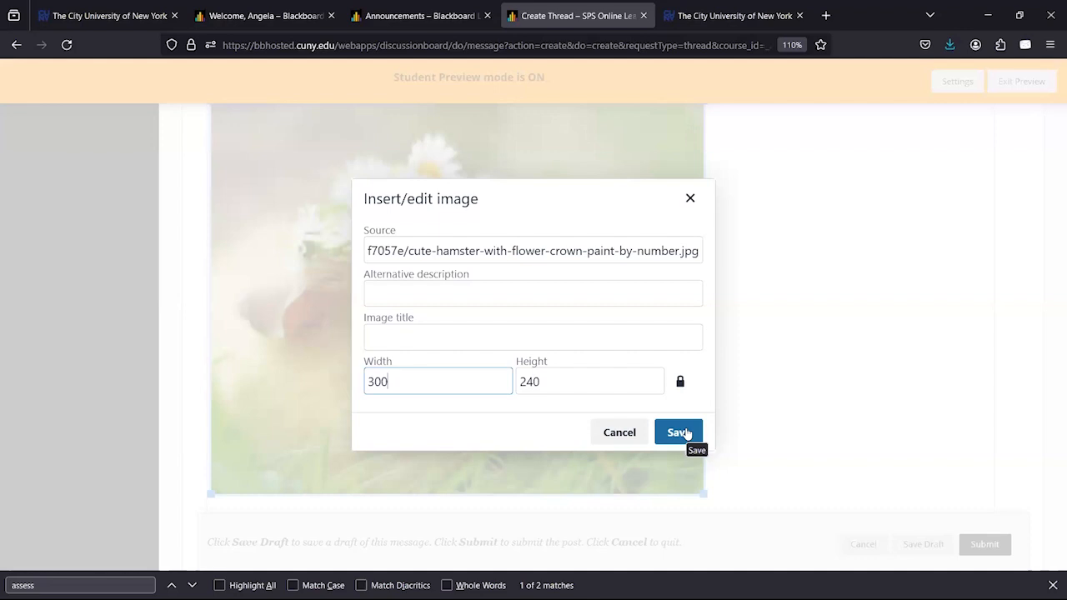
{"action": "left_click", "coordinate": [516, 384]}
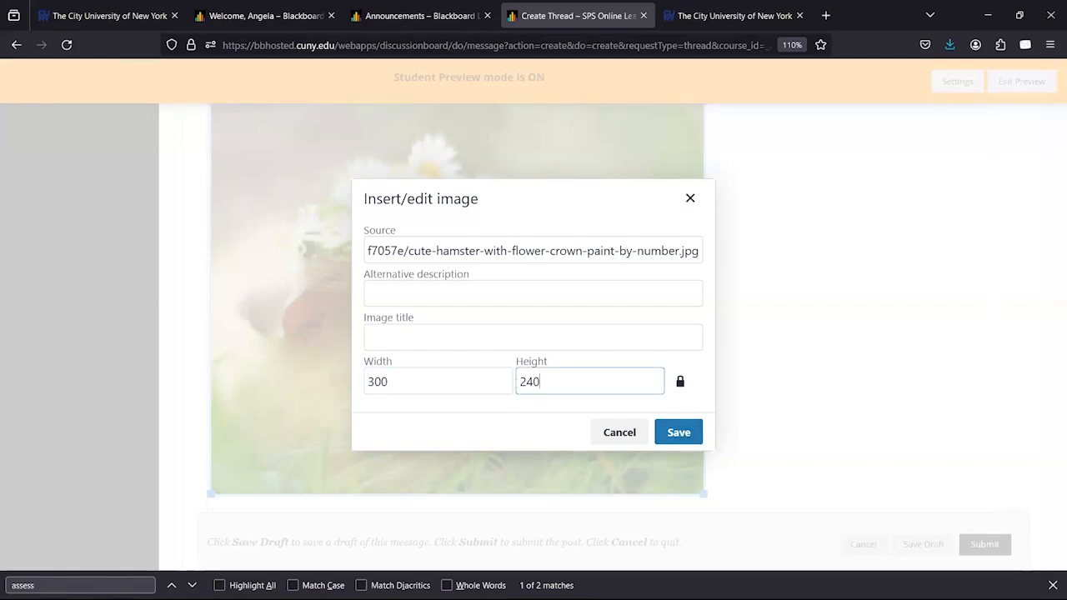
- Give the hamster image the alternative description "hamster with daisies on its head" and save its settings
{"action": "left_click", "coordinate": [473, 286]}
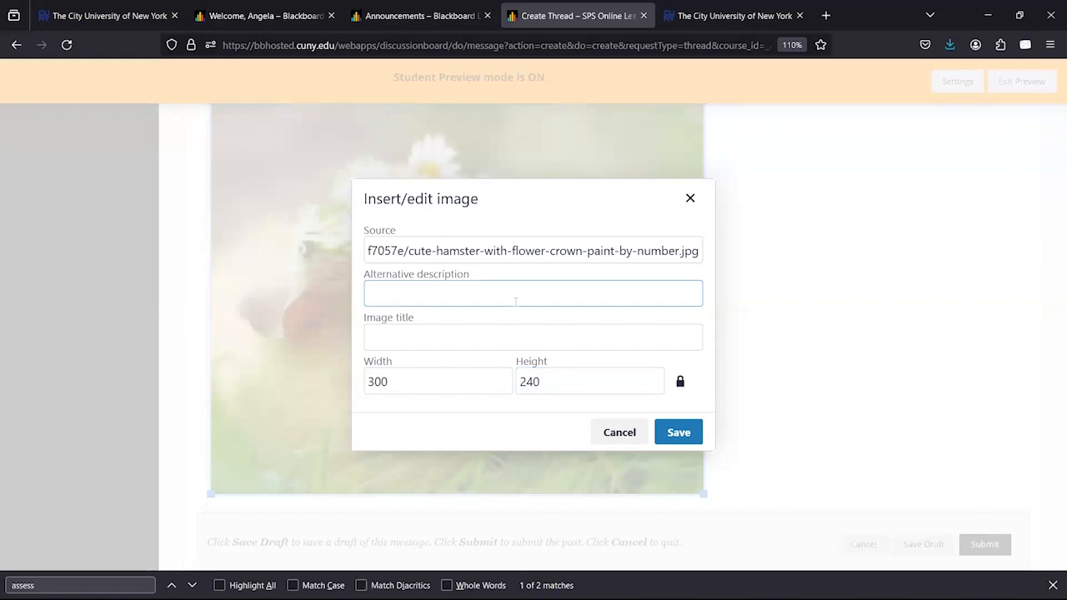
{"action": "type", "text": "a"}
{"action": "key", "text": "BackSpace"}
{"action": "type", "text": "hamster with"}
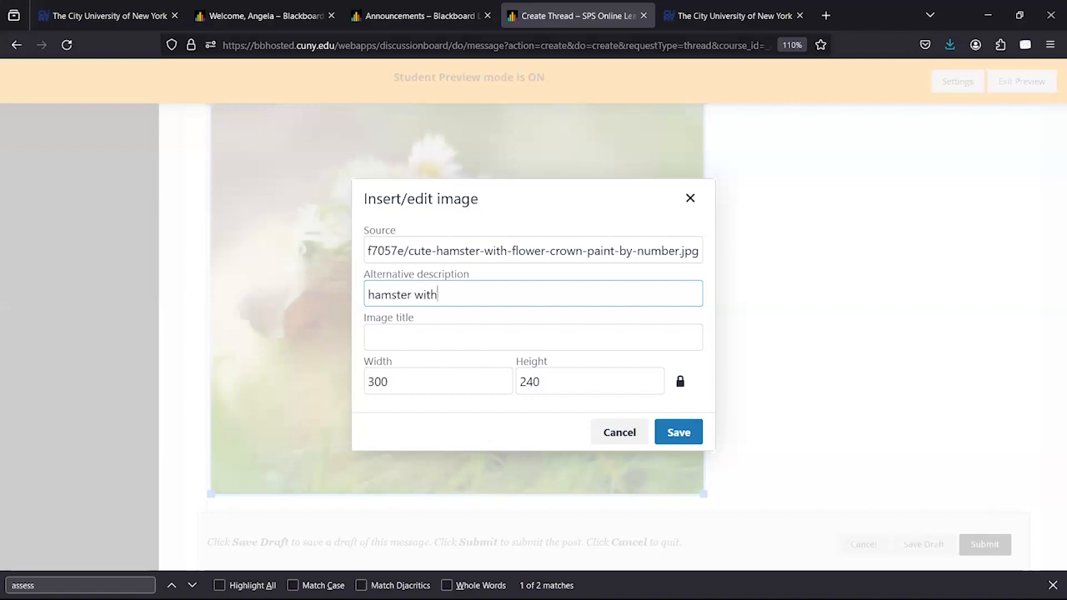
{"action": "type", "text": " daisies on its head"}
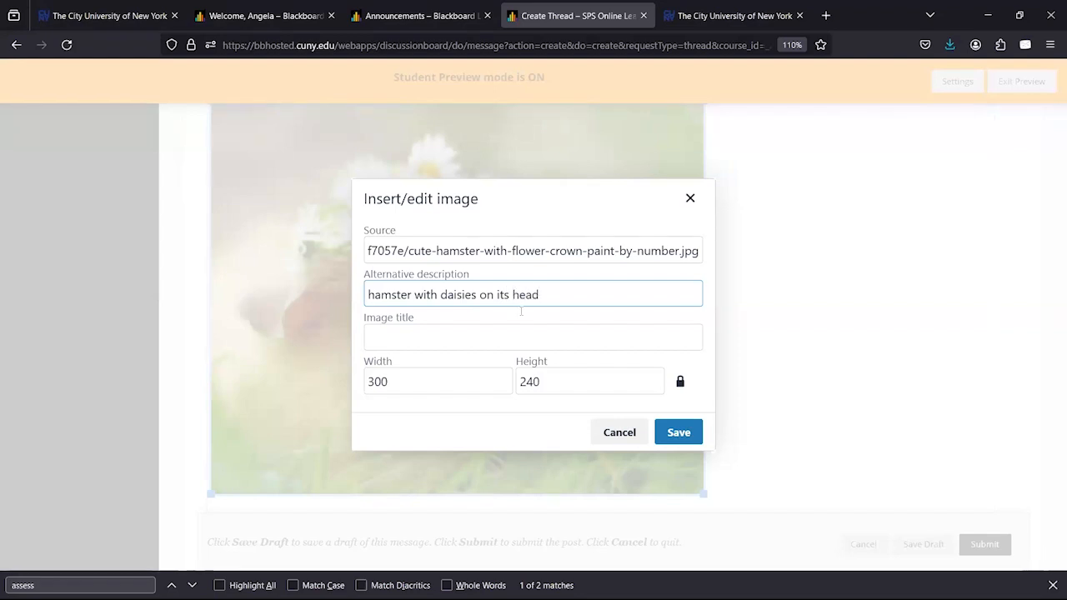
{"action": "left_click", "coordinate": [679, 433]}
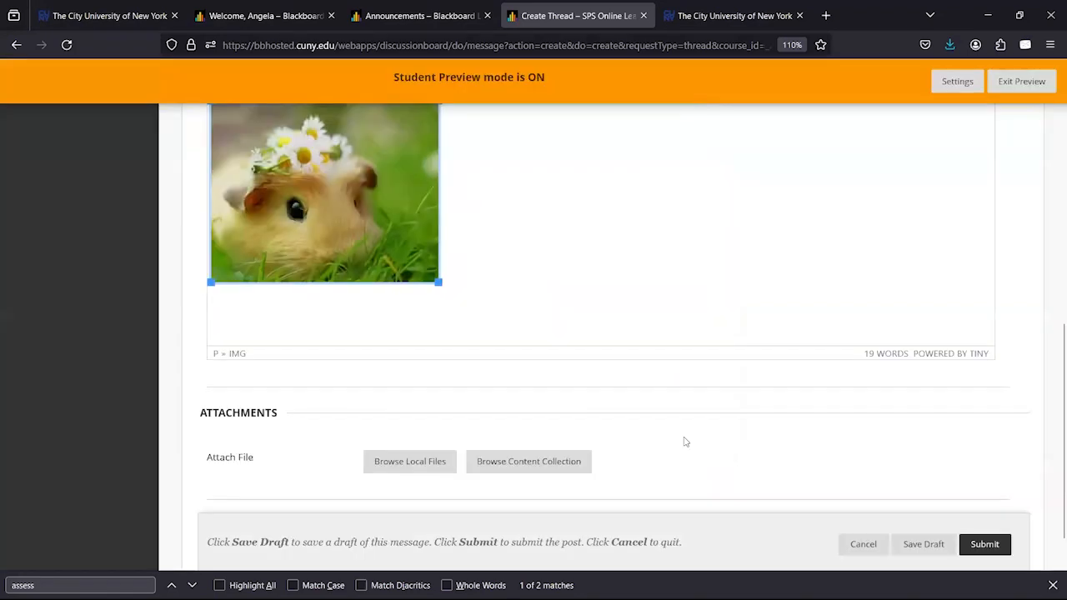
{"action": "scroll", "coordinate": [684, 442], "scroll_direction": "up", "scroll_amount": 3}
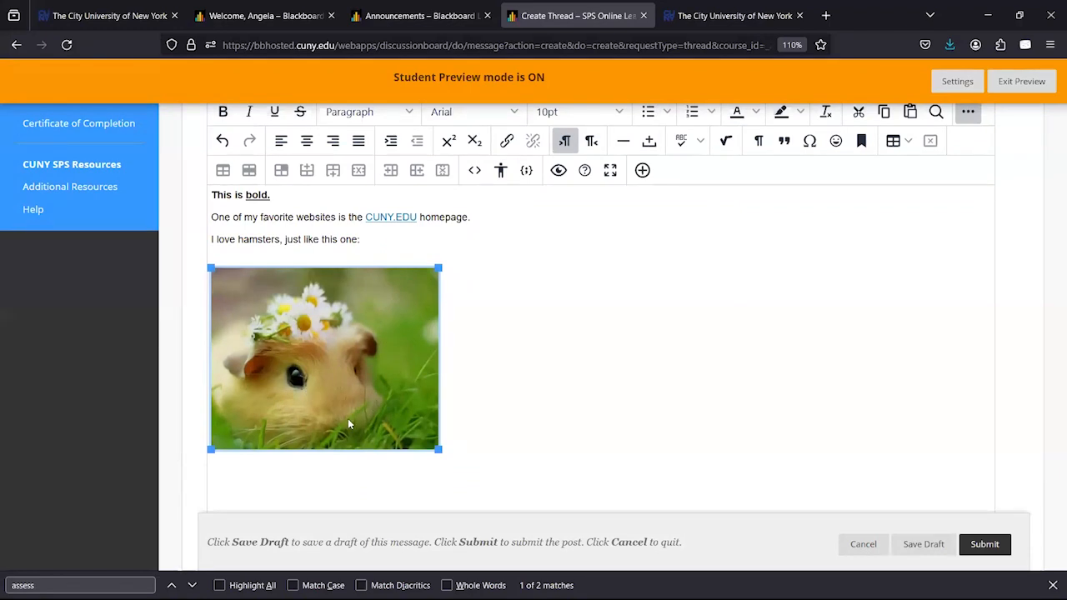
{"action": "left_click", "coordinate": [552, 324]}
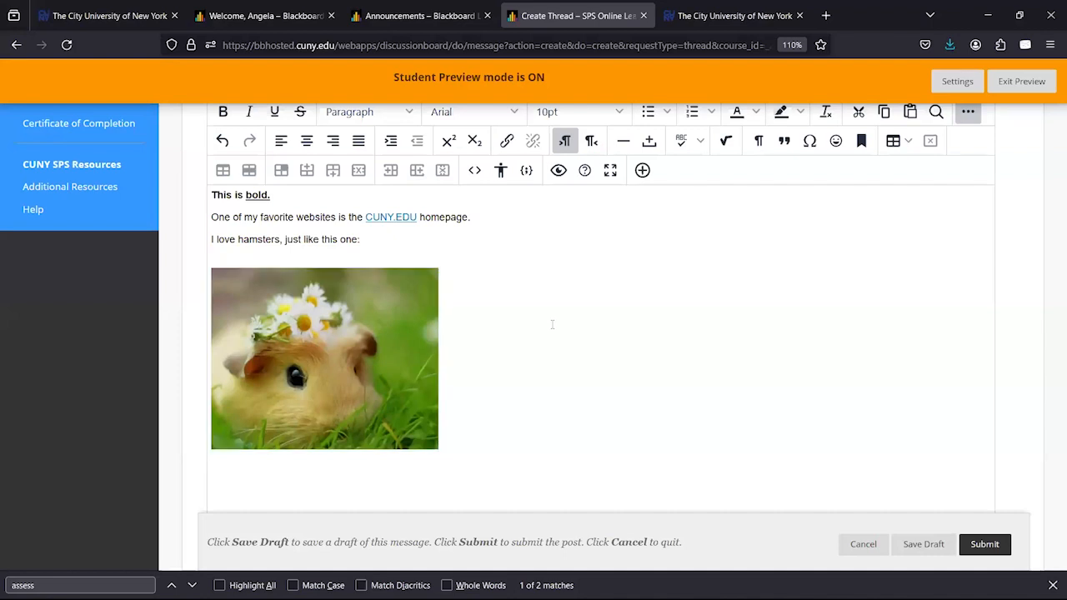
{"action": "left_click", "coordinate": [362, 318]}
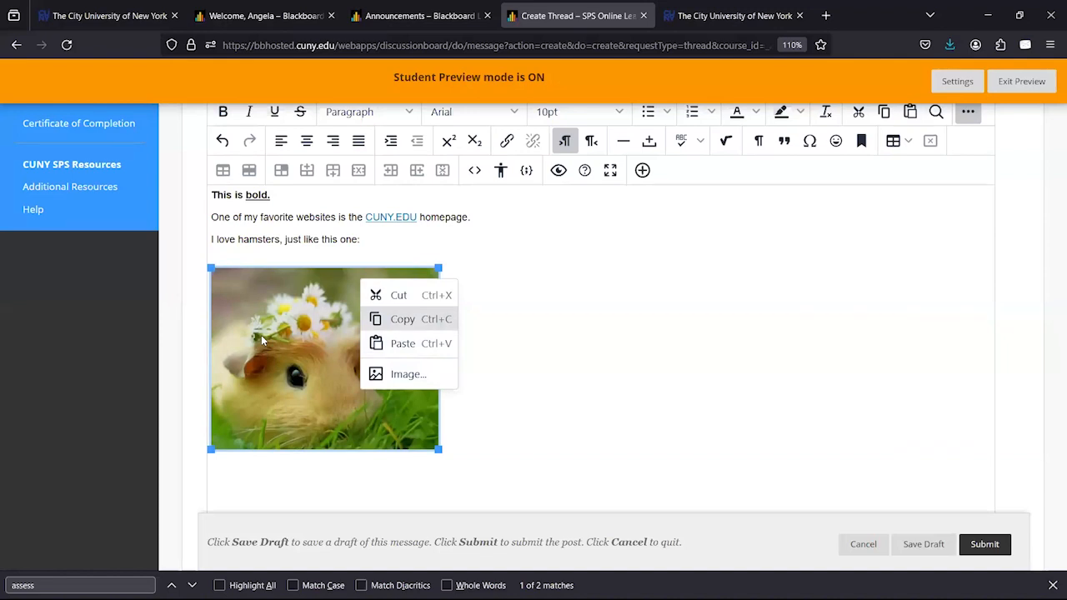
{"action": "left_click", "coordinate": [641, 314]}
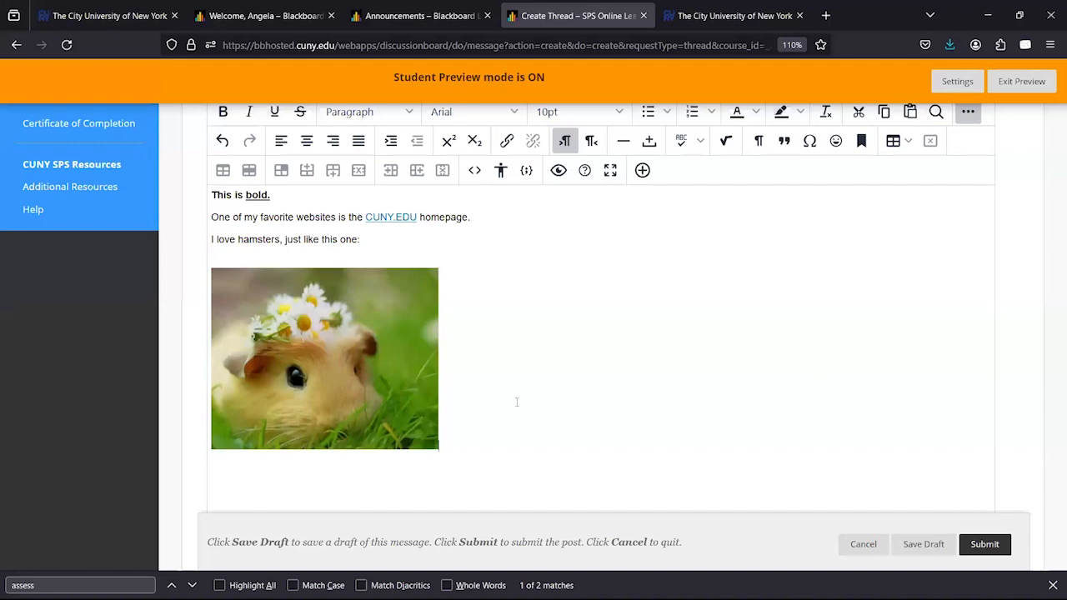
{"action": "scroll", "coordinate": [516, 402], "scroll_direction": "up", "scroll_amount": 1}
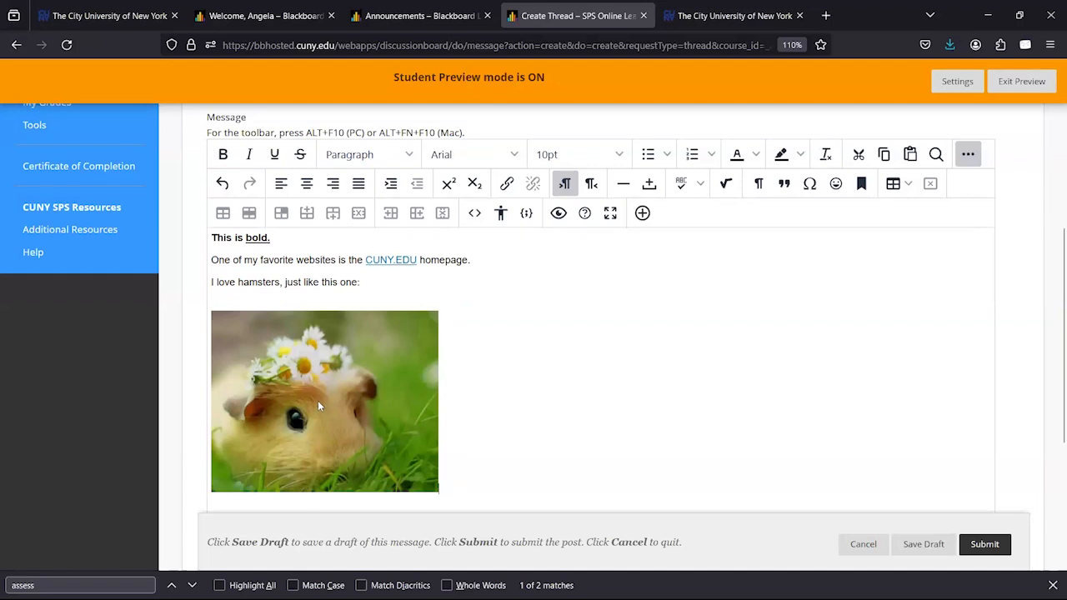
- Add the line "This is a list:" below the hamster image, followed by "one", "two" and "three" on separate lines
{"action": "scroll", "coordinate": [521, 357], "scroll_direction": "down", "scroll_amount": 3}
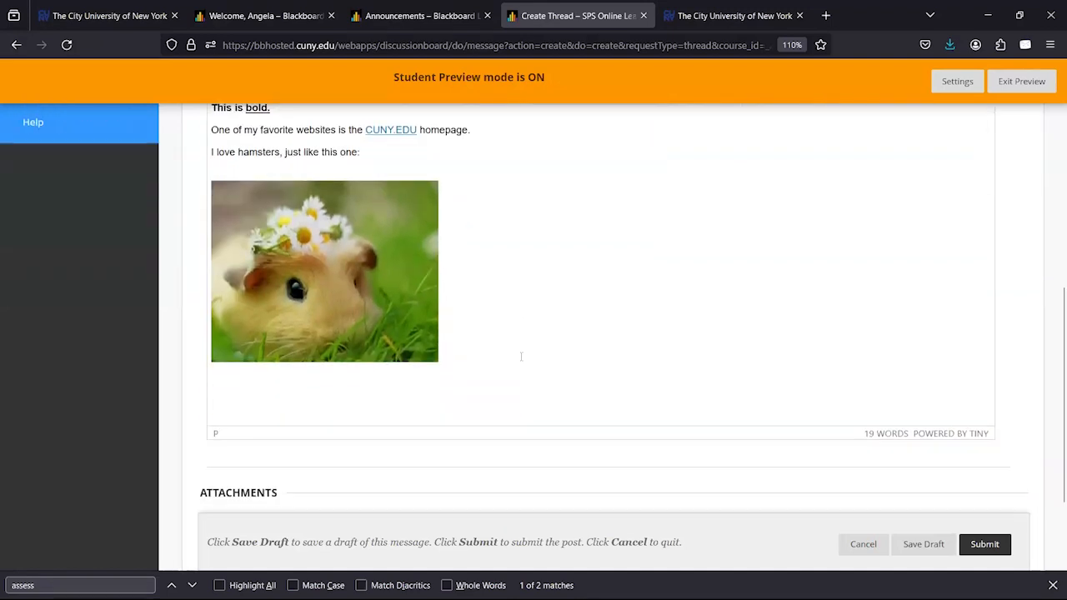
{"action": "key", "text": "Return"}
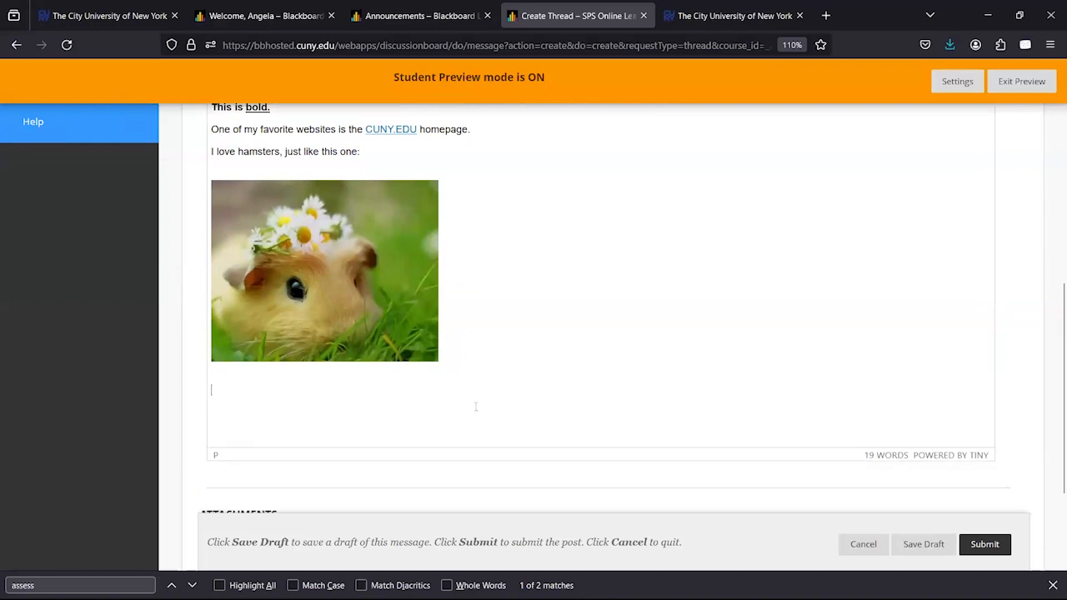
{"action": "type", "text": "This is a list:"}
{"action": "key", "text": "Return"}
{"action": "type", "text": "one"}
{"action": "key", "text": "Return"}
{"action": "type", "text": "tw"}
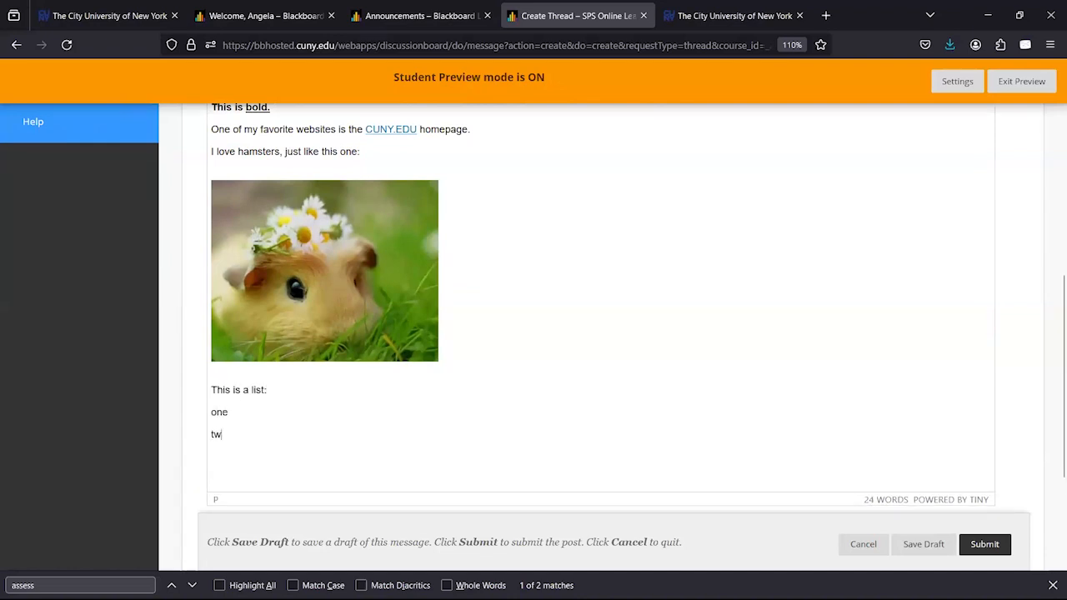
{"action": "type", "text": "o th"}
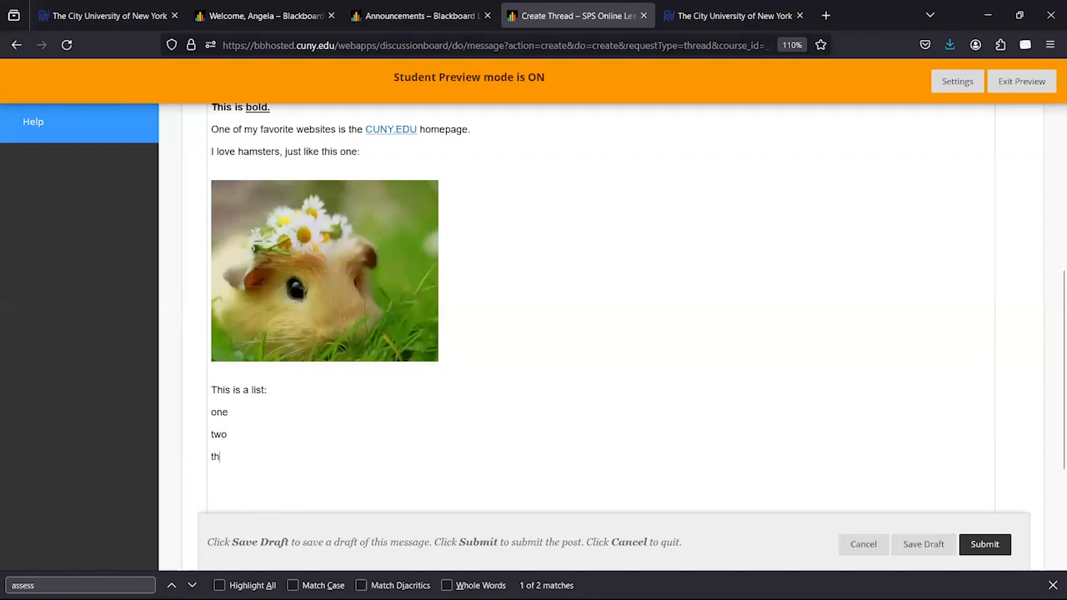
{"action": "type", "text": "ree"}
- Move the "This is a list:" line and its three items to directly below the "This is bold." line
{"action": "key", "text": "shift+Home"}
{"action": "key", "text": "shift+Up"}
{"action": "key", "text": "shift+Up"}
{"action": "key", "text": "shift+Up"}
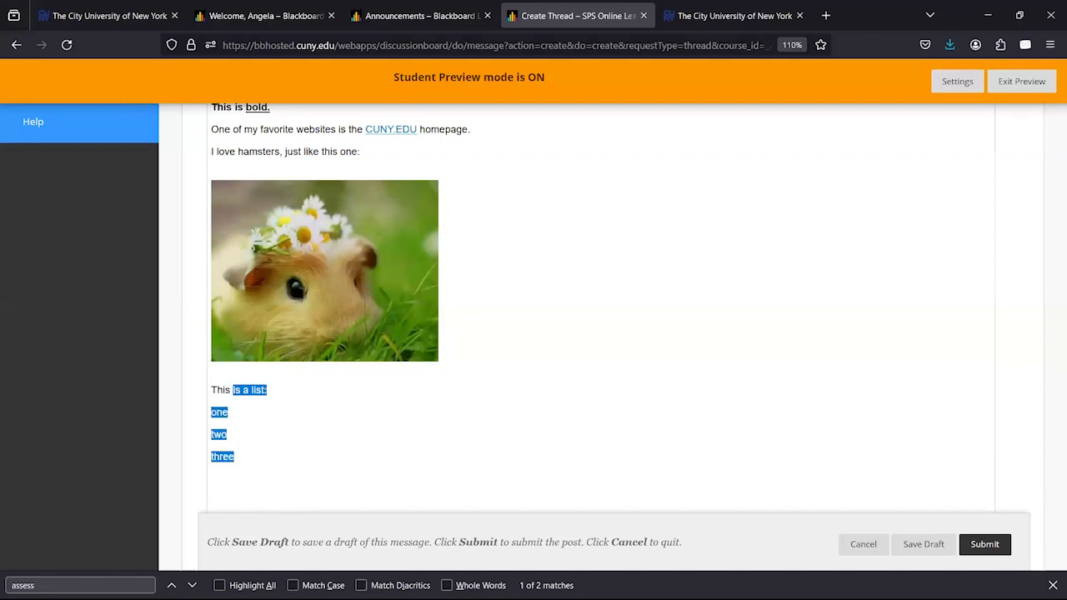
{"action": "key", "text": "shift+Down"}
{"action": "key", "text": "shift+Down"}
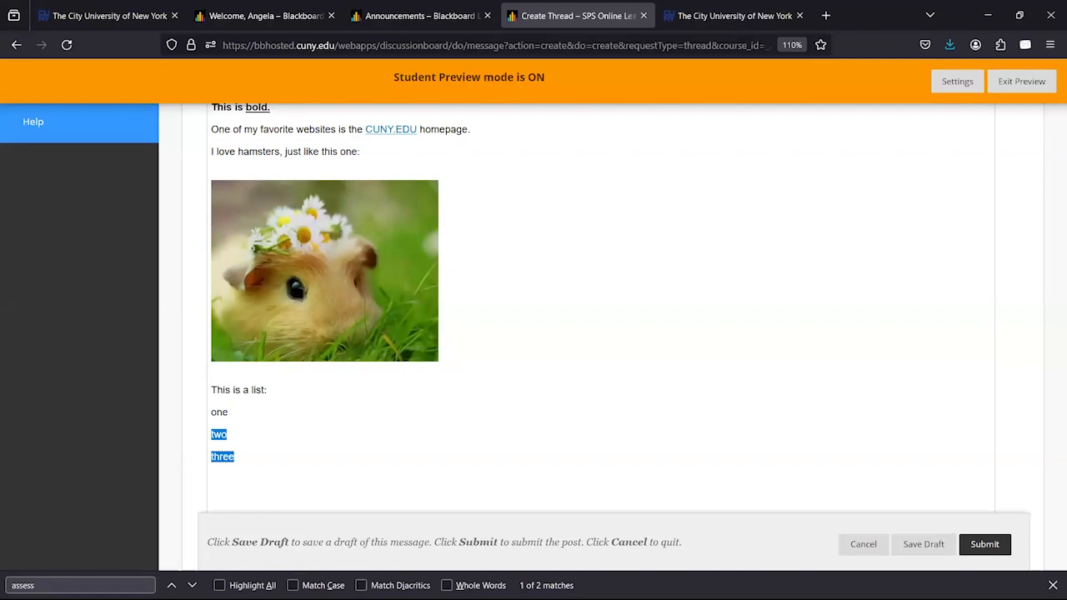
{"action": "key", "text": "shift+Left"}
{"action": "key", "text": "shift+Left"}
{"action": "key", "text": "shift+Left"}
{"action": "key", "text": "shift+Left"}
{"action": "scroll", "coordinate": [655, 211], "scroll_direction": "up", "scroll_amount": 4}
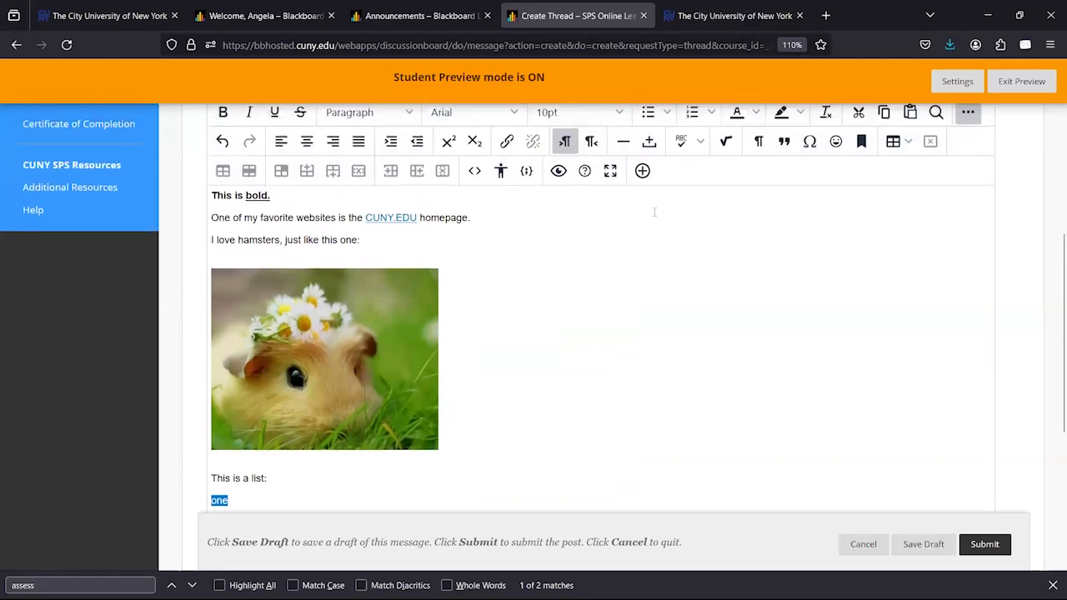
{"action": "scroll", "coordinate": [653, 331], "scroll_direction": "down", "scroll_amount": 6}
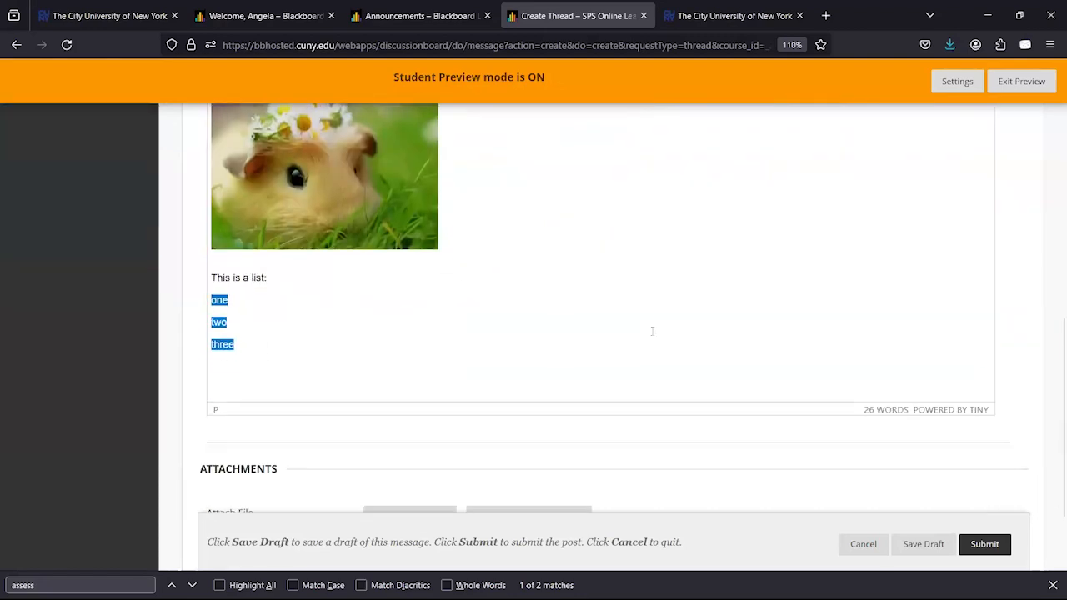
{"action": "key", "text": "shift+Up"}
{"action": "key", "text": "BackSpace"}
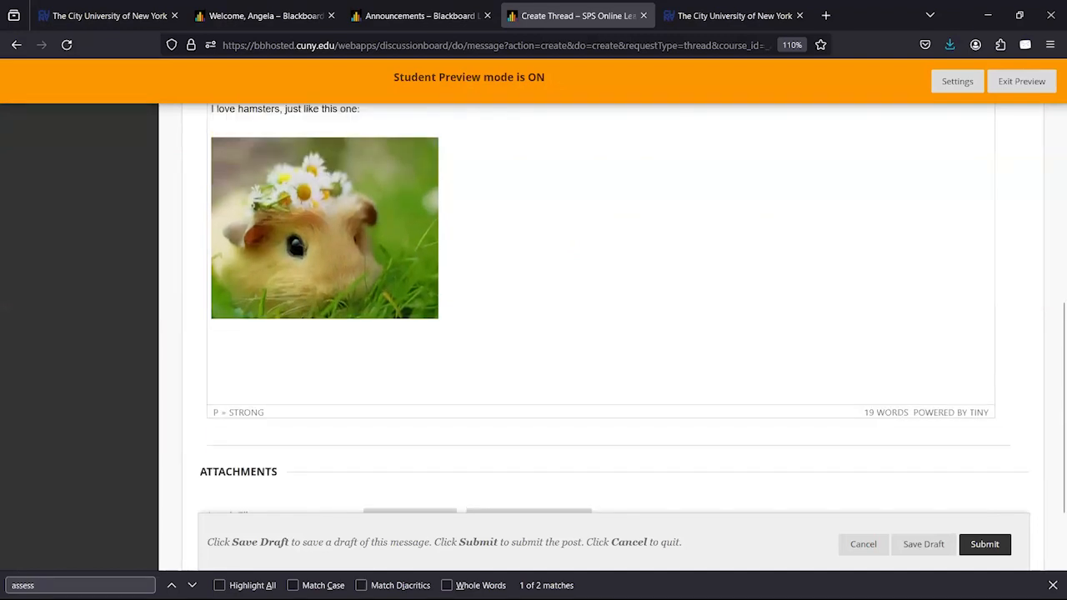
{"action": "scroll", "coordinate": [420, 185], "scroll_direction": "up", "scroll_amount": 3}
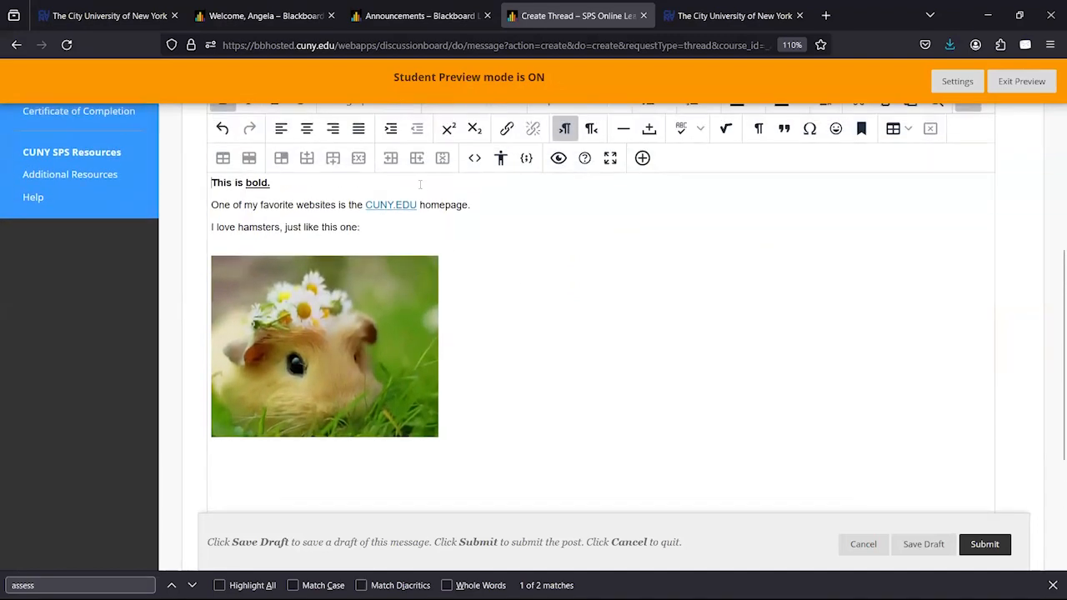
{"action": "key", "text": "ctrl+z"}
- Format the lines "one", "two" and "three" as a bulleted list with the default bullets
{"action": "left_click_drag", "start_coordinate": [234, 272], "coordinate": [212, 227]}
{"action": "scroll", "coordinate": [500, 308], "scroll_direction": "up", "scroll_amount": 2}
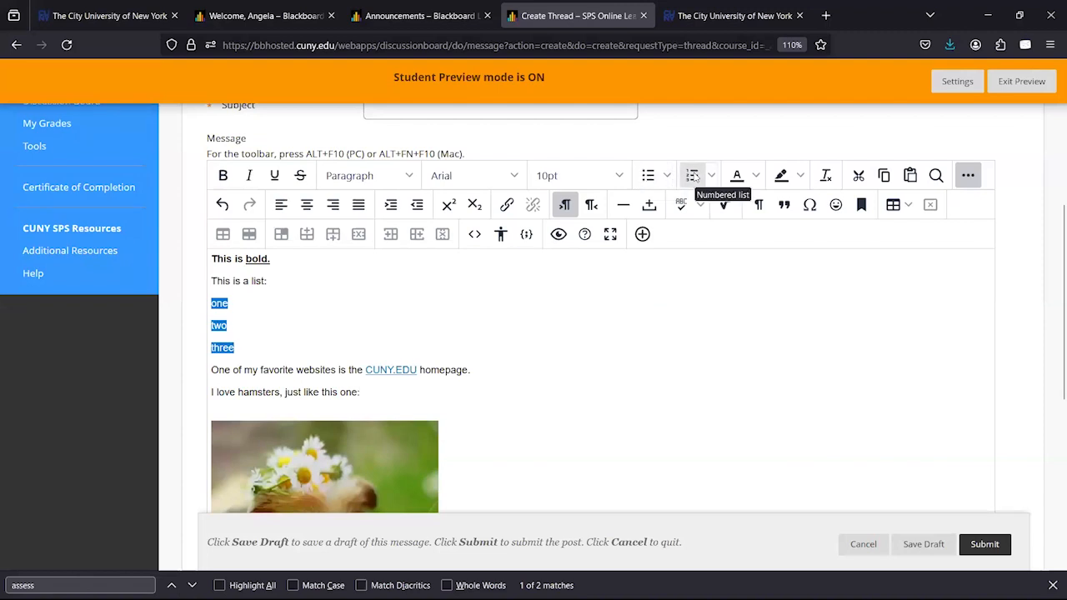
{"action": "left_click", "coordinate": [669, 175]}
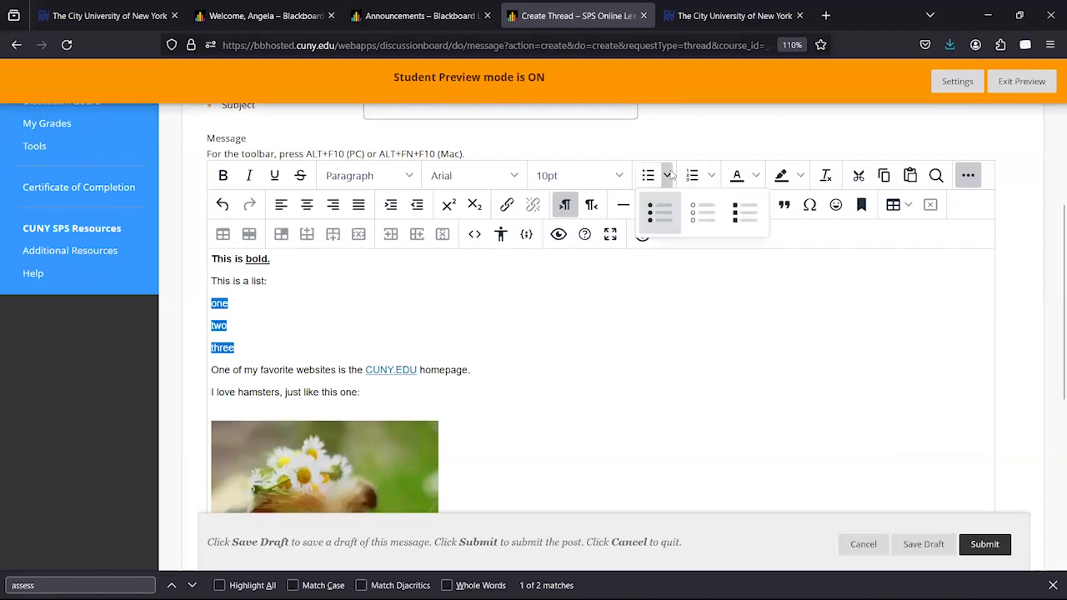
{"action": "left_click", "coordinate": [711, 176]}
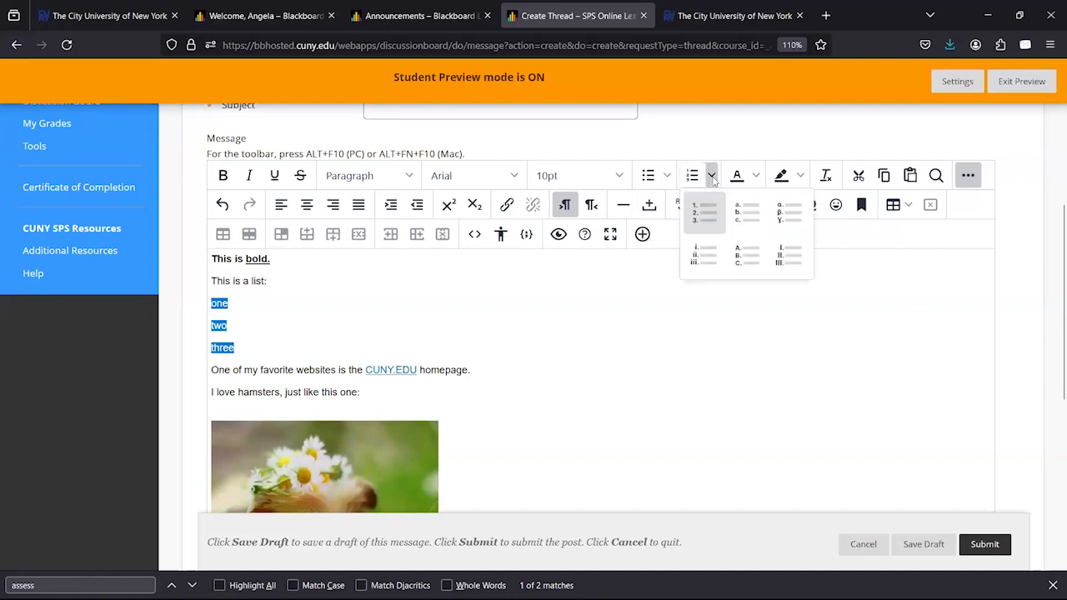
{"action": "left_click", "coordinate": [647, 175]}
{"action": "left_click", "coordinate": [599, 381]}
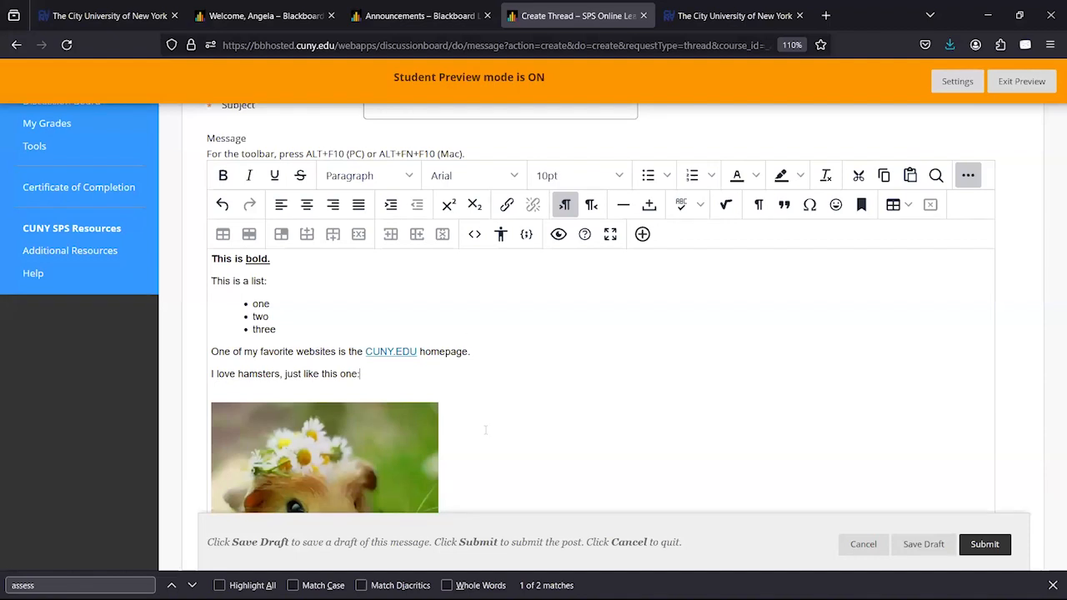
- Center the hamster image within the message
{"action": "left_click", "coordinate": [403, 457]}
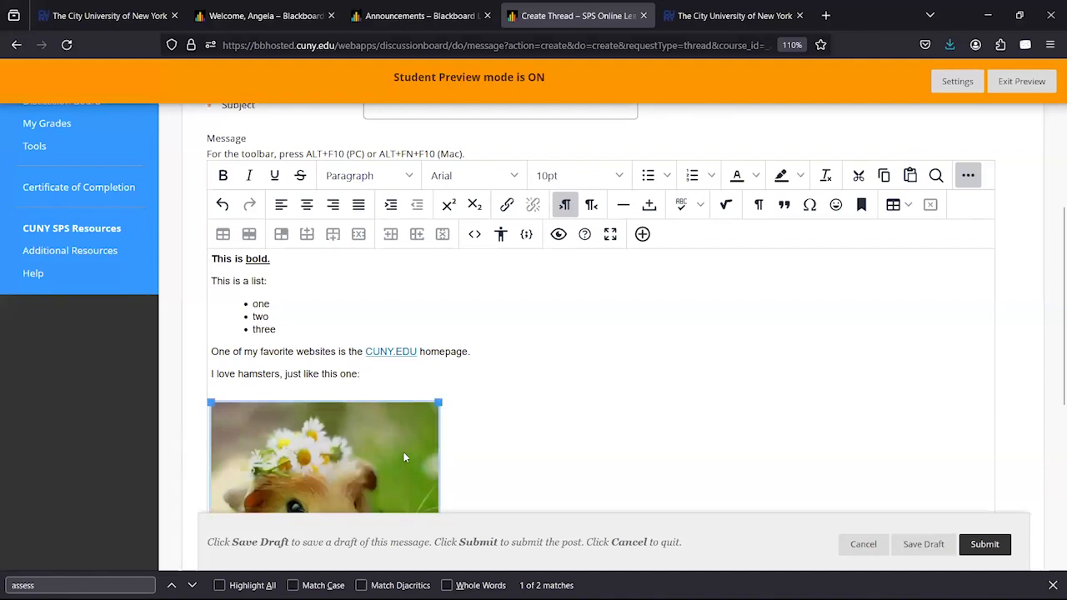
{"action": "left_click", "coordinate": [306, 208]}
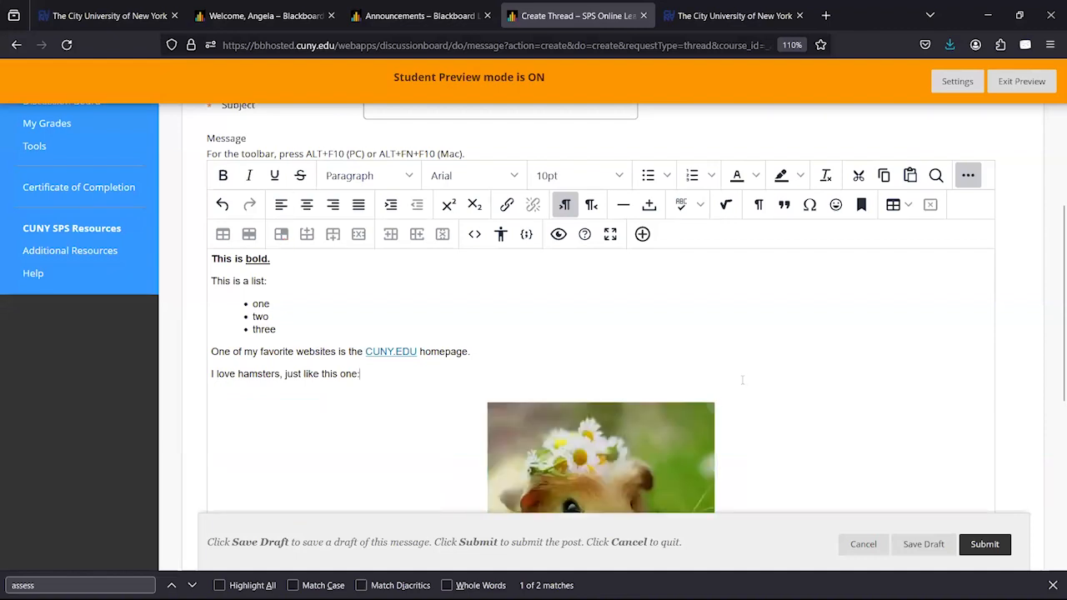
{"action": "scroll", "coordinate": [852, 474], "scroll_direction": "down", "scroll_amount": 1}
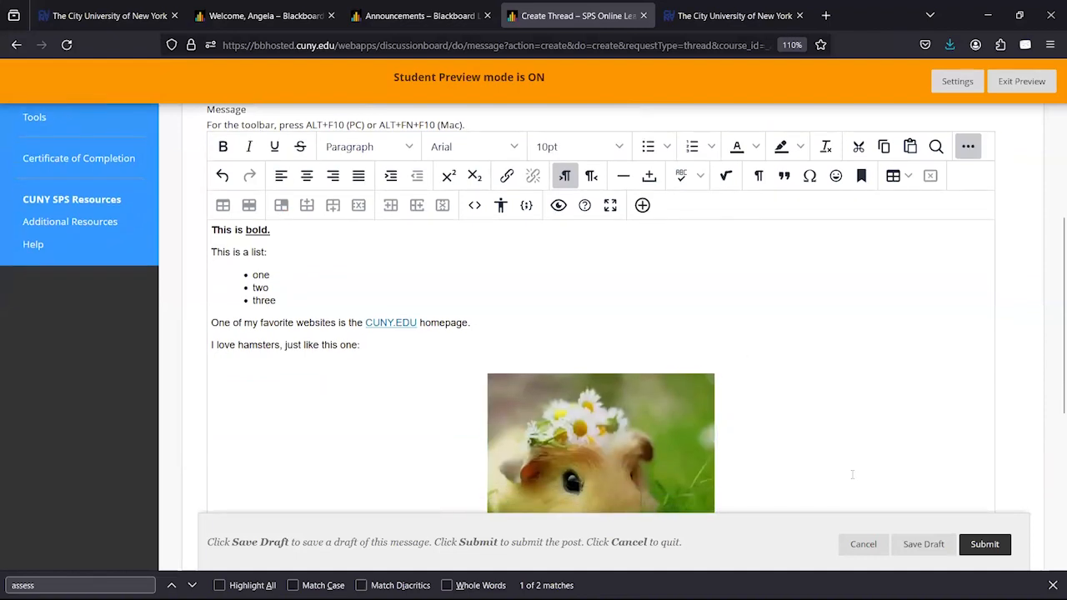
- Clear the formatting of the entire message content
{"action": "key", "text": "ctrl+a"}
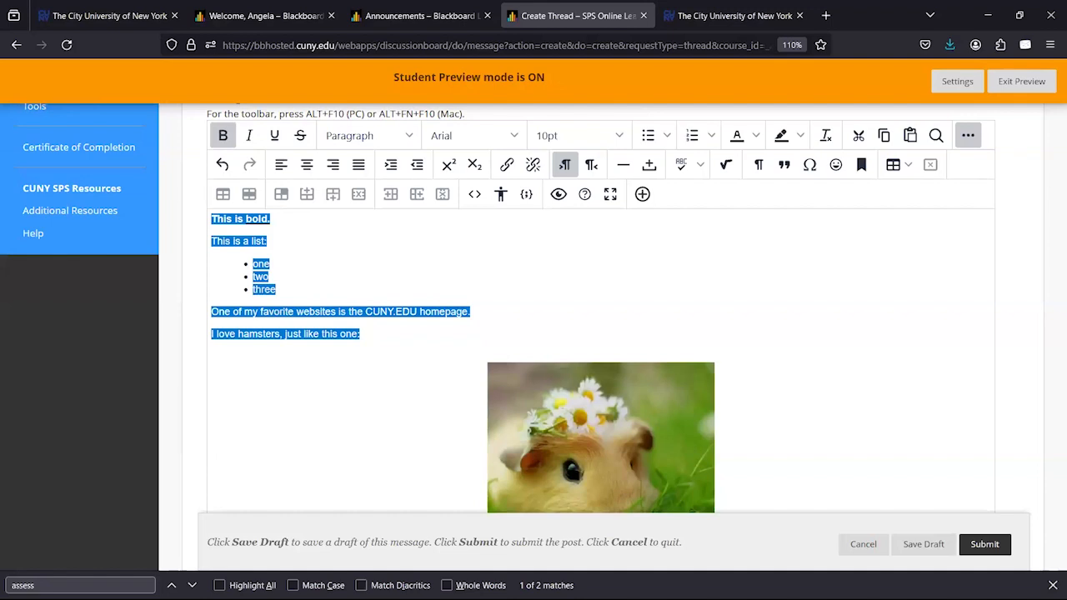
{"action": "left_click", "coordinate": [831, 141]}
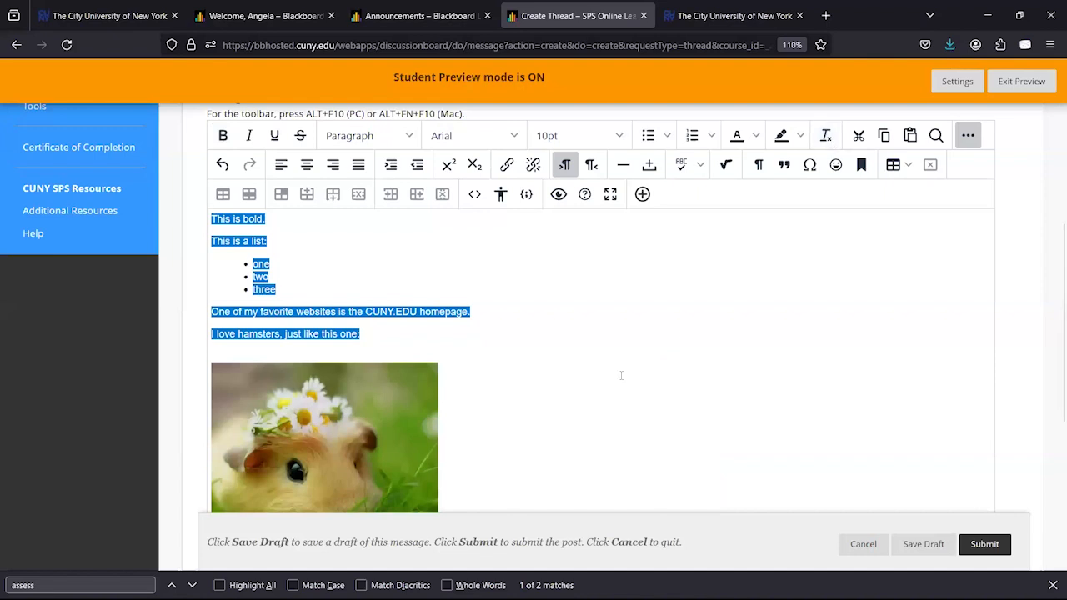
{"action": "left_click", "coordinate": [621, 375]}
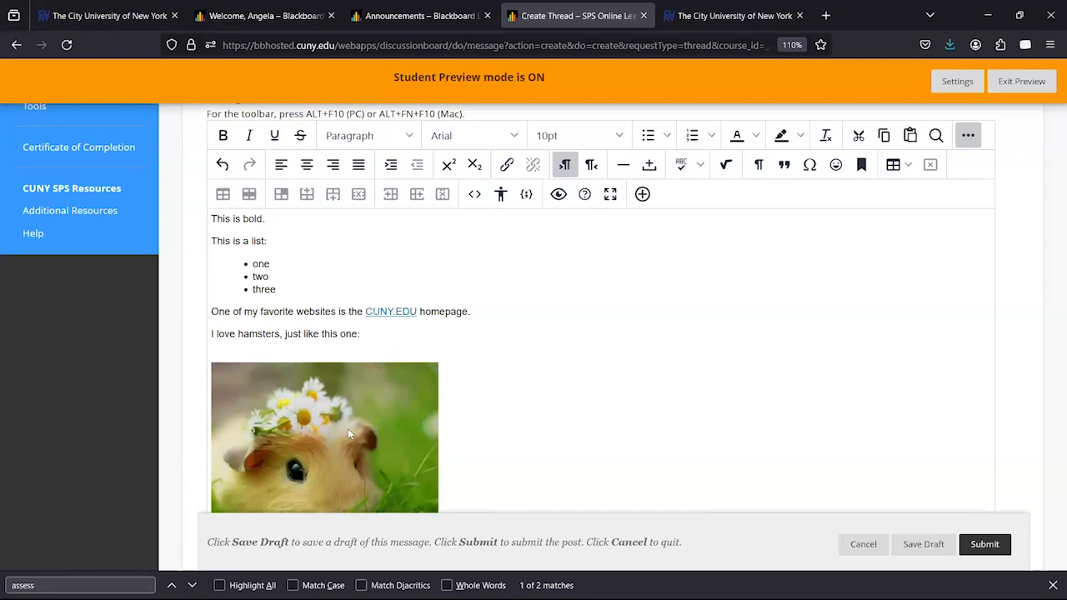
{"action": "scroll", "coordinate": [348, 429], "scroll_direction": "up", "scroll_amount": 3}
{"action": "left_click", "coordinate": [468, 298]}
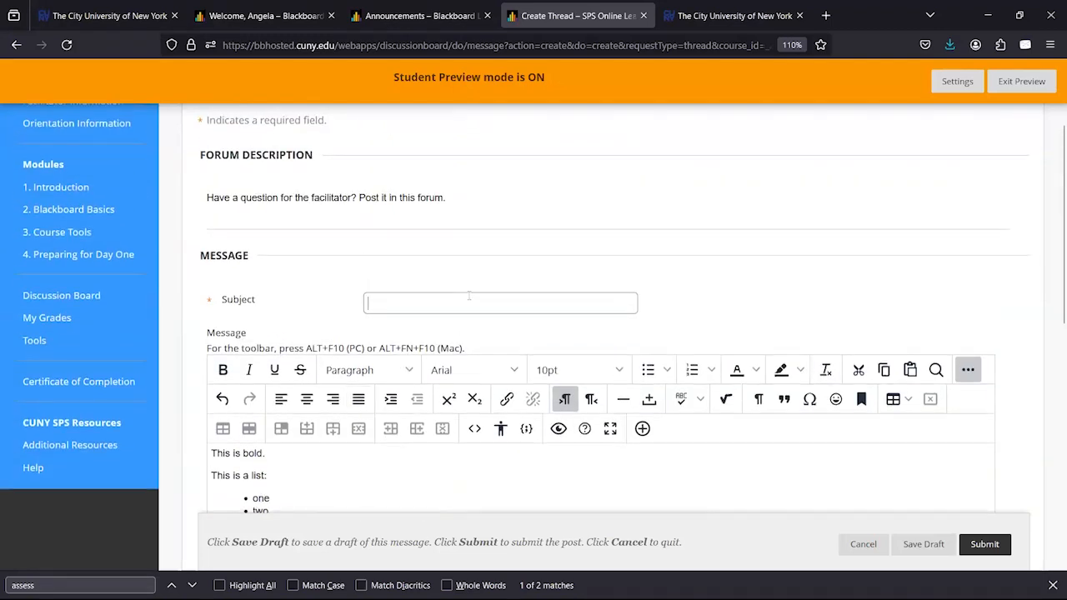
- Remove the hyperlink from the CUNY.EDU text in the message and undo the removal
{"action": "scroll", "coordinate": [468, 298], "scroll_direction": "down", "scroll_amount": 2}
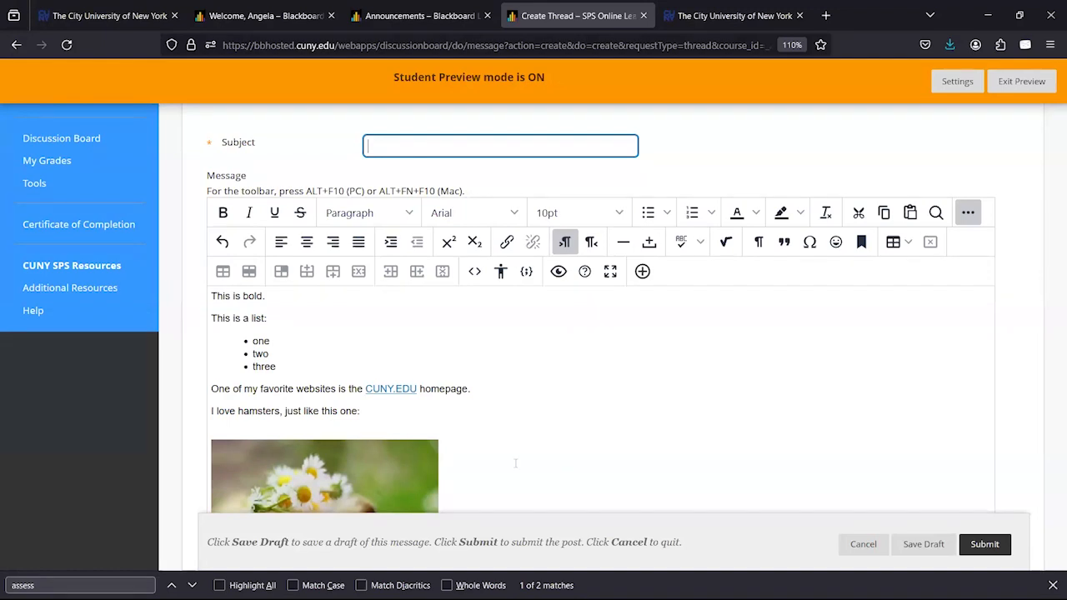
{"action": "double_click", "coordinate": [389, 387]}
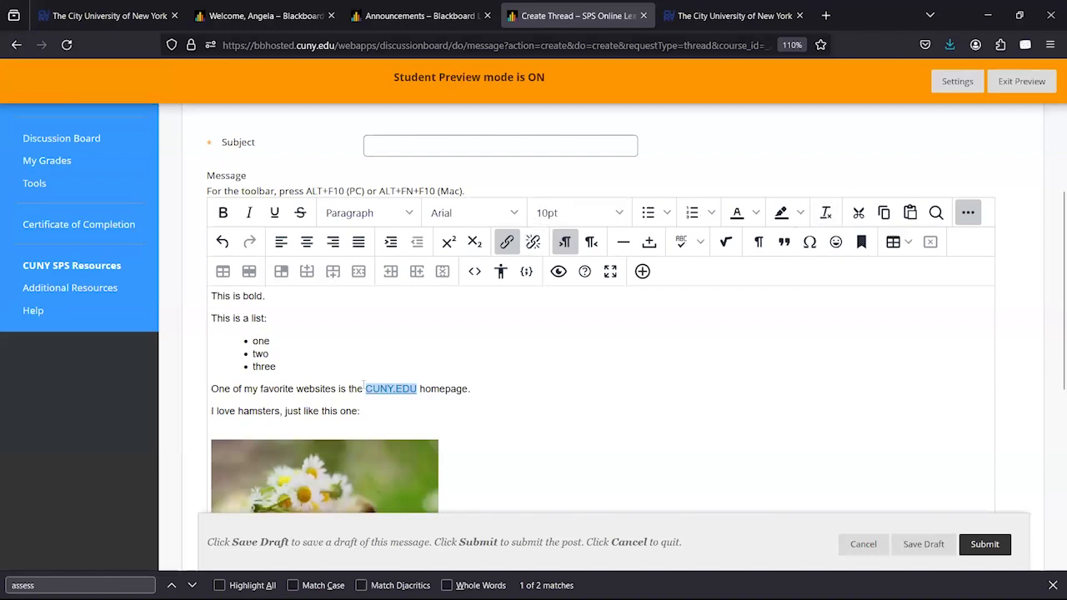
{"action": "left_click", "coordinate": [532, 243]}
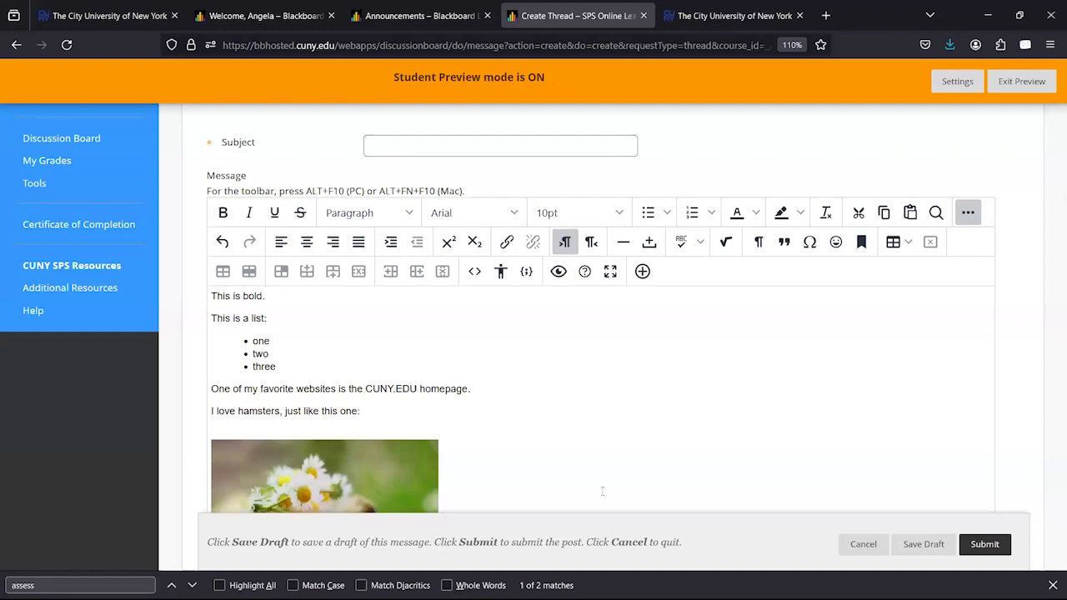
{"action": "left_click", "coordinate": [217, 242]}
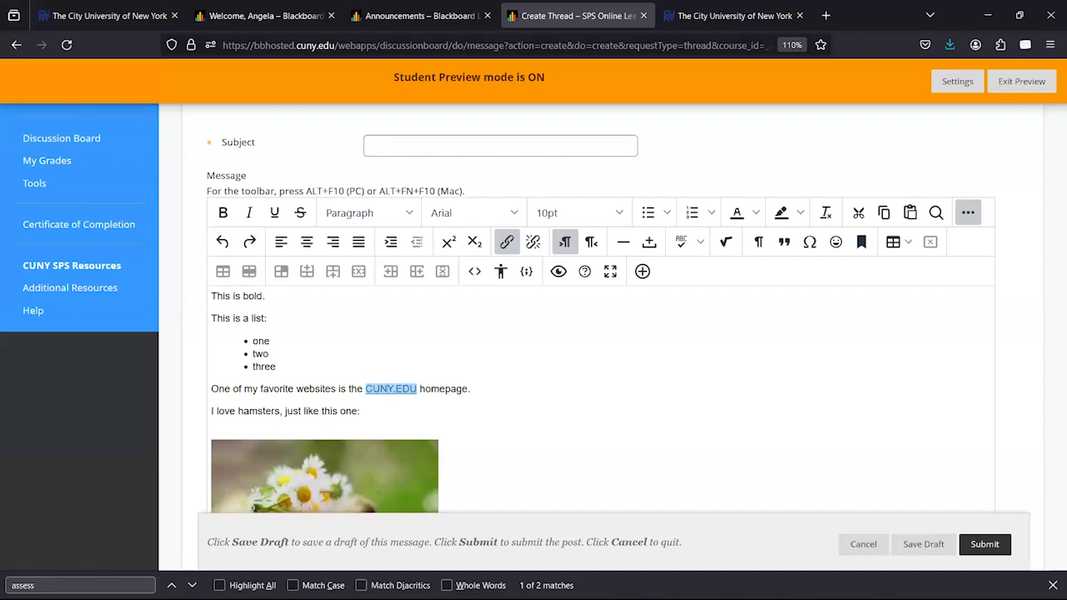
- Enter "Test" as the thread subject and submit the thread to the forum
{"action": "left_click", "coordinate": [423, 148]}
{"action": "type", "text": "Test"}
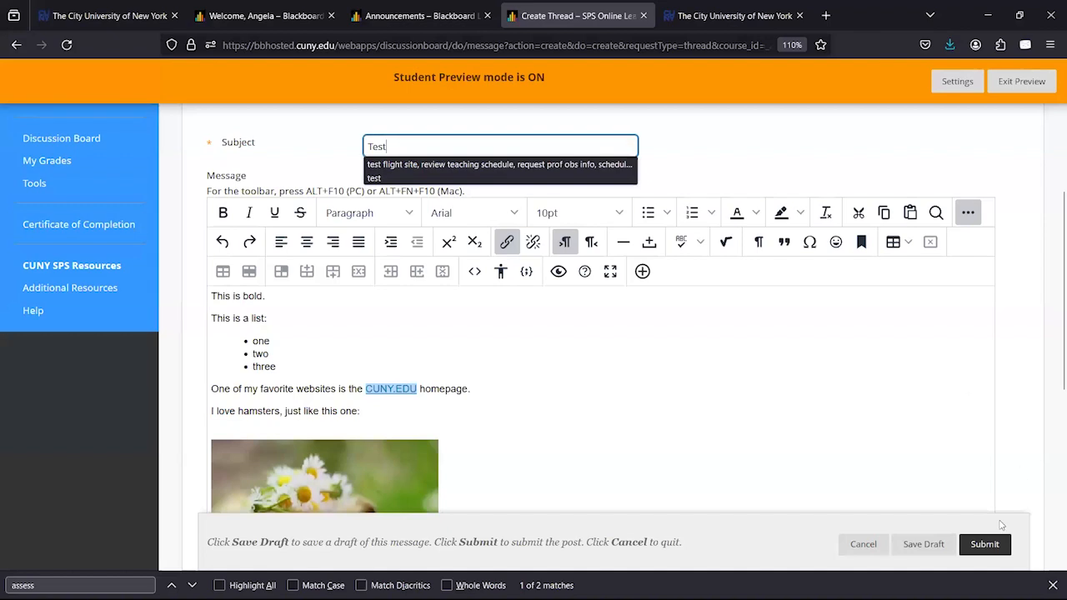
{"action": "left_click", "coordinate": [985, 544]}
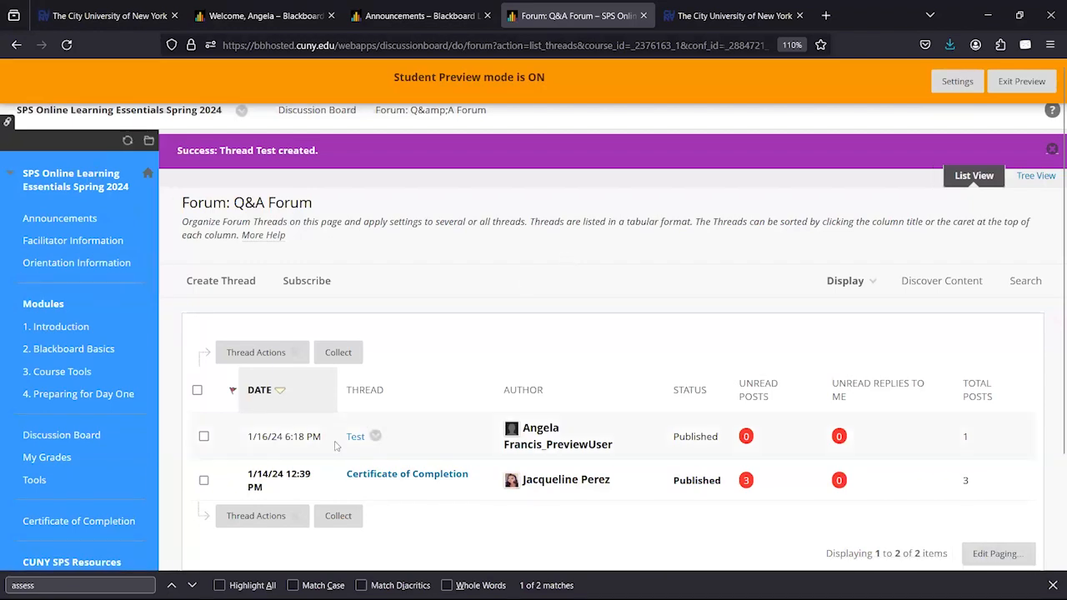
- Open the posted Test thread and review how its list, link and image are displayed
{"action": "left_click", "coordinate": [351, 439]}
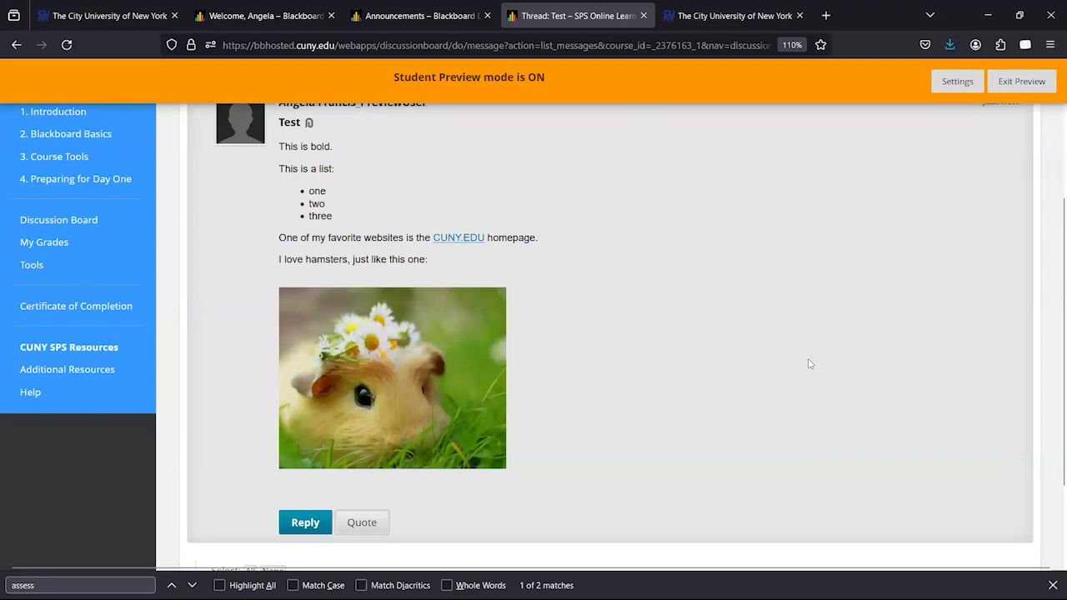
{"action": "scroll", "coordinate": [808, 363], "scroll_direction": "up", "scroll_amount": 2}
{"action": "scroll", "coordinate": [808, 364], "scroll_direction": "down", "scroll_amount": 3}
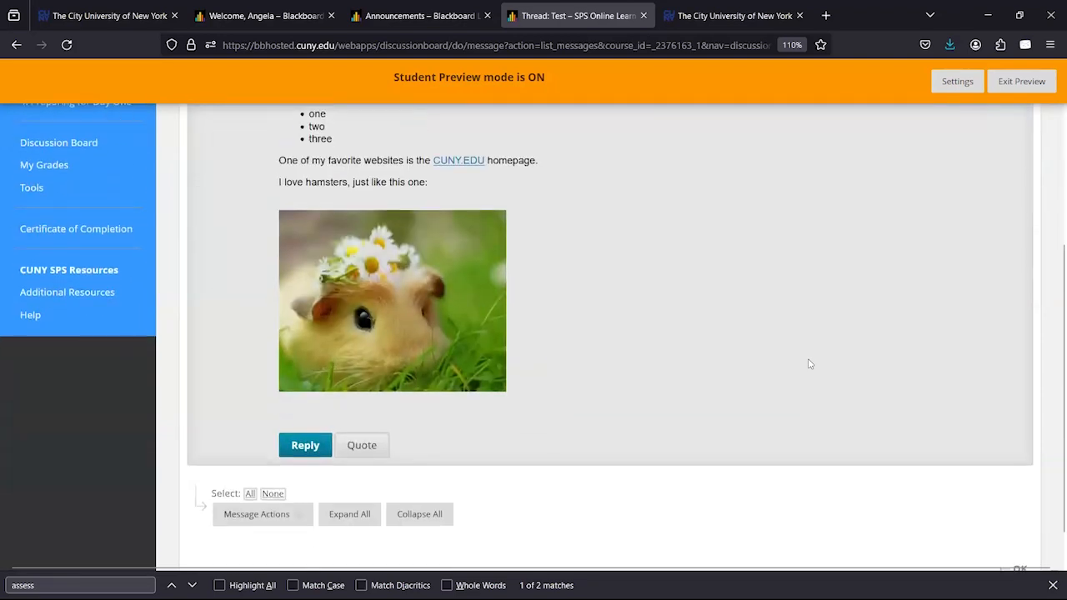
{"action": "scroll", "coordinate": [392, 260], "scroll_direction": "up", "scroll_amount": 3}
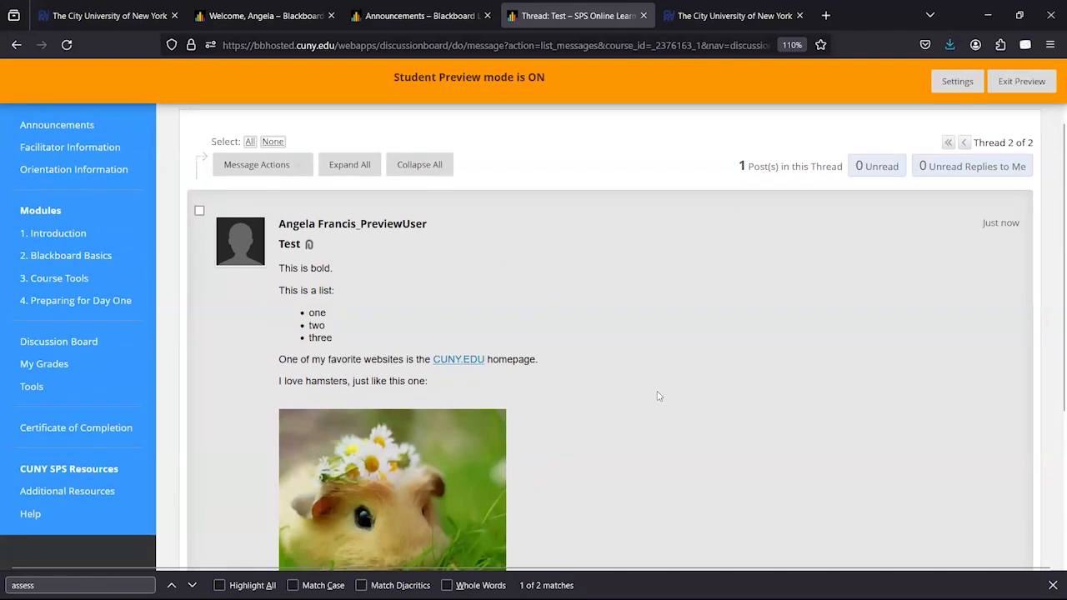
{"action": "scroll", "coordinate": [657, 396], "scroll_direction": "down", "scroll_amount": 2}
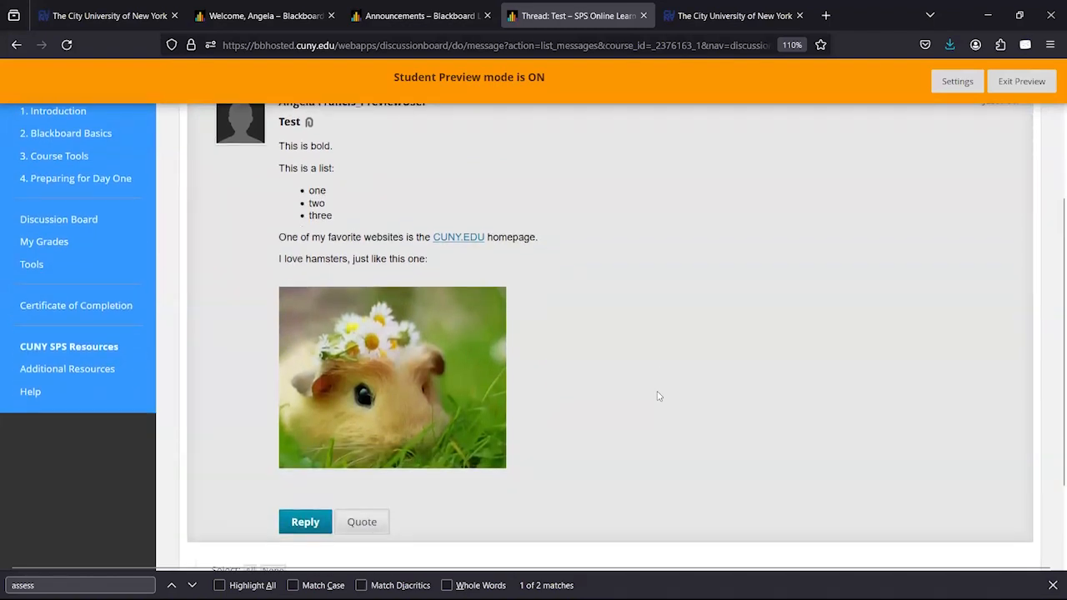
{"action": "scroll", "coordinate": [657, 396], "scroll_direction": "down", "scroll_amount": 1}
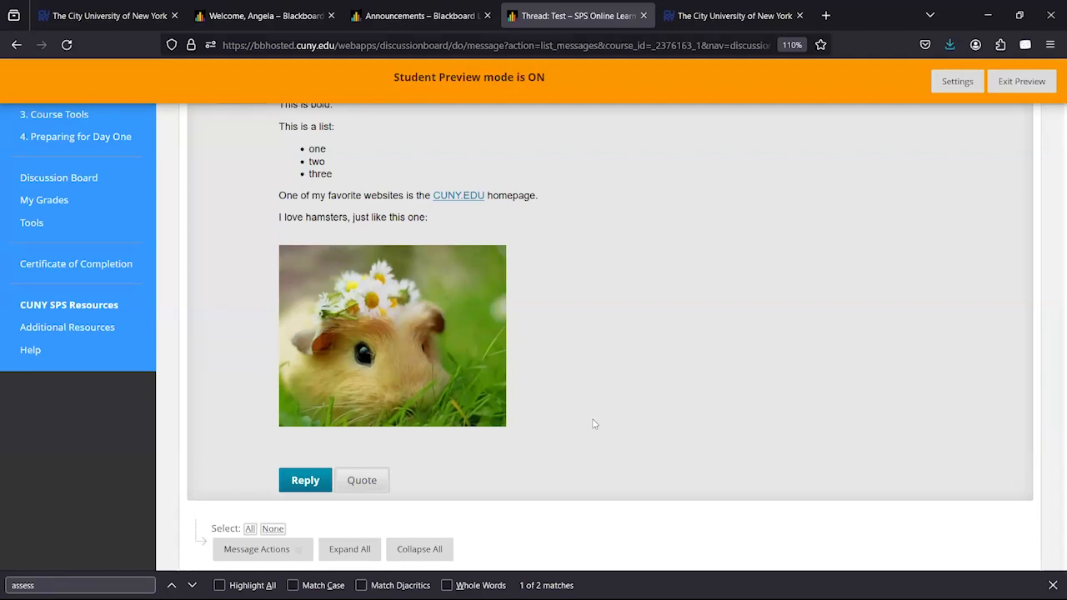
- Return to the Q&A Forum's thread list and reopen the Test thread to review its full post
{"action": "scroll", "coordinate": [594, 425], "scroll_direction": "up", "scroll_amount": 3}
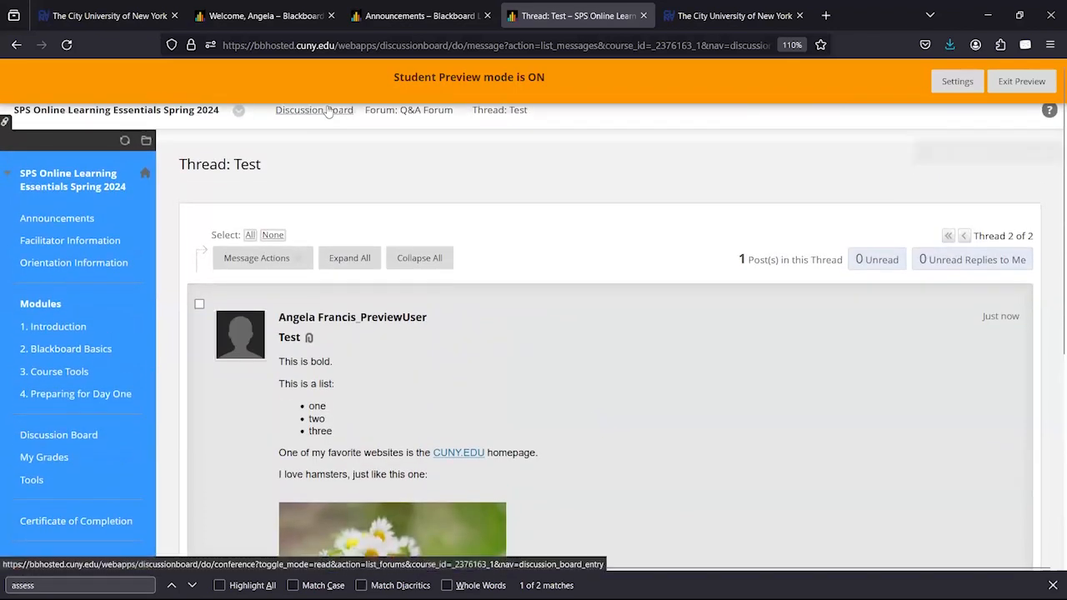
{"action": "left_click", "coordinate": [381, 114]}
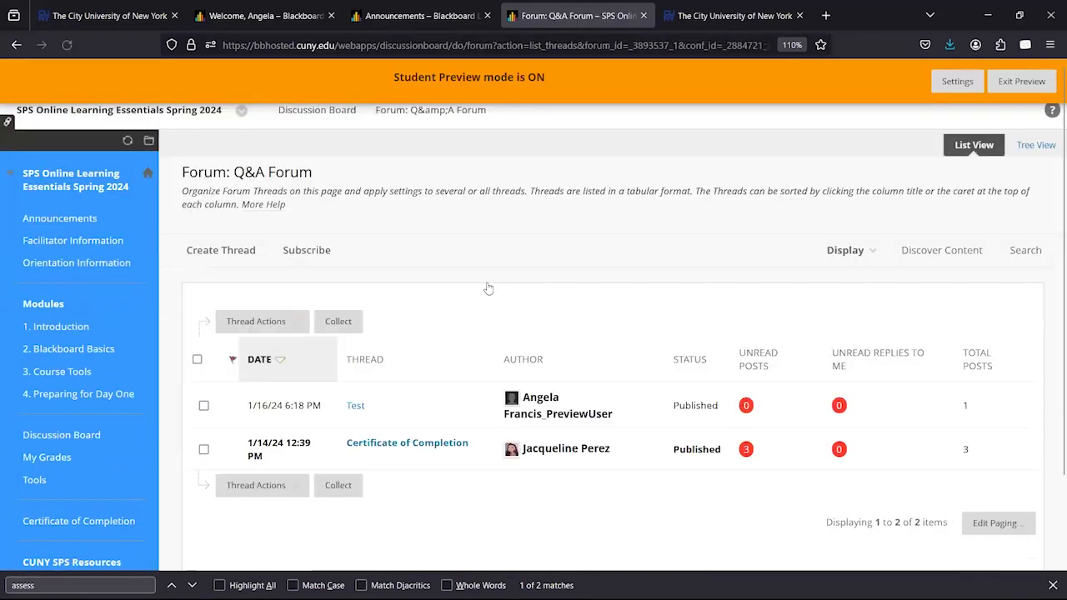
{"action": "scroll", "coordinate": [489, 288], "scroll_direction": "down", "scroll_amount": 1}
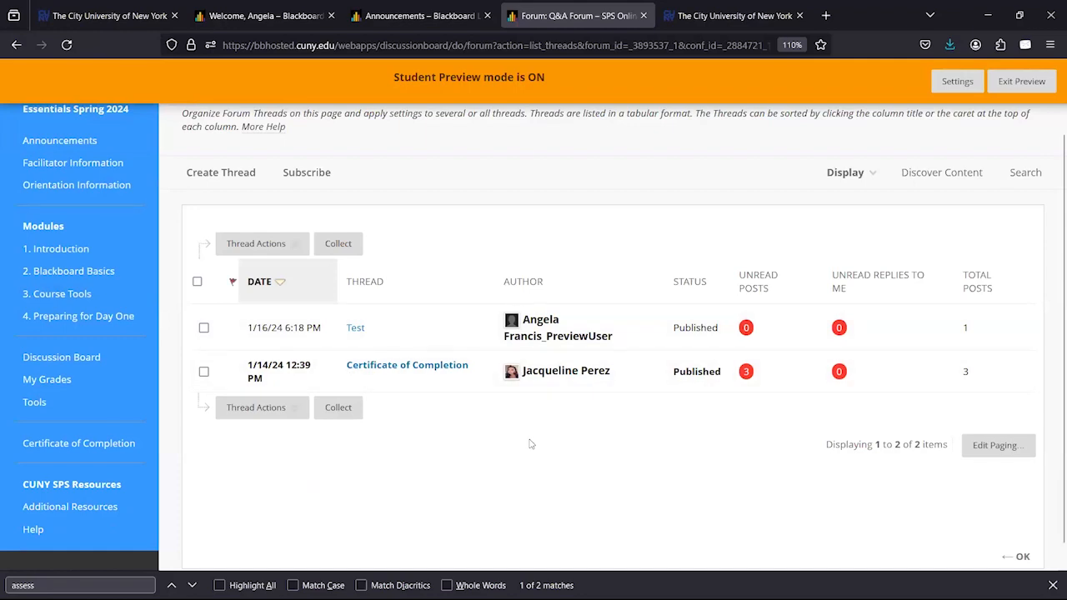
{"action": "left_click", "coordinate": [357, 329]}
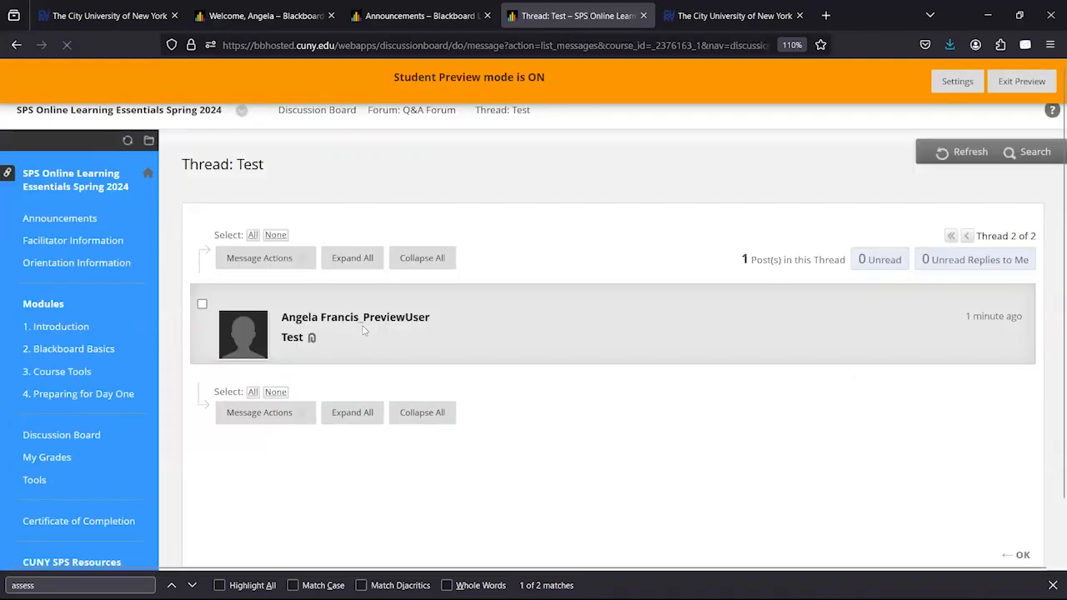
{"action": "scroll", "coordinate": [363, 331], "scroll_direction": "down", "scroll_amount": 5}
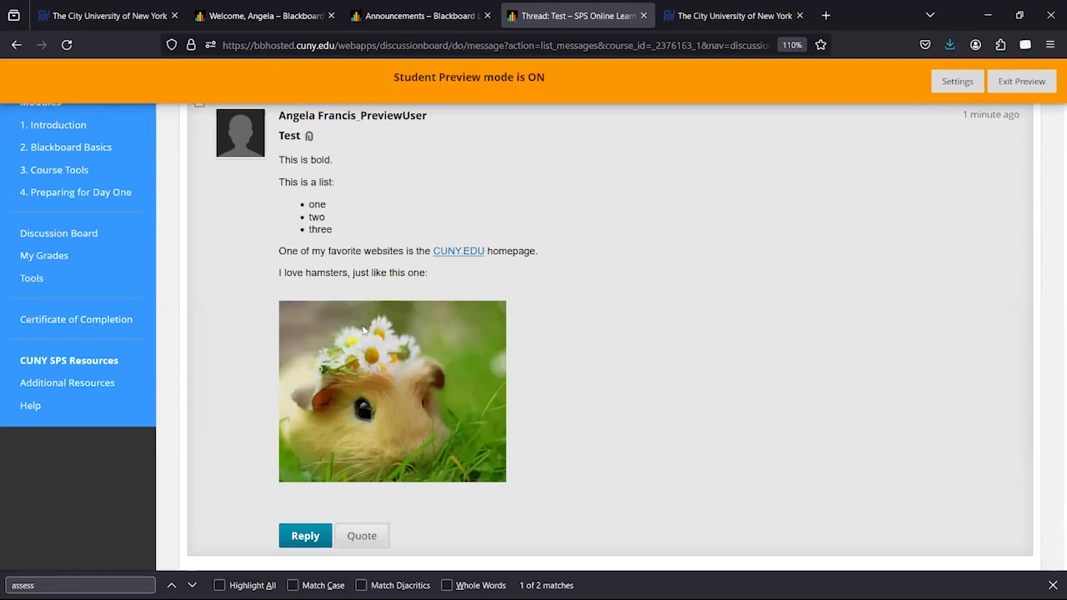
{"action": "scroll", "coordinate": [364, 331], "scroll_direction": "down", "scroll_amount": 2}
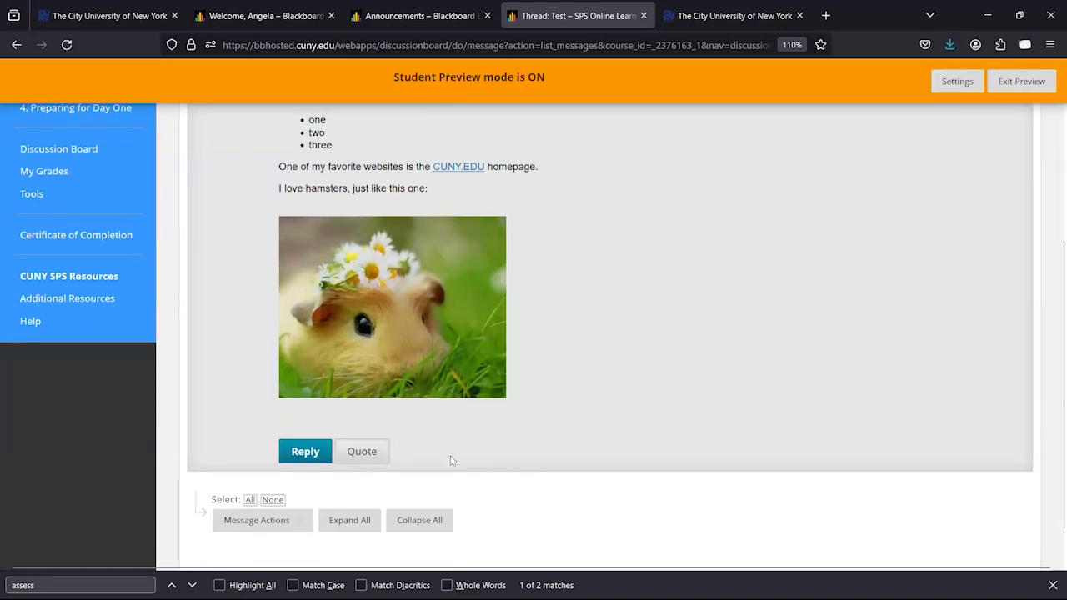
{"action": "scroll", "coordinate": [574, 350], "scroll_direction": "up", "scroll_amount": 4}
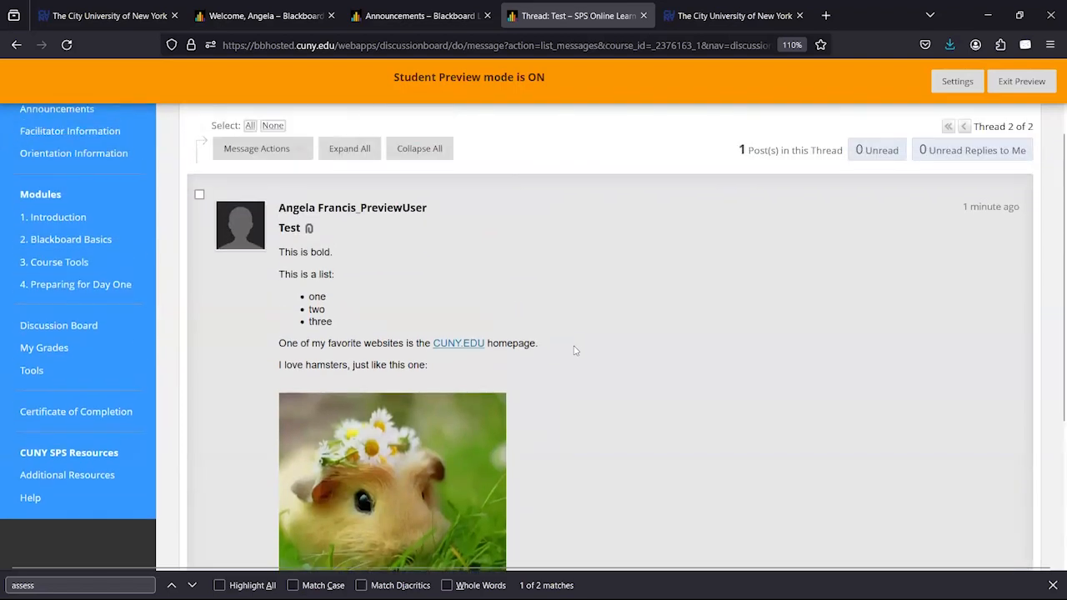
{"action": "scroll", "coordinate": [574, 351], "scroll_direction": "up", "scroll_amount": 3}
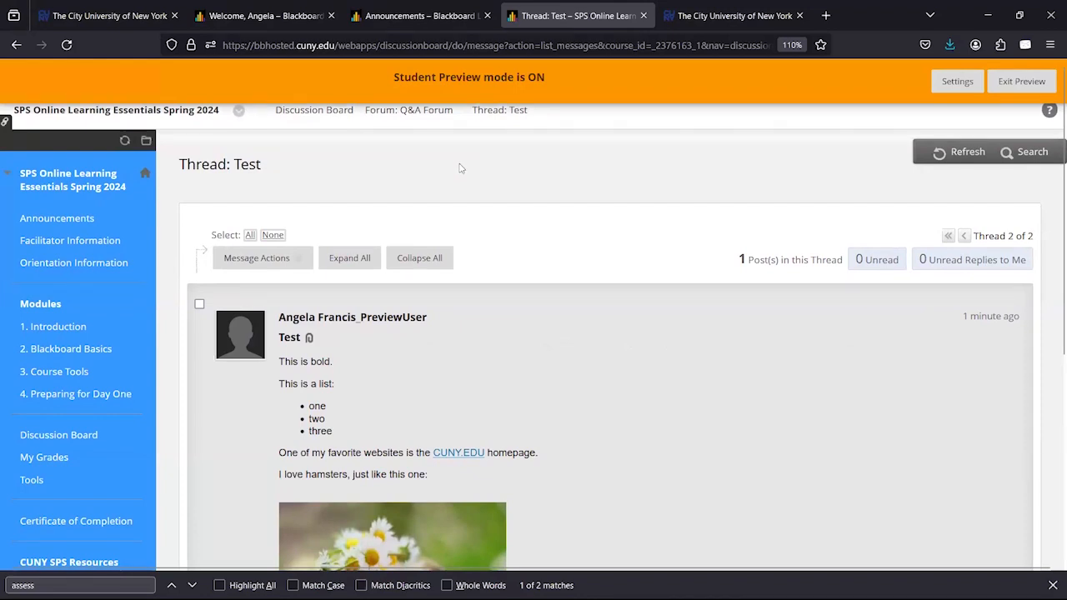
- Go back to the Q&A Forum, subscribe to the forum and unsubscribe from it again
{"action": "left_click", "coordinate": [382, 116]}
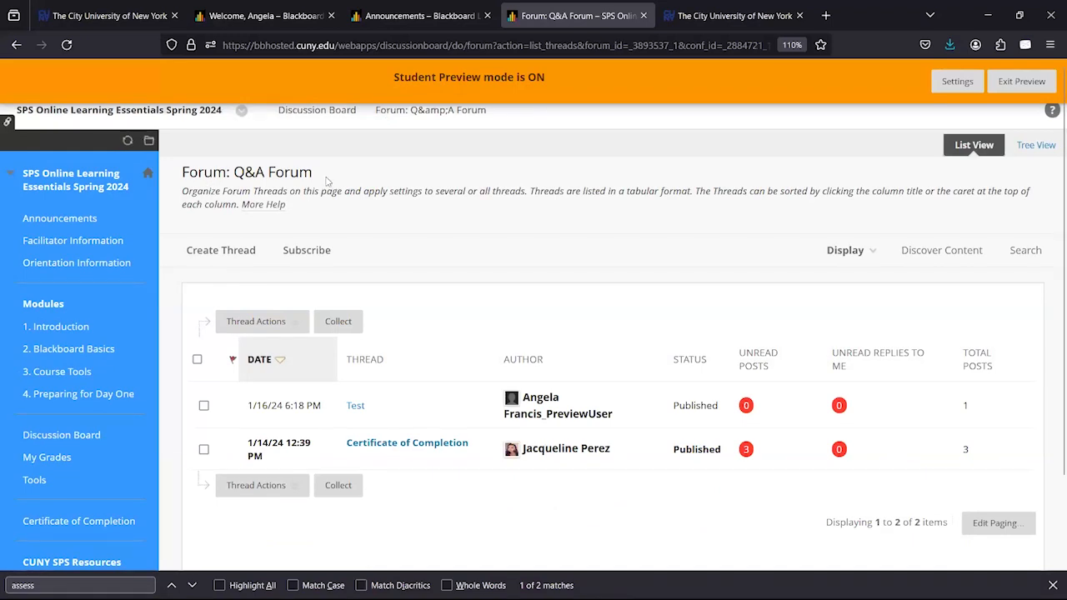
{"action": "left_click", "coordinate": [324, 272]}
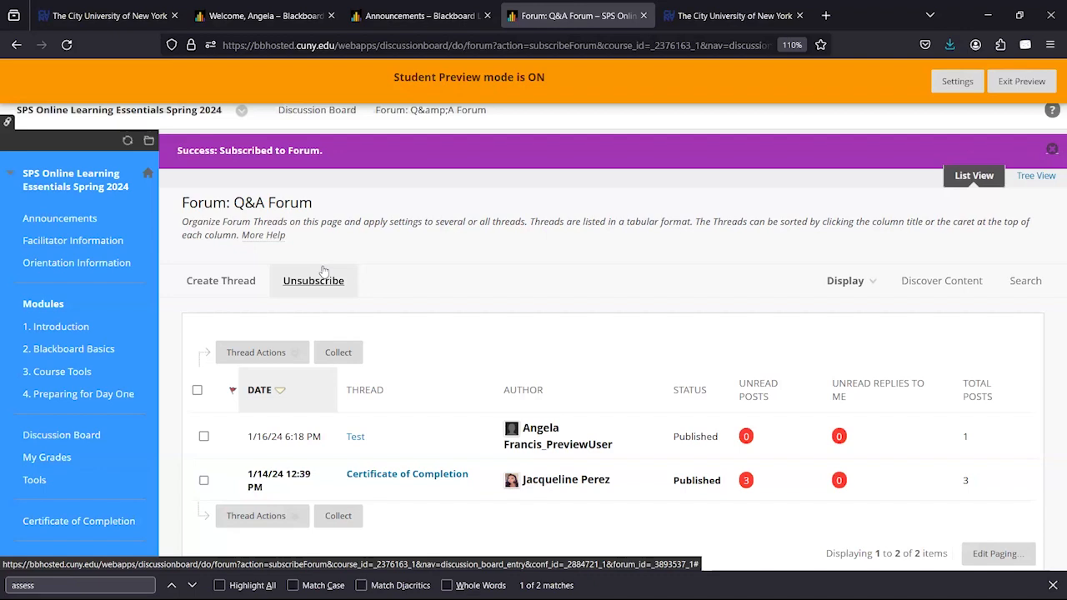
{"action": "left_click", "coordinate": [333, 281]}
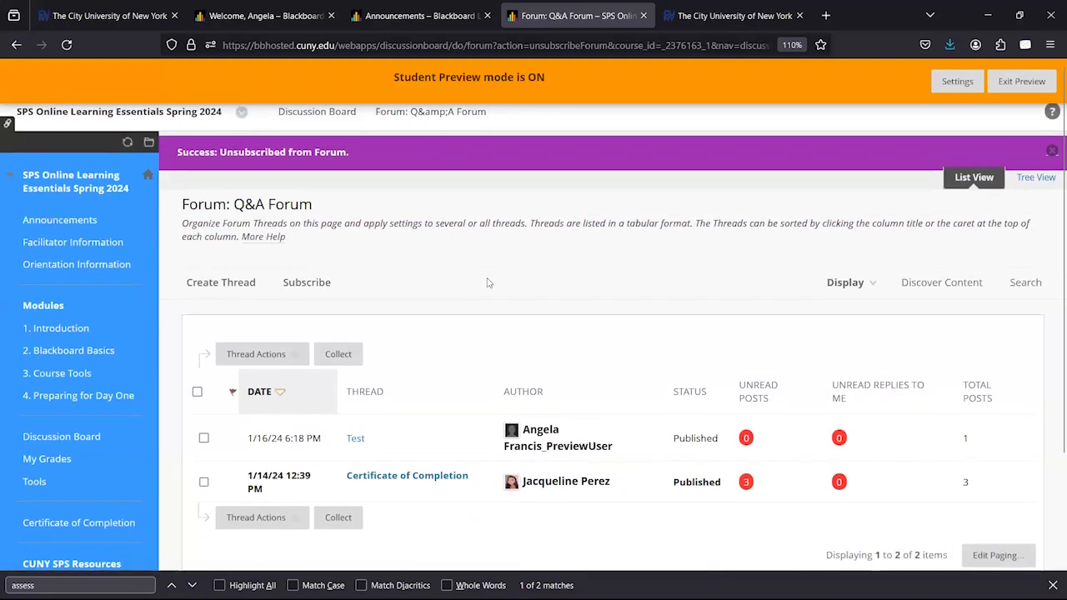
- Create and submit a thread with the subject "tester" in the Time Management and Learning Online Reflection forum
{"action": "left_click", "coordinate": [349, 118]}
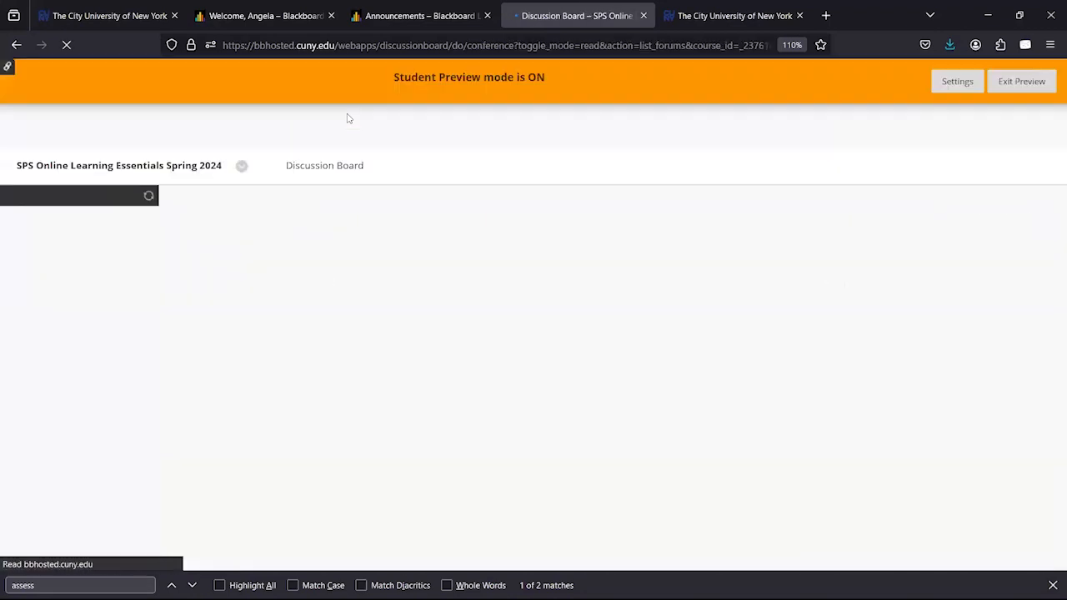
{"action": "scroll", "coordinate": [492, 256], "scroll_direction": "down", "scroll_amount": 3}
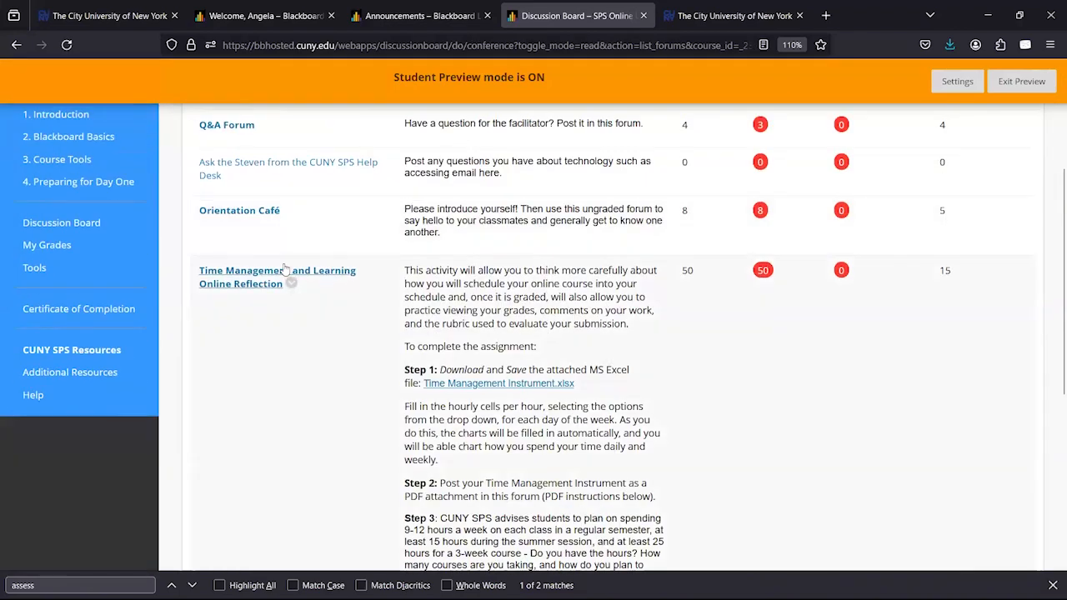
{"action": "left_click", "coordinate": [254, 278]}
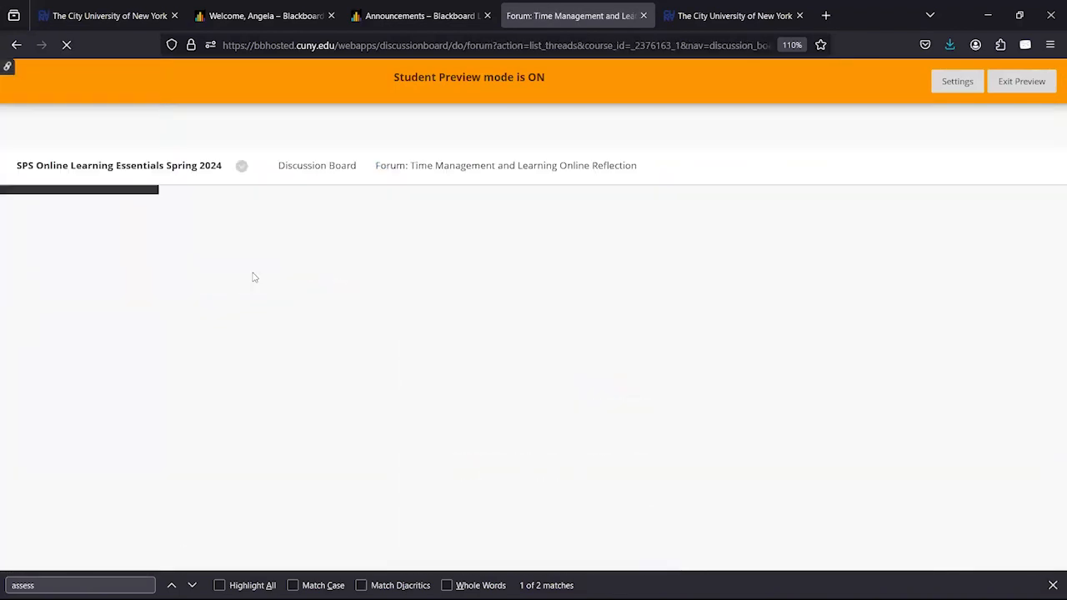
{"action": "left_click", "coordinate": [238, 252]}
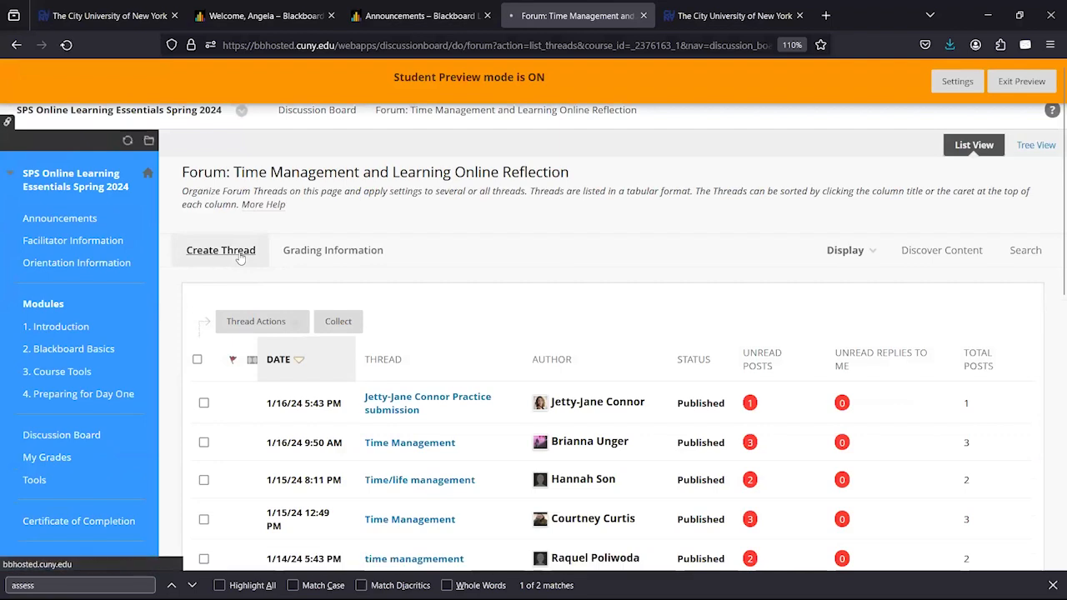
{"action": "scroll", "coordinate": [471, 335], "scroll_direction": "down", "scroll_amount": 5}
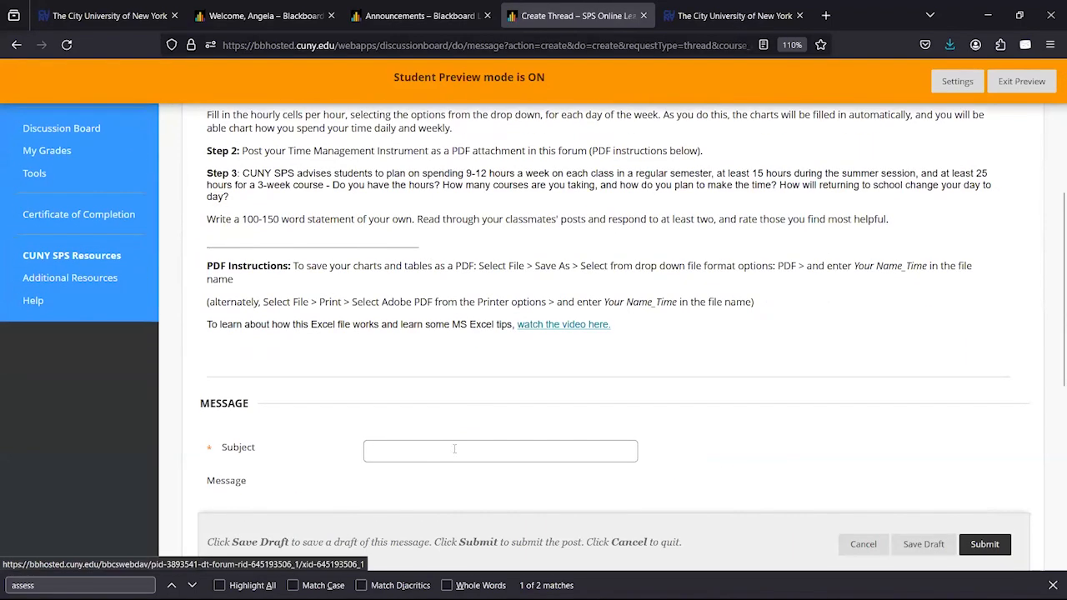
{"action": "left_click", "coordinate": [456, 447]}
{"action": "type", "text": "tester"}
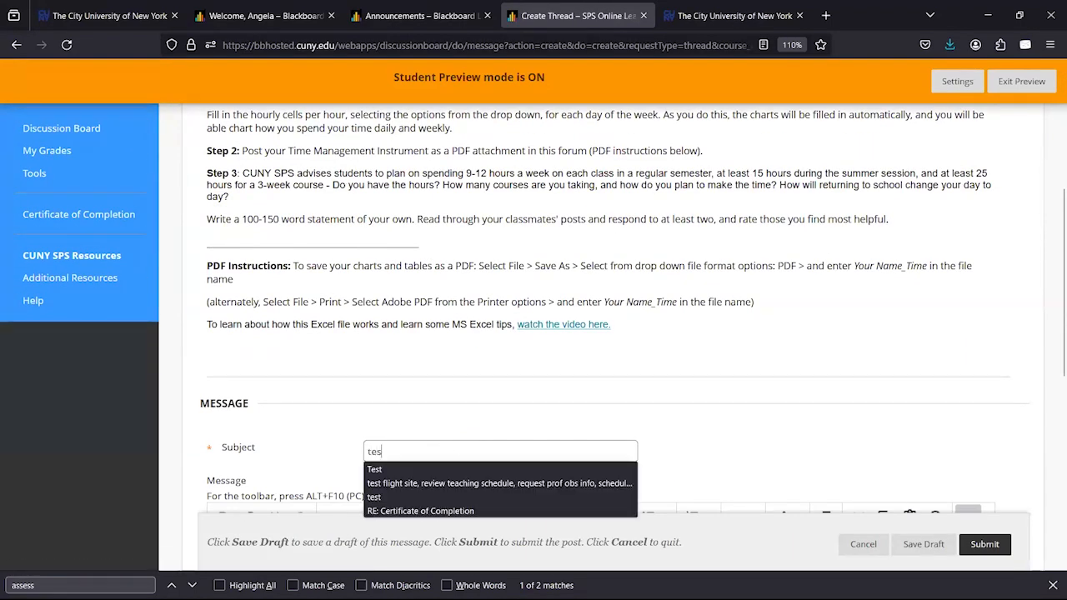
{"action": "left_click", "coordinate": [1008, 551]}
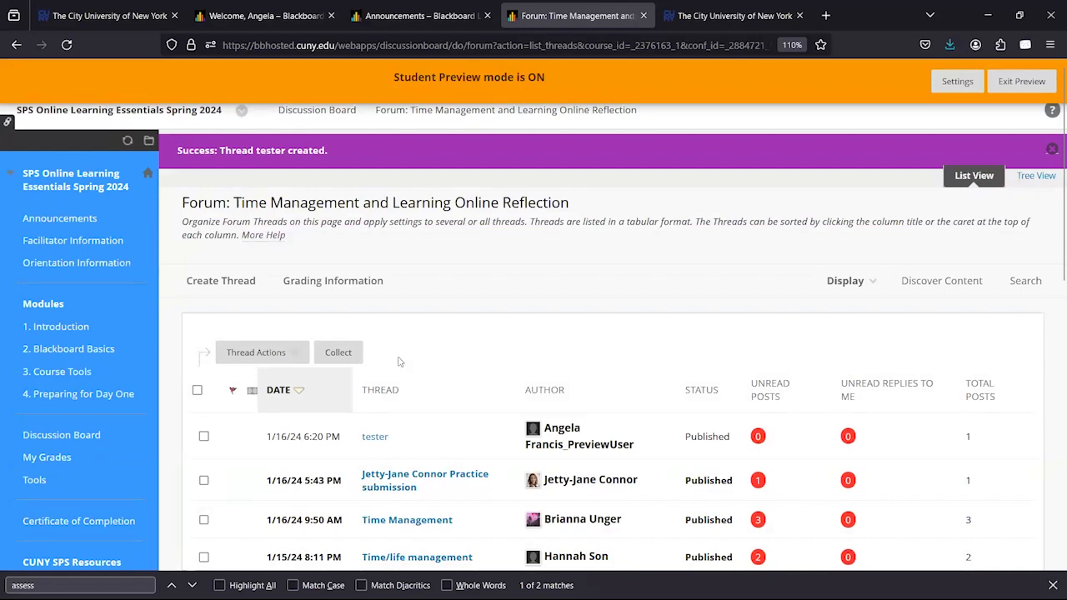
- Open the posted tester thread and subscribe to it
{"action": "left_click", "coordinate": [371, 440]}
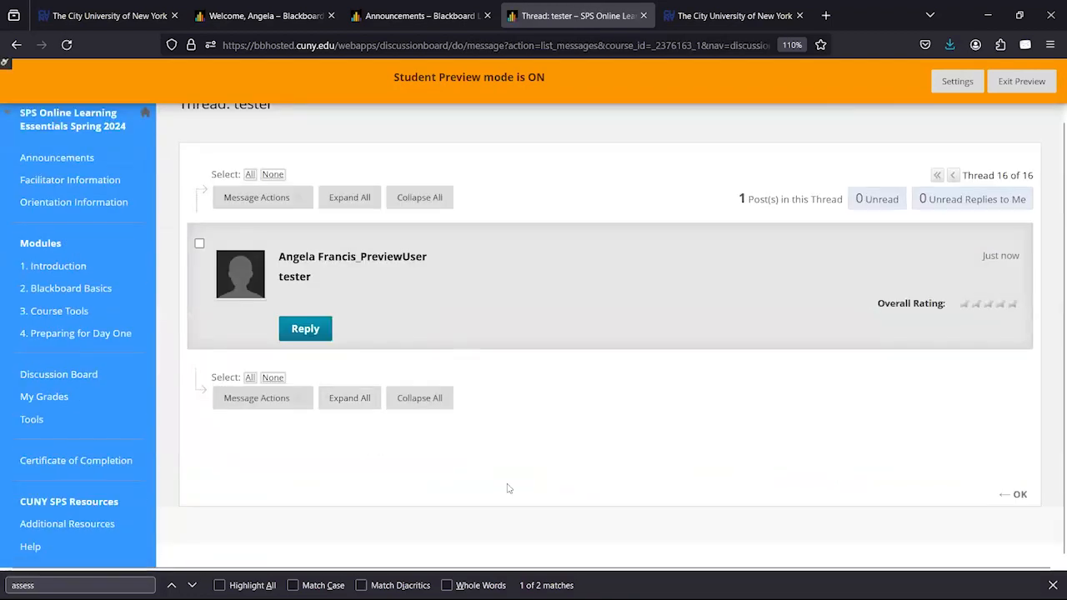
{"action": "mouse_move", "coordinate": [635, 316]}
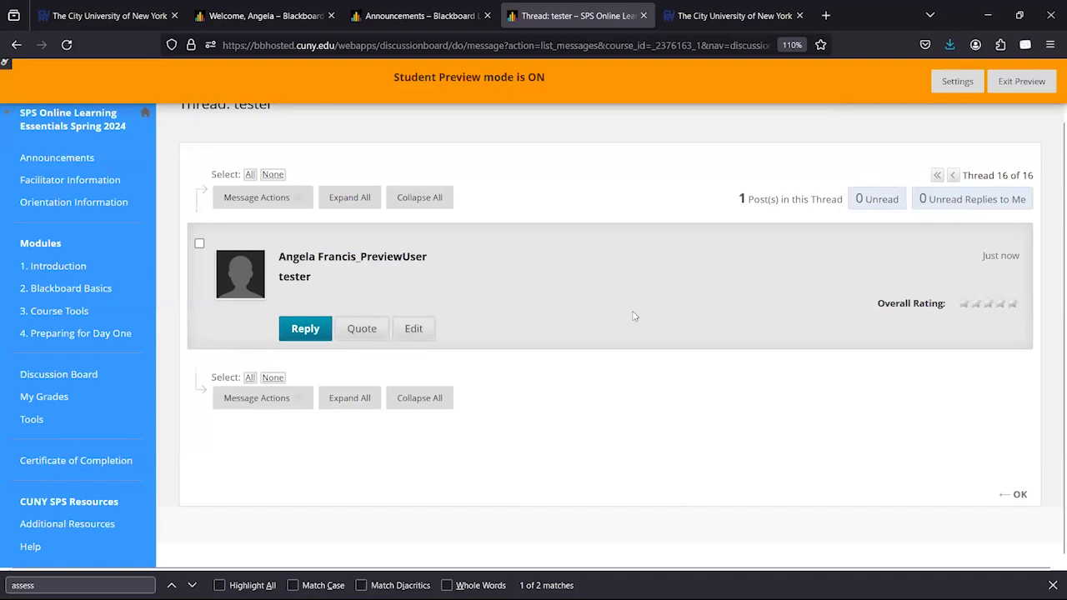
{"action": "scroll", "coordinate": [388, 247], "scroll_direction": "up", "scroll_amount": 1}
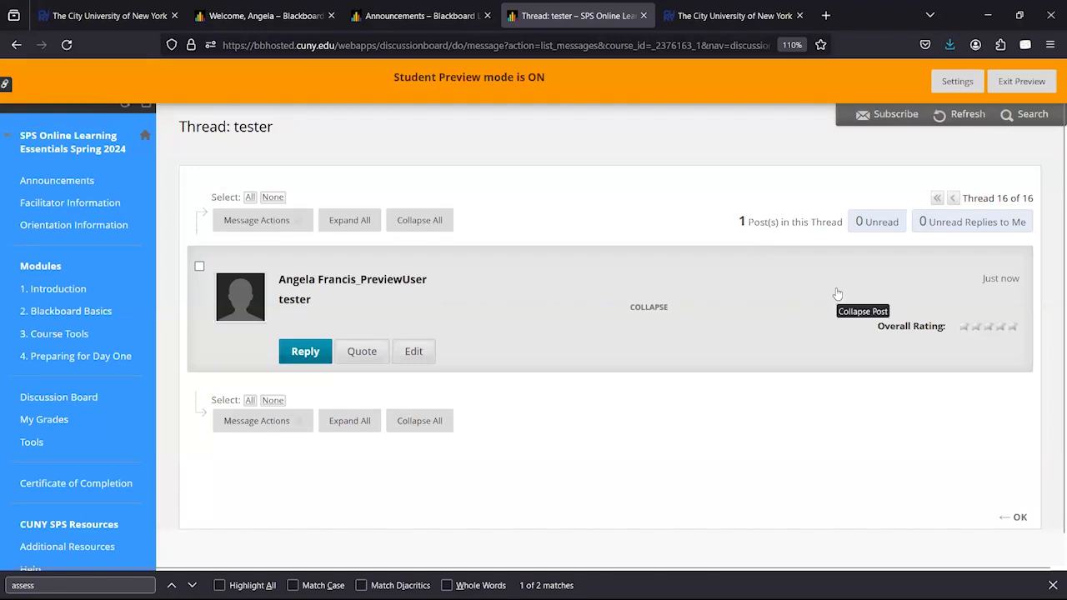
{"action": "left_click", "coordinate": [888, 115]}
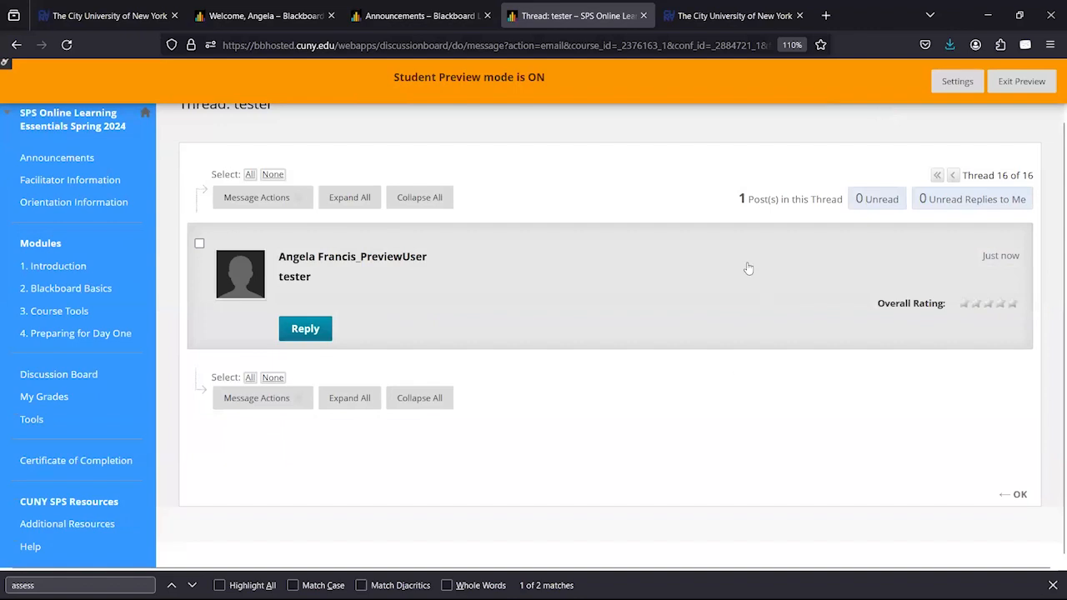
{"action": "mouse_move", "coordinate": [745, 266]}
{"action": "scroll", "coordinate": [790, 300], "scroll_direction": "up", "scroll_amount": 2}
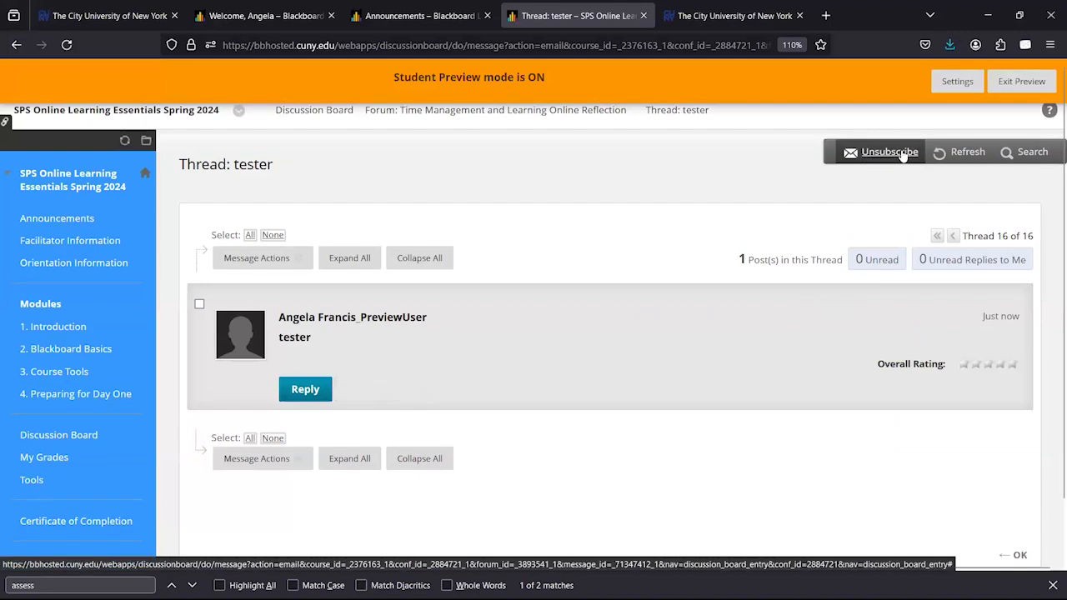
{"action": "scroll", "coordinate": [767, 351], "scroll_direction": "down", "scroll_amount": 2}
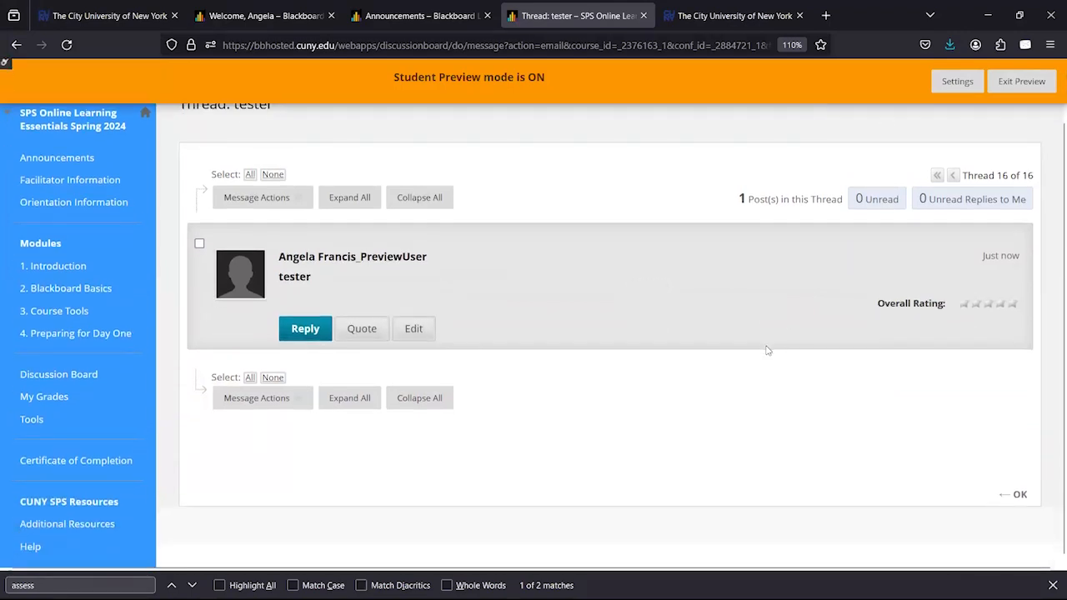
{"action": "scroll", "coordinate": [766, 350], "scroll_direction": "up", "scroll_amount": 2}
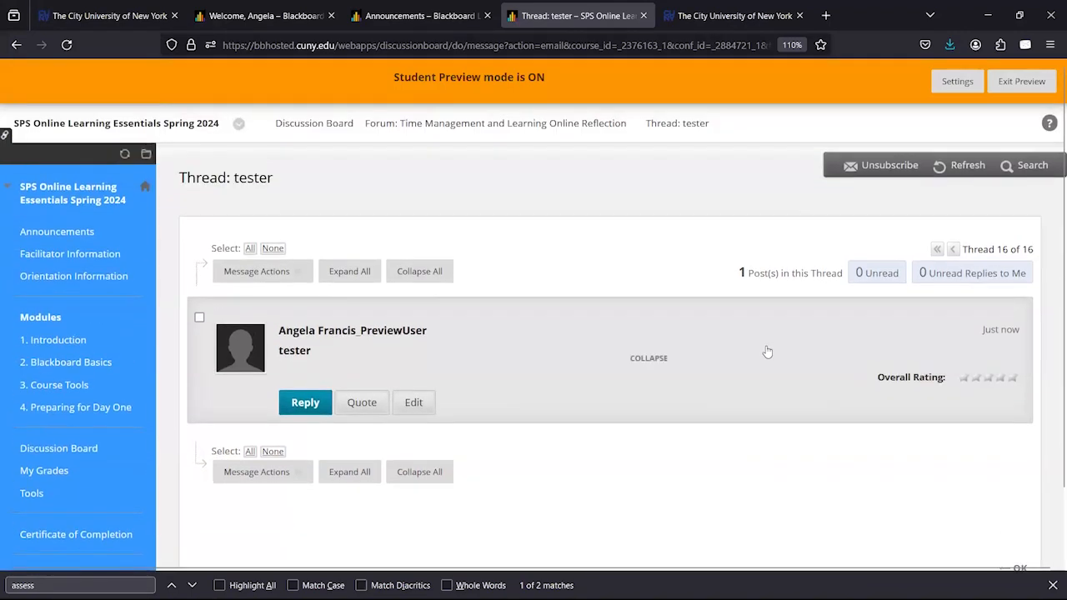
{"action": "scroll", "coordinate": [767, 351], "scroll_direction": "down", "scroll_amount": 1}
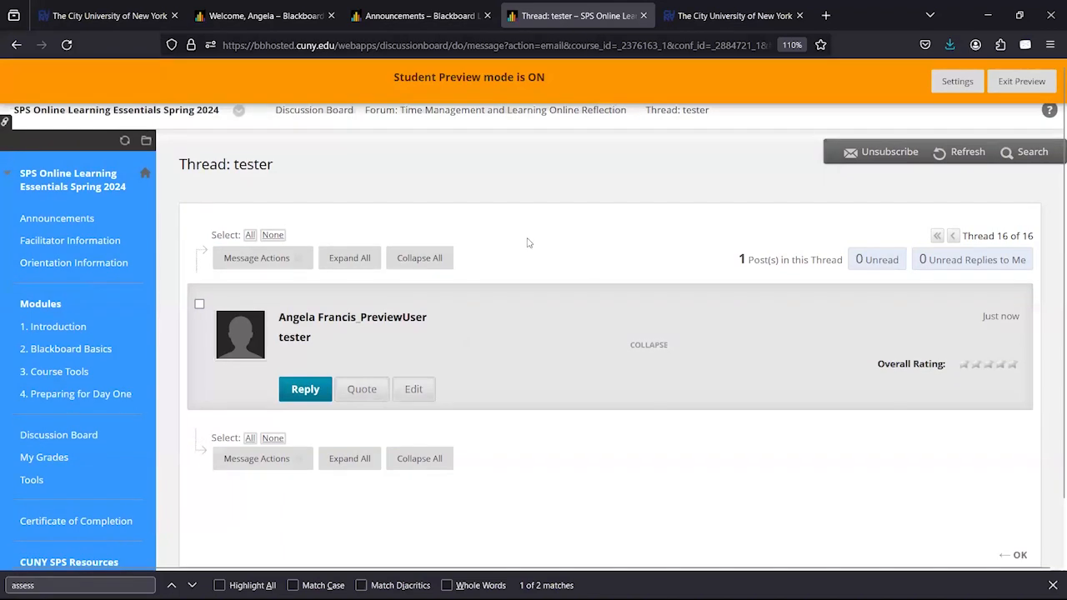
- Return to the Time Management and Learning Online Reflection forum and look through its list of threads
{"action": "left_click", "coordinate": [505, 120]}
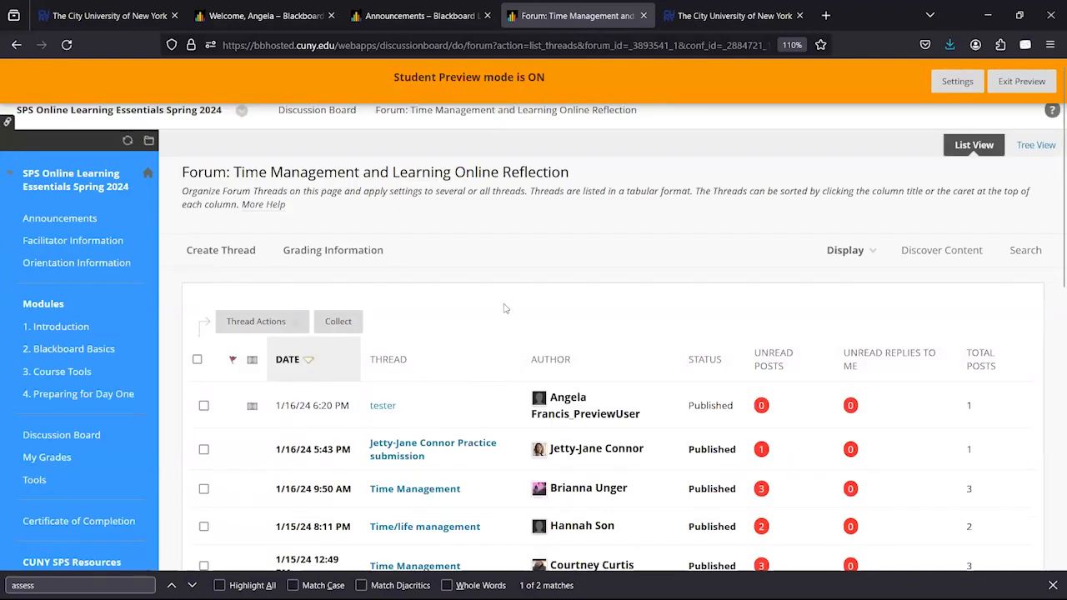
{"action": "scroll", "coordinate": [505, 117], "scroll_direction": "down", "scroll_amount": 1}
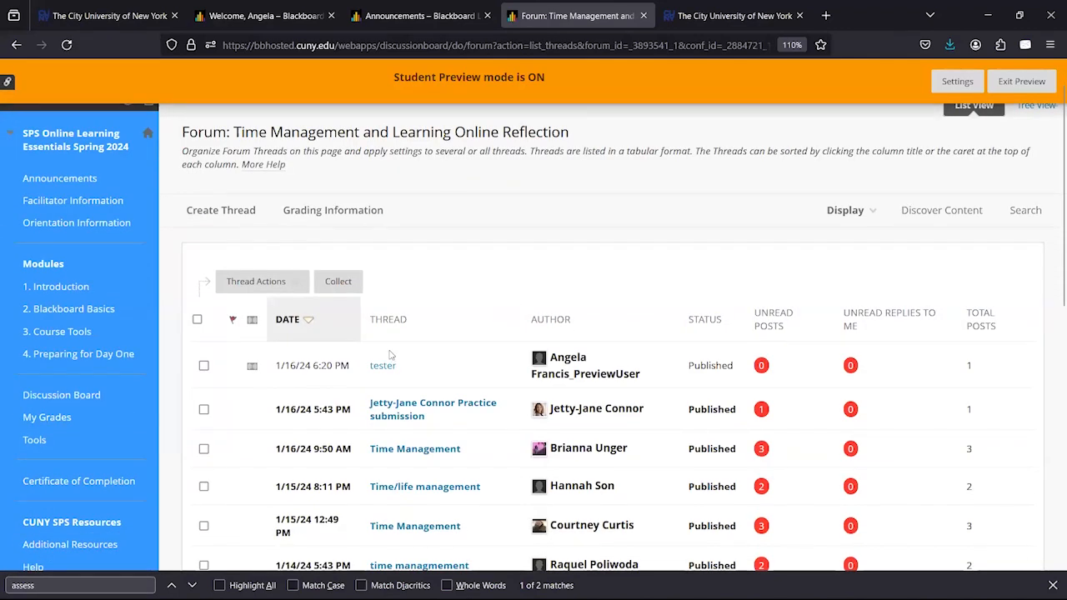
{"action": "scroll", "coordinate": [385, 434], "scroll_direction": "down", "scroll_amount": 4}
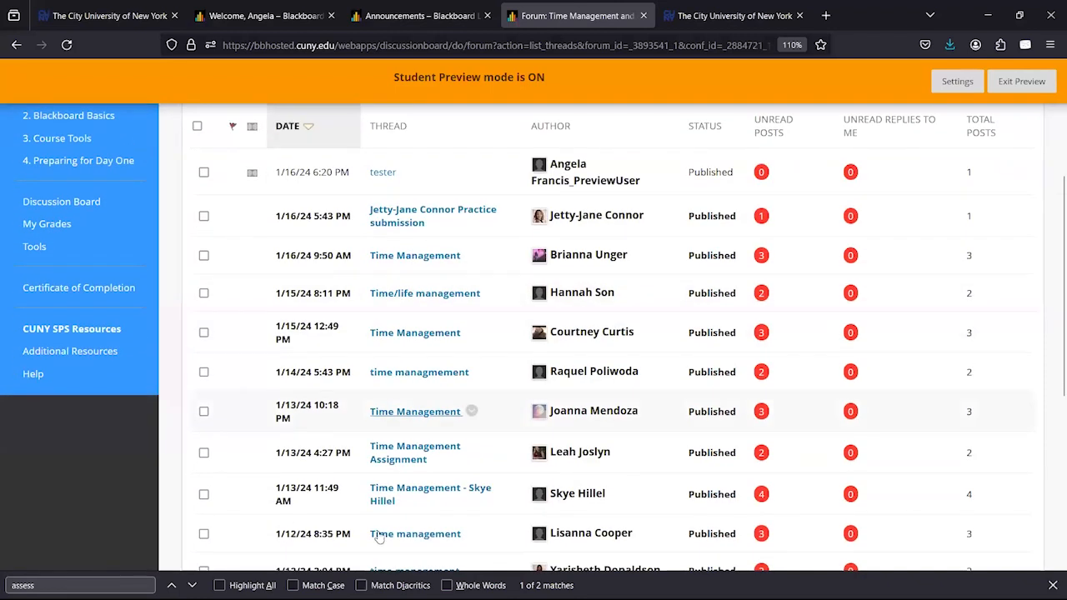
{"action": "scroll", "coordinate": [424, 176], "scroll_direction": "up", "scroll_amount": 4}
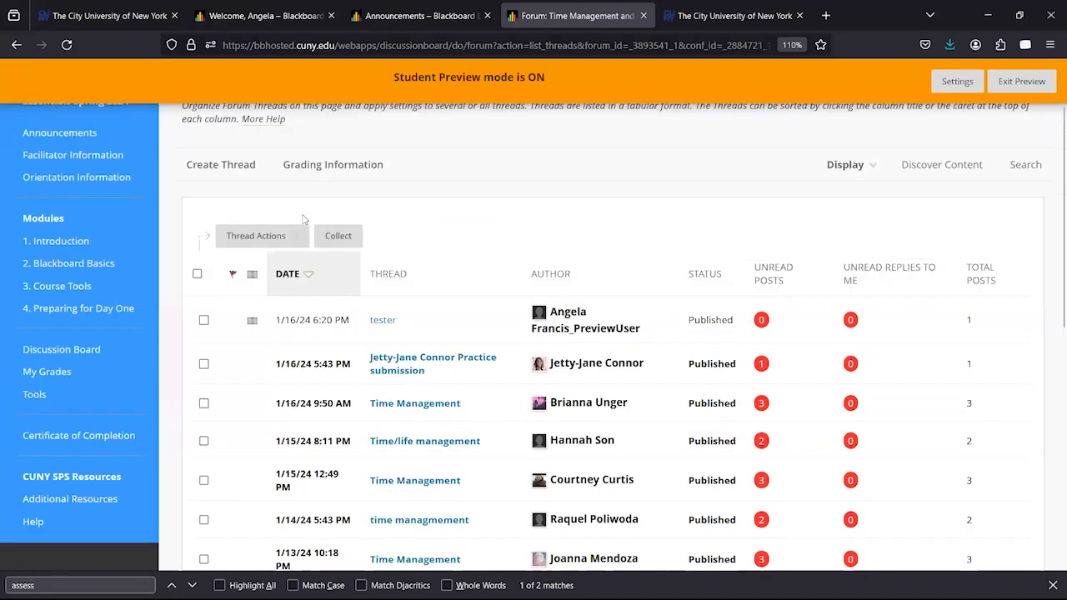
- Select the tester, Practice submission and Time/life management threads and apply Subscribe/Unsubscribe to them
{"action": "left_click", "coordinate": [197, 274]}
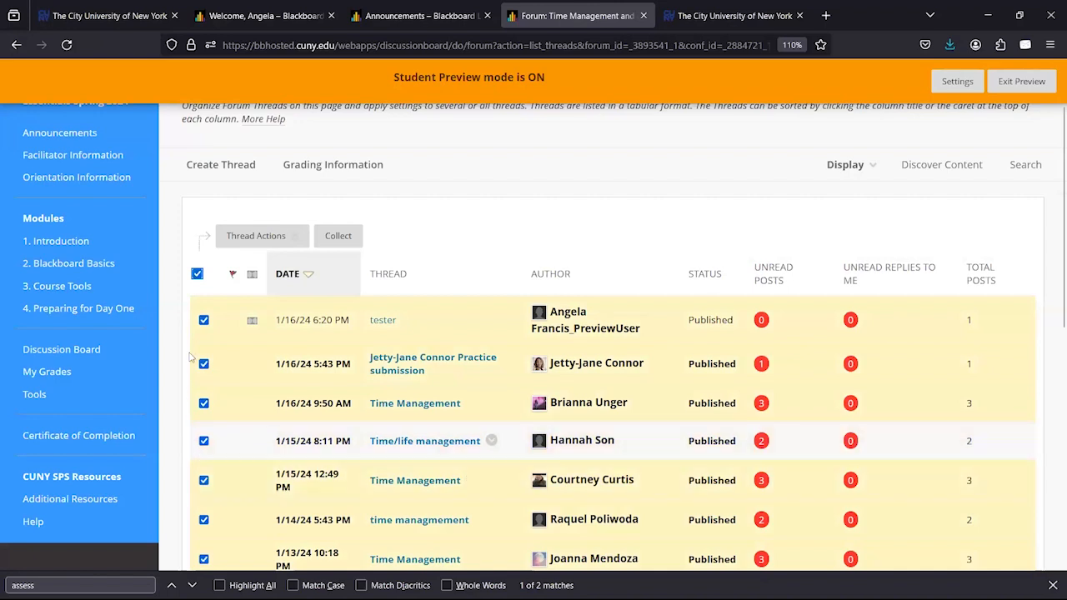
{"action": "left_click", "coordinate": [197, 274]}
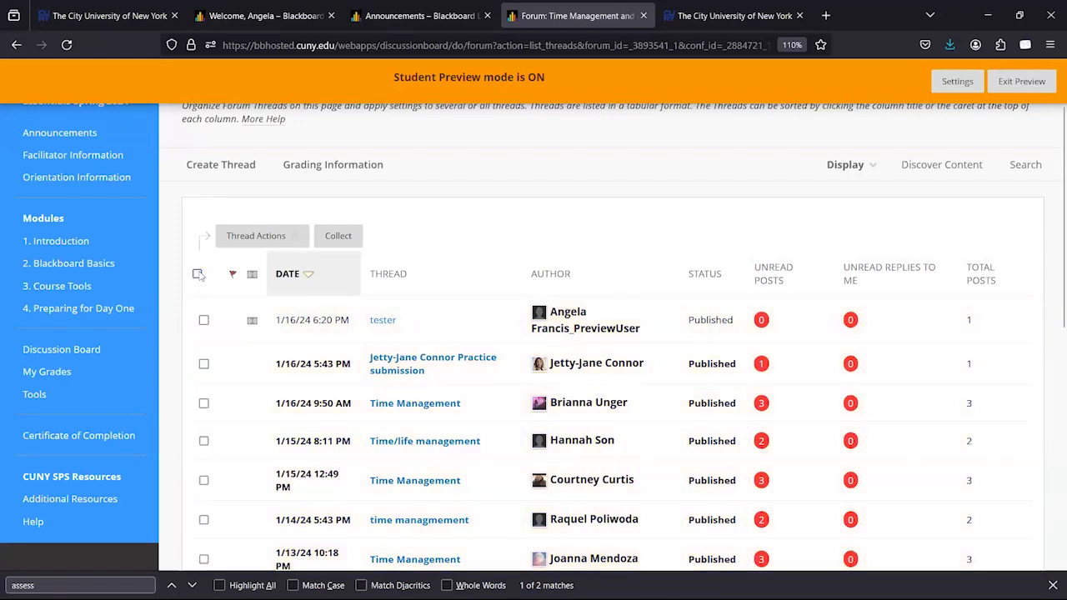
{"action": "left_click", "coordinate": [204, 363]}
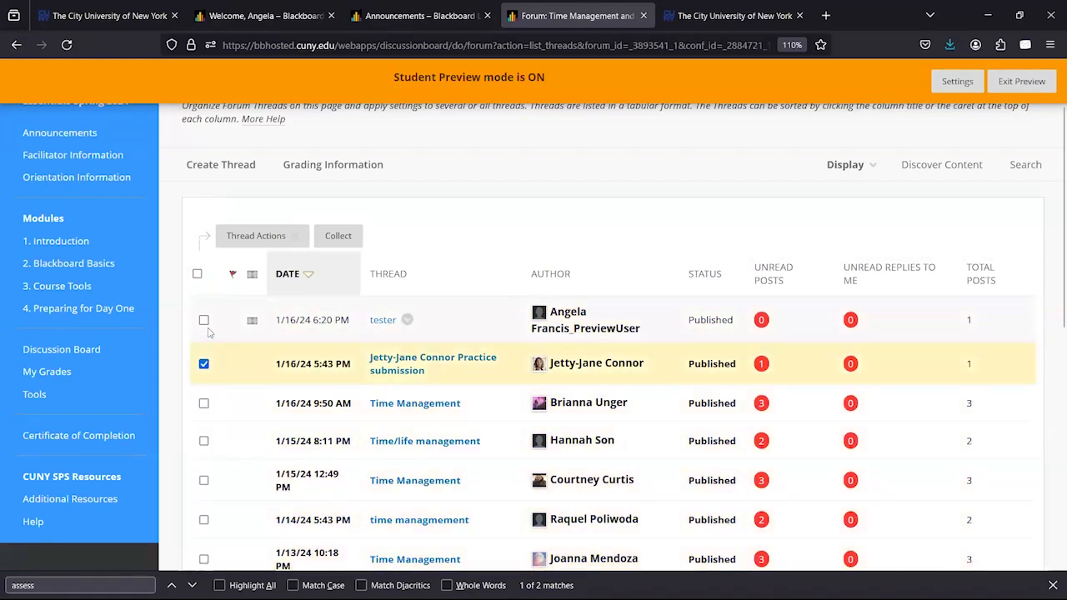
{"action": "left_click", "coordinate": [203, 320]}
{"action": "left_click", "coordinate": [204, 441]}
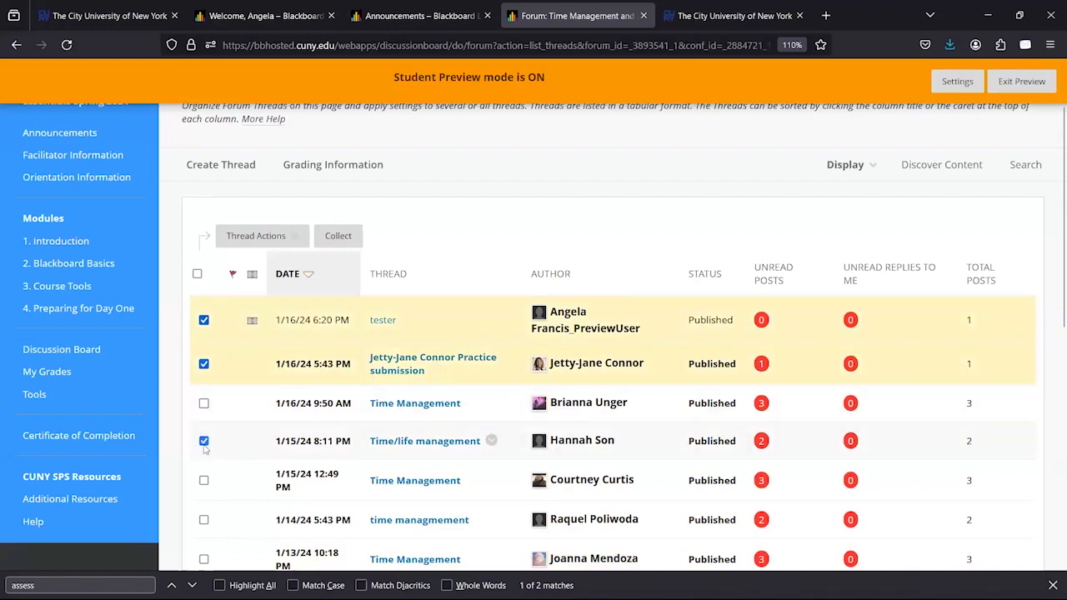
{"action": "left_click", "coordinate": [293, 238]}
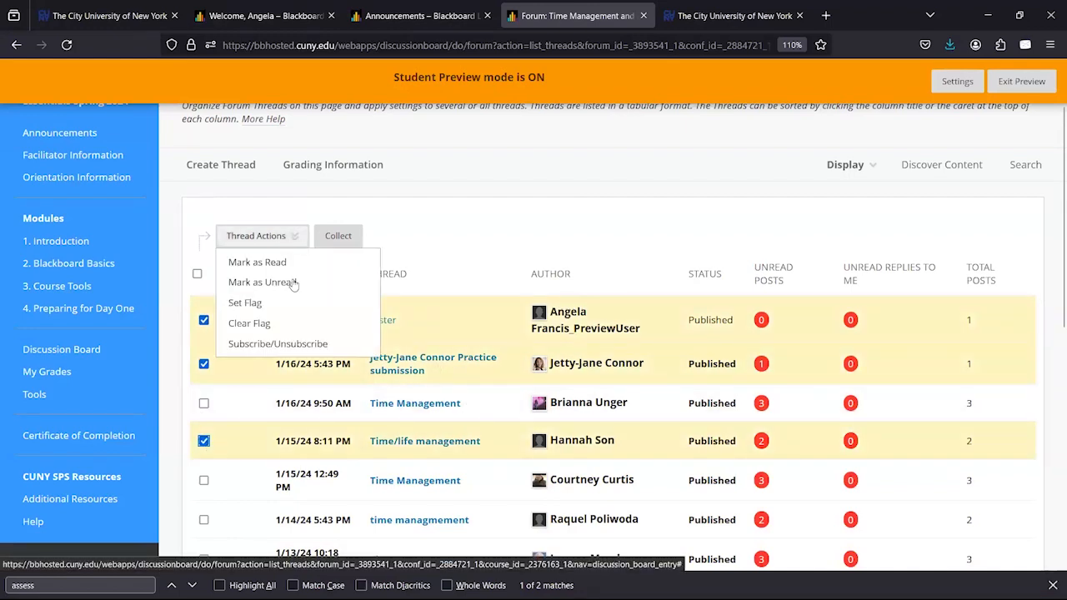
{"action": "left_click", "coordinate": [302, 344]}
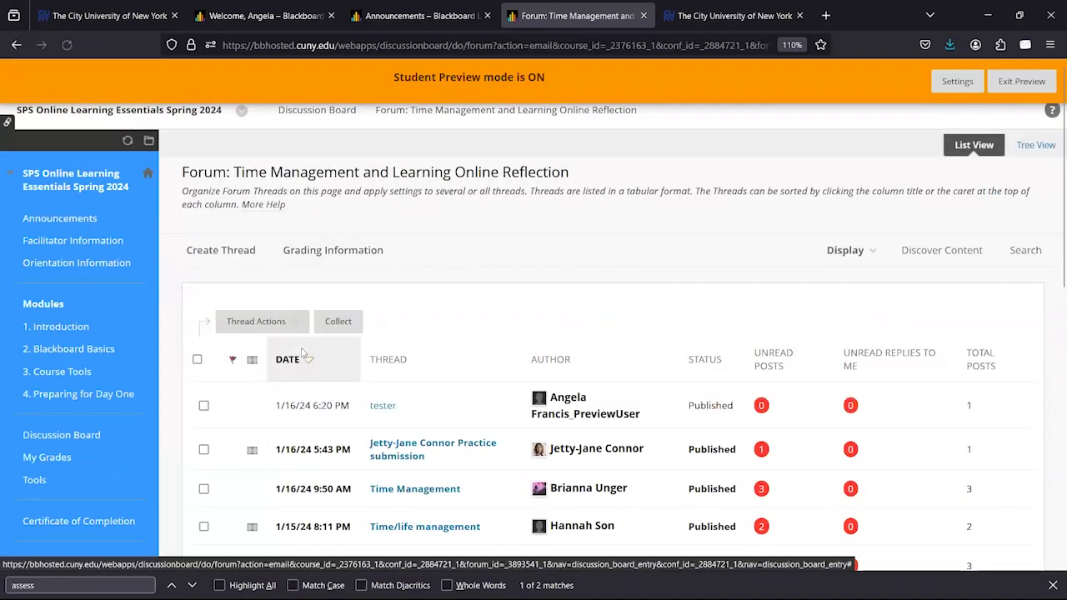
{"action": "scroll", "coordinate": [242, 400], "scroll_direction": "down", "scroll_amount": 1}
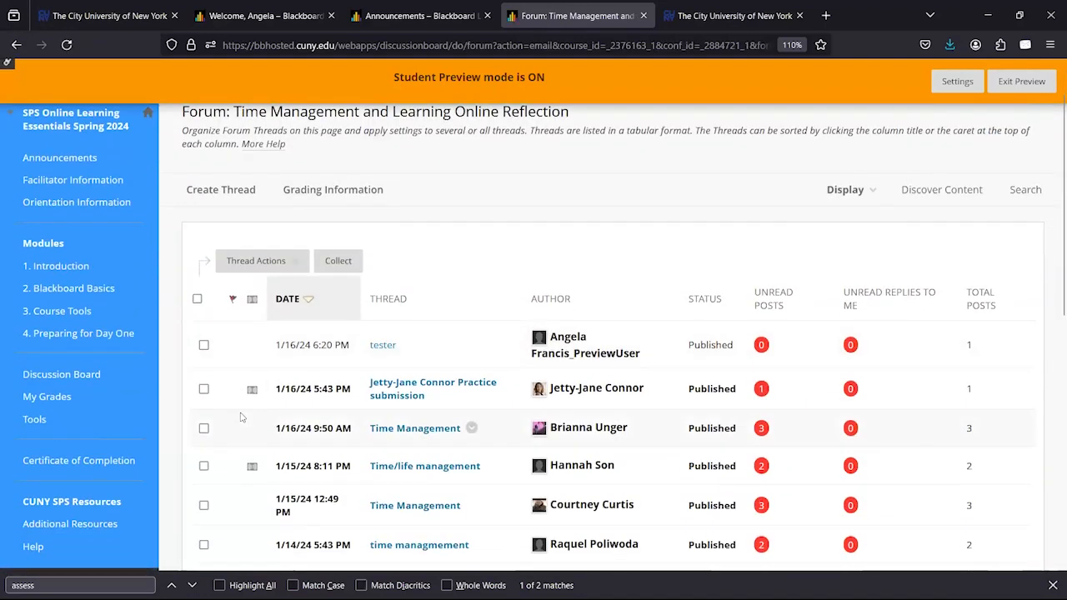
- Apply Subscribe/Unsubscribe to only the Practice submission thread in the forum's thread list
{"action": "left_click", "coordinate": [197, 299]}
{"action": "left_click", "coordinate": [197, 299]}
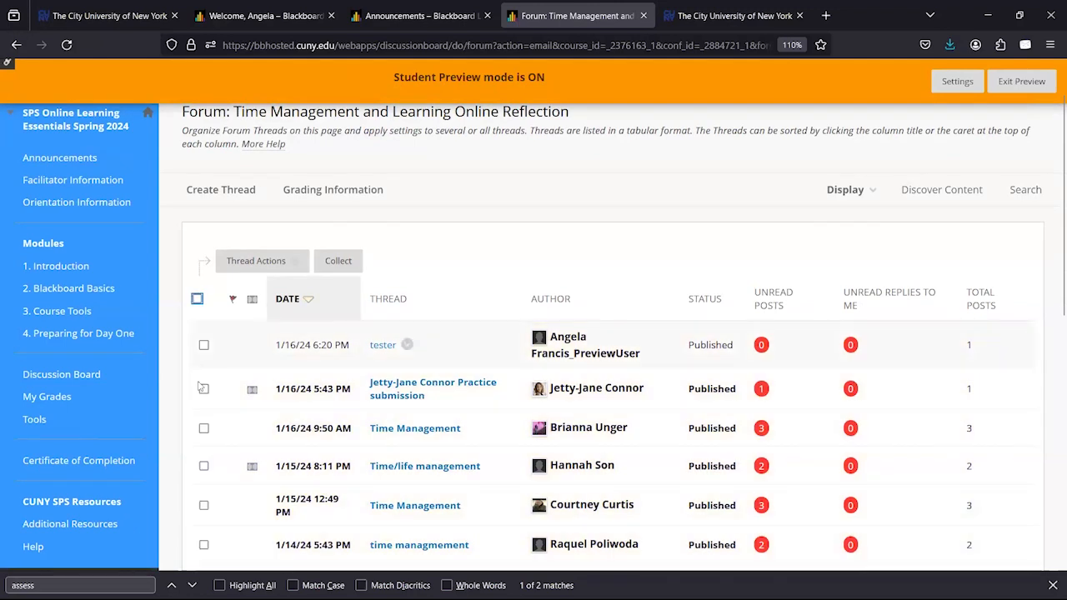
{"action": "left_click", "coordinate": [204, 388]}
{"action": "left_click", "coordinate": [256, 261]}
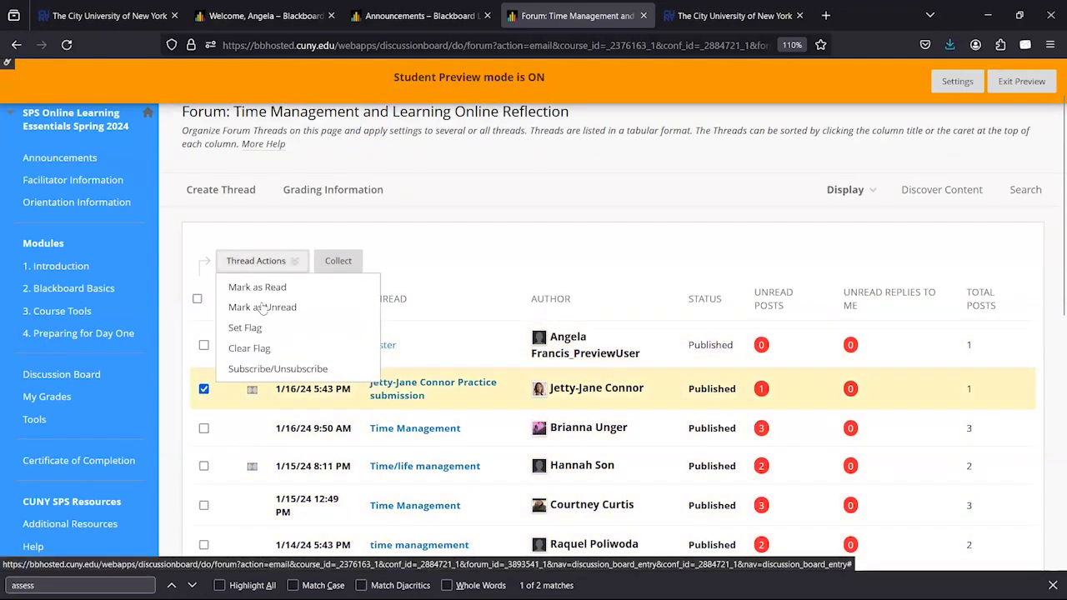
{"action": "left_click", "coordinate": [277, 368]}
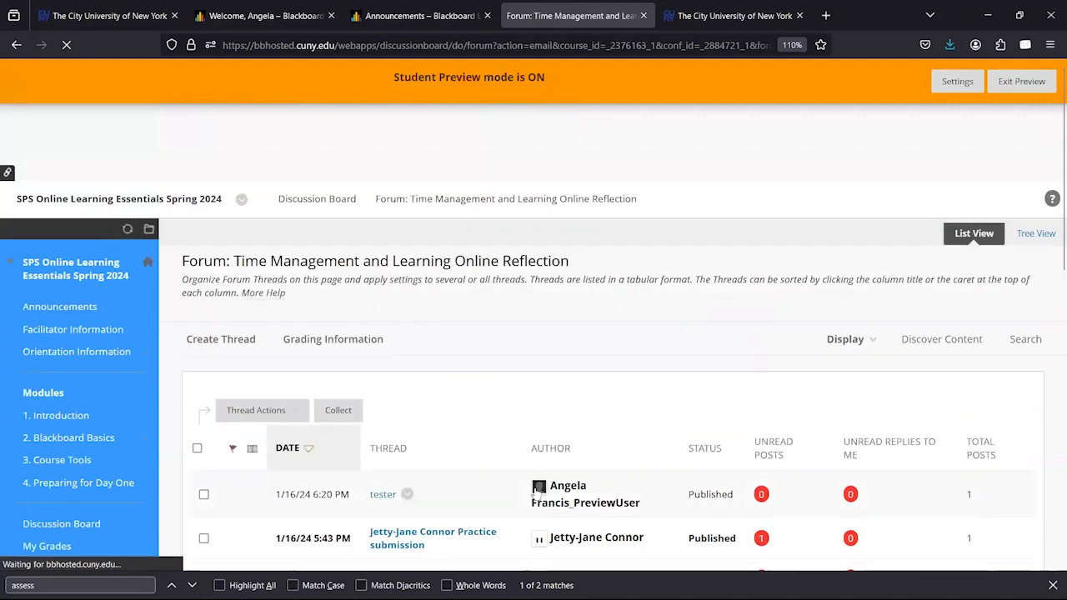
{"action": "scroll", "coordinate": [536, 493], "scroll_direction": "down", "scroll_amount": 3}
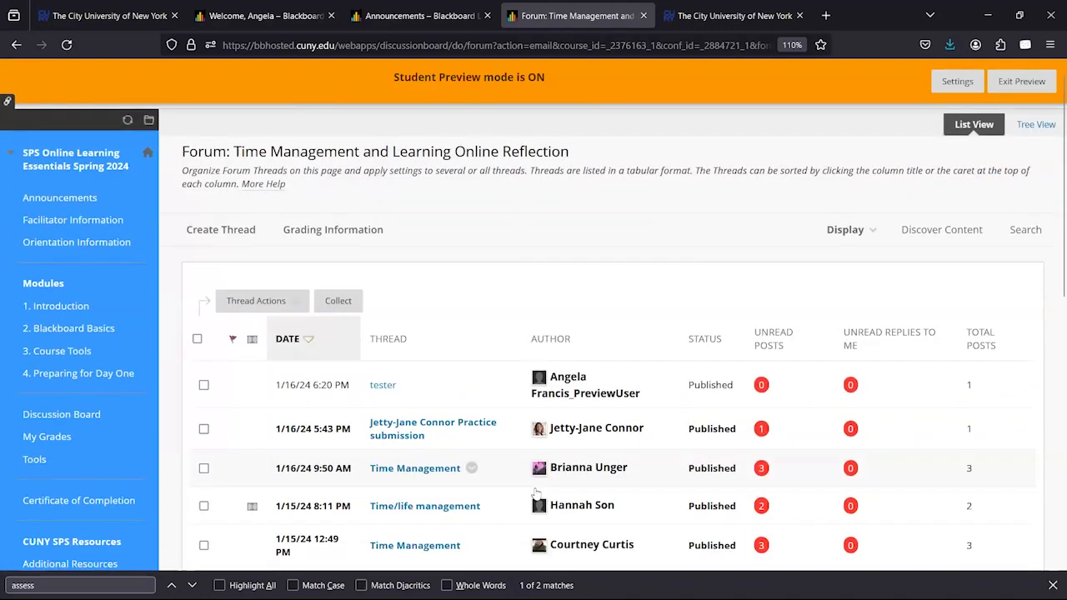
{"action": "scroll", "coordinate": [536, 493], "scroll_direction": "up", "scroll_amount": 2}
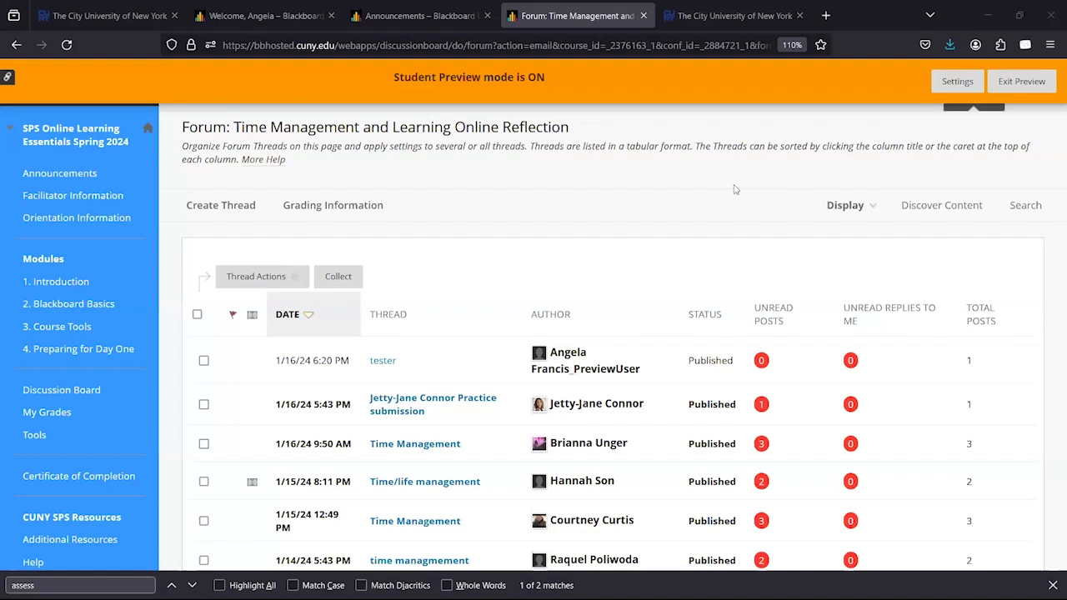
- Switch to the Blackboard home page, find its Tools module and open the Update Email form with its two address fields
{"action": "left_click", "coordinate": [269, 8]}
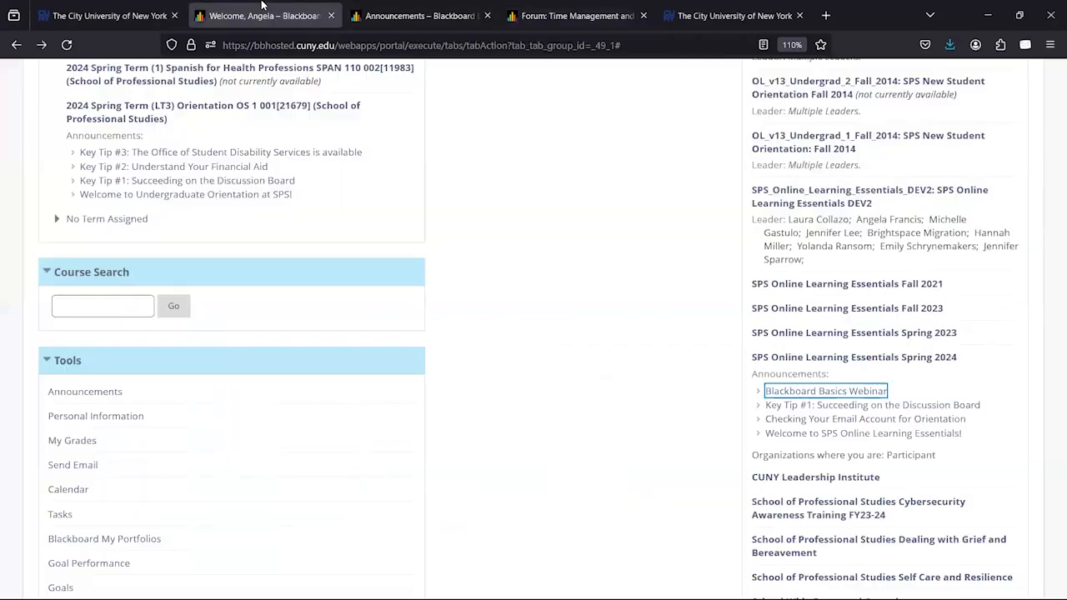
{"action": "scroll", "coordinate": [334, 281], "scroll_direction": "up", "scroll_amount": 3}
{"action": "scroll", "coordinate": [333, 283], "scroll_direction": "down", "scroll_amount": 5}
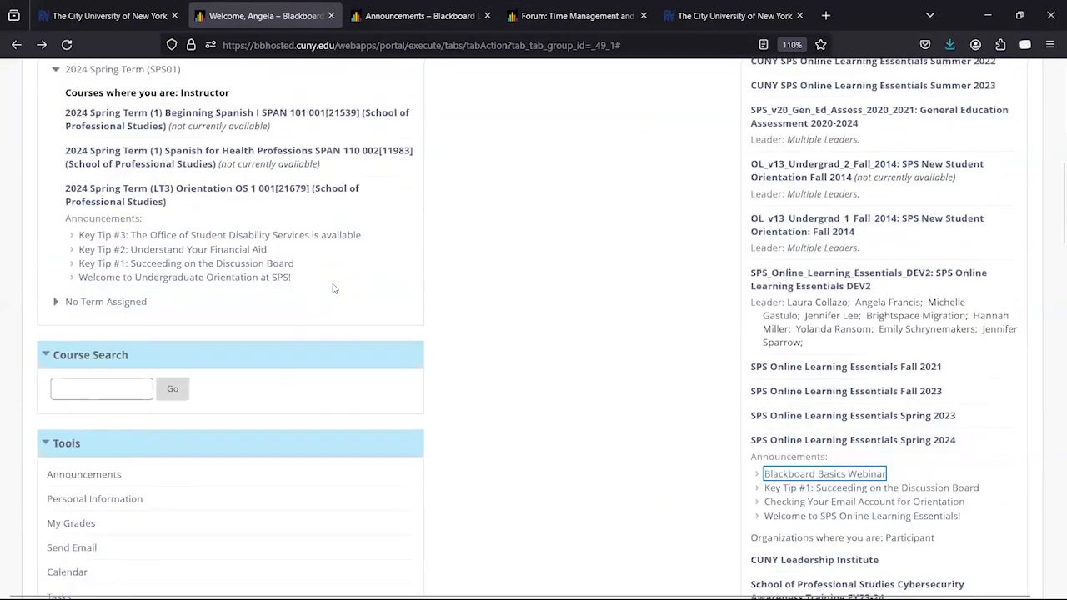
{"action": "scroll", "coordinate": [333, 288], "scroll_direction": "down", "scroll_amount": 2}
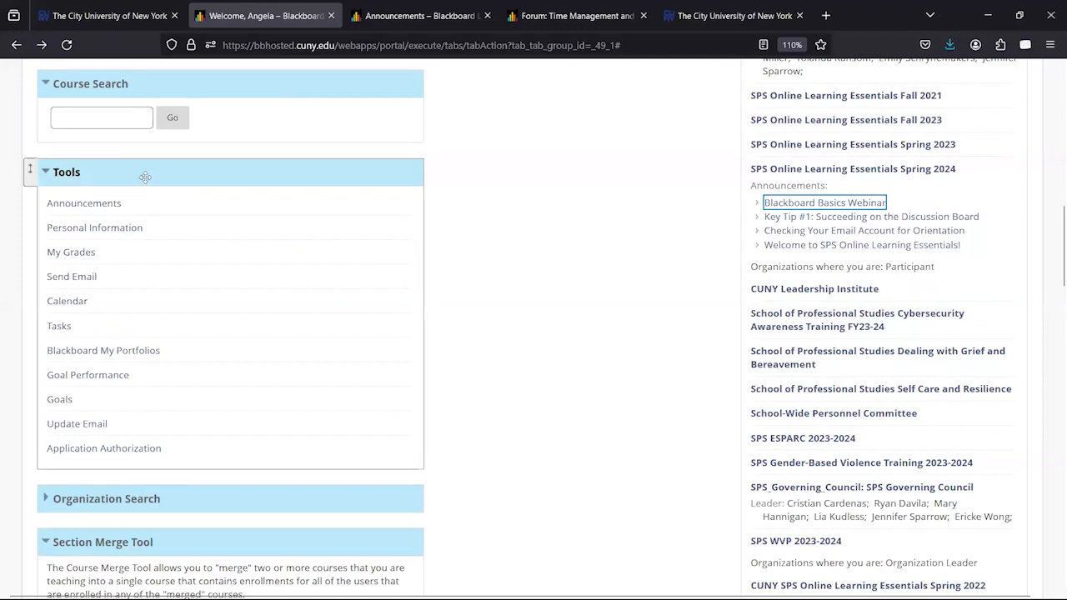
{"action": "scroll", "coordinate": [233, 388], "scroll_direction": "down", "scroll_amount": 1}
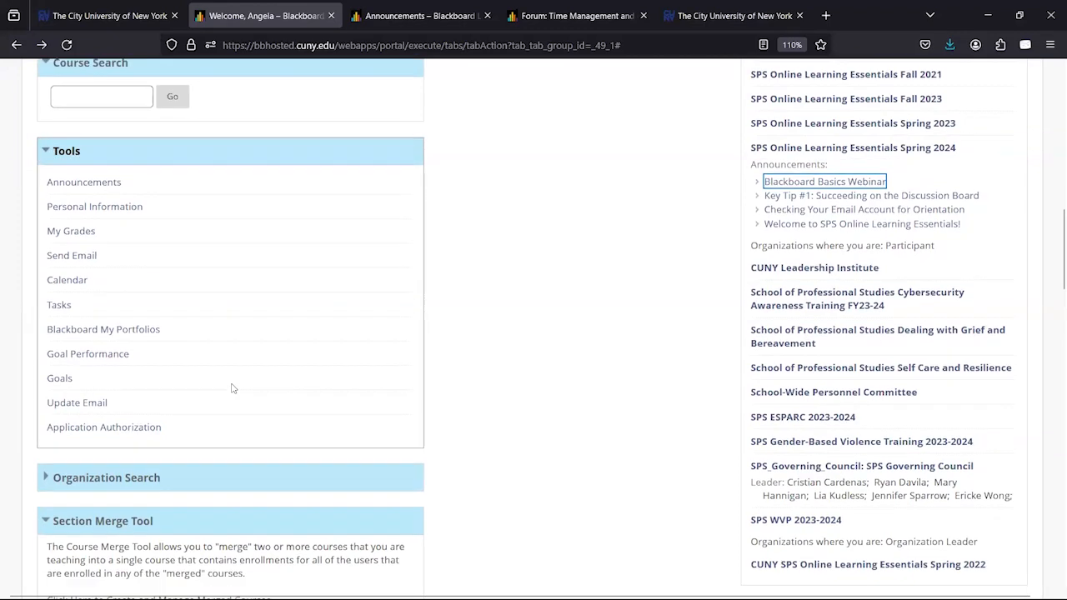
{"action": "left_click", "coordinate": [75, 403]}
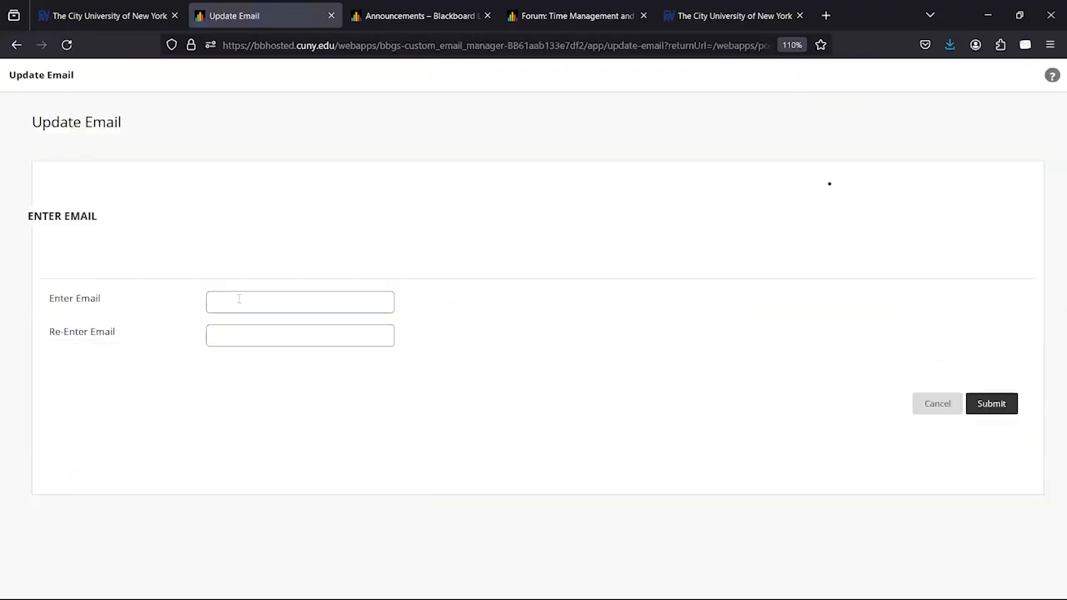
{"action": "left_click", "coordinate": [247, 340]}
{"action": "left_click", "coordinate": [232, 305]}
{"action": "left_click", "coordinate": [236, 334]}
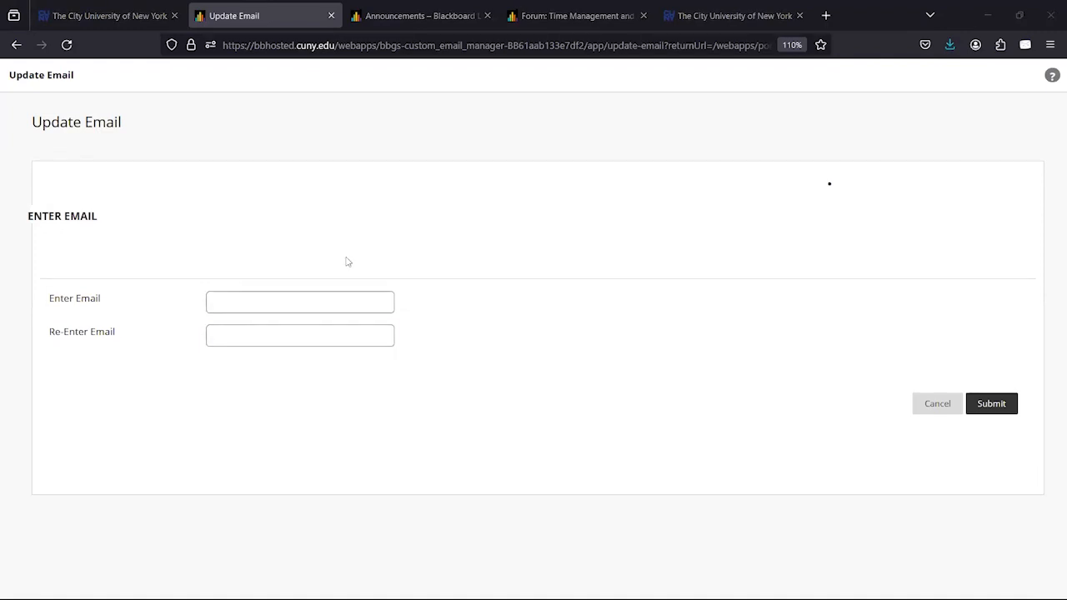
- Close the Announcements page, return to the Time Management forum and search the Current Forum for the author's first name
{"action": "left_click", "coordinate": [404, 13]}
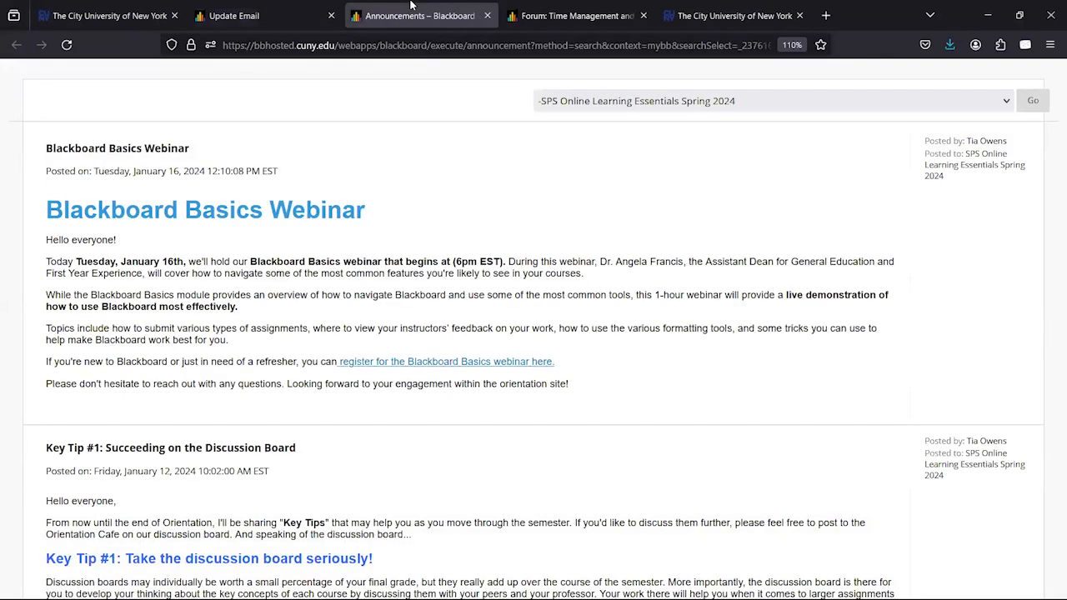
{"action": "left_click", "coordinate": [552, 6]}
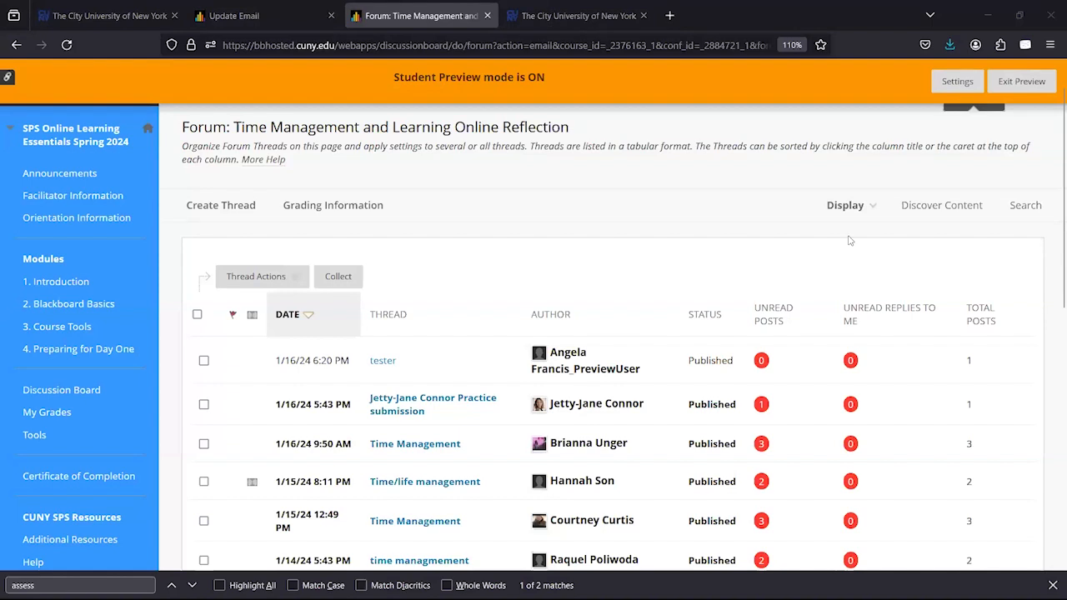
{"action": "left_click", "coordinate": [1018, 213]}
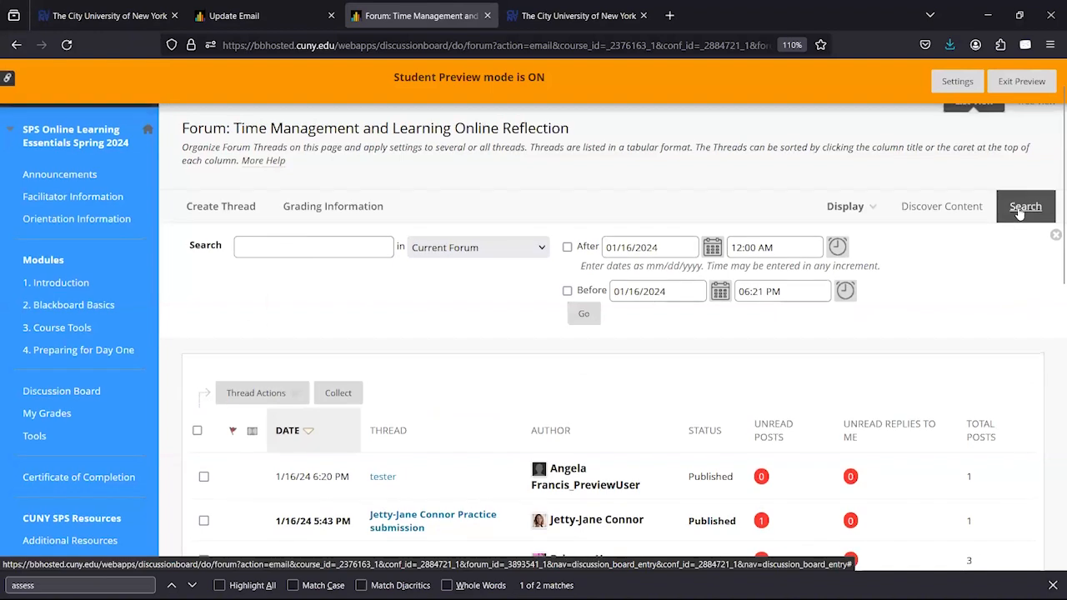
{"action": "scroll", "coordinate": [1019, 214], "scroll_direction": "up", "scroll_amount": 1}
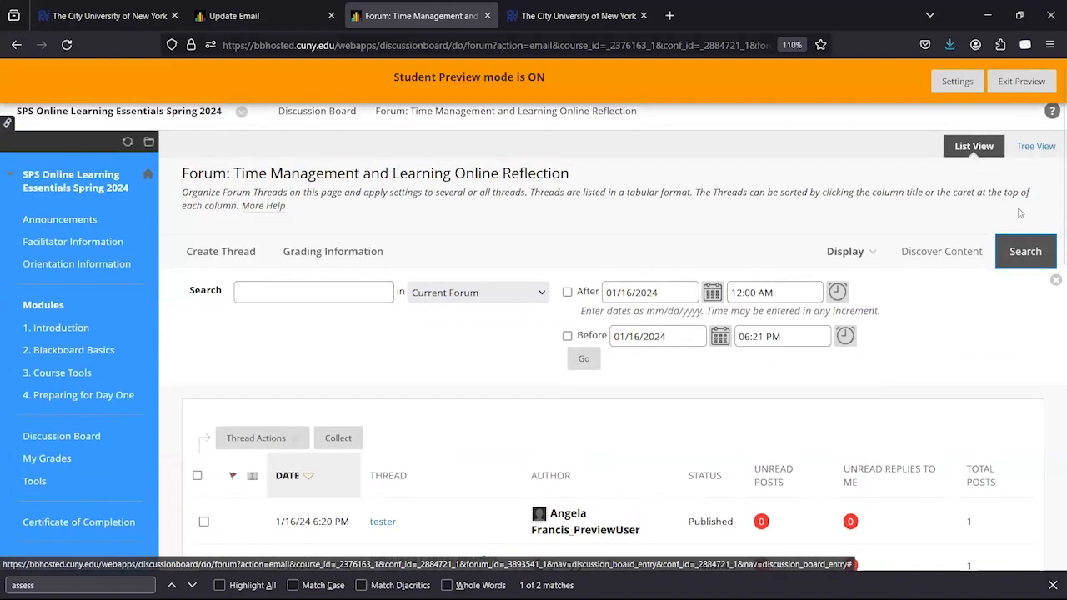
{"action": "left_click", "coordinate": [462, 293]}
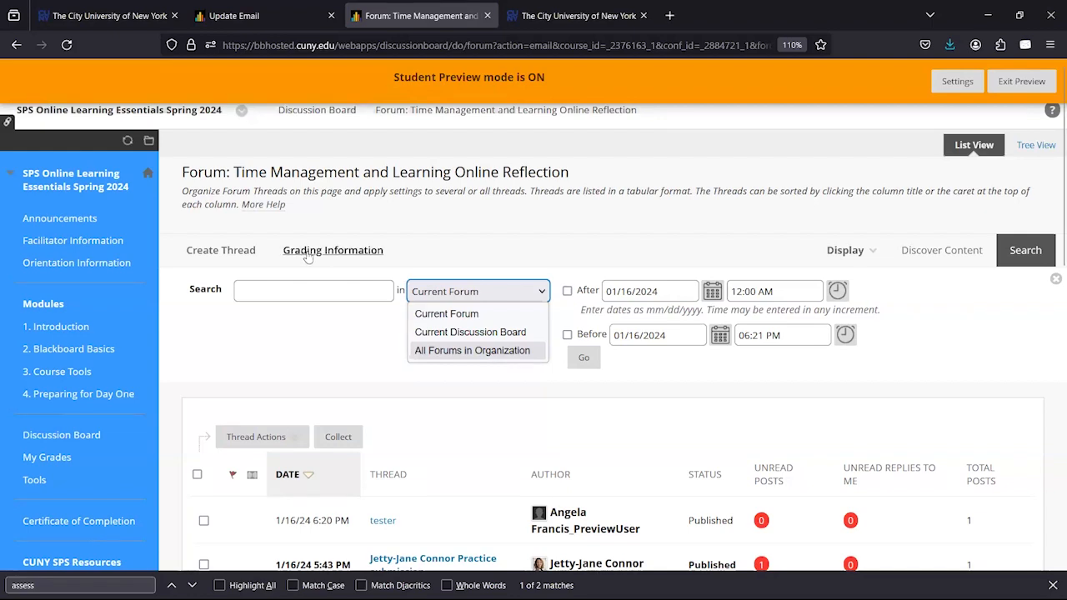
{"action": "left_click", "coordinate": [302, 287]}
{"action": "type", "text": "angela"}
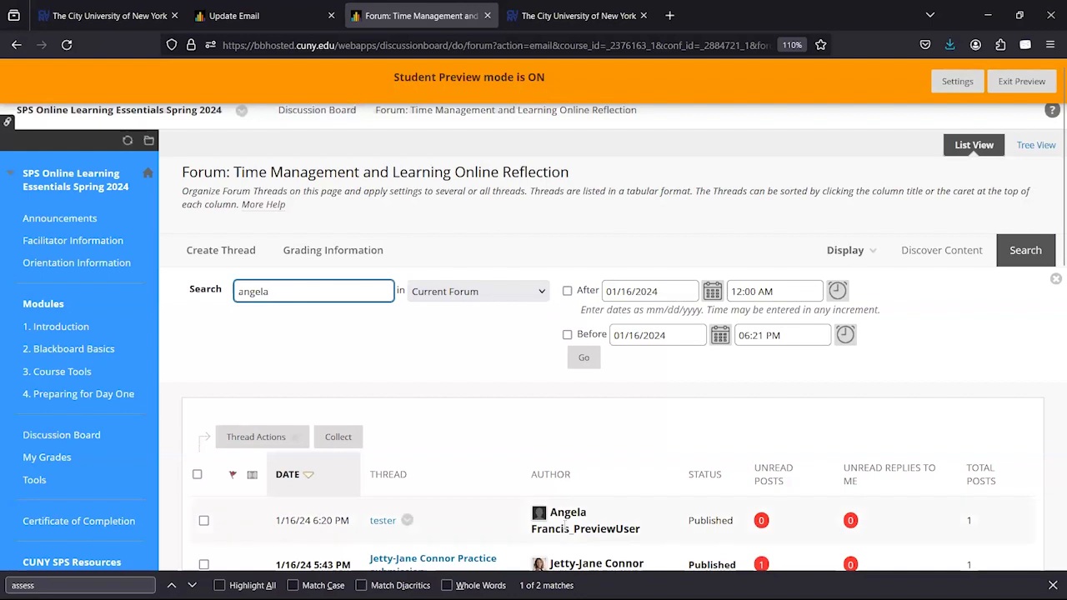
{"action": "left_click", "coordinate": [583, 359]}
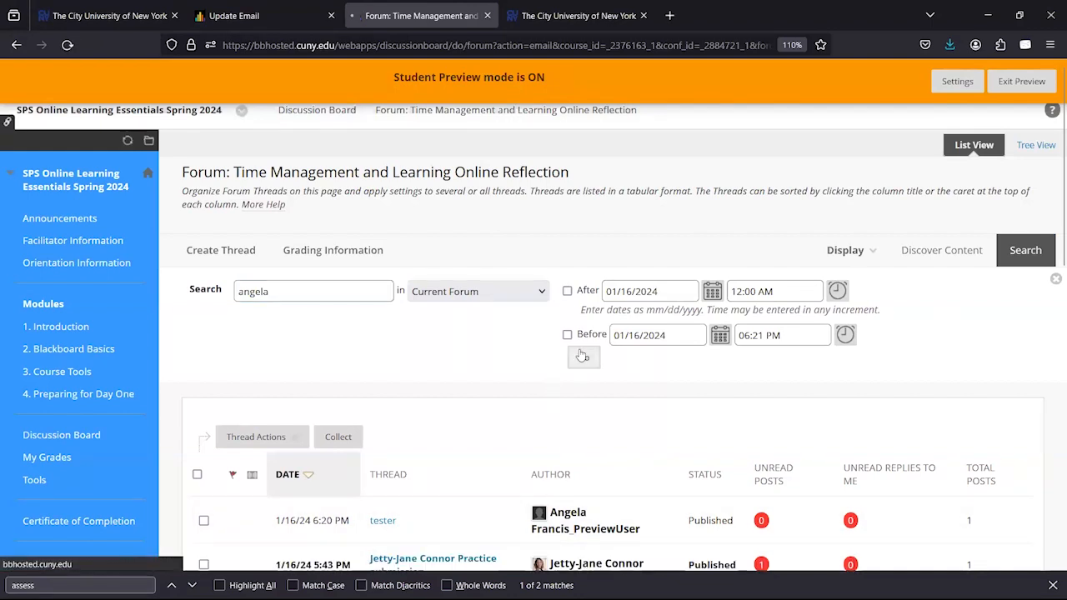
{"action": "scroll", "coordinate": [580, 354], "scroll_direction": "down", "scroll_amount": 1}
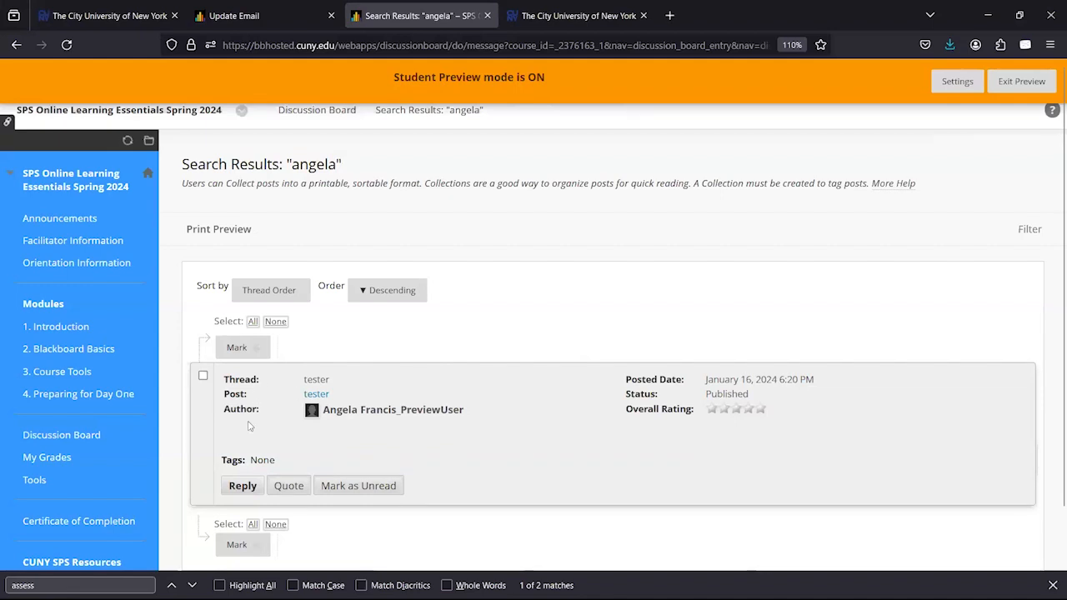
- Go back to the forum, repeat the first-name search across All Forums in Organization and look through the matching posts
{"action": "left_click", "coordinate": [16, 45]}
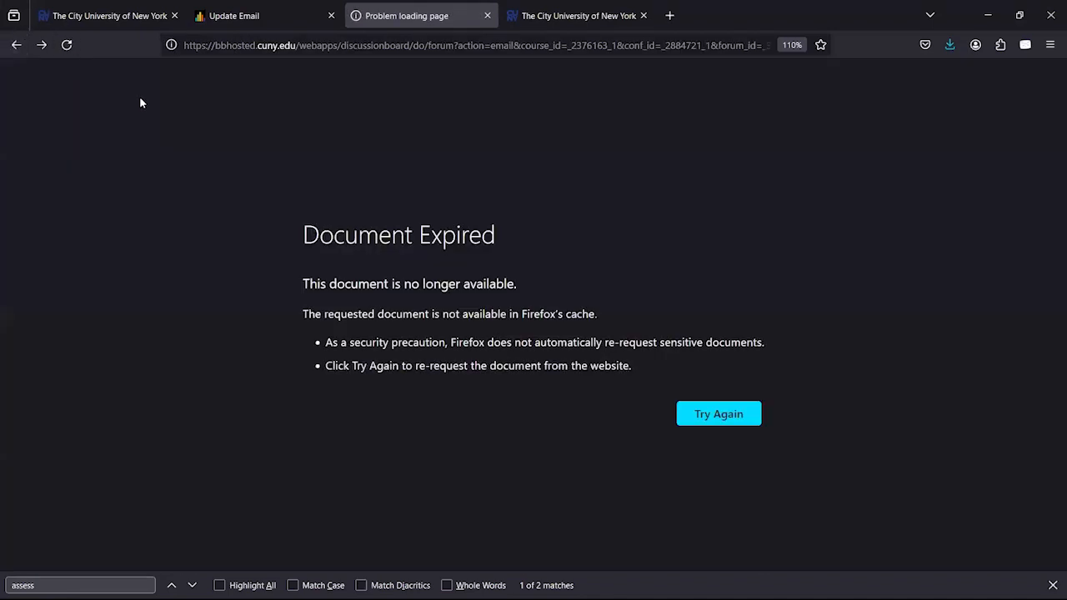
{"action": "left_click", "coordinate": [718, 415]}
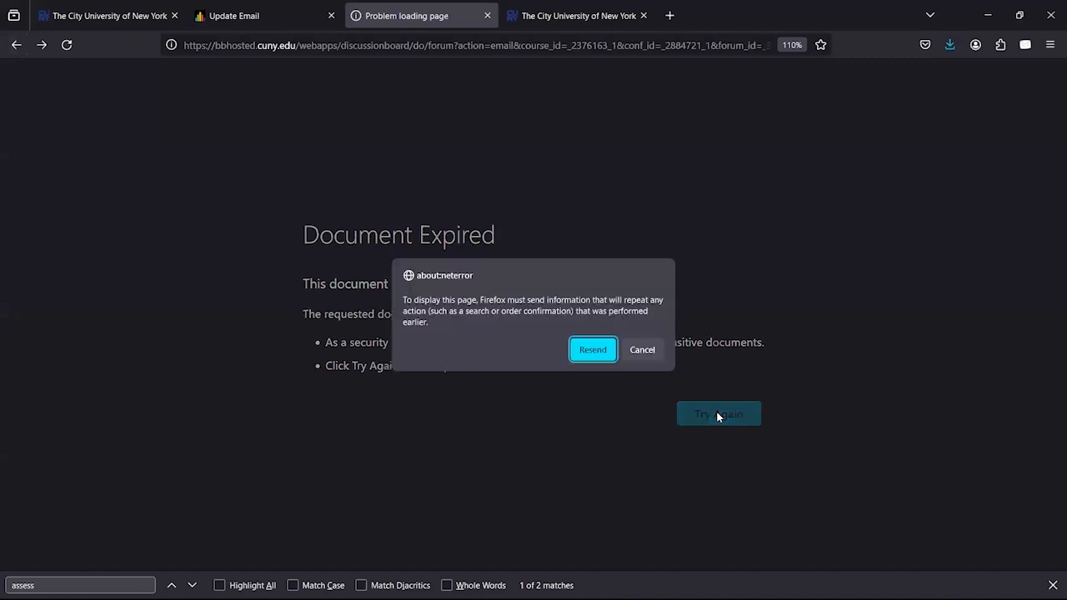
{"action": "left_click", "coordinate": [592, 350]}
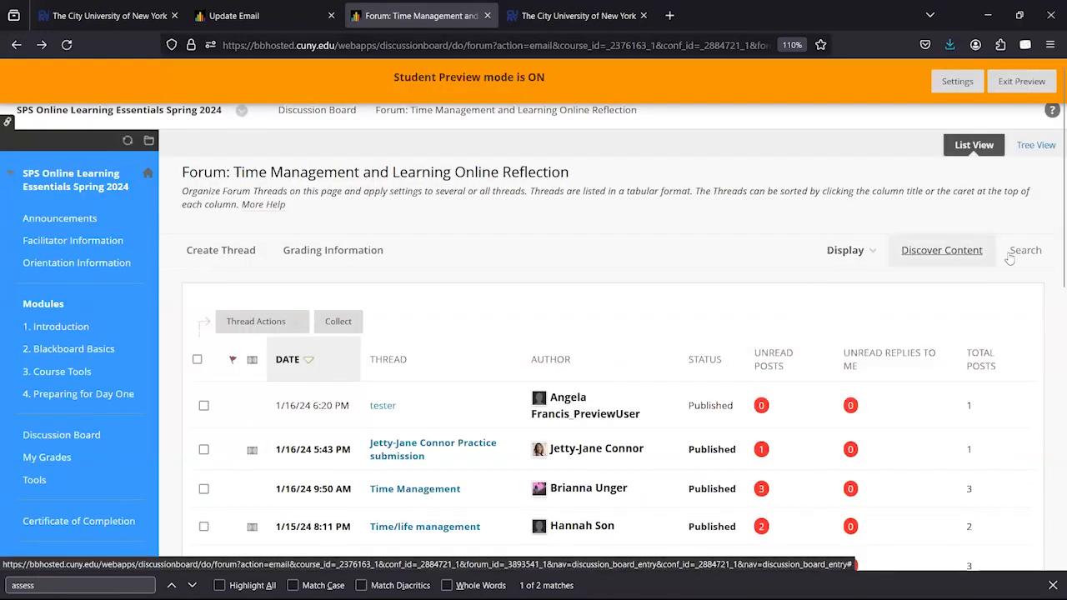
{"action": "left_click", "coordinate": [1025, 250]}
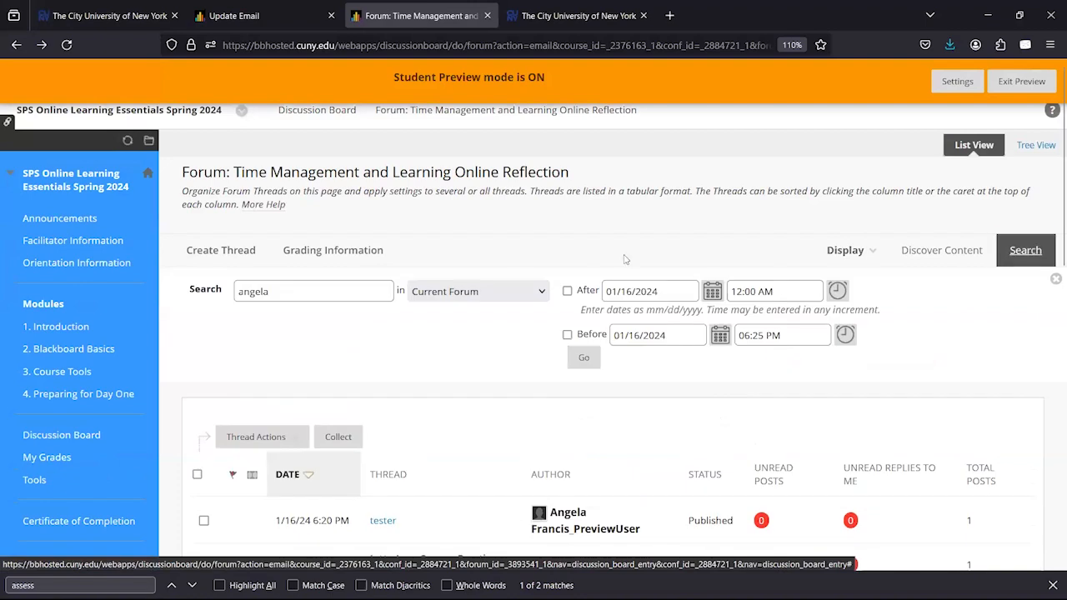
{"action": "left_click", "coordinate": [442, 298]}
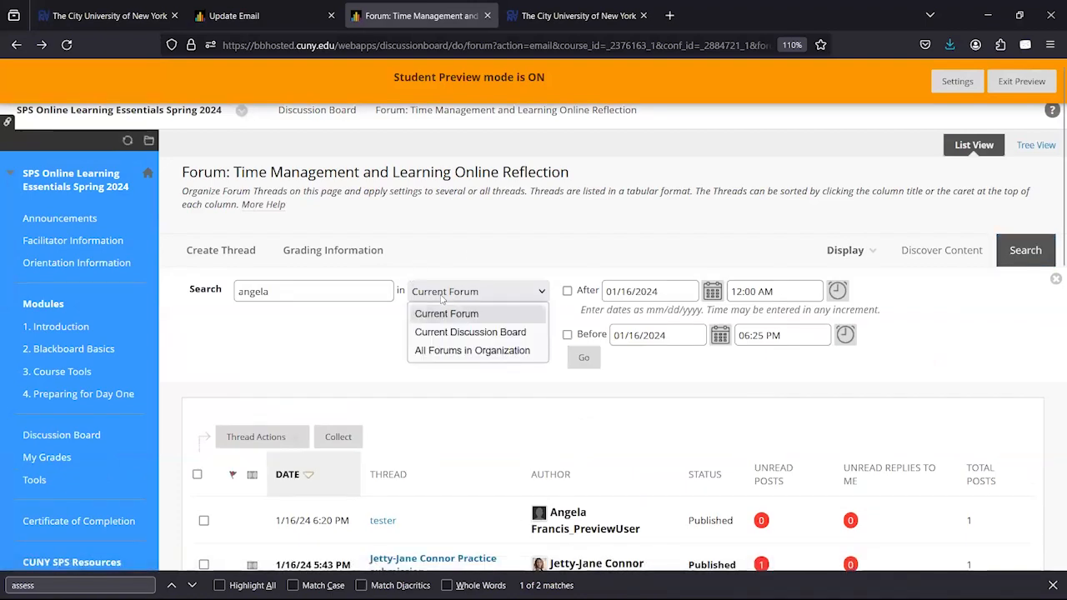
{"action": "left_click", "coordinate": [472, 350]}
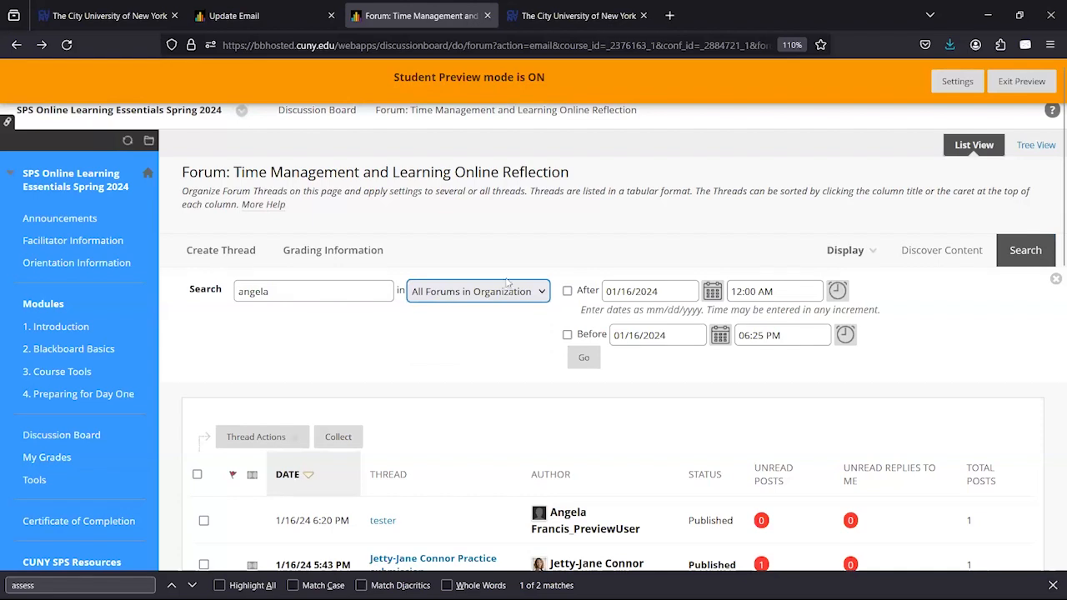
{"action": "left_click", "coordinate": [586, 366]}
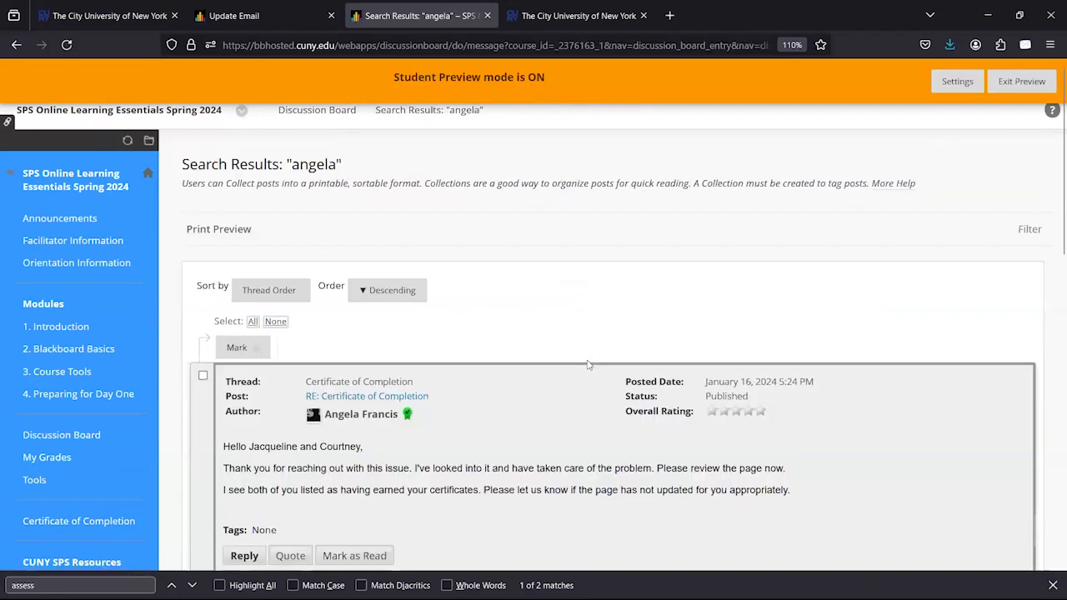
{"action": "scroll", "coordinate": [588, 364], "scroll_direction": "down", "scroll_amount": 4}
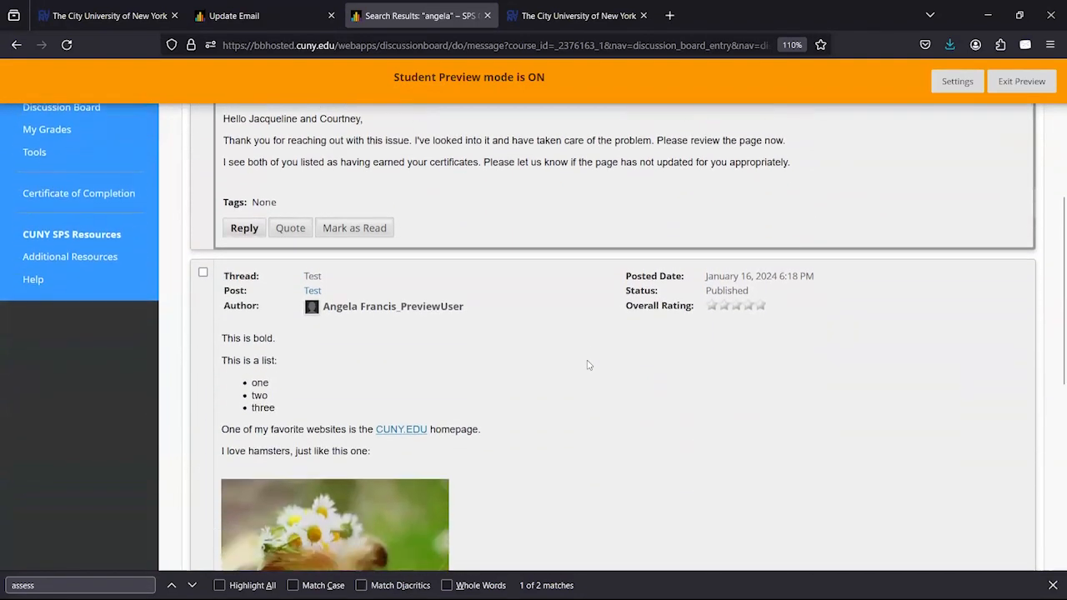
{"action": "scroll", "coordinate": [587, 365], "scroll_direction": "down", "scroll_amount": 5}
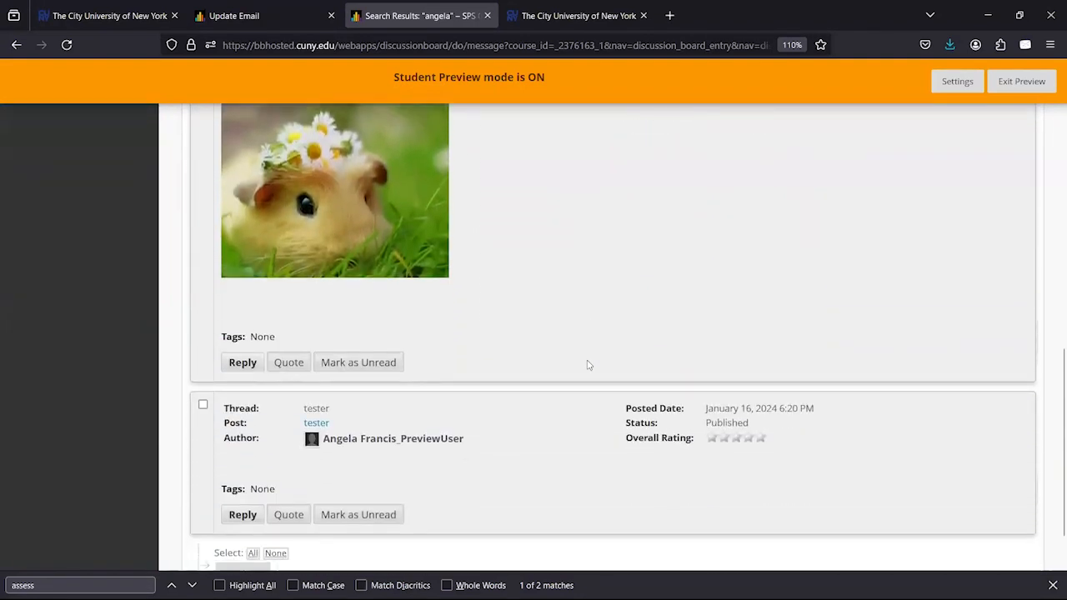
- Finish looking over the search results and open the Orientation Practice Blog from the 3. Course Tools module
{"action": "scroll", "coordinate": [587, 364], "scroll_direction": "down", "scroll_amount": 1}
{"action": "scroll", "coordinate": [587, 364], "scroll_direction": "up", "scroll_amount": 7}
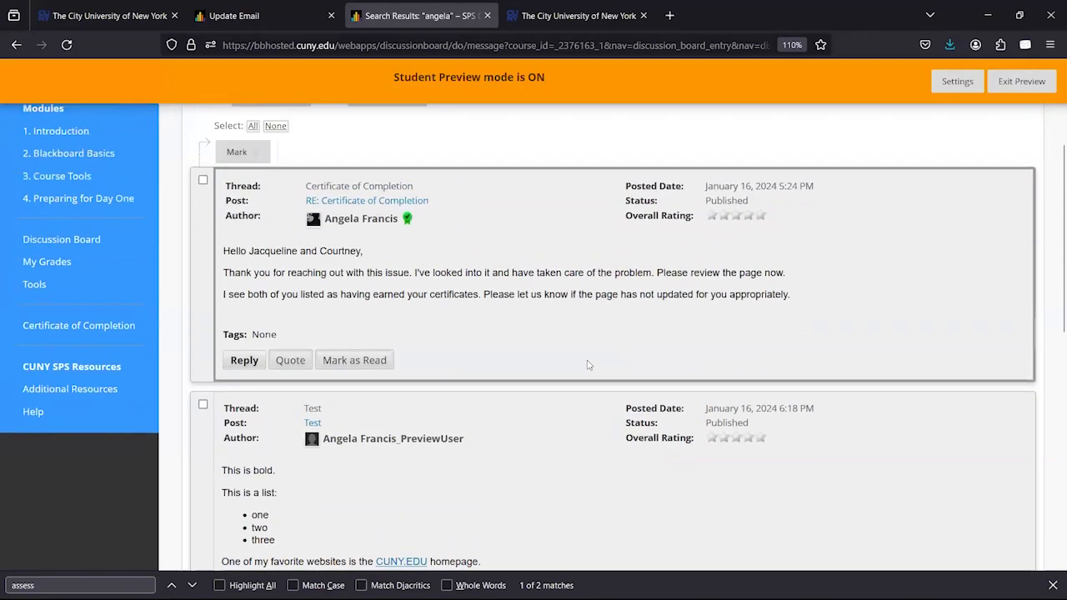
{"action": "scroll", "coordinate": [588, 364], "scroll_direction": "up", "scroll_amount": 3}
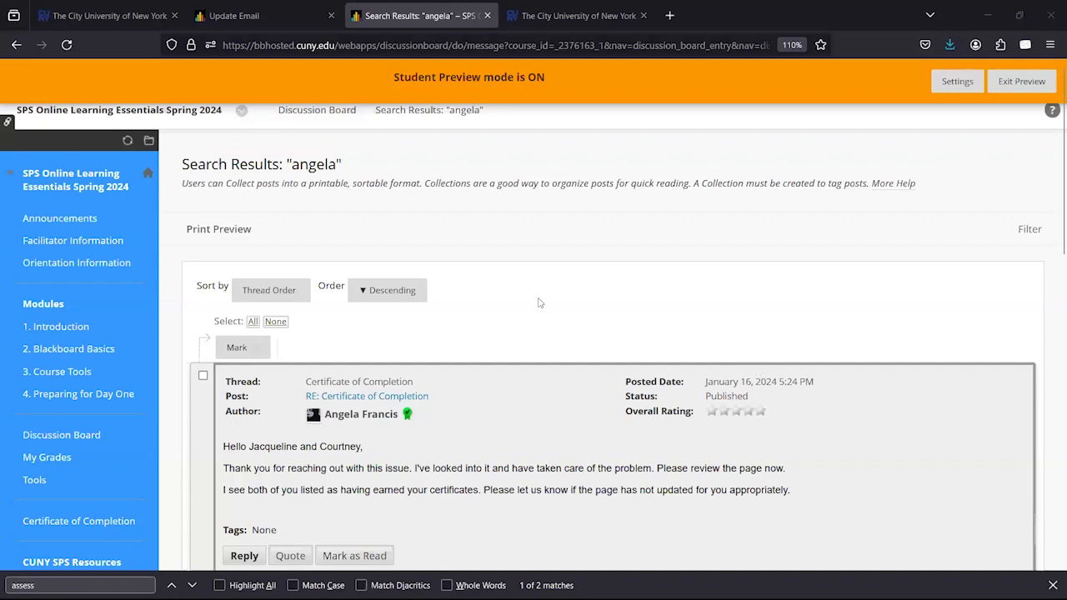
{"action": "scroll", "coordinate": [490, 265], "scroll_direction": "down", "scroll_amount": 1}
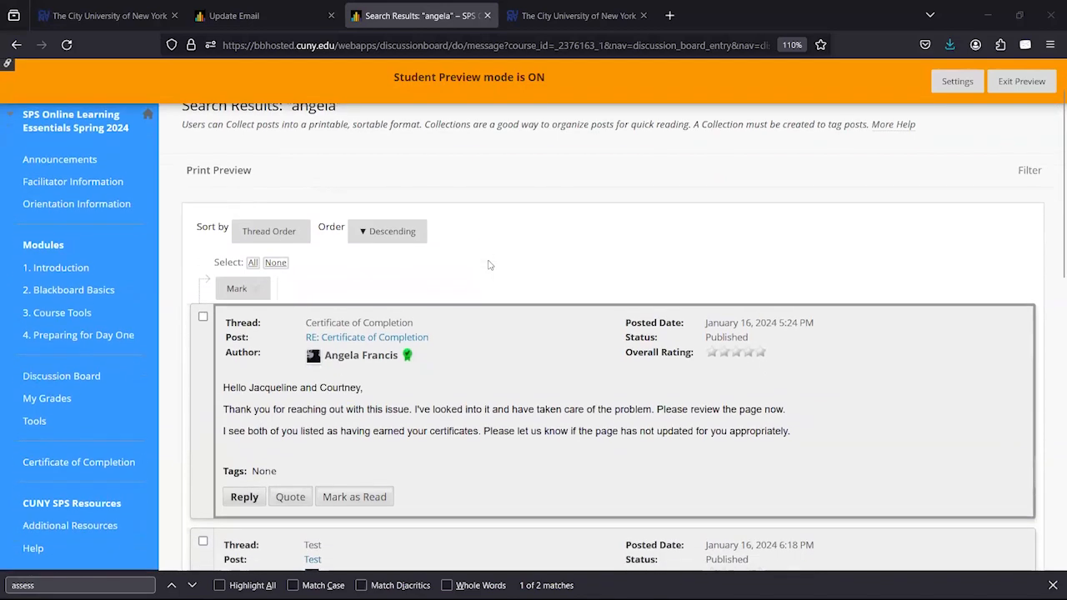
{"action": "left_click", "coordinate": [47, 317]}
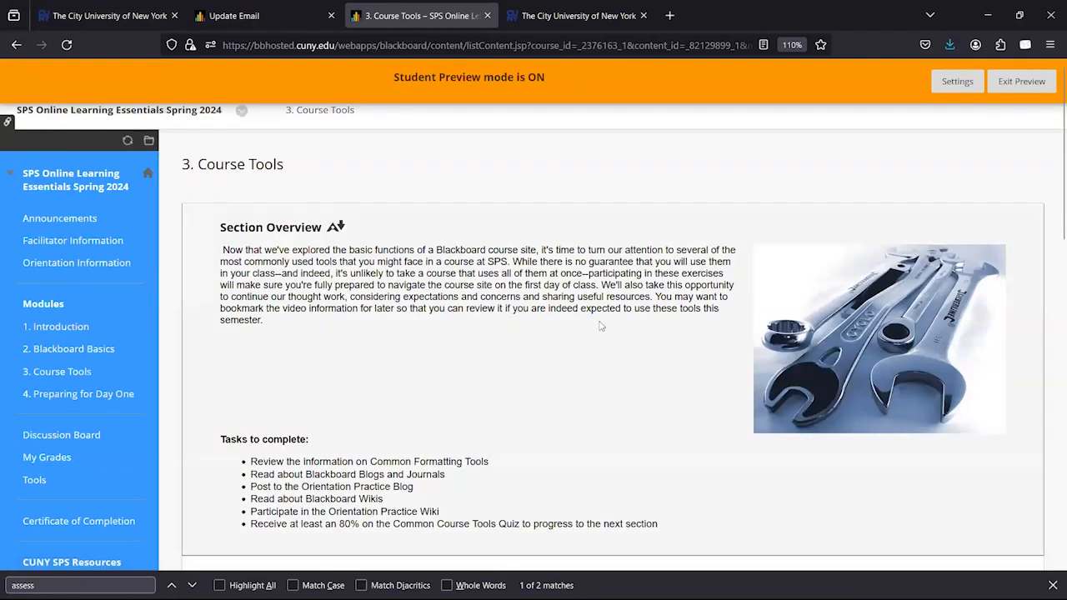
{"action": "scroll", "coordinate": [508, 325], "scroll_direction": "down", "scroll_amount": 3}
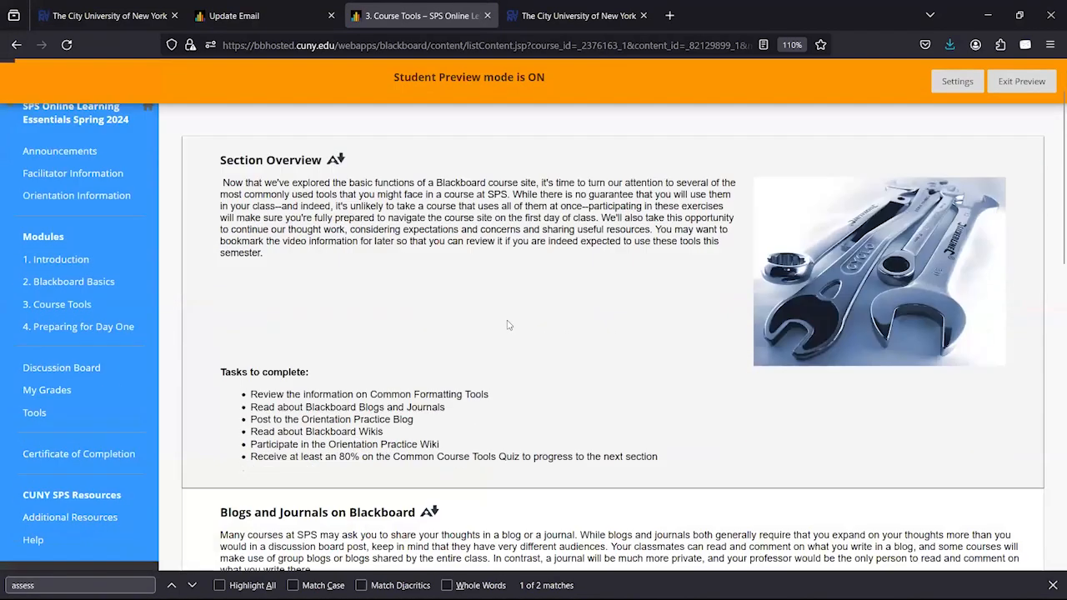
{"action": "scroll", "coordinate": [509, 325], "scroll_direction": "down", "scroll_amount": 10}
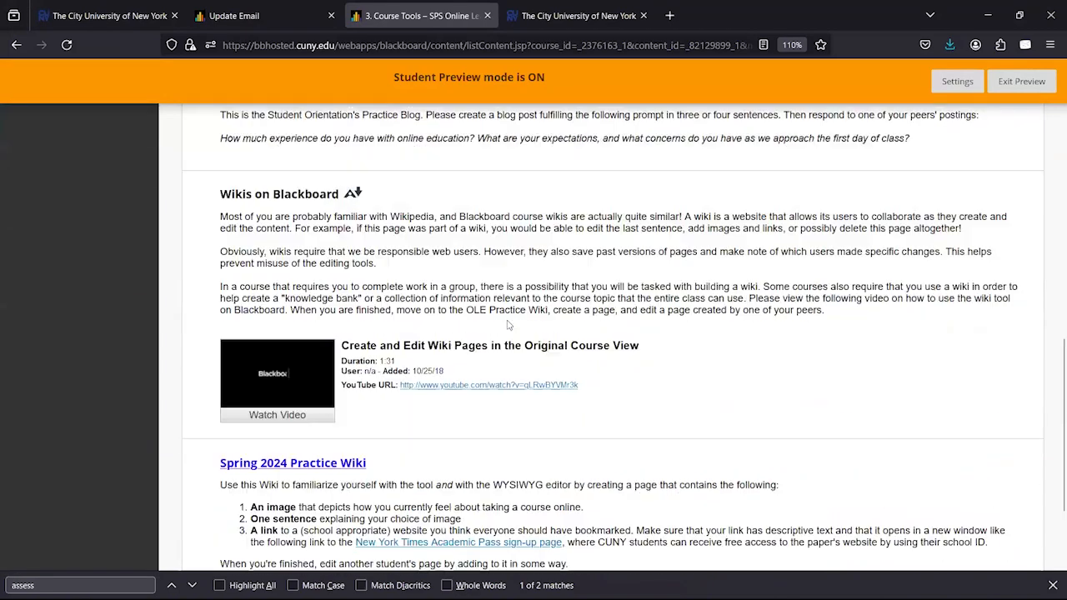
{"action": "scroll", "coordinate": [507, 324], "scroll_direction": "up", "scroll_amount": 4}
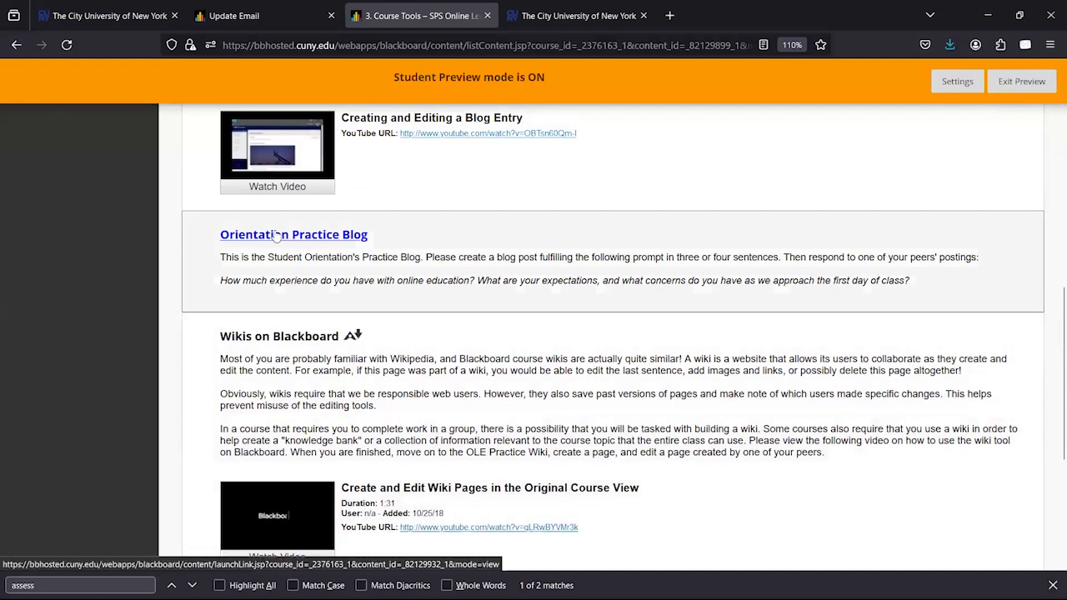
{"action": "left_click", "coordinate": [275, 235]}
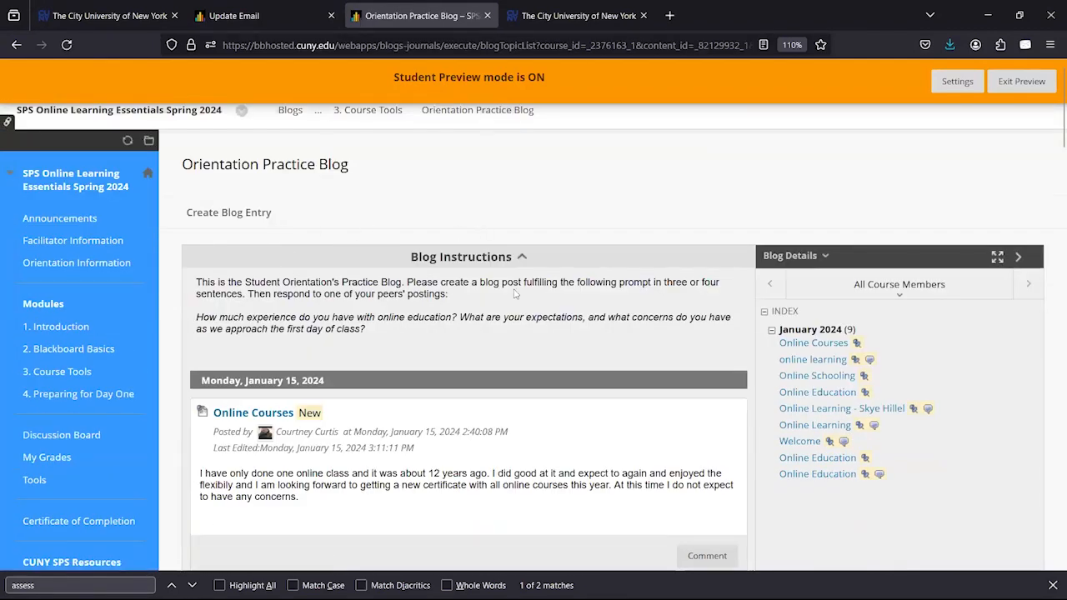
- Start a new blog entry and examine its title and message fields, collapsing and re-expanding the editor's extra formatting tools
{"action": "left_click", "coordinate": [200, 218]}
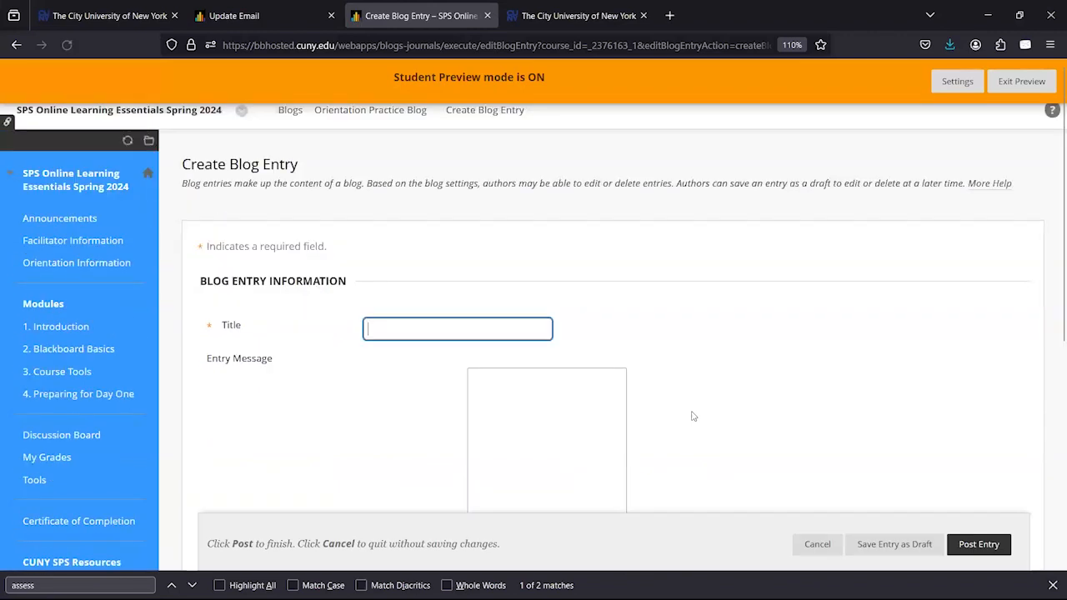
{"action": "scroll", "coordinate": [692, 412], "scroll_direction": "down", "scroll_amount": 3}
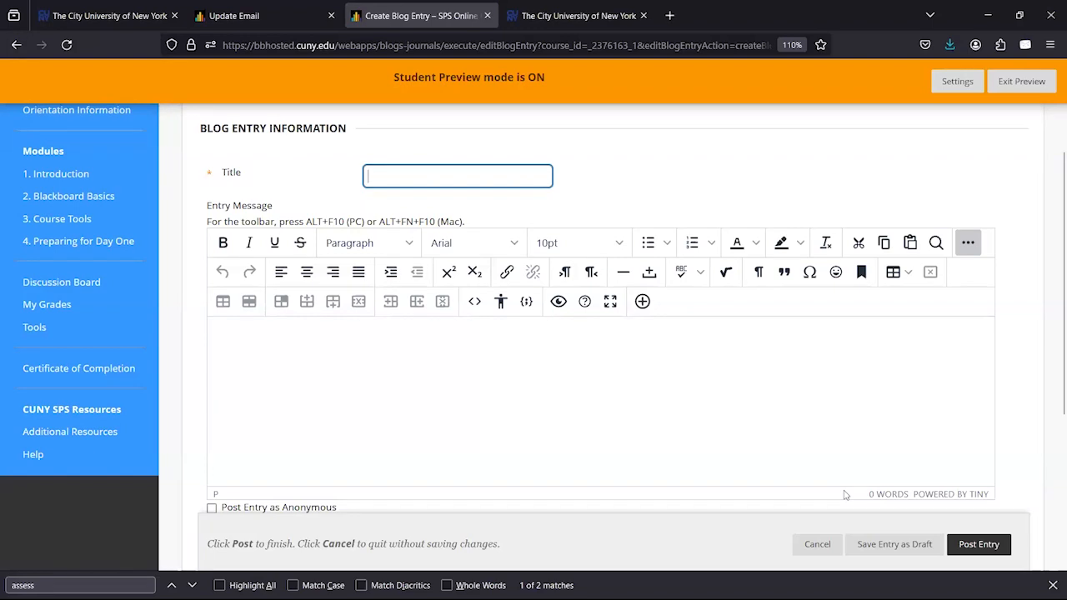
{"action": "left_click", "coordinate": [678, 380]}
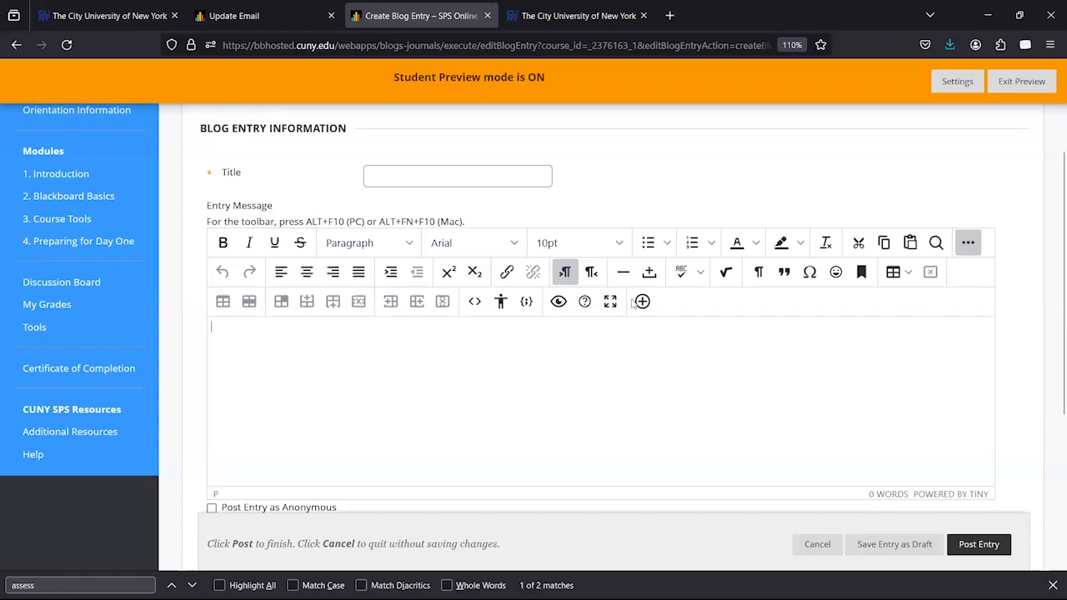
{"action": "left_click", "coordinate": [967, 242]}
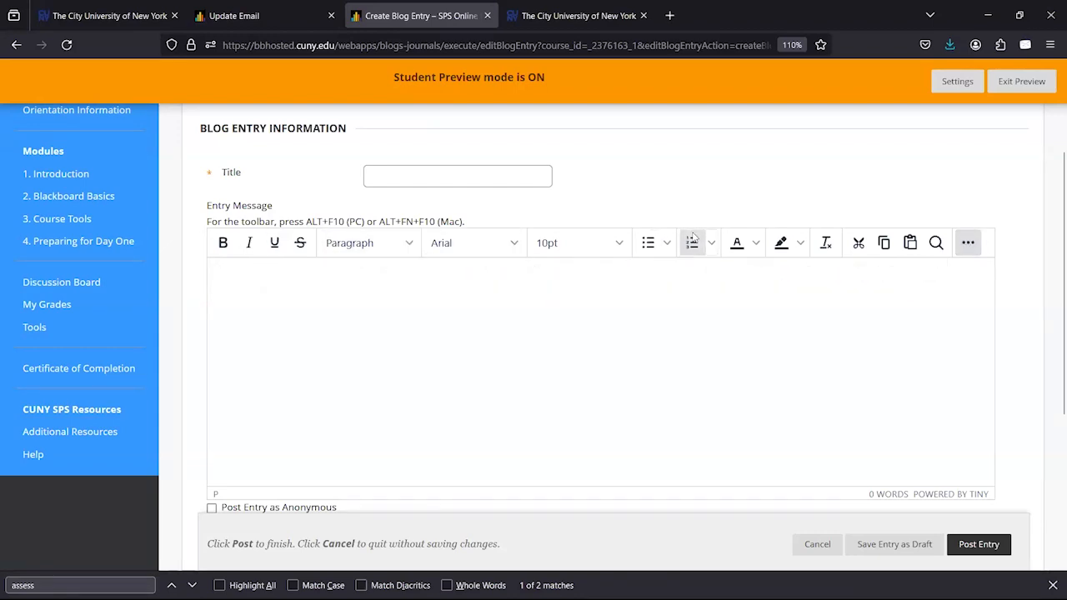
{"action": "left_click", "coordinate": [967, 241]}
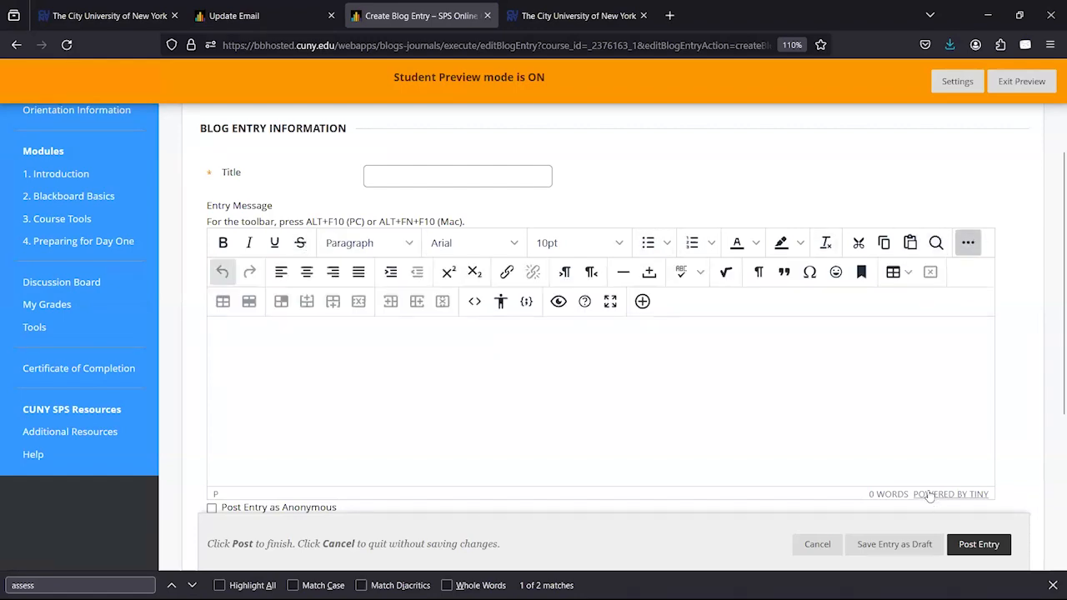
{"action": "scroll", "coordinate": [927, 491], "scroll_direction": "up", "scroll_amount": 3}
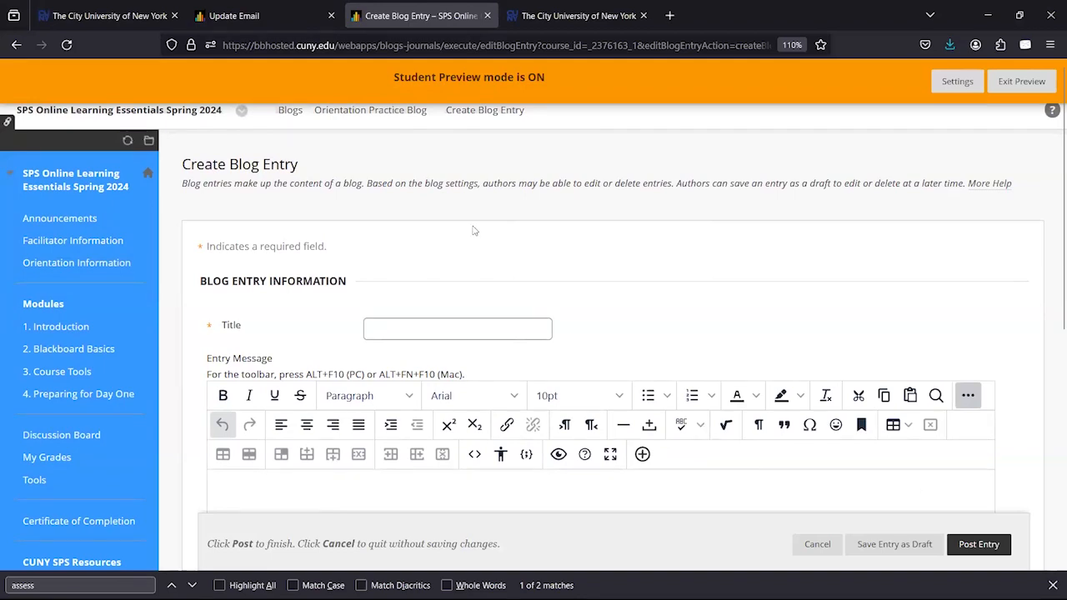
- Leave the blog entry form, return to the 3. Course Tools module and open the Spring 2024 Practice Wiki
{"action": "left_click", "coordinate": [281, 119]}
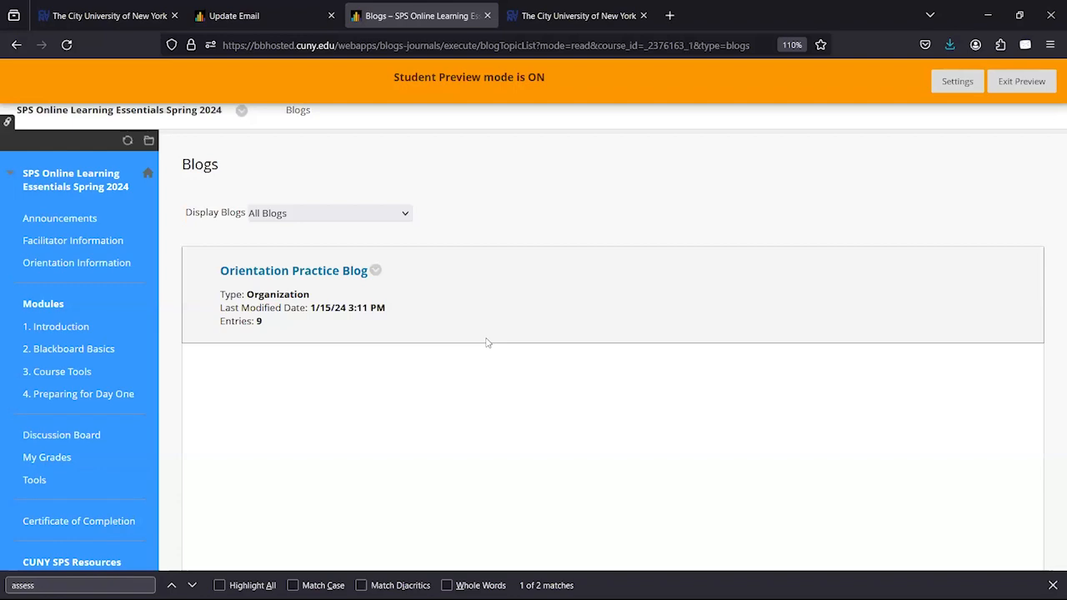
{"action": "left_click", "coordinate": [73, 374]}
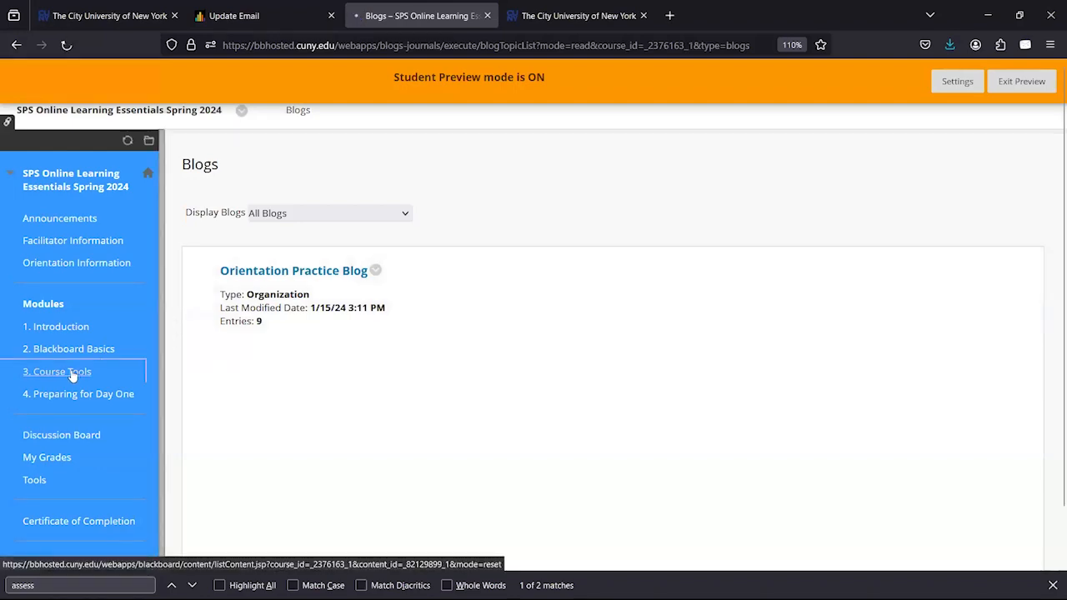
{"action": "scroll", "coordinate": [479, 449], "scroll_direction": "down", "scroll_amount": 2}
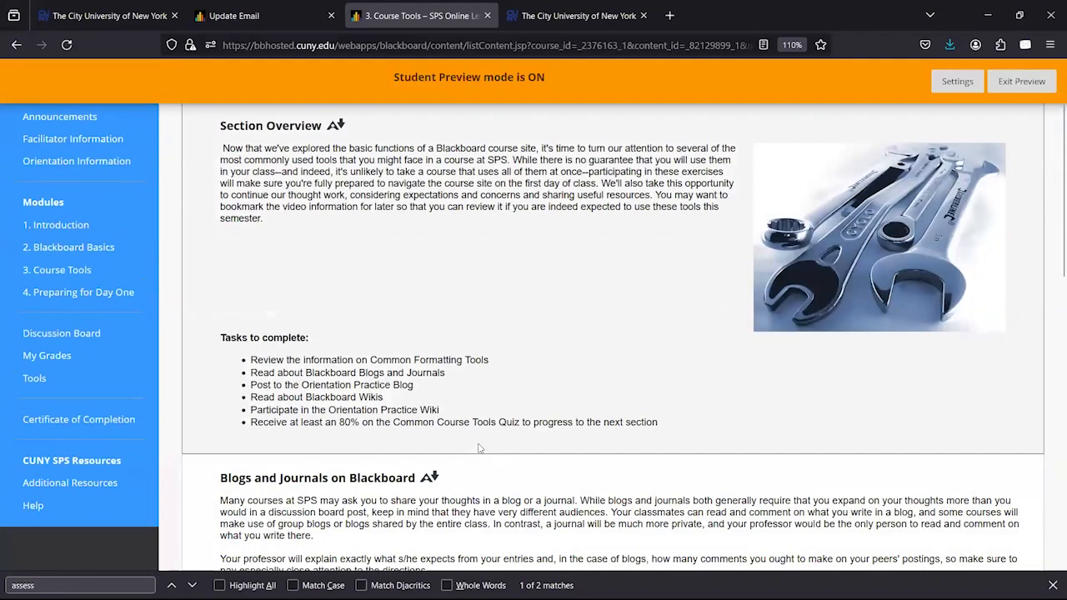
{"action": "scroll", "coordinate": [479, 448], "scroll_direction": "down", "scroll_amount": 10}
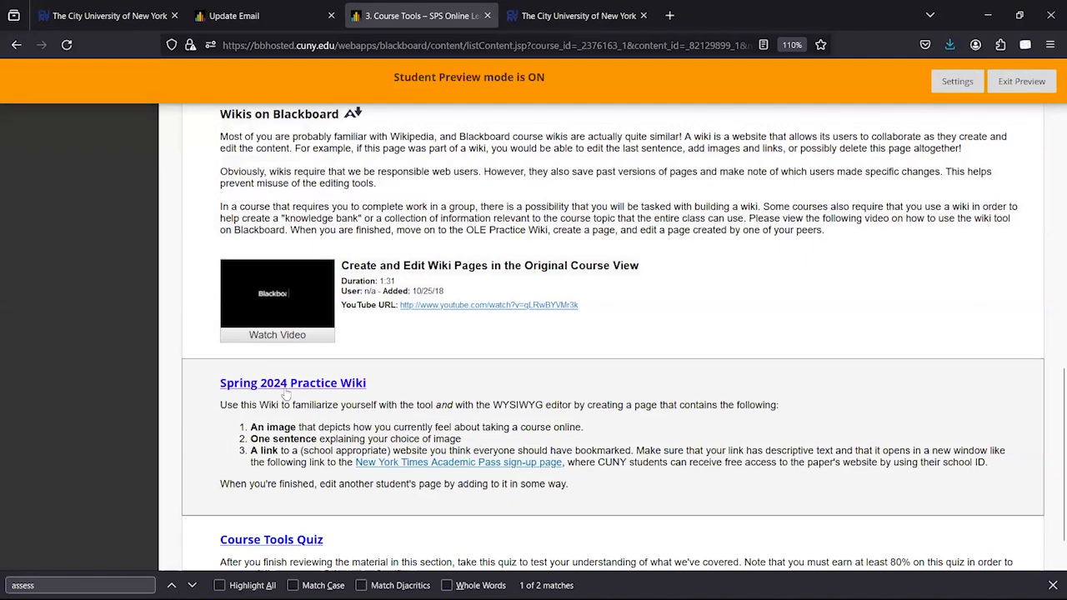
{"action": "left_click", "coordinate": [278, 385]}
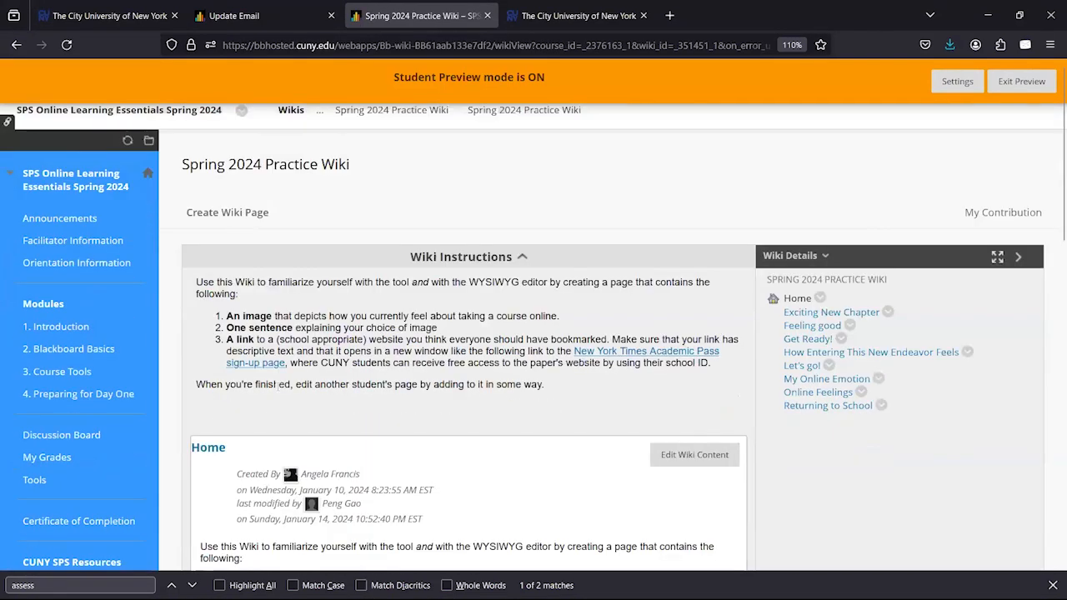
- Examine the practice wiki's instructions, its page list and the content of its Home page
{"action": "scroll", "coordinate": [278, 385], "scroll_direction": "down", "scroll_amount": 3}
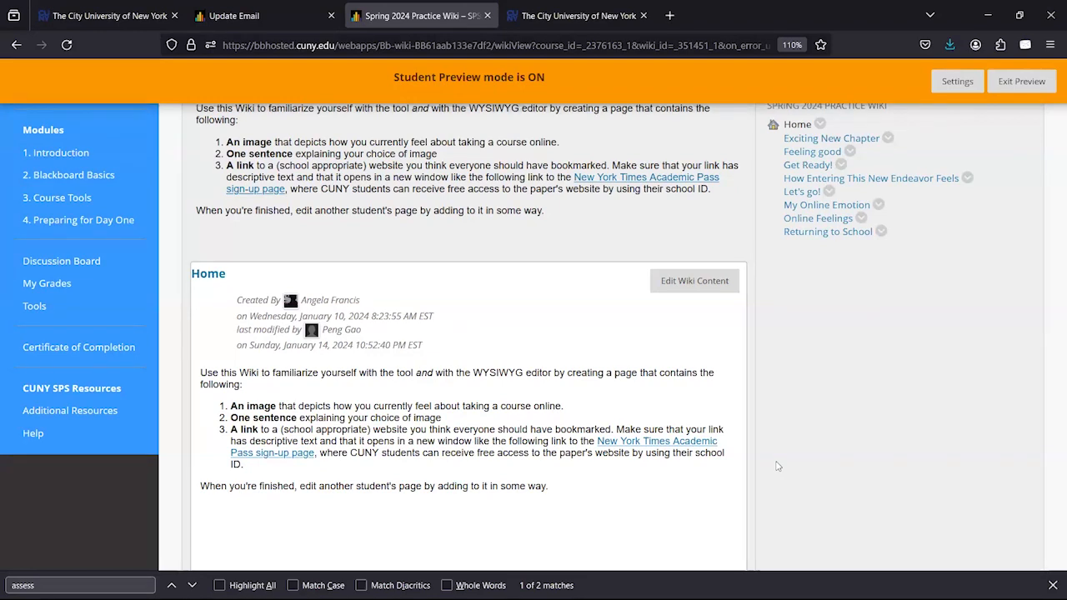
{"action": "scroll", "coordinate": [777, 466], "scroll_direction": "down", "scroll_amount": 1}
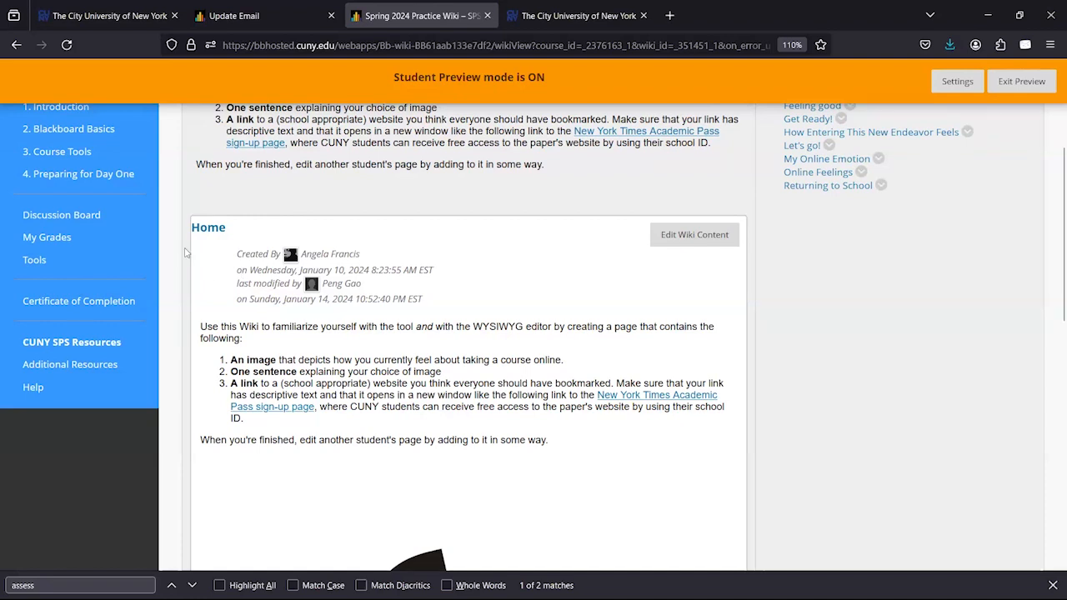
{"action": "scroll", "coordinate": [341, 332], "scroll_direction": "down", "scroll_amount": 4}
{"action": "scroll", "coordinate": [341, 335], "scroll_direction": "down", "scroll_amount": 6}
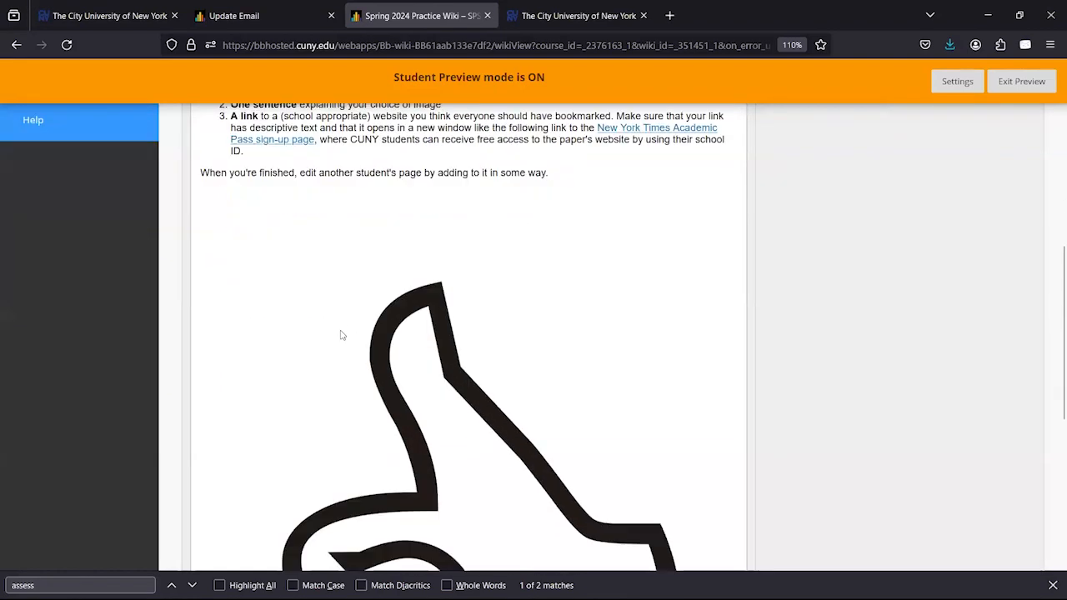
{"action": "scroll", "coordinate": [341, 334], "scroll_direction": "up", "scroll_amount": 5}
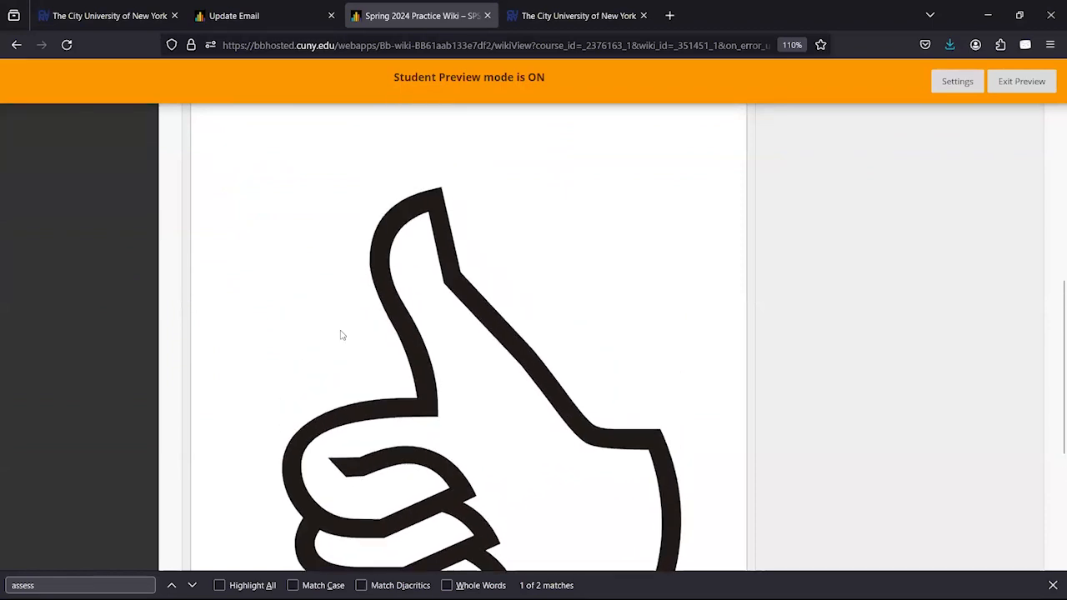
{"action": "scroll", "coordinate": [341, 335], "scroll_direction": "down", "scroll_amount": 6}
{"action": "scroll", "coordinate": [341, 335], "scroll_direction": "up", "scroll_amount": 1}
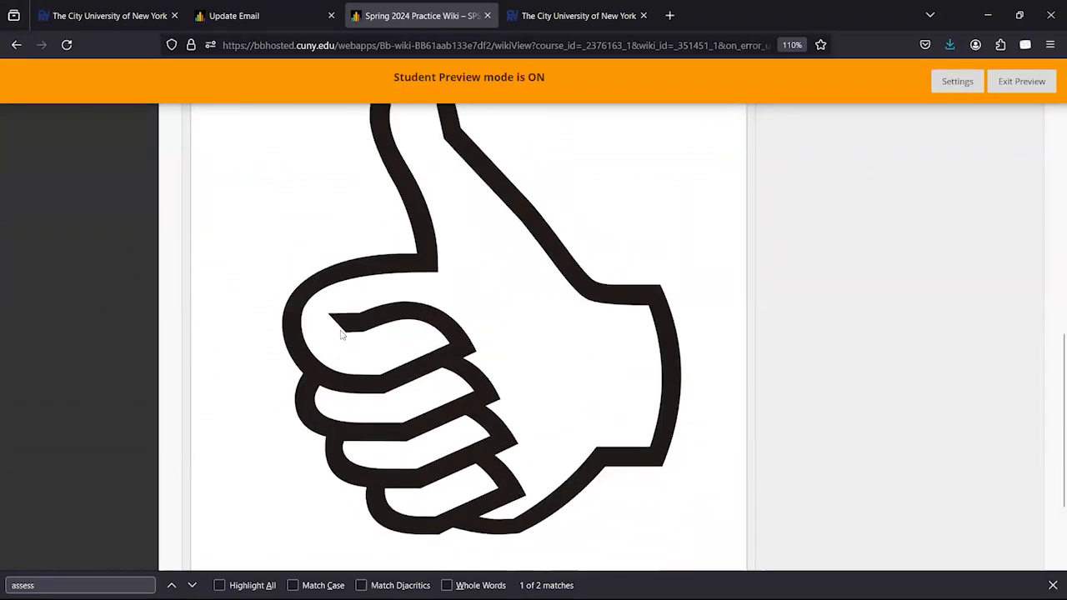
{"action": "scroll", "coordinate": [340, 334], "scroll_direction": "up", "scroll_amount": 10}
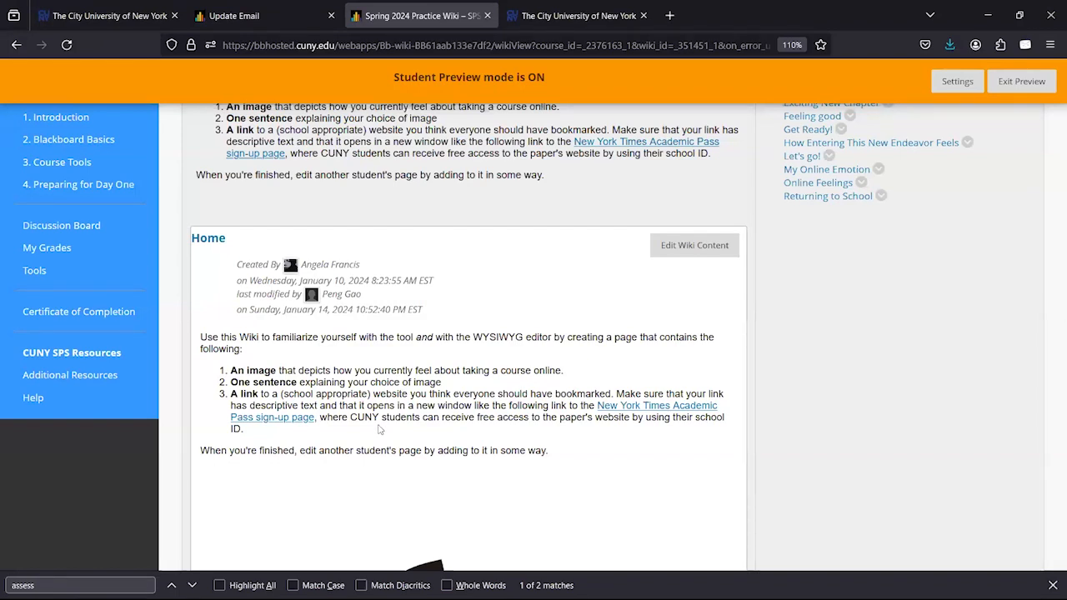
{"action": "scroll", "coordinate": [379, 429], "scroll_direction": "up", "scroll_amount": 5}
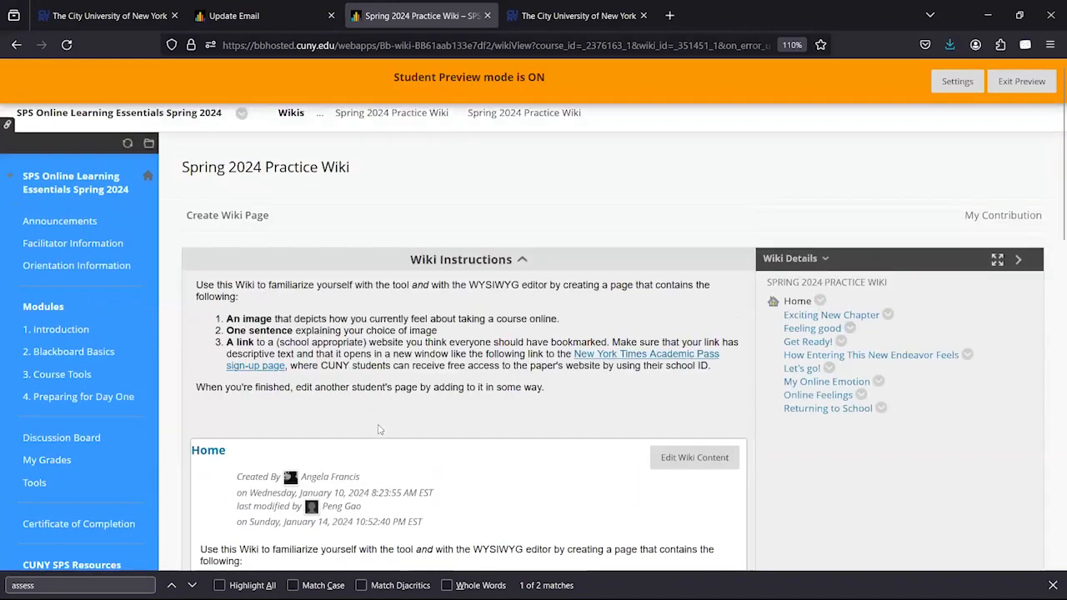
- Open the wiki's Home page for editing and view its name field and content editor
{"action": "left_click", "coordinate": [710, 460]}
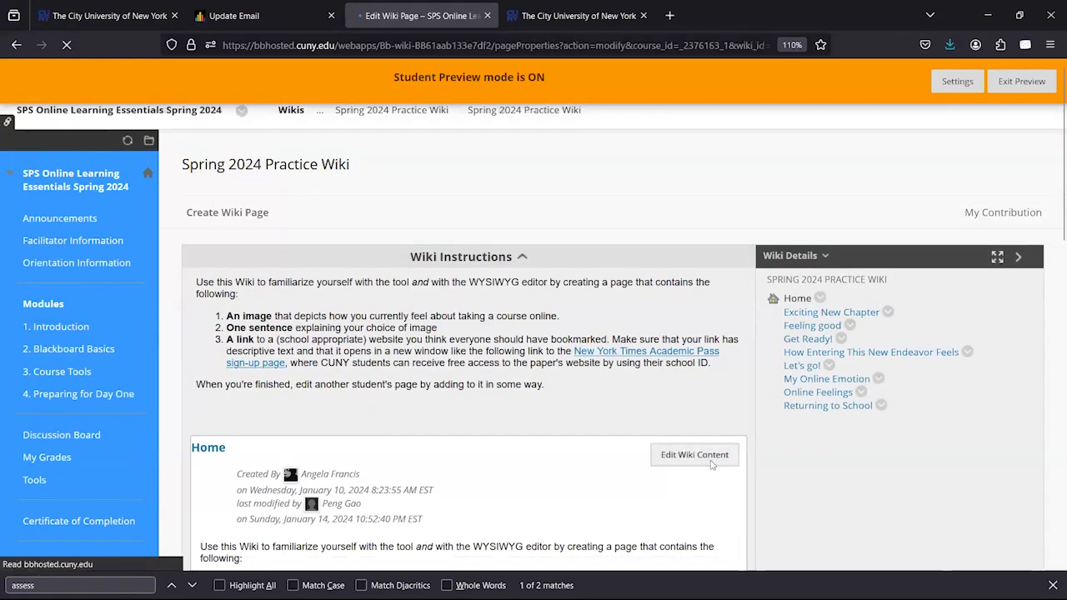
{"action": "scroll", "coordinate": [713, 465], "scroll_direction": "down", "scroll_amount": 3}
{"action": "scroll", "coordinate": [713, 465], "scroll_direction": "down", "scroll_amount": 1}
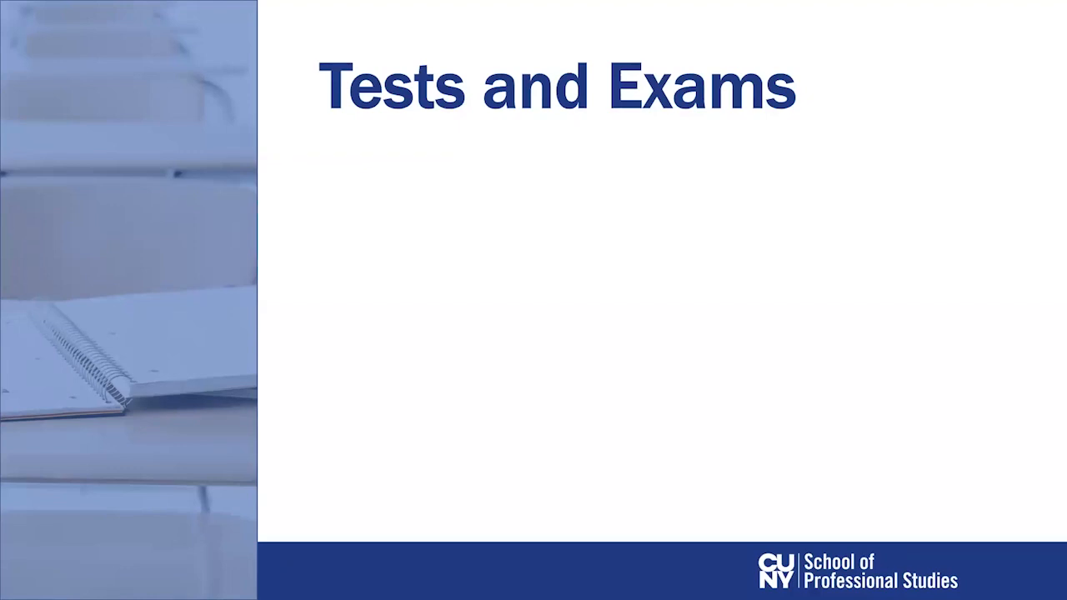
{"action": "left_click", "coordinate": [732, 313]}
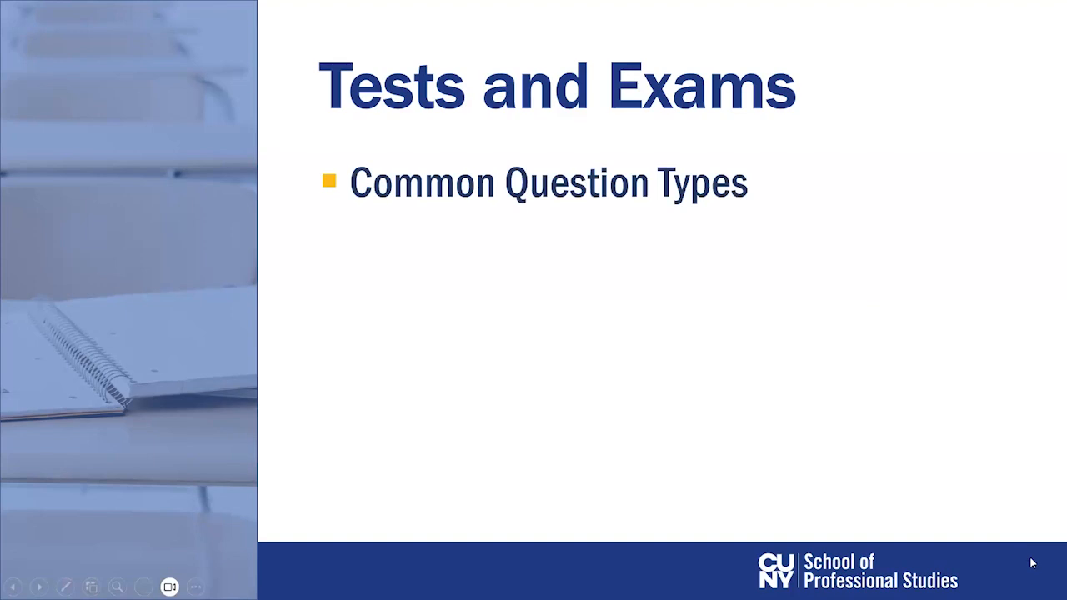
{"action": "left_click", "coordinate": [997, 426]}
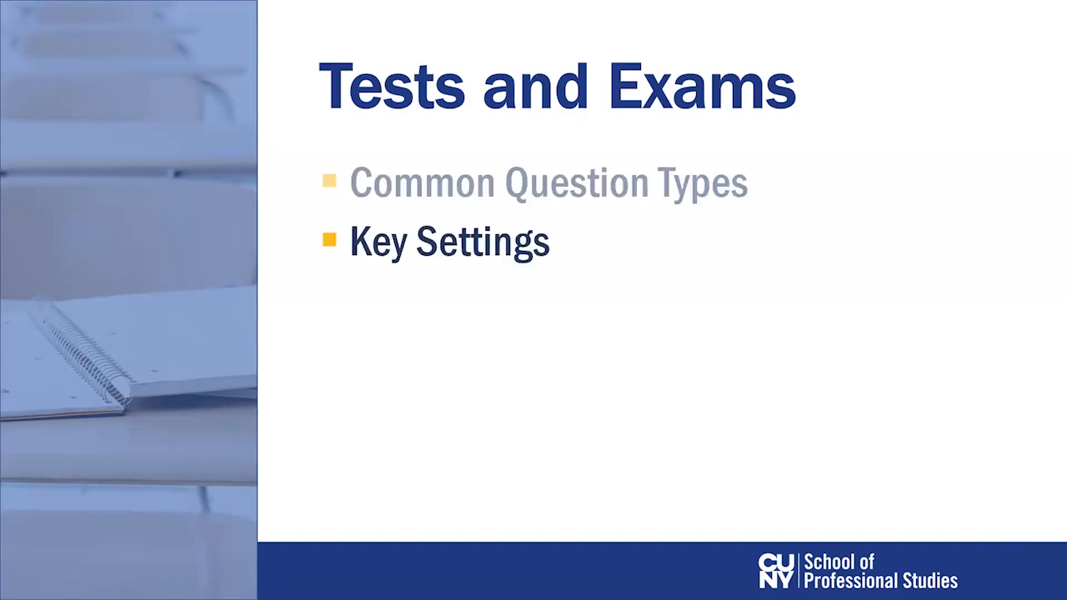
{"action": "key", "text": "Right"}
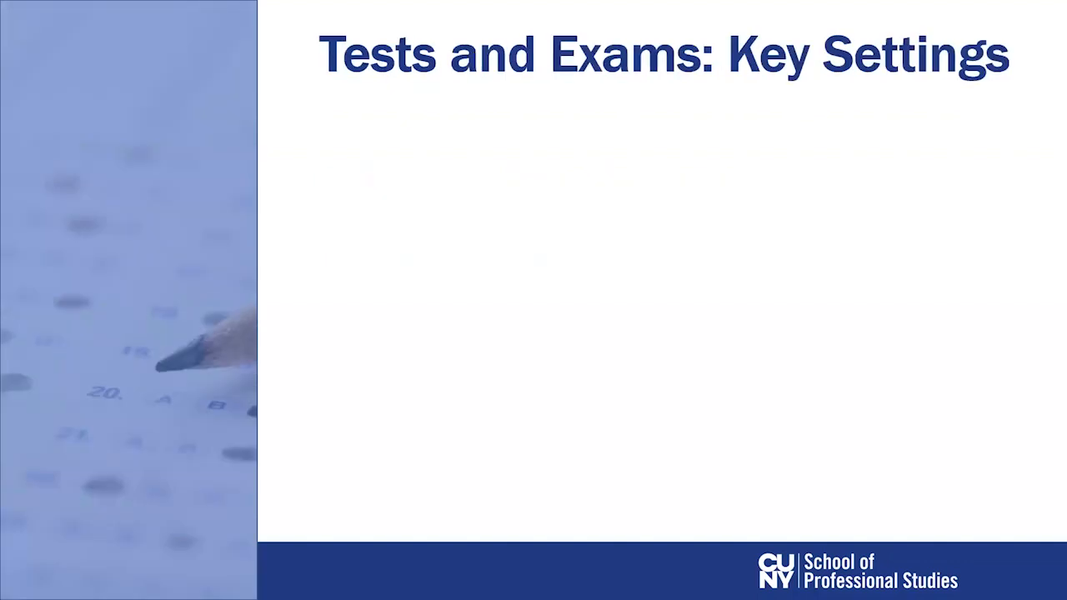
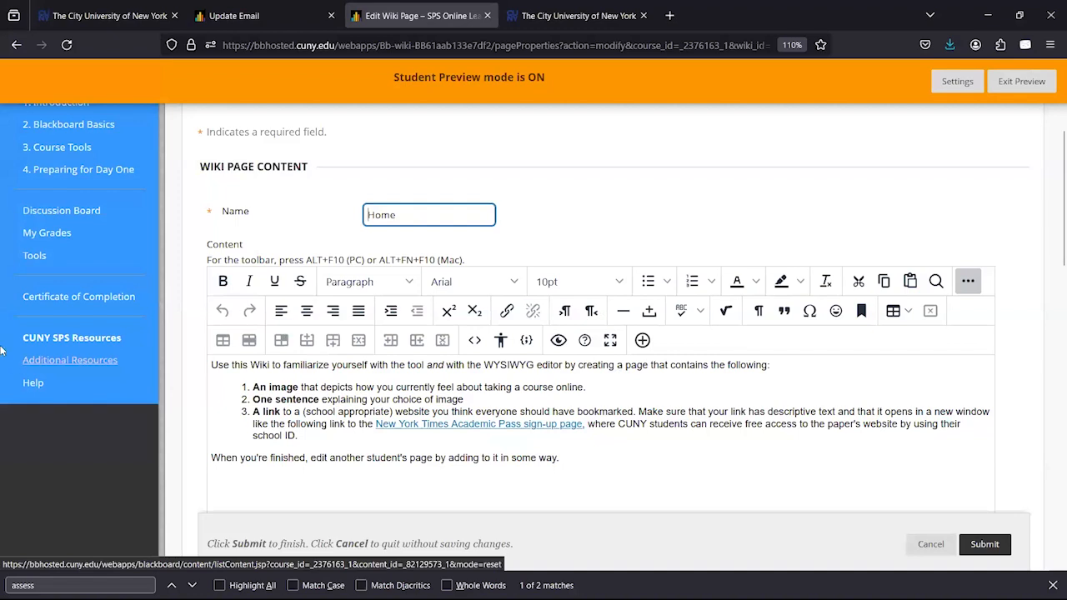
- Leave the wiki page form, go to the 2. Blackboard Basics module and open the Submitting Assignments item
{"action": "scroll", "coordinate": [54, 148], "scroll_direction": "up", "scroll_amount": 3}
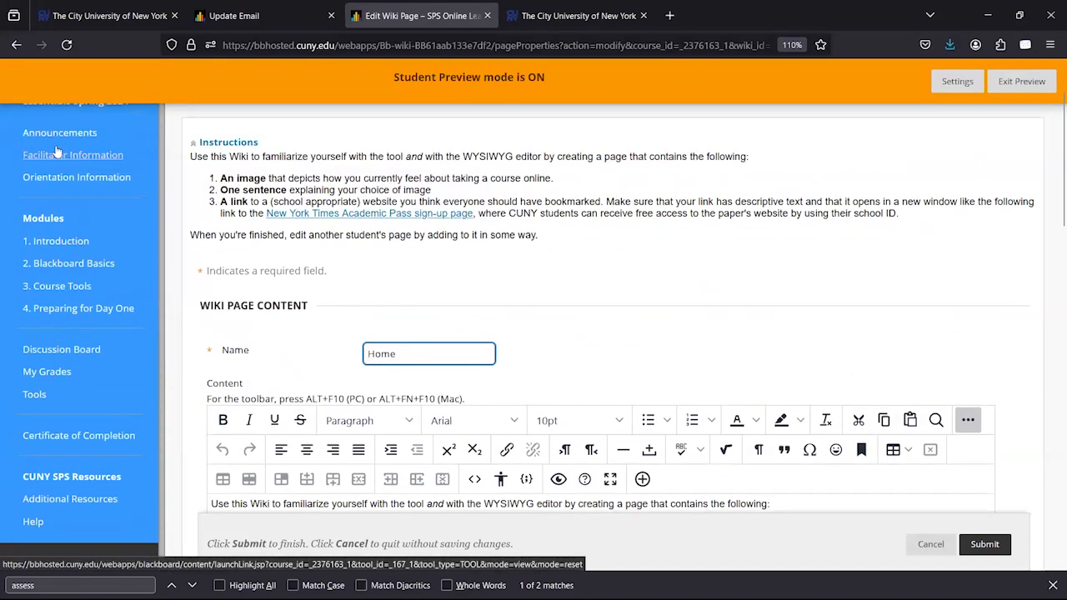
{"action": "left_click", "coordinate": [71, 272]}
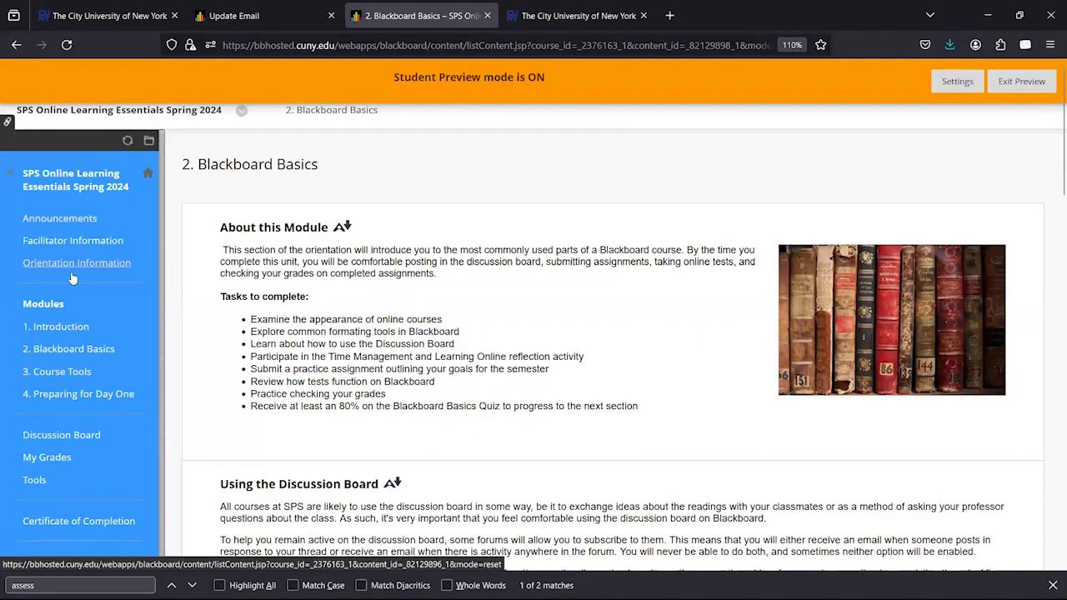
{"action": "scroll", "coordinate": [396, 331], "scroll_direction": "down", "scroll_amount": 4}
{"action": "scroll", "coordinate": [396, 331], "scroll_direction": "down", "scroll_amount": 4}
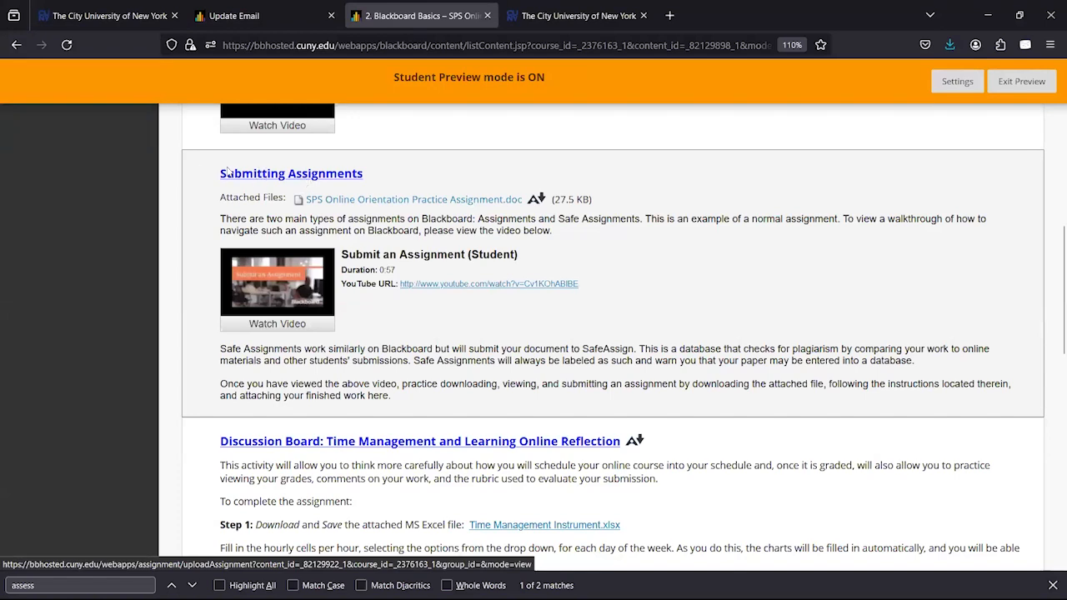
{"action": "scroll", "coordinate": [357, 184], "scroll_direction": "up", "scroll_amount": 5}
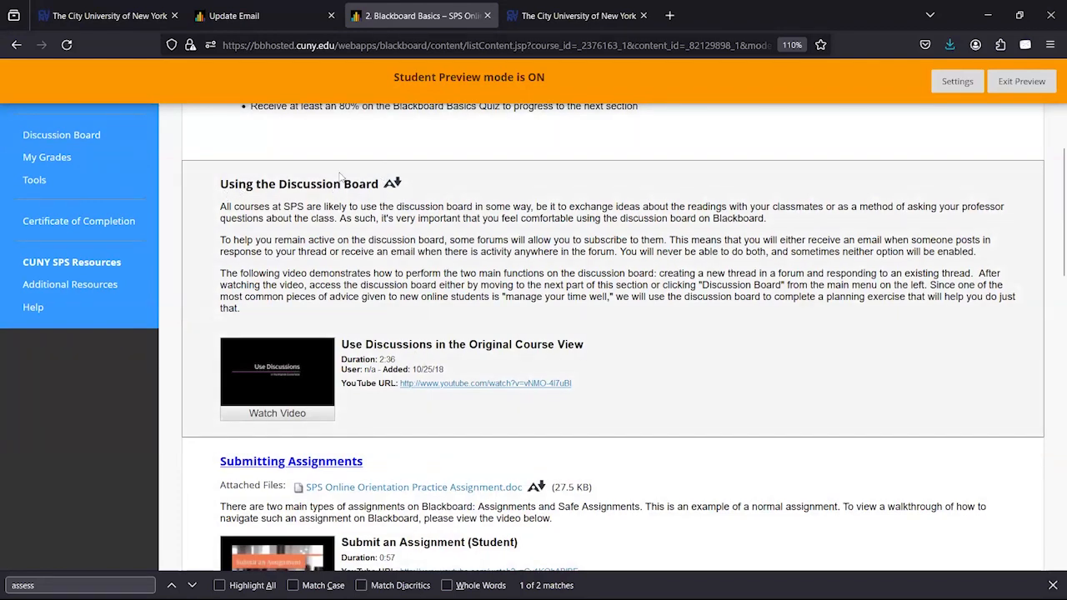
{"action": "left_click", "coordinate": [254, 462]}
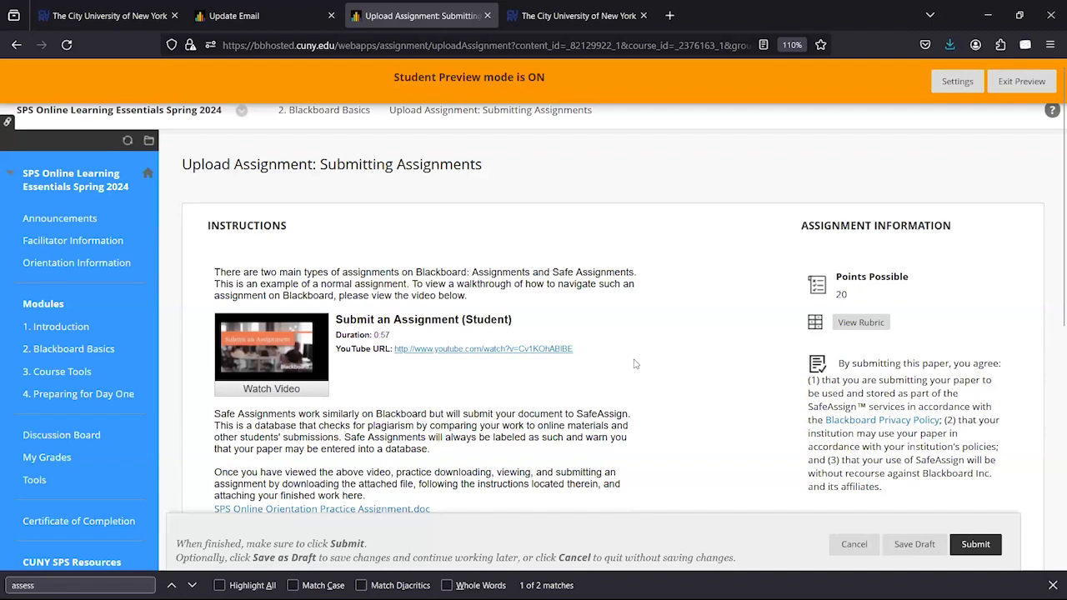
- Review the assignment instructions and examine the Practice Assignment Rubric in a maximized window, closing it when done
{"action": "scroll", "coordinate": [633, 363], "scroll_direction": "down", "scroll_amount": 2}
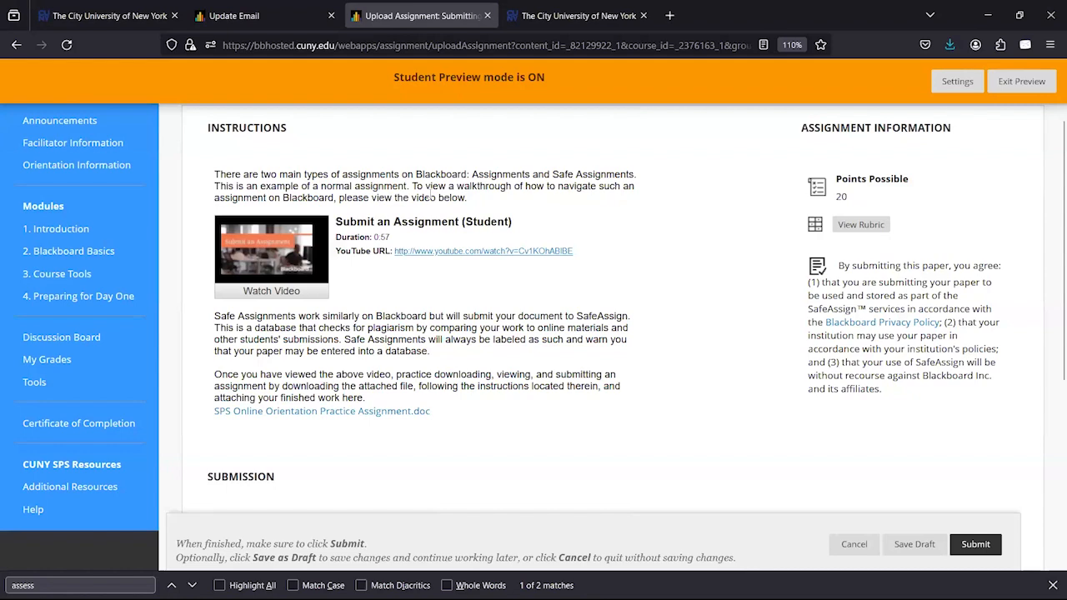
{"action": "scroll", "coordinate": [430, 195], "scroll_direction": "up", "scroll_amount": 1}
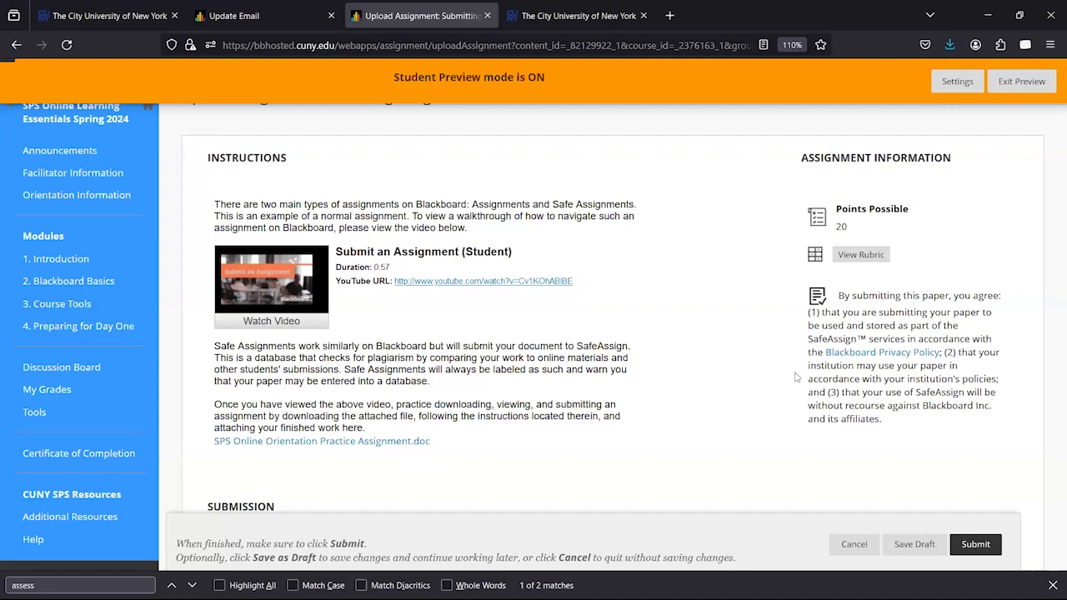
{"action": "left_click", "coordinate": [861, 255]}
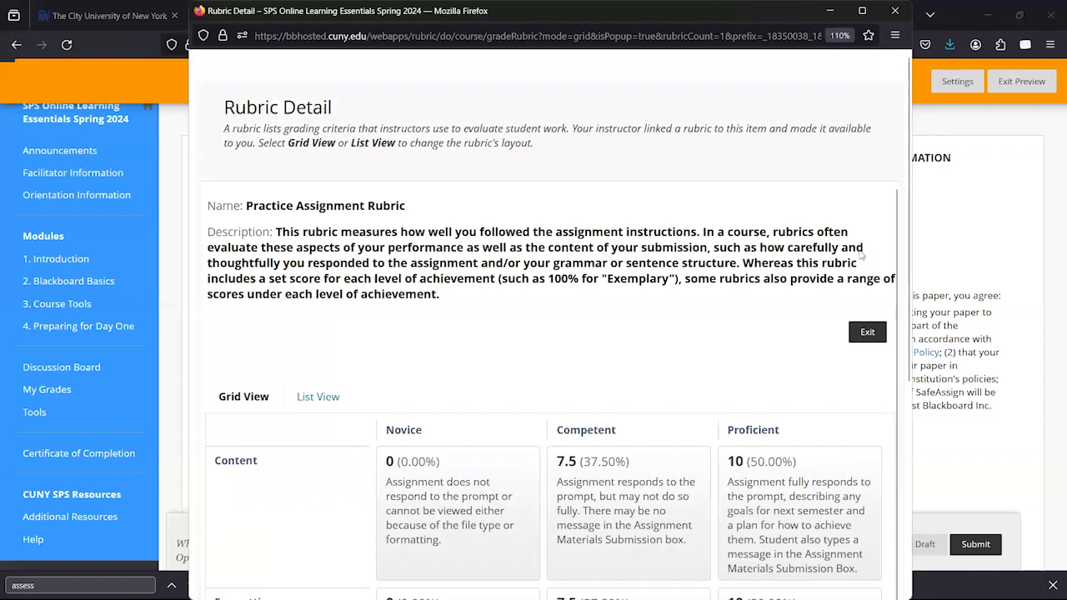
{"action": "scroll", "coordinate": [862, 255], "scroll_direction": "down", "scroll_amount": 1}
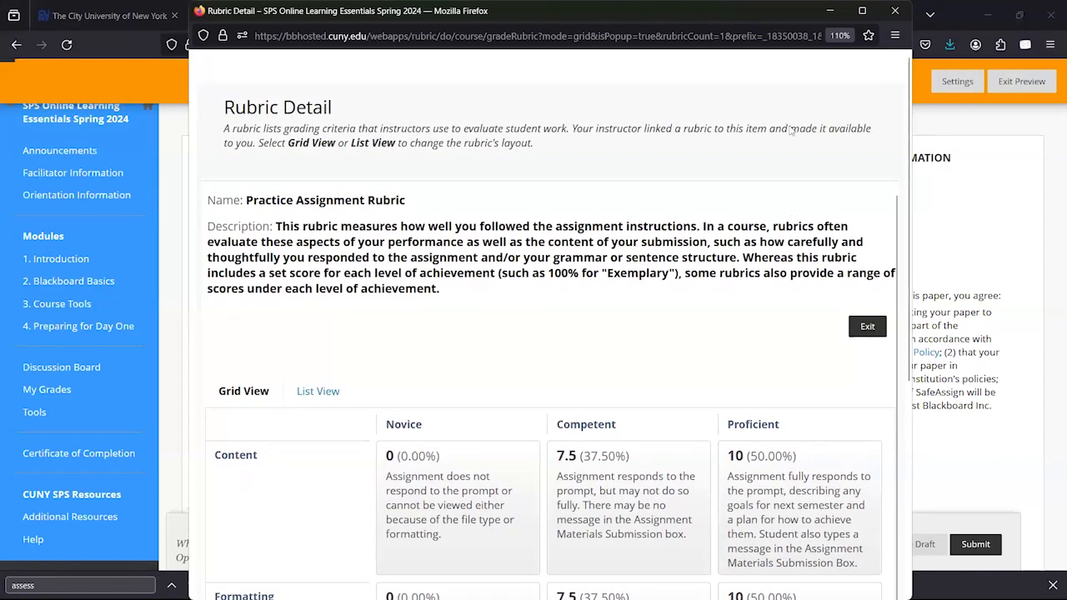
{"action": "left_click", "coordinate": [861, 11]}
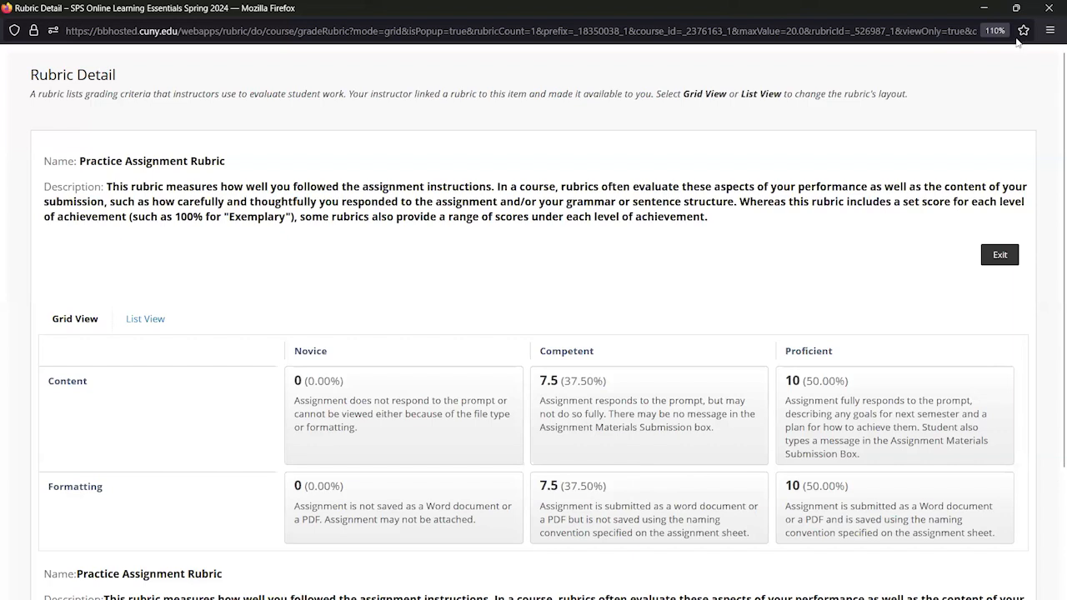
{"action": "left_click", "coordinate": [1047, 12]}
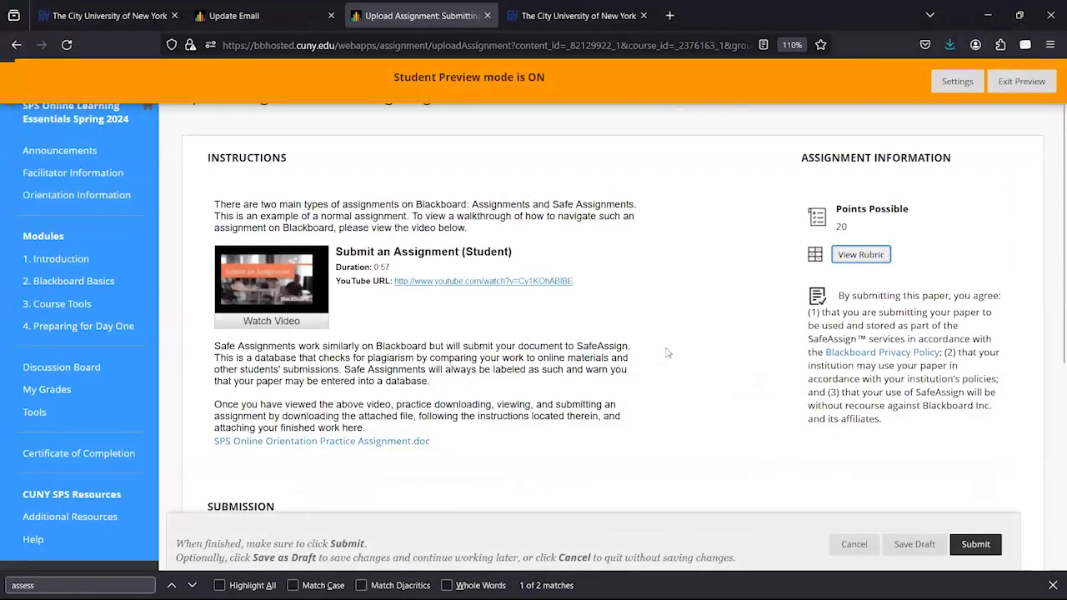
- Expand the Add Comments section of the assignment's submission area and place the cursor in the comments box
{"action": "scroll", "coordinate": [667, 353], "scroll_direction": "down", "scroll_amount": 3}
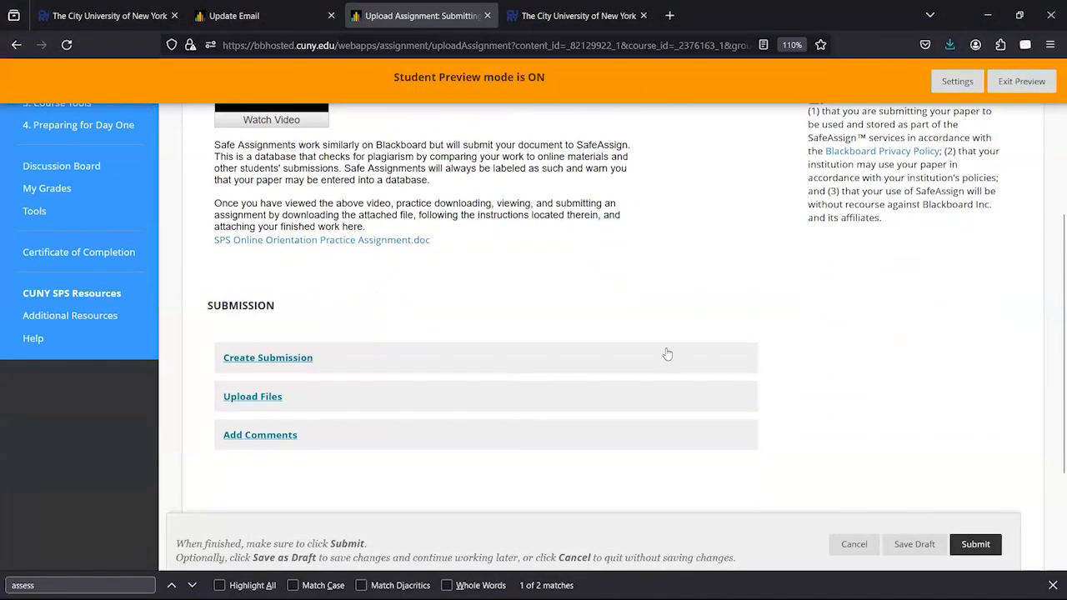
{"action": "scroll", "coordinate": [667, 354], "scroll_direction": "down", "scroll_amount": 2}
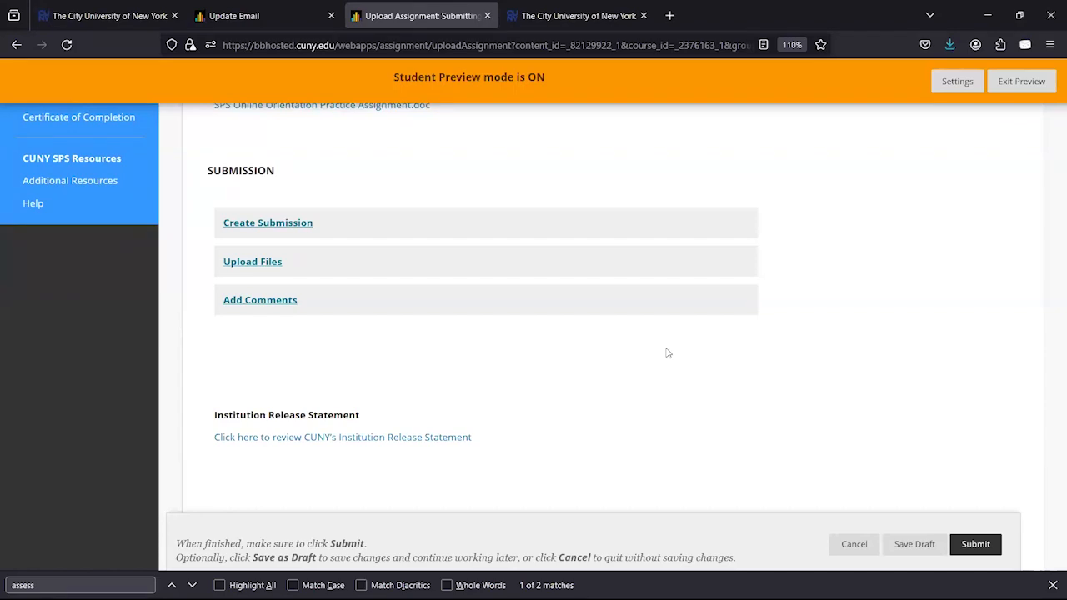
{"action": "left_click", "coordinate": [253, 302]}
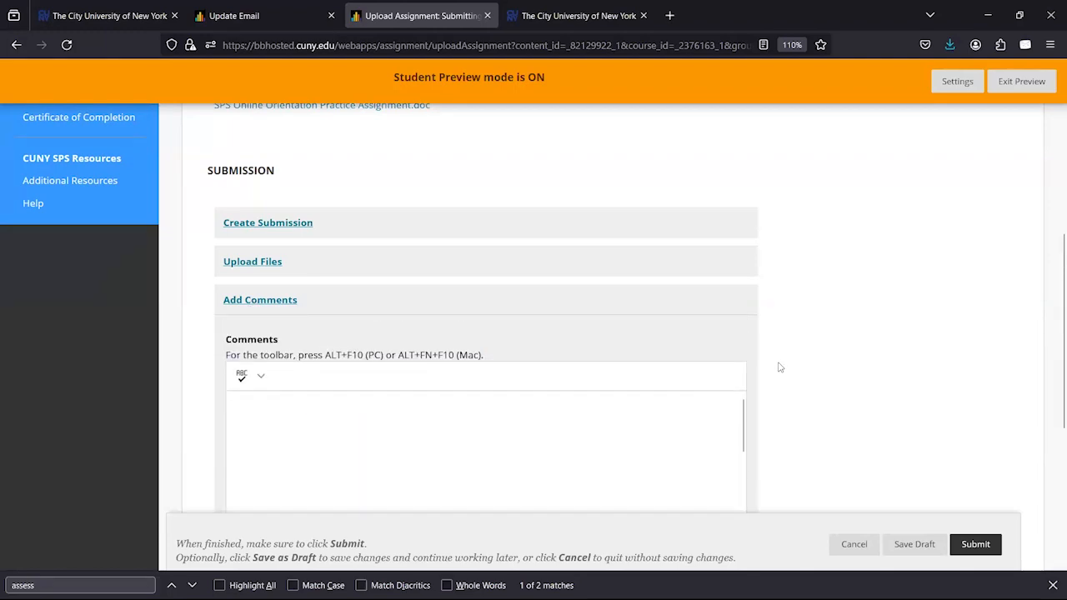
{"action": "scroll", "coordinate": [779, 367], "scroll_direction": "down", "scroll_amount": 1}
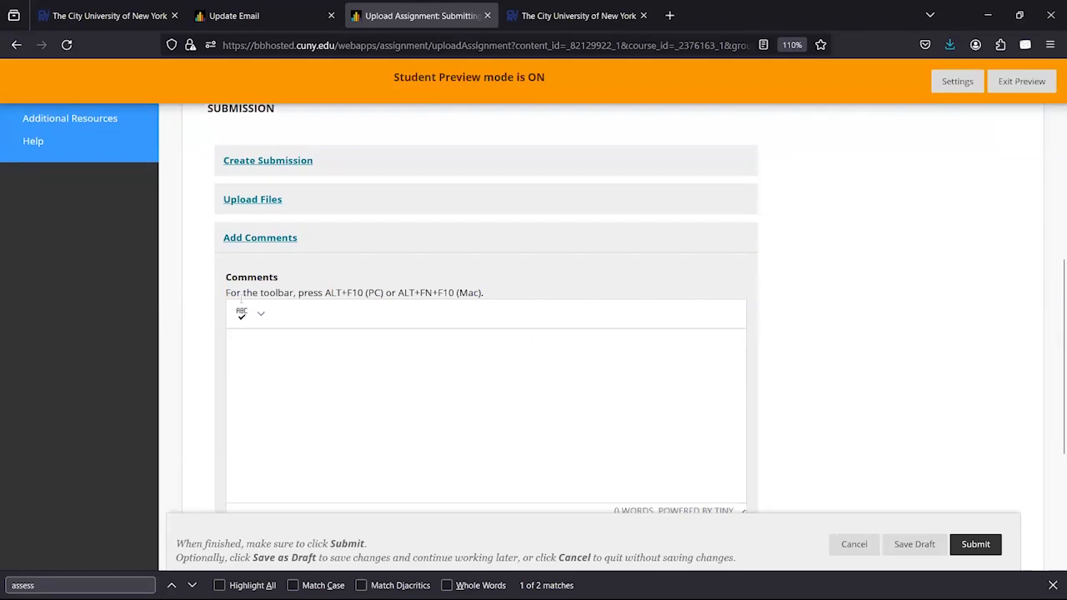
{"action": "left_click", "coordinate": [333, 364]}
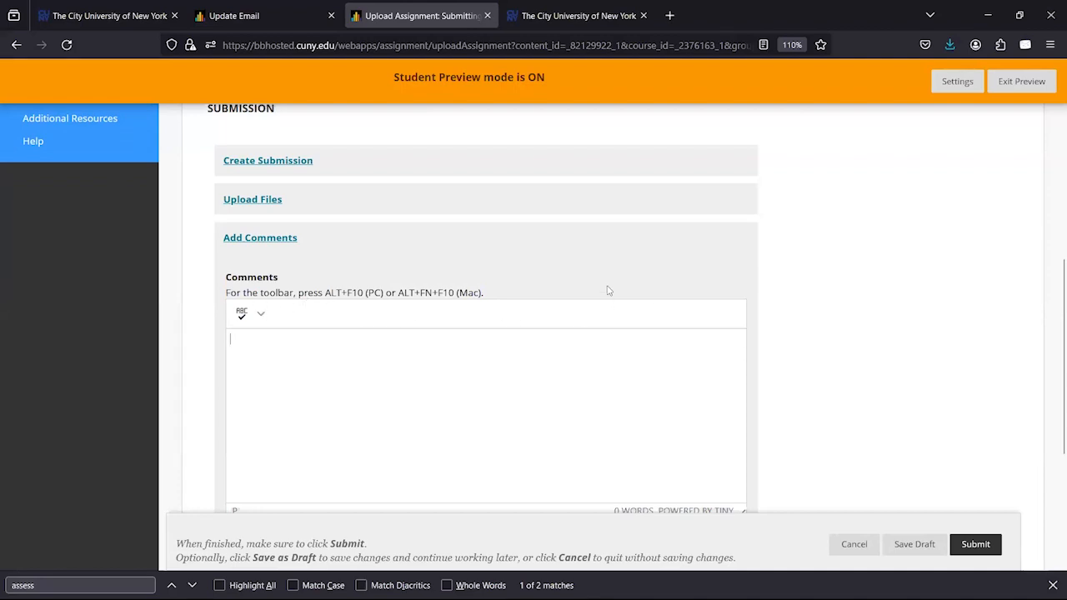
- Copy the Discipline-Specific Learning Objectives heading and the eight lines from there in the Word syllabus, and paste them into Blackboard's comments box
{"action": "key", "text": "alt+Tab"}
{"action": "key", "text": "alt+Tab"}
{"action": "key", "text": "alt+Tab"}
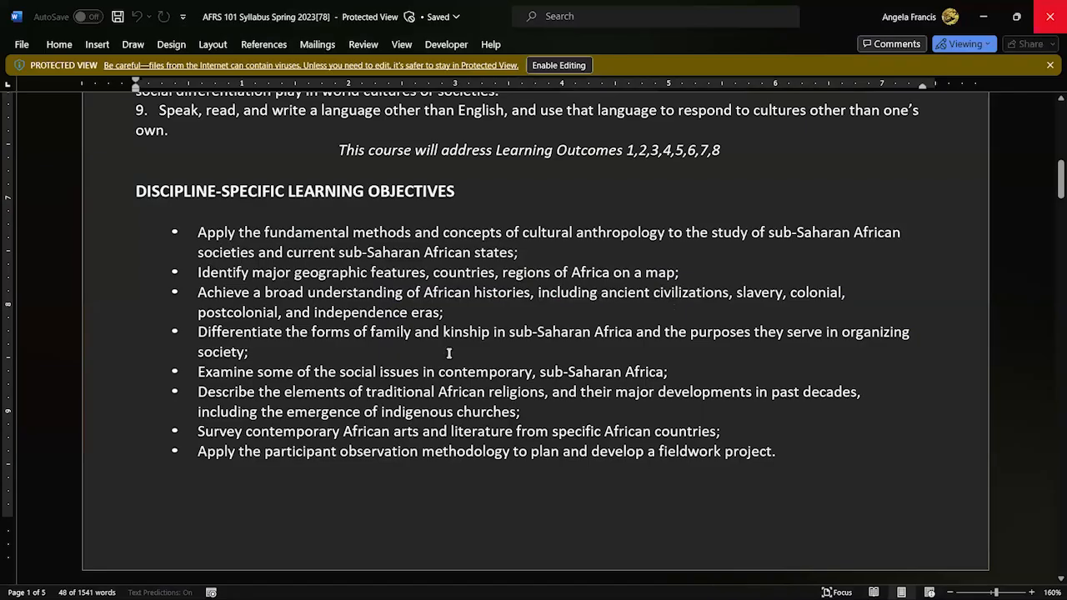
{"action": "left_click", "coordinate": [145, 193]}
{"action": "key", "text": "shift+Down"}
{"action": "key", "text": "shift+Down"}
{"action": "key", "text": "shift+Down"}
{"action": "key", "text": "shift+Down"}
{"action": "key", "text": "shift+Down"}
{"action": "key", "text": "shift+Down"}
{"action": "key", "text": "shift+Down"}
{"action": "key", "text": "shift+Down"}
{"action": "key", "text": "ctrl+c"}
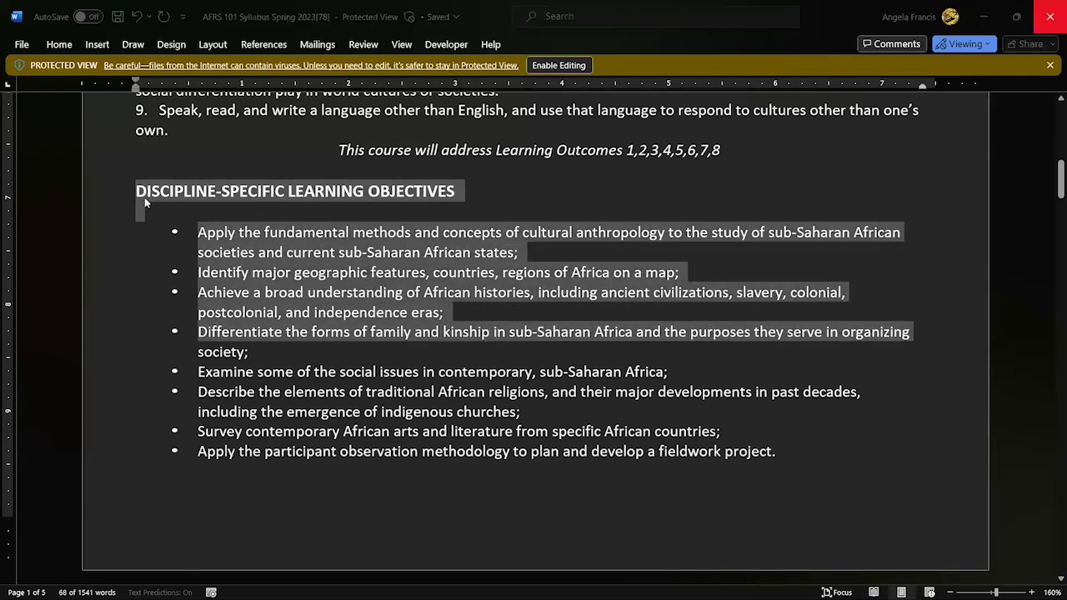
{"action": "key", "text": "alt+Tab"}
{"action": "key", "text": "ctrl+v"}
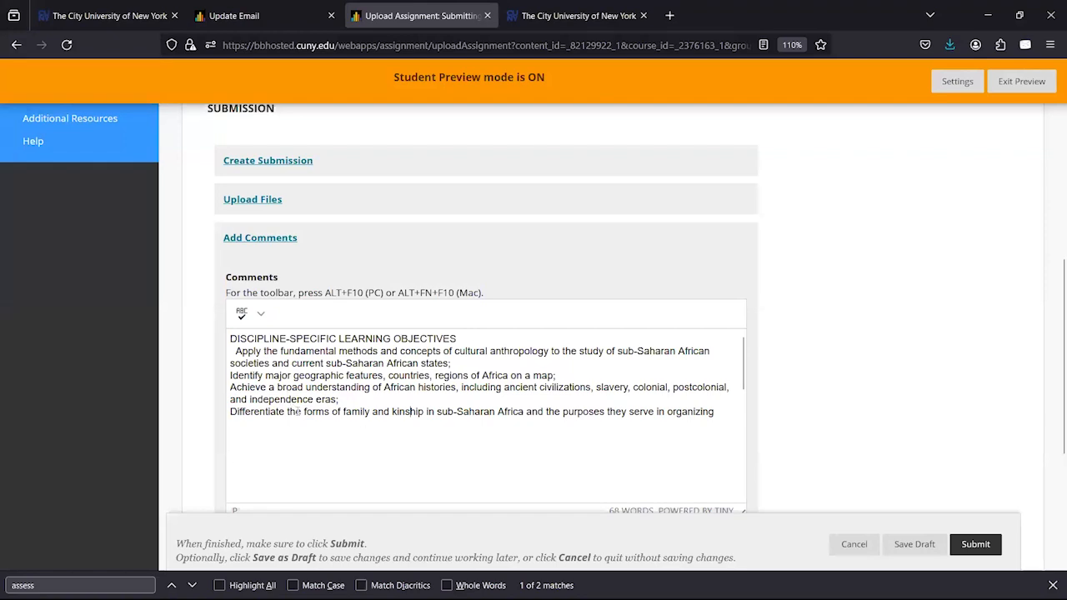
- Expand the Create Submission section and show the text editor's full set of formatting tools
{"action": "scroll", "coordinate": [299, 411], "scroll_direction": "up", "scroll_amount": 2}
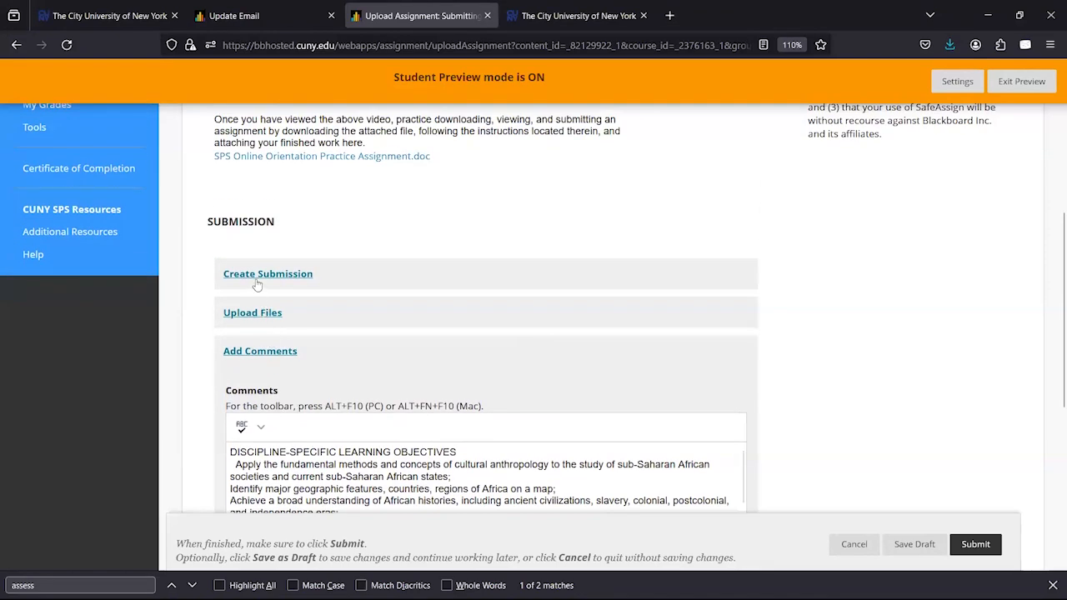
{"action": "left_click", "coordinate": [254, 281]}
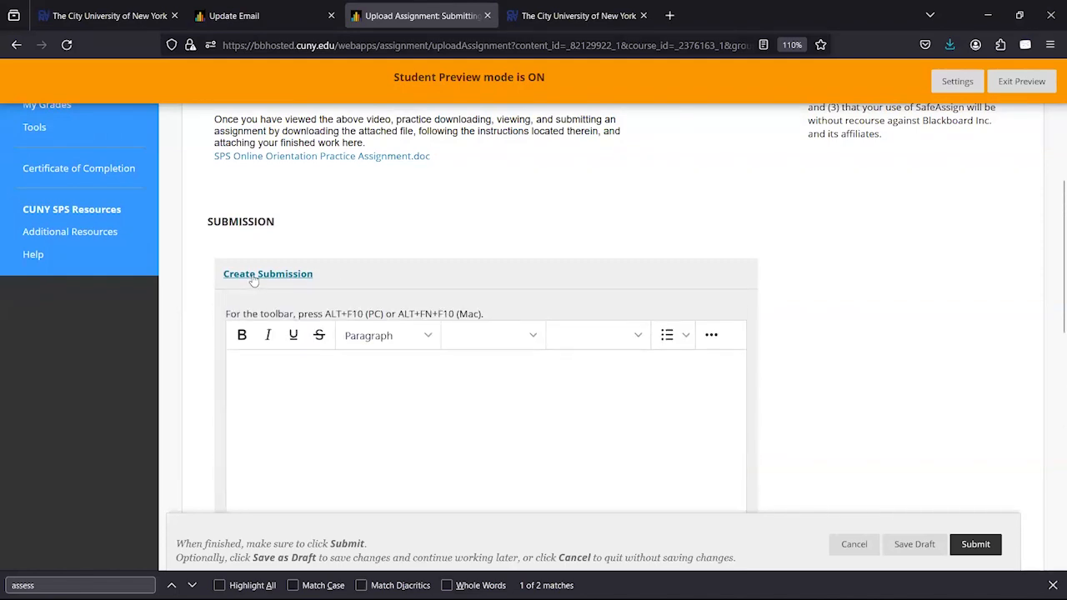
{"action": "left_click", "coordinate": [711, 334]}
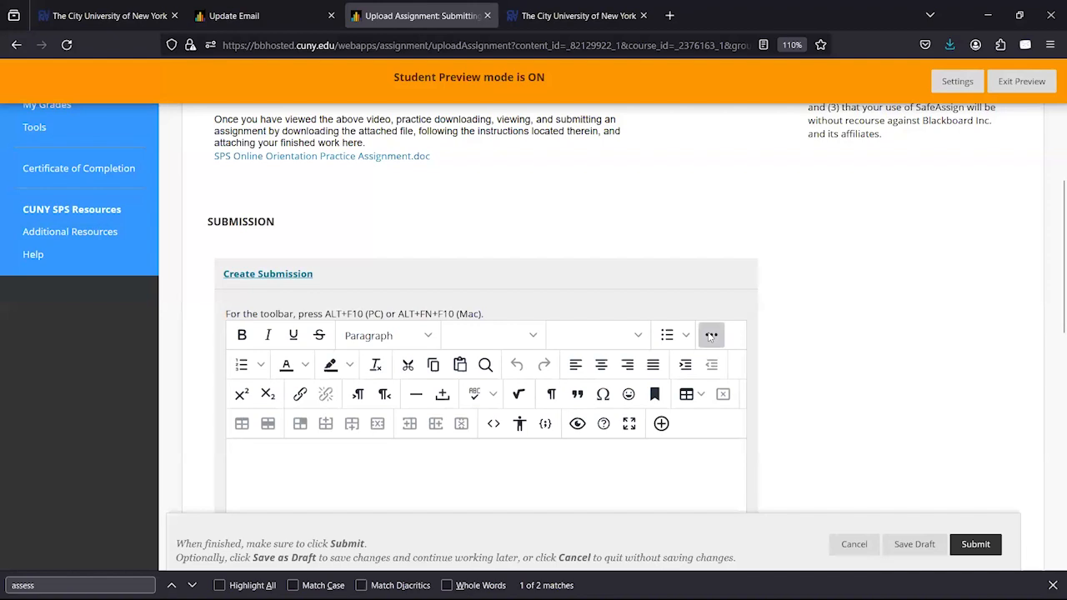
{"action": "scroll", "coordinate": [711, 336], "scroll_direction": "down", "scroll_amount": 3}
{"action": "scroll", "coordinate": [710, 337], "scroll_direction": "down", "scroll_amount": 1}
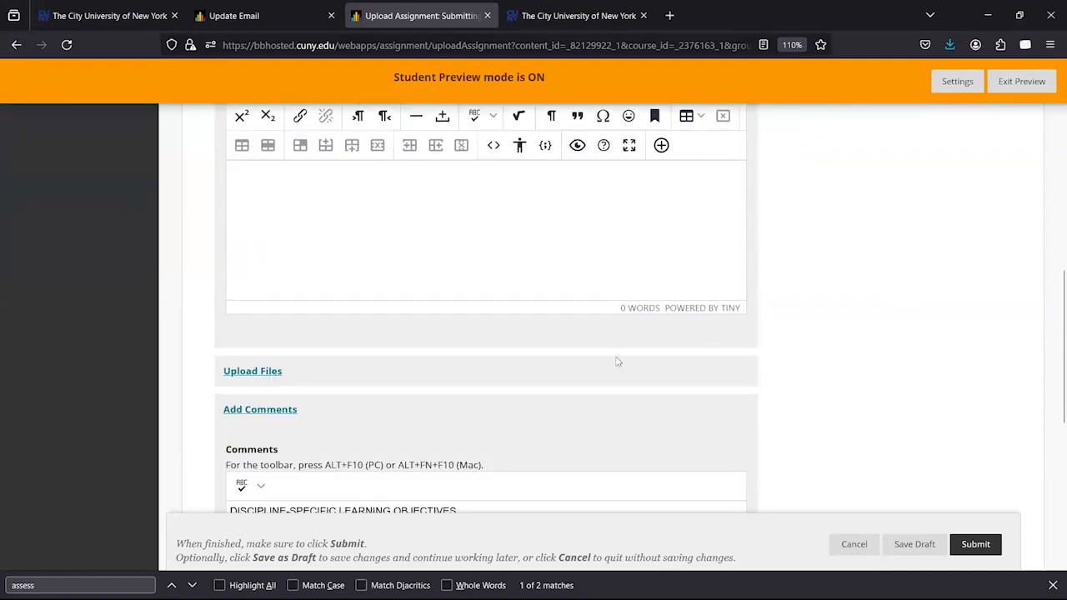
- Expand the Upload Files section and attach the local Word file AFRS 101 Syllabus Spring 2023[78](1) from Downloads
{"action": "left_click", "coordinate": [466, 370]}
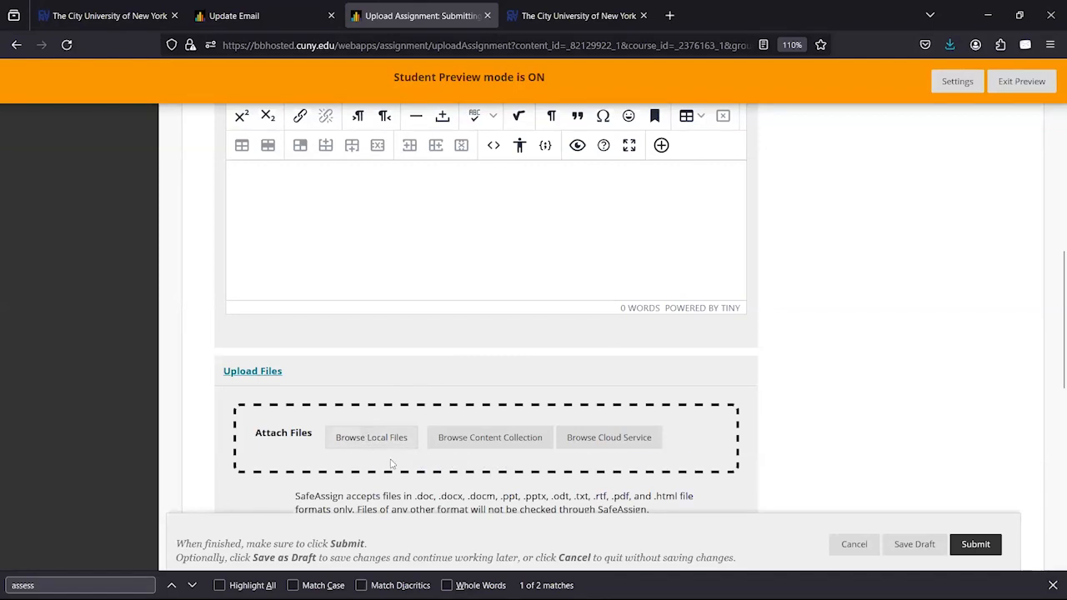
{"action": "scroll", "coordinate": [377, 446], "scroll_direction": "down", "scroll_amount": 1}
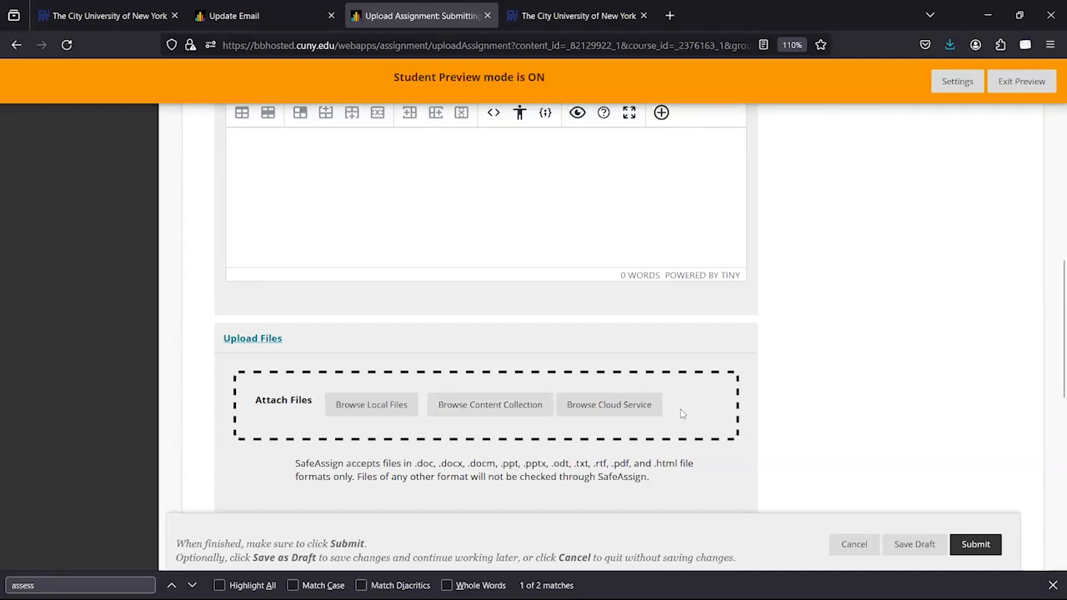
{"action": "left_click", "coordinate": [371, 405]}
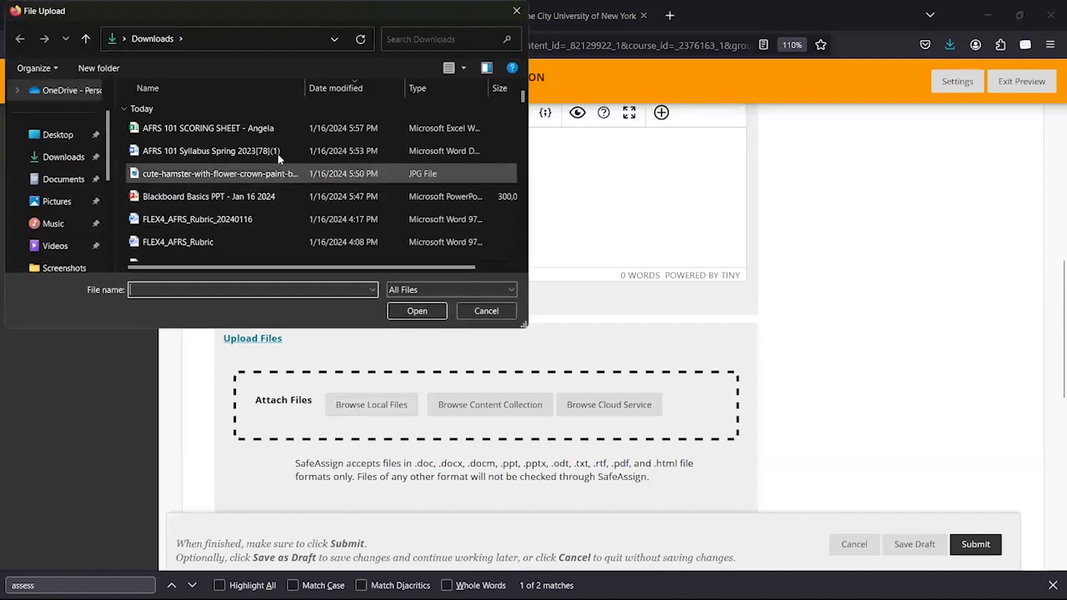
{"action": "left_click", "coordinate": [280, 153]}
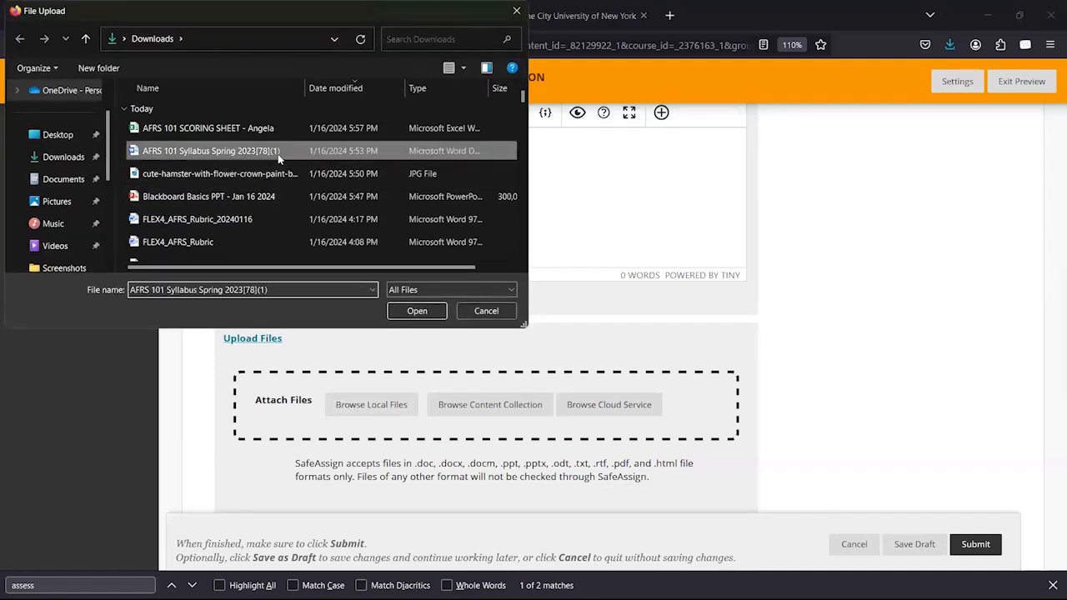
{"action": "left_click", "coordinate": [417, 314]}
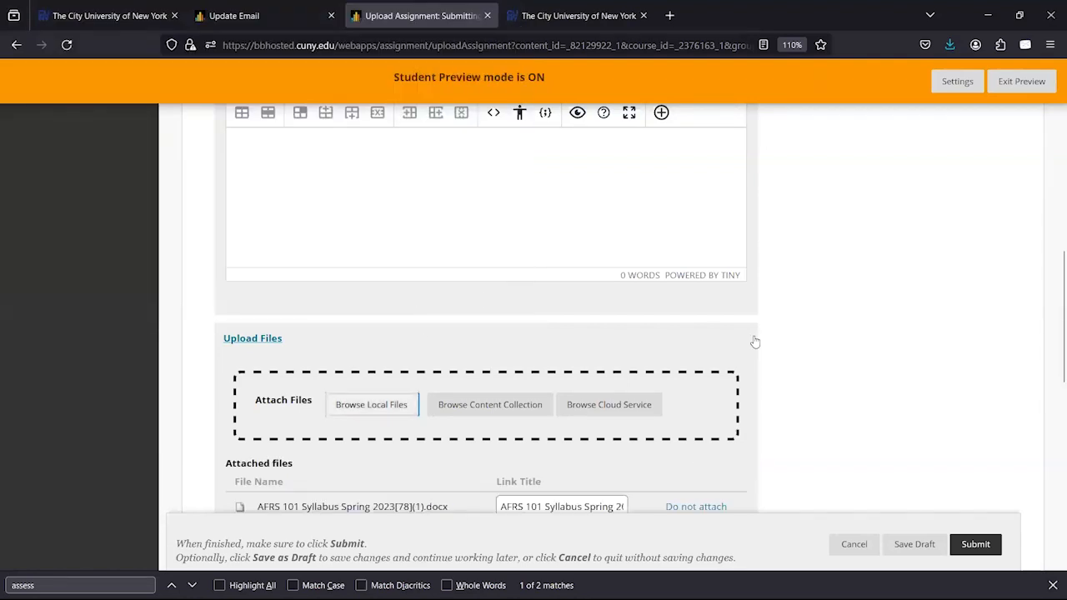
- Switch to the Word syllabus, copy the text from the last learning objective up to the document's beginning, and return to the Blackboard assignment
{"action": "key", "text": "alt+Tab"}
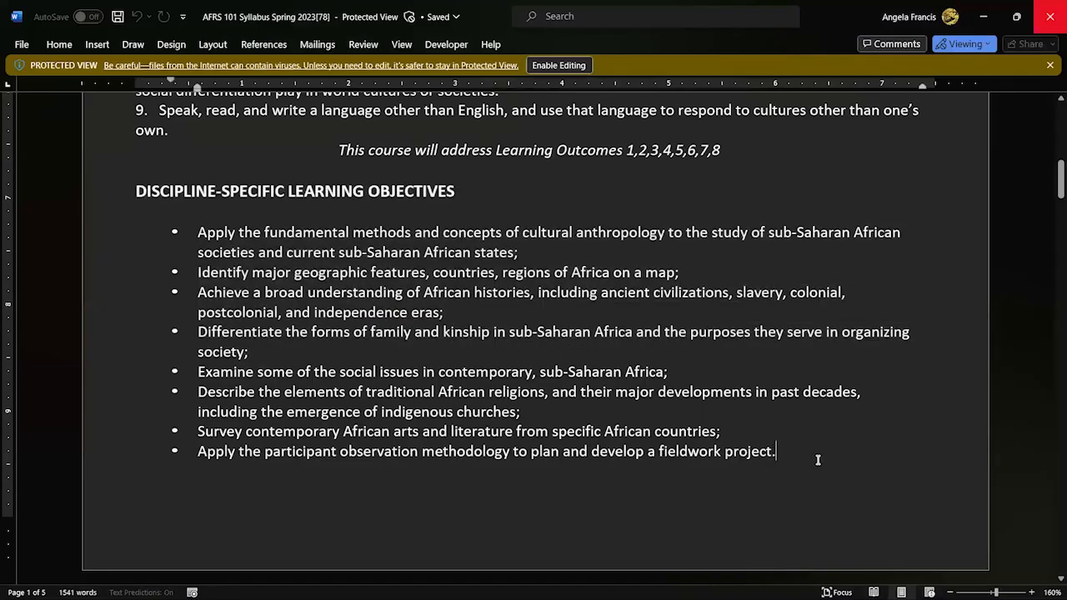
{"action": "key", "text": "ctrl+shift+Up"}
{"action": "key", "text": "ctrl+shift+Up"}
{"action": "key", "text": "ctrl+shift+Up"}
{"action": "key", "text": "ctrl+shift+Up"}
{"action": "key", "text": "ctrl+shift+Up"}
{"action": "key", "text": "ctrl+shift+Up"}
{"action": "key", "text": "ctrl+shift+Up"}
{"action": "key", "text": "ctrl+shift+Up"}
{"action": "key", "text": "ctrl+shift+Up"}
{"action": "key", "text": "ctrl+shift+Up"}
{"action": "key", "text": "ctrl+shift+Up"}
{"action": "key", "text": "ctrl+shift+Up"}
{"action": "key", "text": "ctrl+shift+Up"}
{"action": "key", "text": "ctrl+shift+Up"}
{"action": "key", "text": "ctrl+shift+Up"}
{"action": "key", "text": "ctrl+shift+Up"}
{"action": "key", "text": "ctrl+shift+Up"}
{"action": "key", "text": "ctrl+shift+Up"}
{"action": "key", "text": "ctrl+shift+Up"}
{"action": "key", "text": "ctrl+shift+Up"}
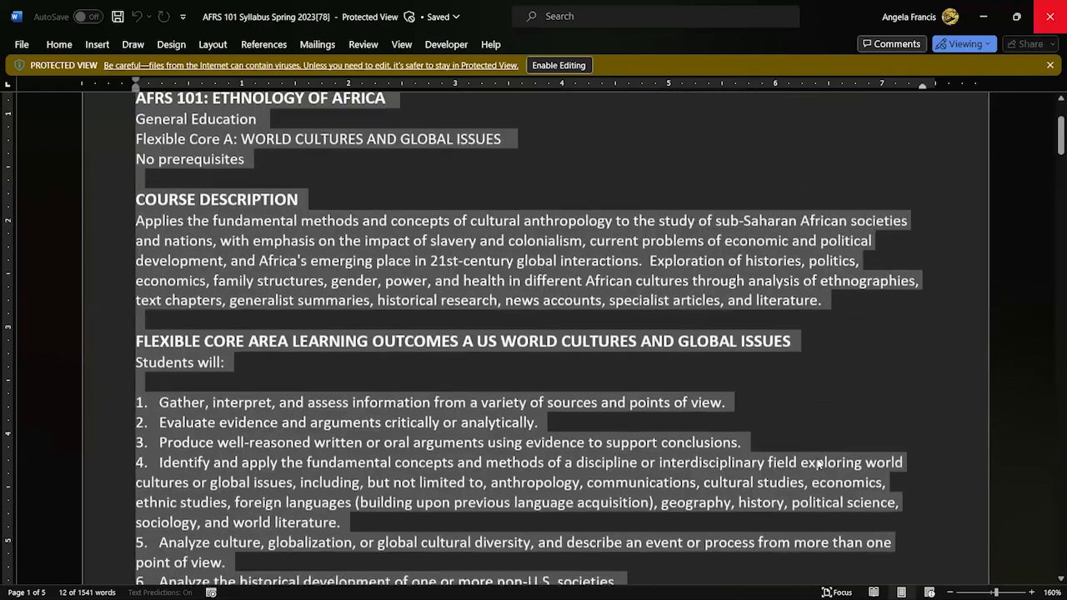
{"action": "key", "text": "alt+Tab"}
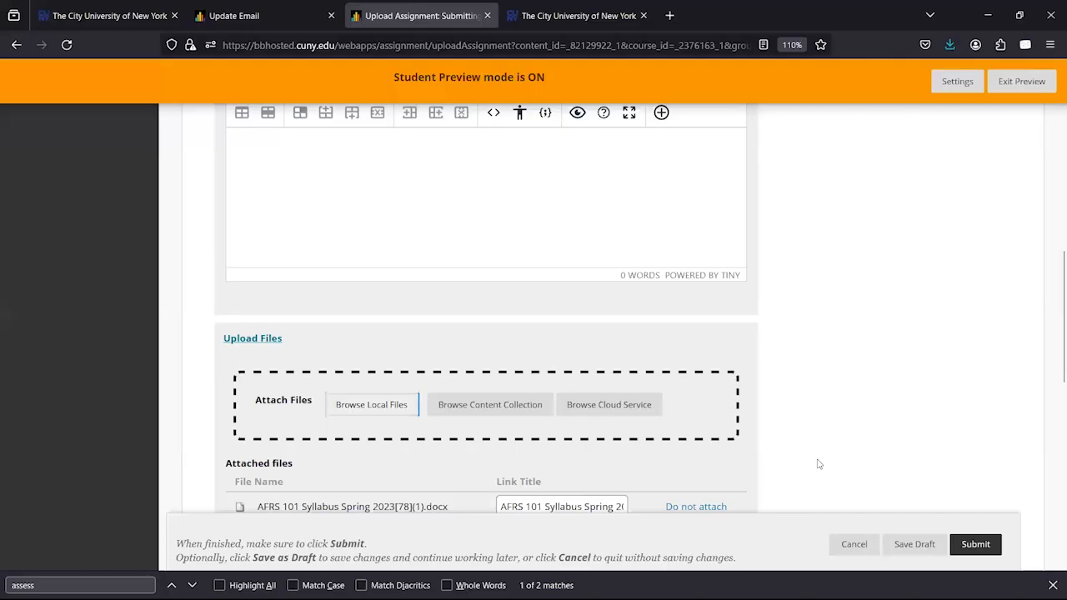
- Enter "Text entry example" in the Create Submission editor and paste the copied syllabus text below it, keeping its formatting
{"action": "scroll", "coordinate": [711, 208], "scroll_direction": "up", "scroll_amount": 2}
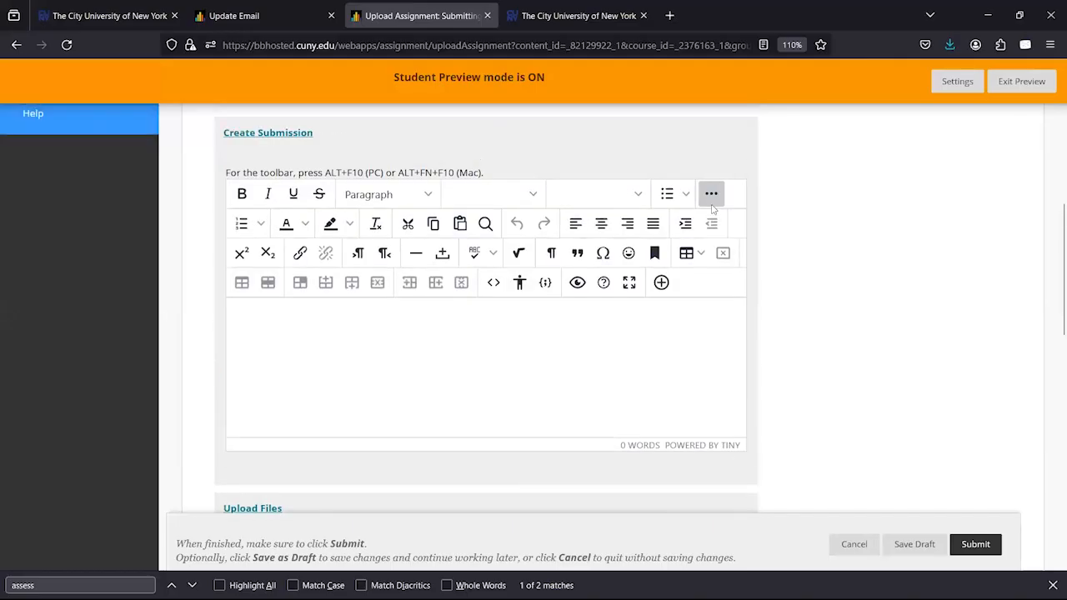
{"action": "left_click", "coordinate": [551, 352]}
{"action": "type", "text": "Tes"}
{"action": "type", "text": "t "}
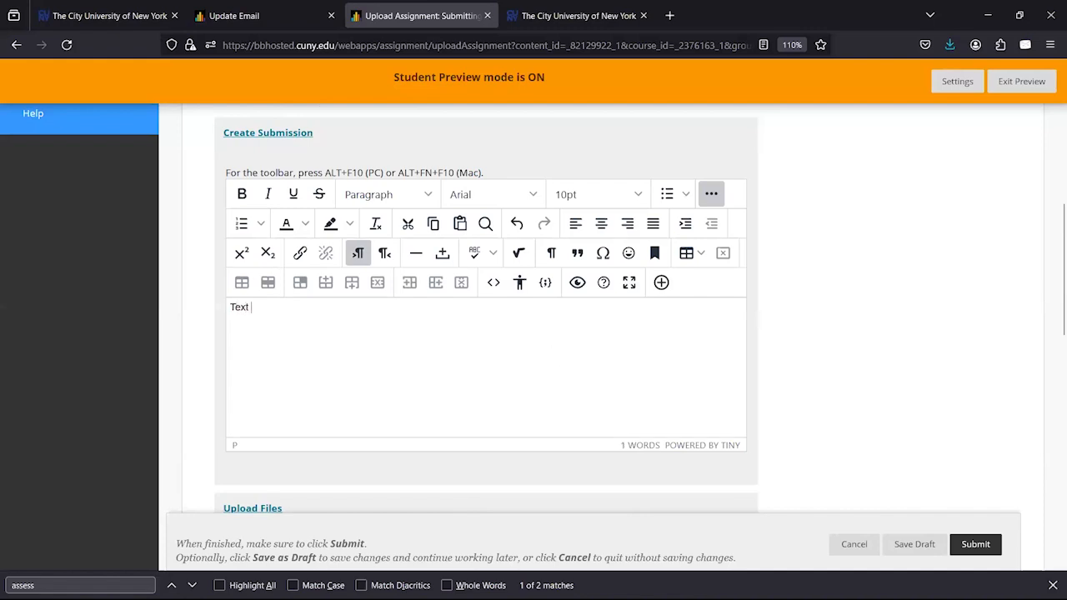
{"action": "type", "text": "entry example"}
{"action": "key", "text": "Return"}
{"action": "key", "text": "ctrl+v"}
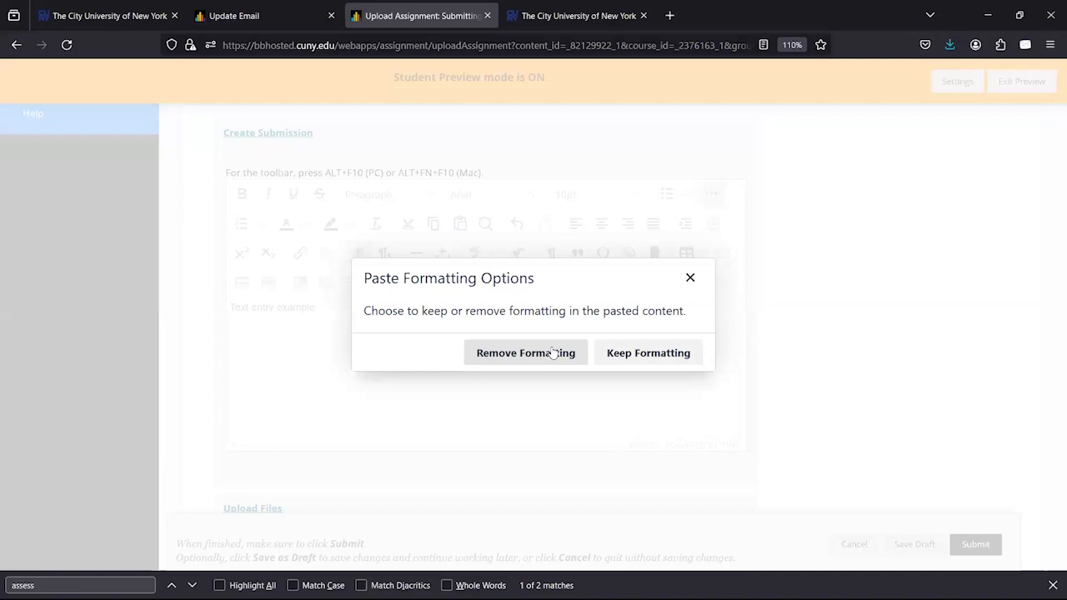
{"action": "left_click", "coordinate": [646, 352]}
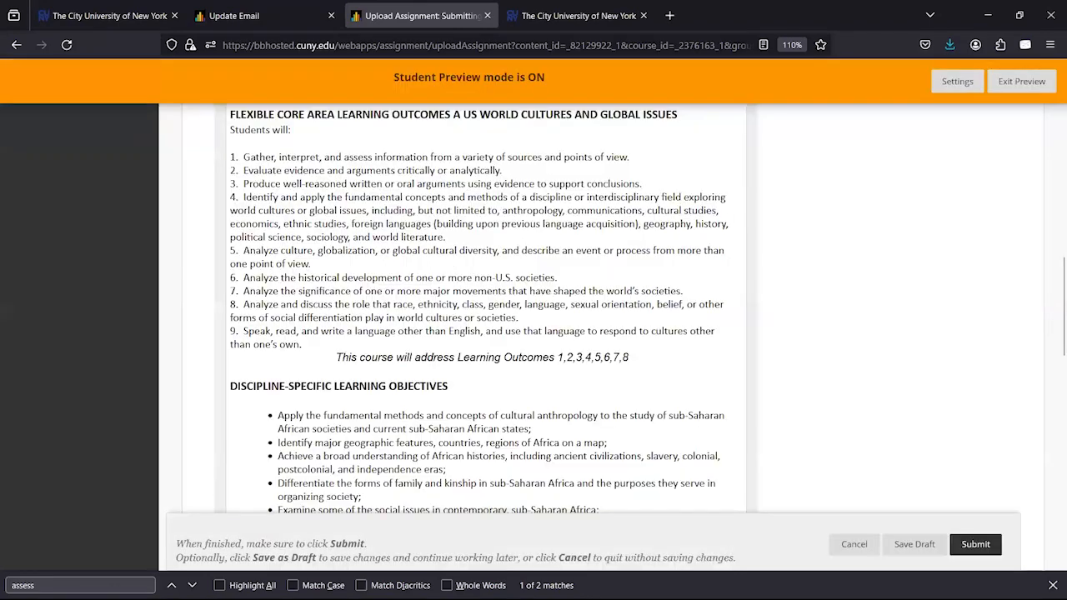
- Review the pasted text, the attached syllabus file and the comments, and submit the assignment
{"action": "scroll", "coordinate": [480, 308], "scroll_direction": "up", "scroll_amount": 3}
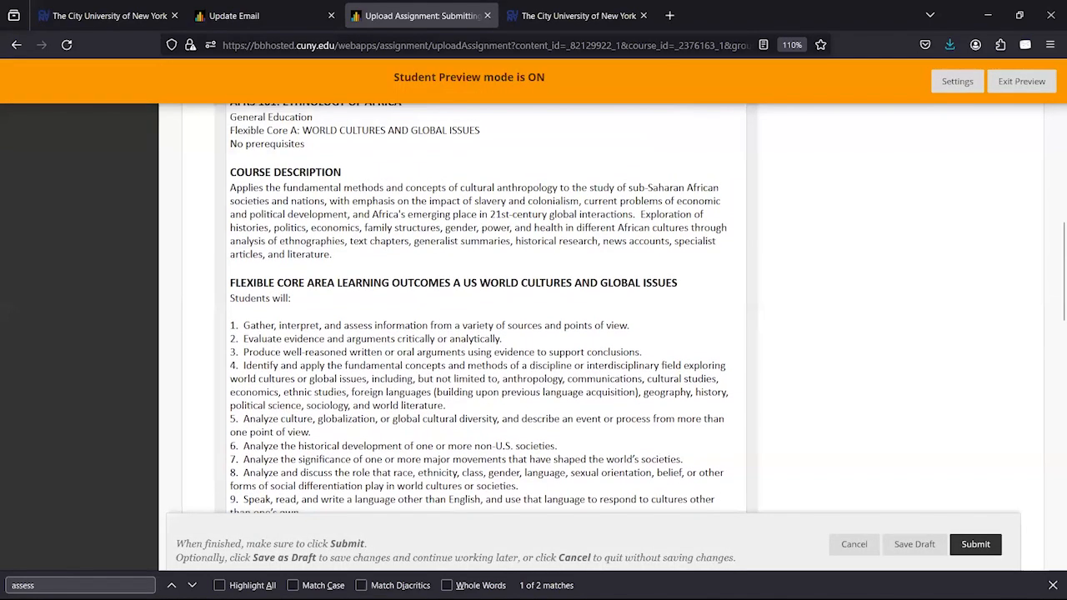
{"action": "scroll", "coordinate": [480, 308], "scroll_direction": "down", "scroll_amount": 5}
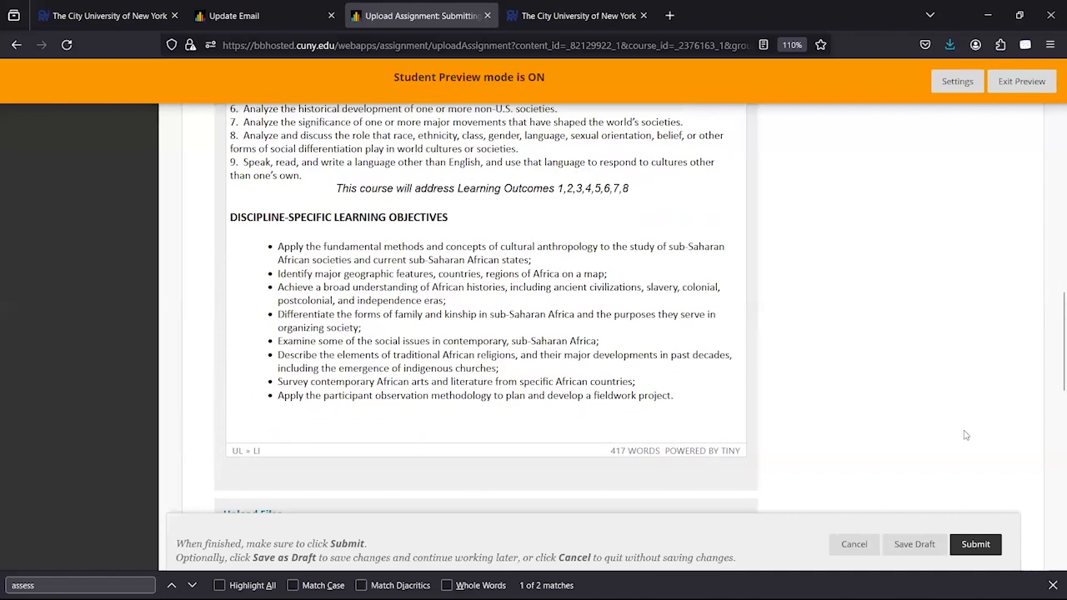
{"action": "scroll", "coordinate": [965, 435], "scroll_direction": "down", "scroll_amount": 4}
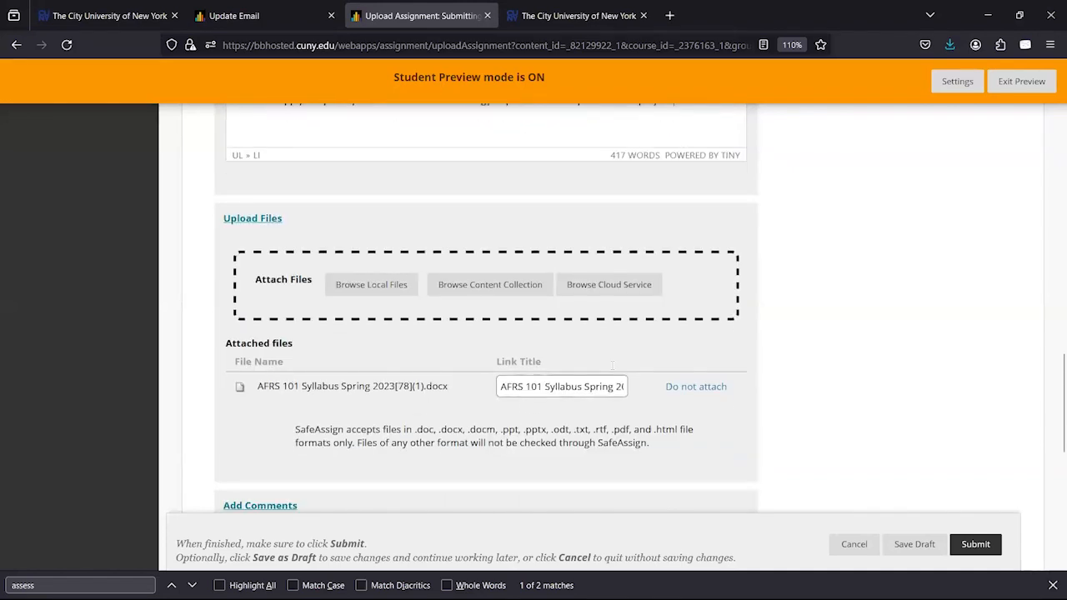
{"action": "scroll", "coordinate": [820, 350], "scroll_direction": "down", "scroll_amount": 4}
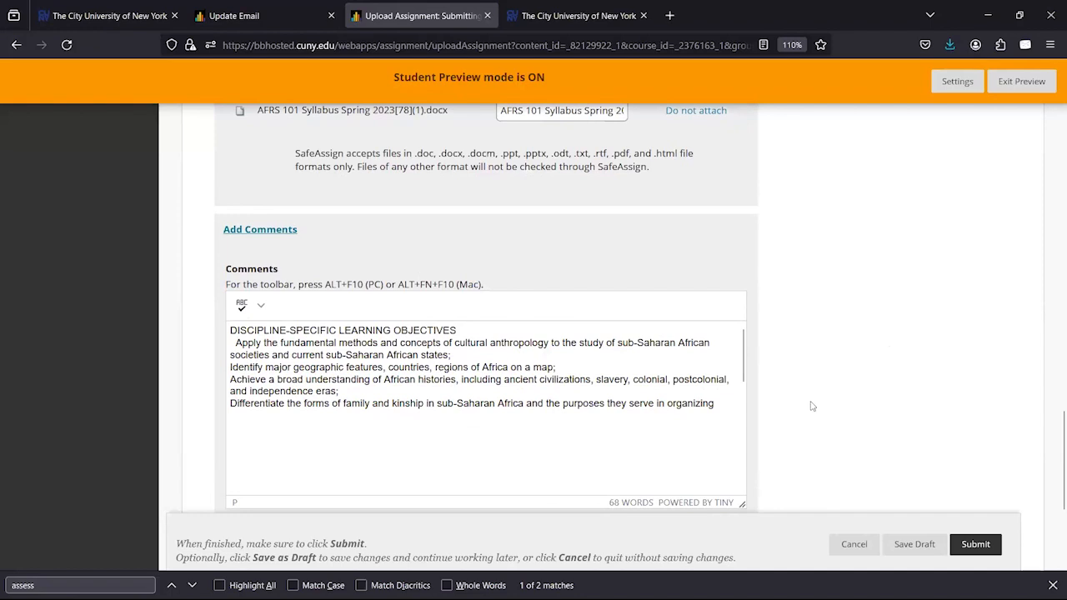
{"action": "left_click", "coordinate": [980, 548]}
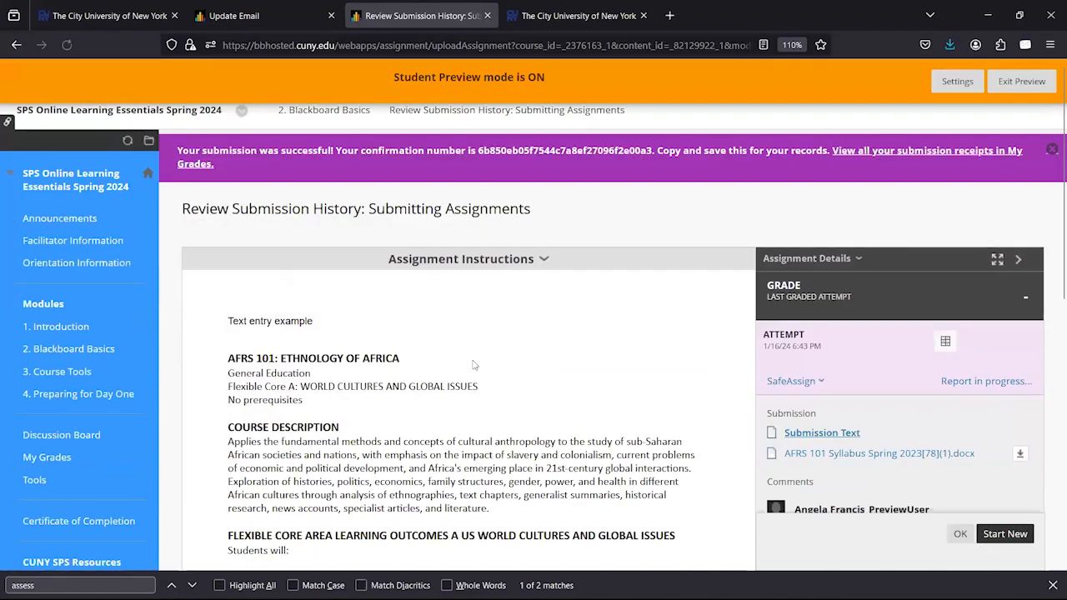
- Review the submitted text, preview the attached file AFRS 101 Syllabus Spring 2023[78](1).docx and read the submission's comments
{"action": "scroll", "coordinate": [464, 358], "scroll_direction": "down", "scroll_amount": 2}
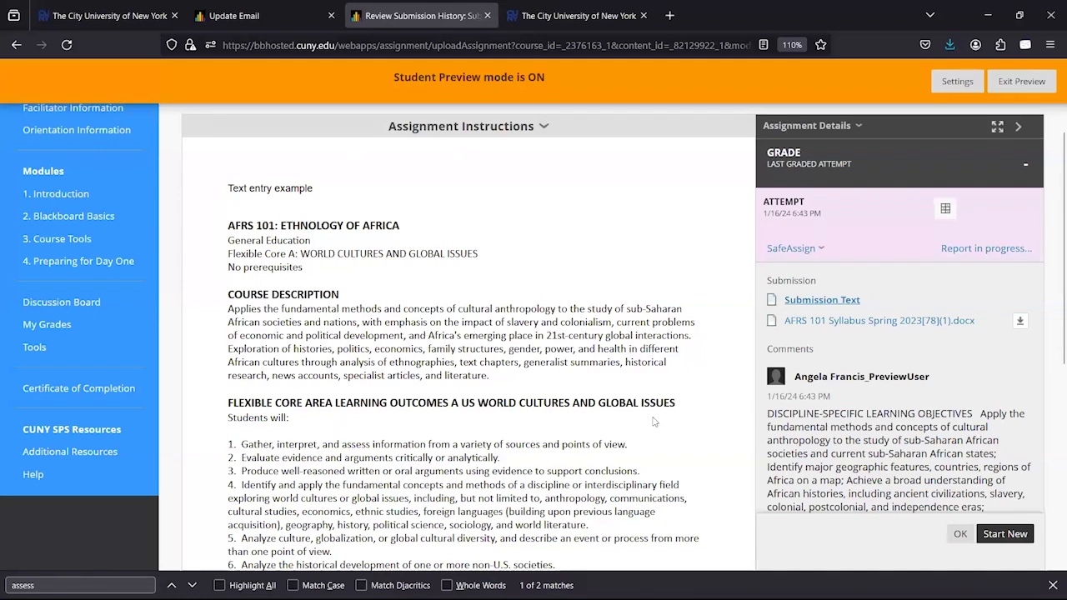
{"action": "left_click", "coordinate": [843, 324]}
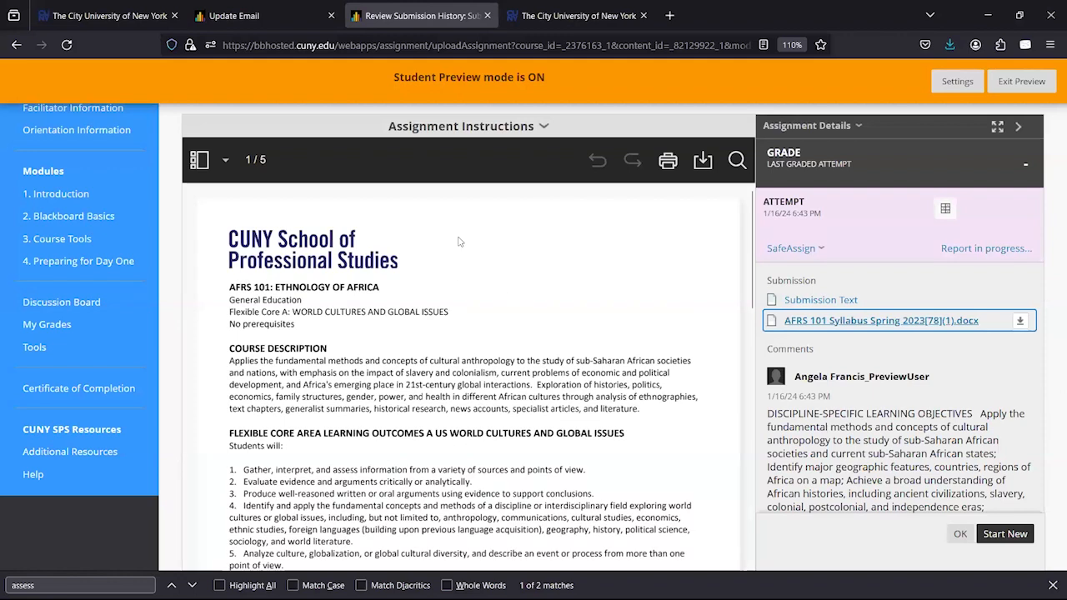
{"action": "scroll", "coordinate": [458, 242], "scroll_direction": "down", "scroll_amount": 10}
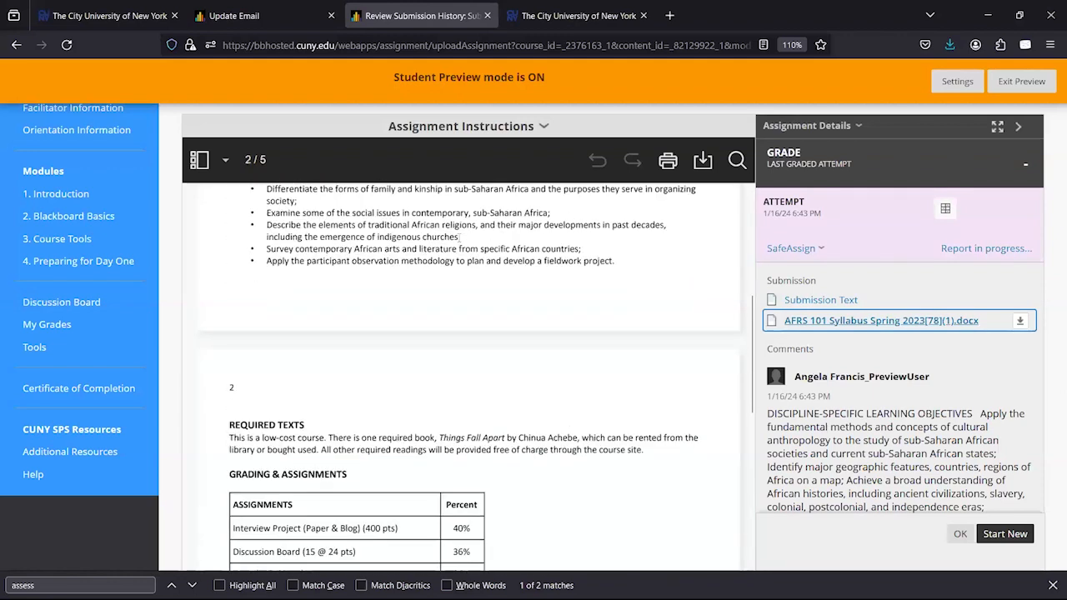
{"action": "scroll", "coordinate": [460, 237], "scroll_direction": "down", "scroll_amount": 10}
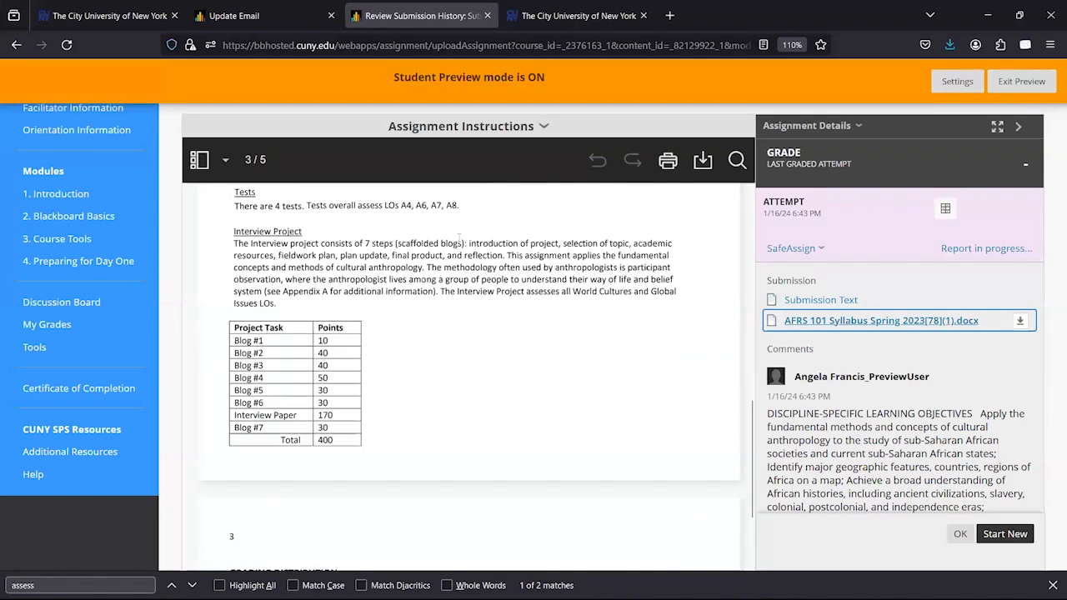
{"action": "left_click", "coordinate": [791, 454]}
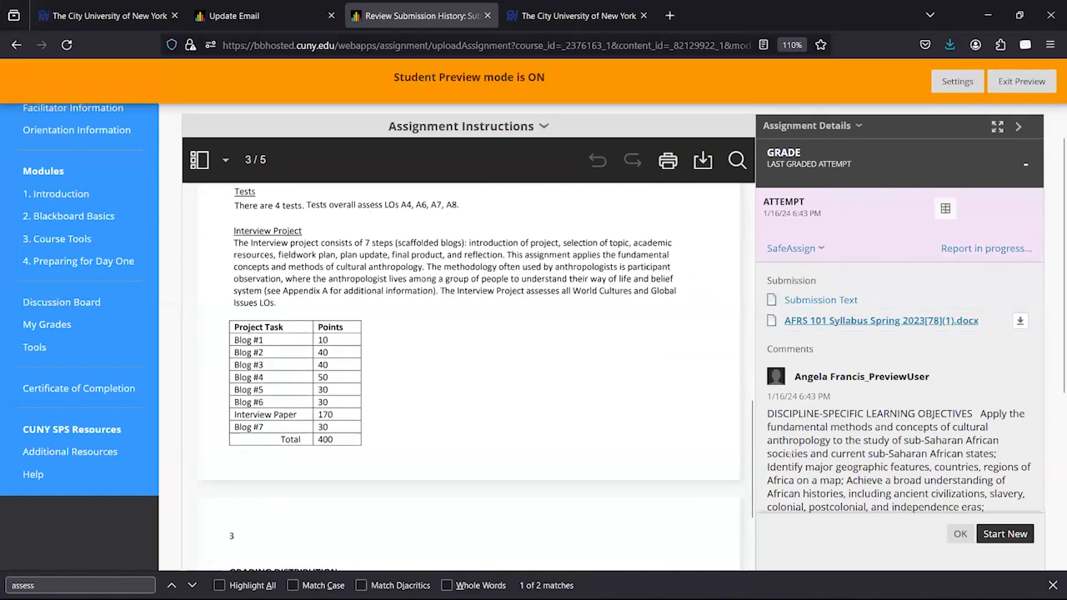
{"action": "scroll", "coordinate": [791, 454], "scroll_direction": "down", "scroll_amount": 2}
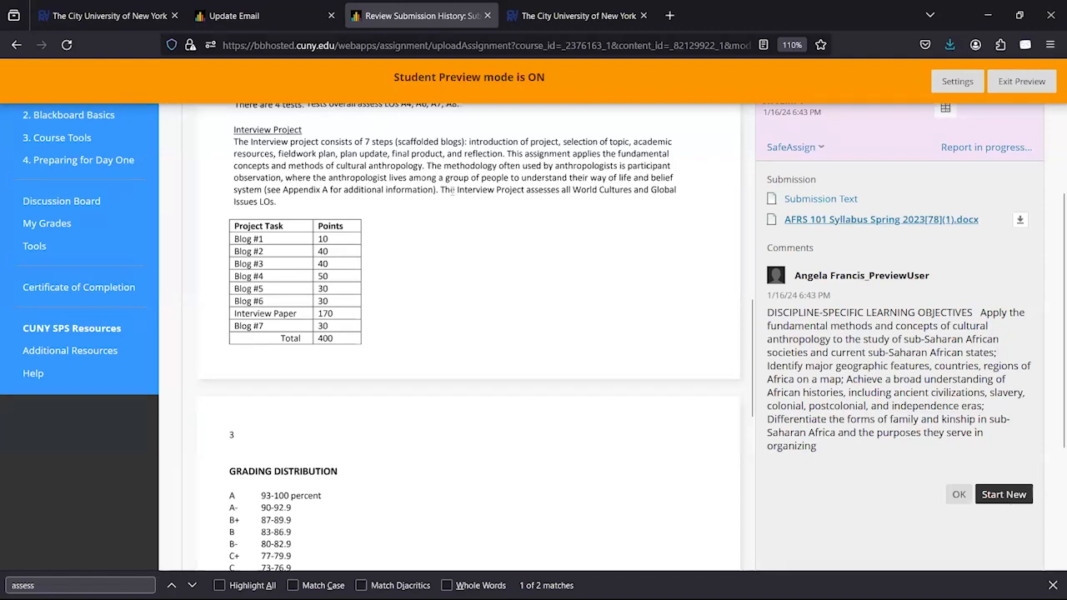
- Start a new attempt at the Submitting Assignments assignment and look over its instructions and submission sections
{"action": "left_click", "coordinate": [1005, 495]}
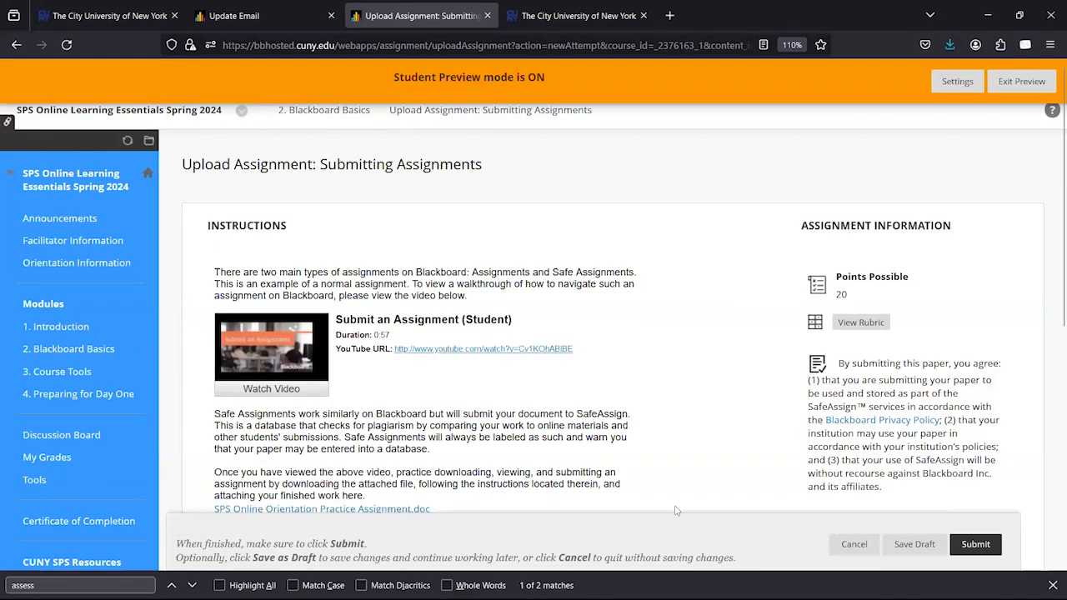
{"action": "scroll", "coordinate": [677, 505], "scroll_direction": "down", "scroll_amount": 5}
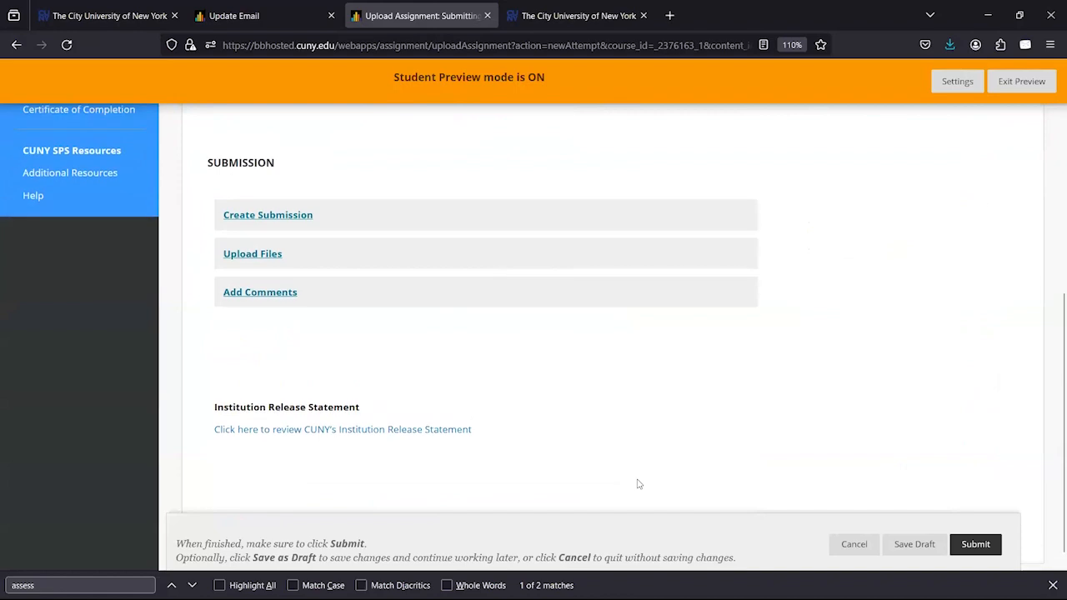
{"action": "scroll", "coordinate": [638, 484], "scroll_direction": "up", "scroll_amount": 5}
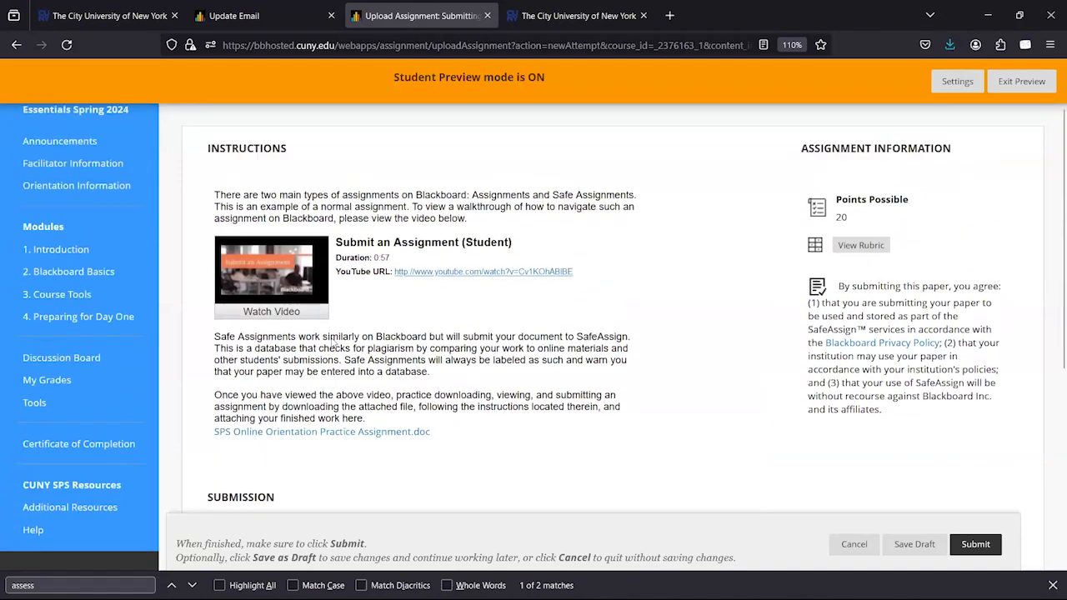
{"action": "scroll", "coordinate": [334, 344], "scroll_direction": "up", "scroll_amount": 1}
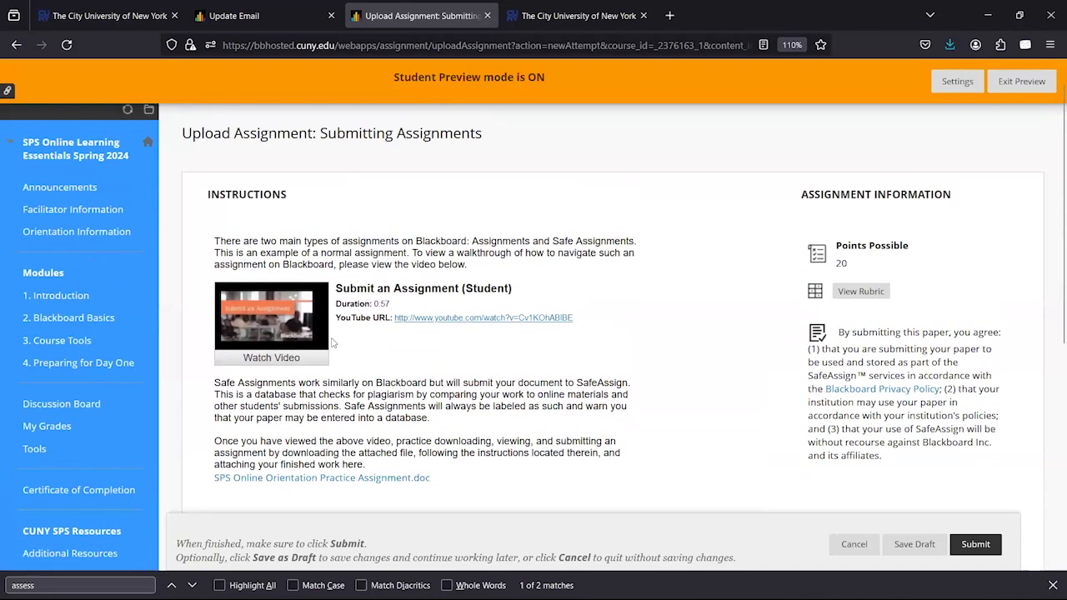
- Go to My Grades and check the grading status of the submitted assignment and the Time Management discussion
{"action": "left_click", "coordinate": [43, 426]}
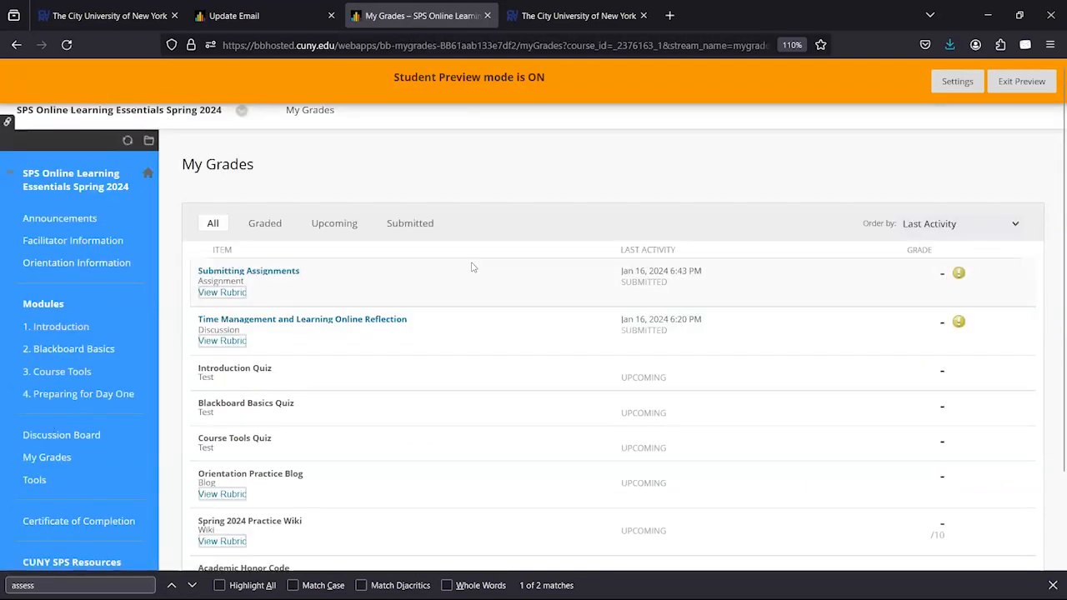
{"action": "scroll", "coordinate": [470, 267], "scroll_direction": "down", "scroll_amount": 2}
{"action": "mouse_move", "coordinate": [960, 171]}
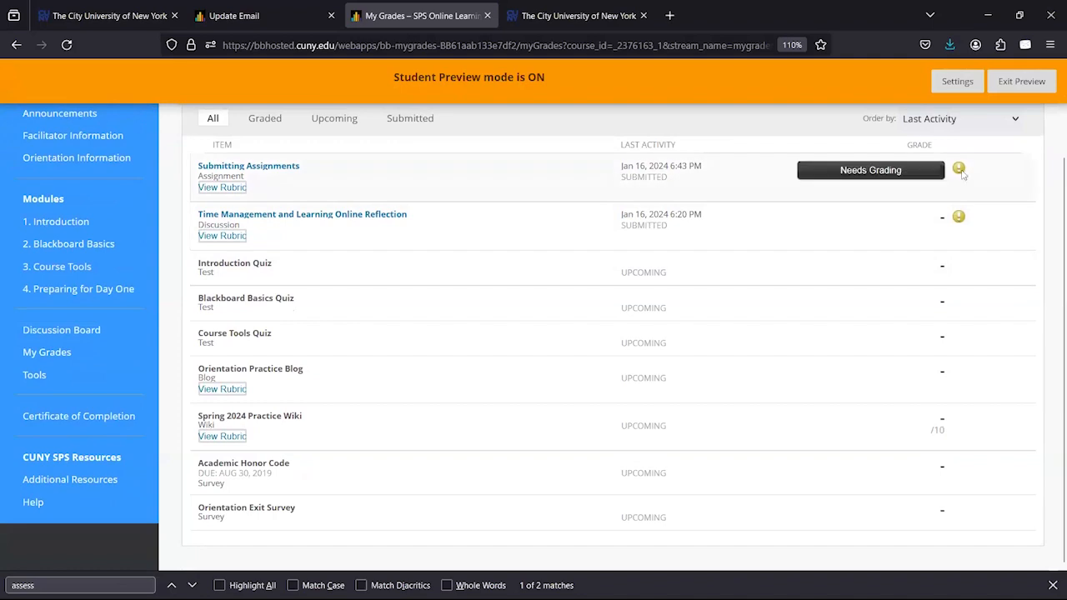
{"action": "mouse_move", "coordinate": [958, 215]}
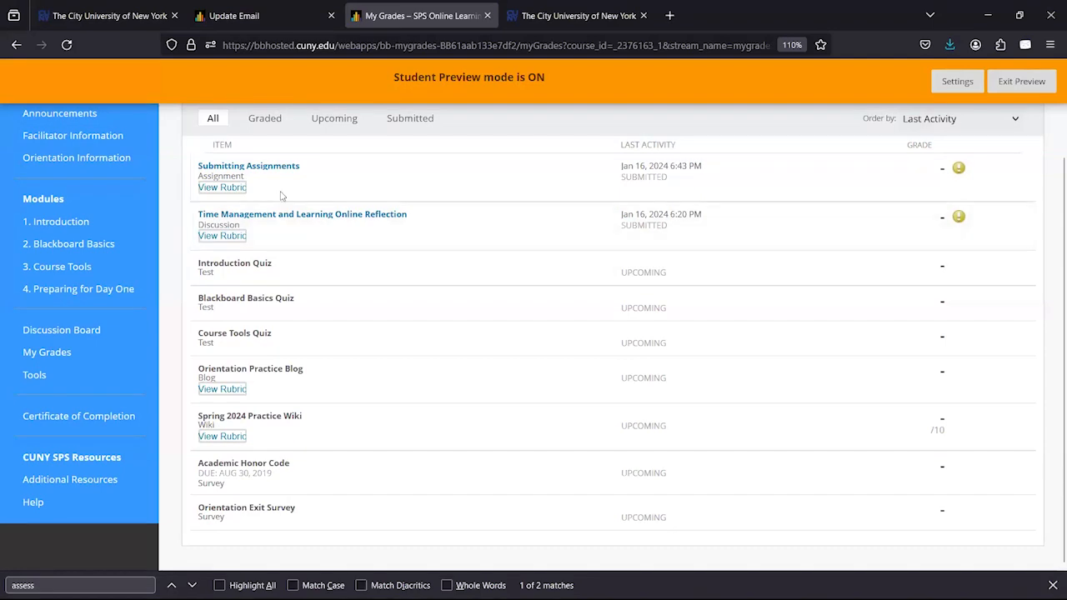
- View the rubric for the Time Management and Learning Online Reflection discussion in a maximized window, and close it
{"action": "left_click", "coordinate": [232, 237]}
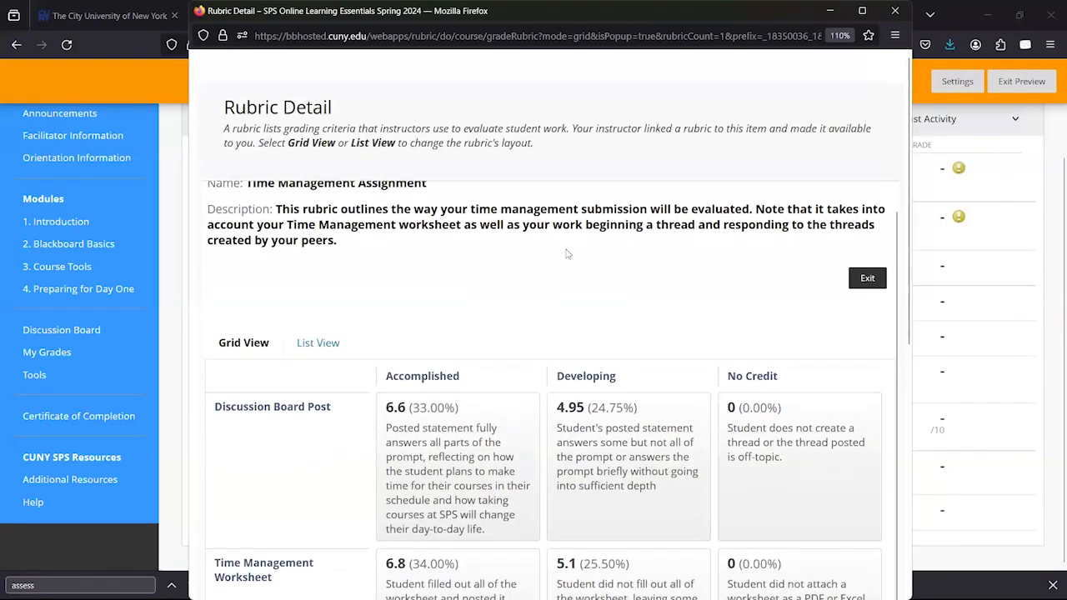
{"action": "left_click", "coordinate": [862, 11]}
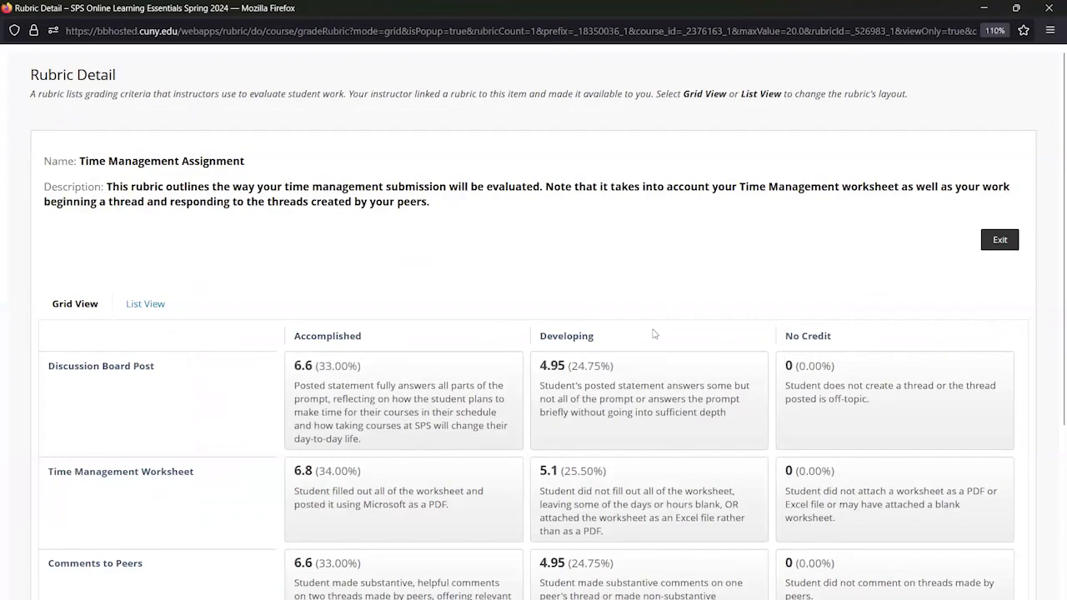
{"action": "scroll", "coordinate": [655, 333], "scroll_direction": "down", "scroll_amount": 3}
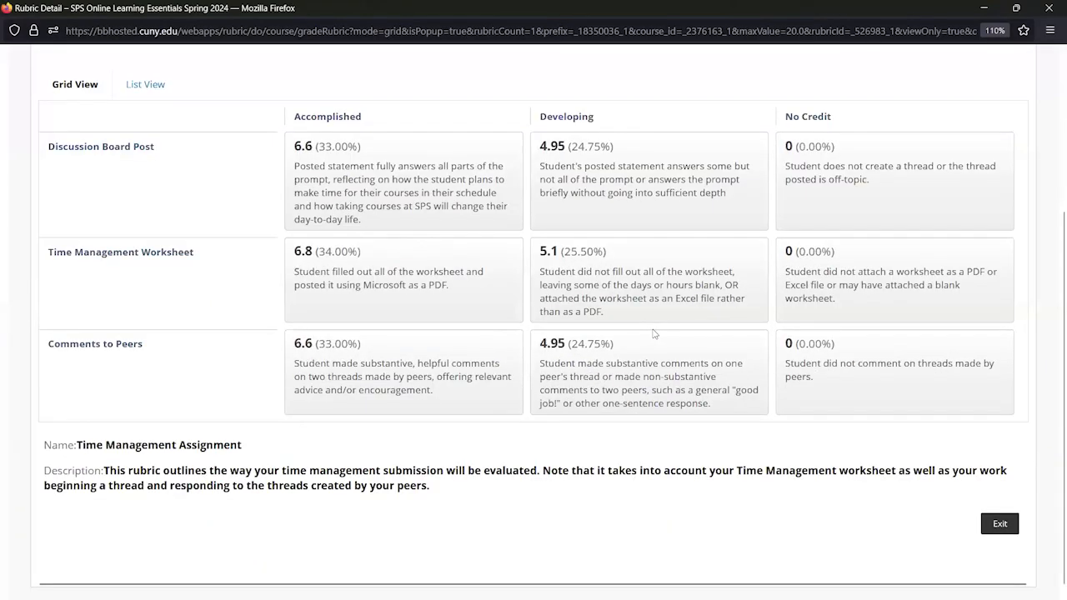
{"action": "left_click", "coordinate": [1049, 9]}
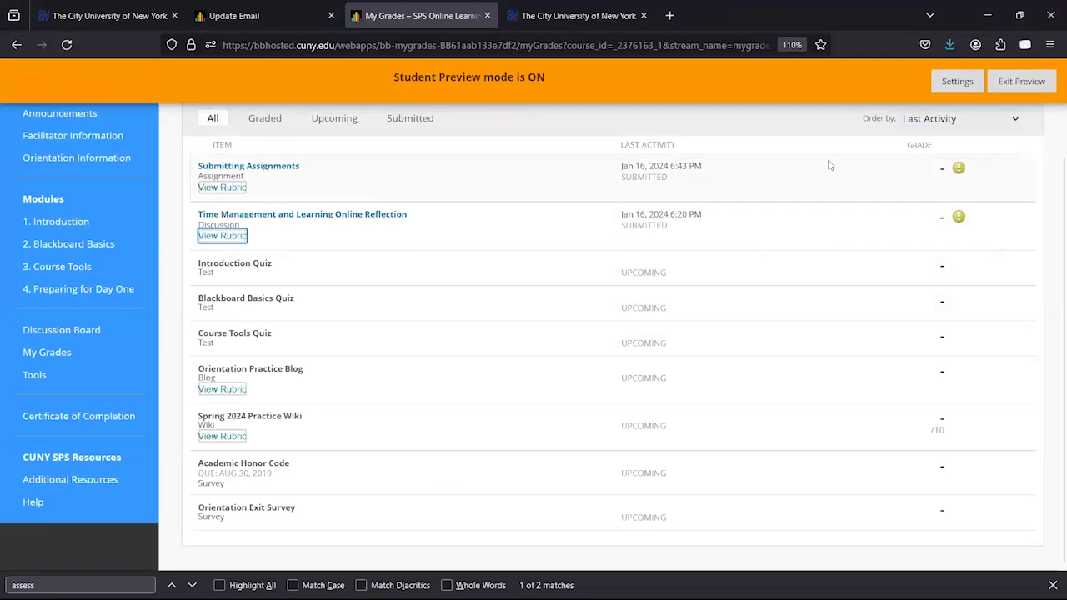
- Exit Student Preview, keeping the preview user and all data
{"action": "scroll", "coordinate": [830, 165], "scroll_direction": "up", "scroll_amount": 2}
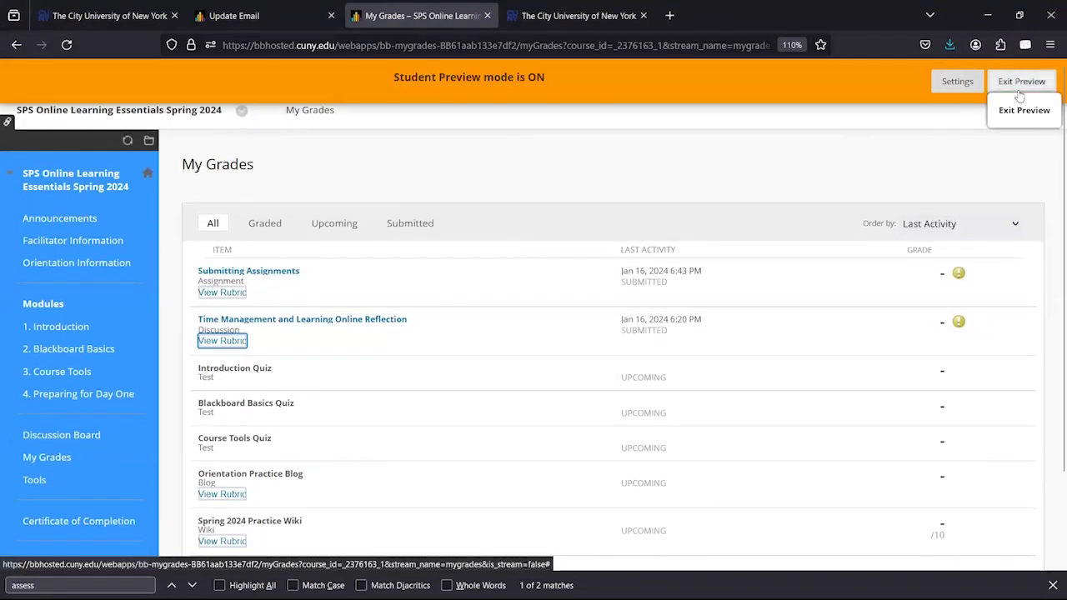
{"action": "left_click", "coordinate": [1017, 90]}
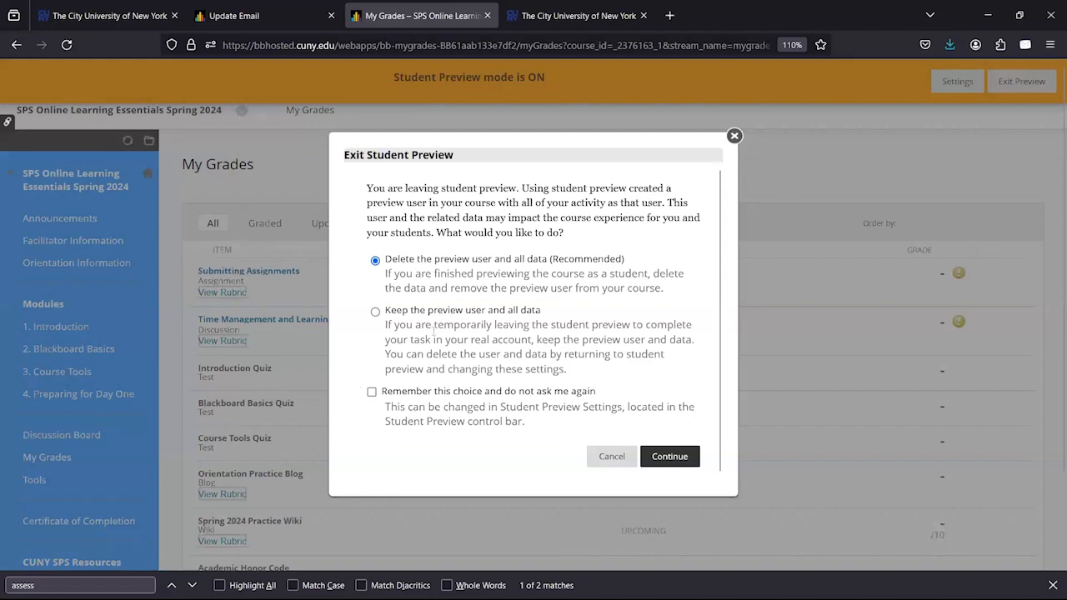
{"action": "left_click", "coordinate": [375, 312]}
{"action": "left_click", "coordinate": [672, 457]}
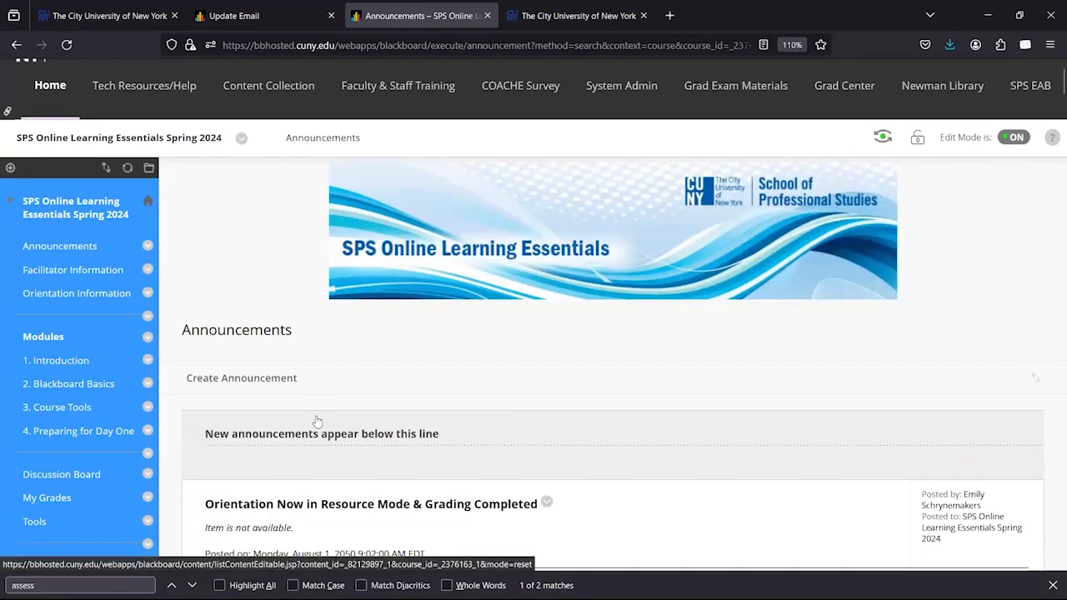
- Collapse Organization Tools, expand the Grade Center and open its Needs Grading page
{"action": "scroll", "coordinate": [6, 380], "scroll_direction": "down", "scroll_amount": 3}
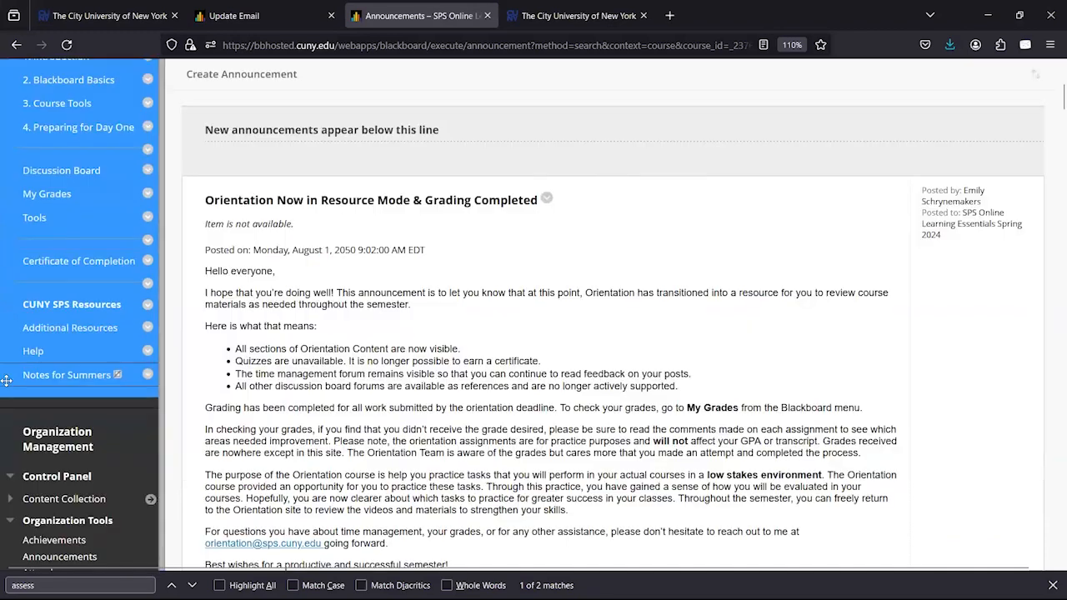
{"action": "scroll", "coordinate": [6, 380], "scroll_direction": "down", "scroll_amount": 1}
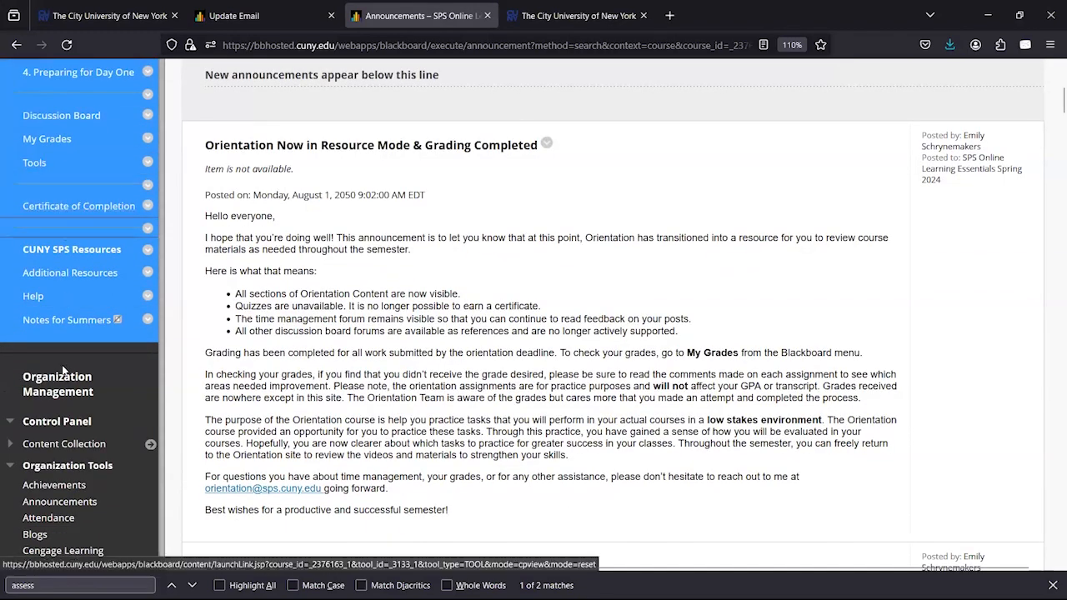
{"action": "left_click", "coordinate": [73, 468]}
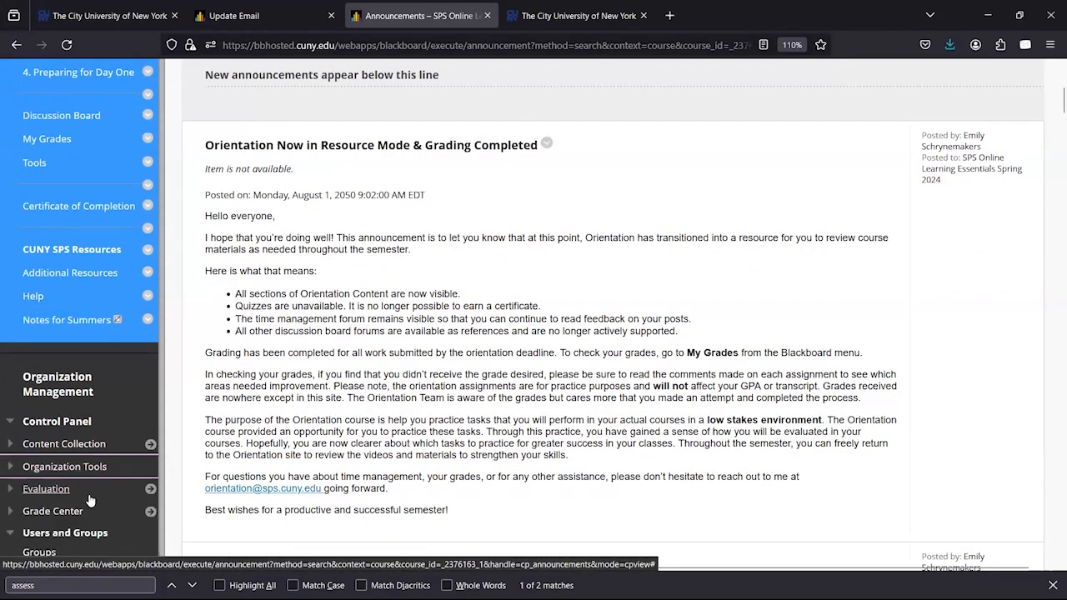
{"action": "scroll", "coordinate": [62, 500], "scroll_direction": "down", "scroll_amount": 1}
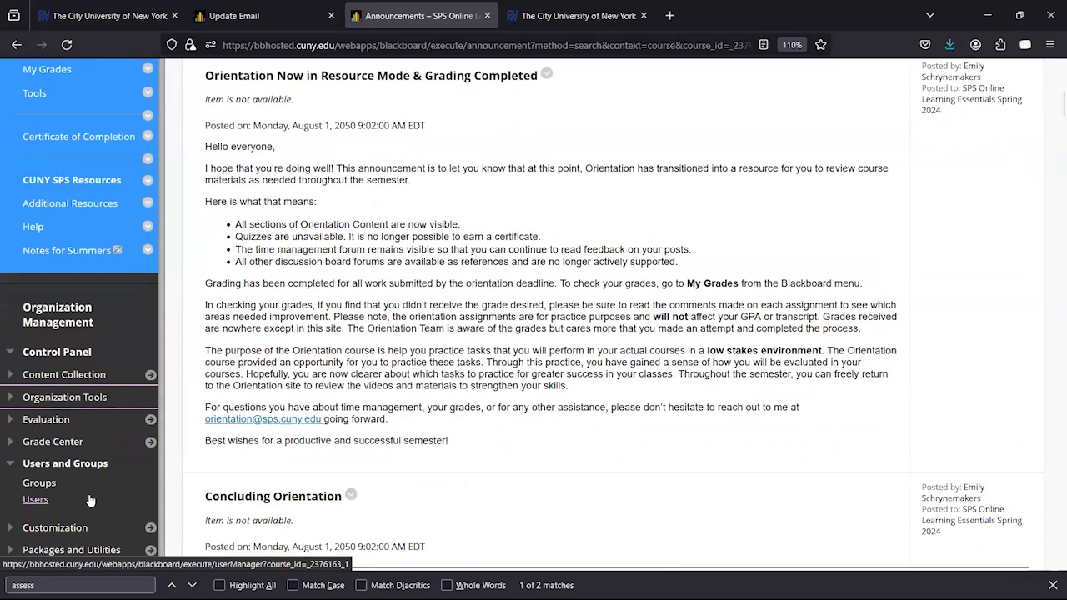
{"action": "left_click", "coordinate": [52, 441]}
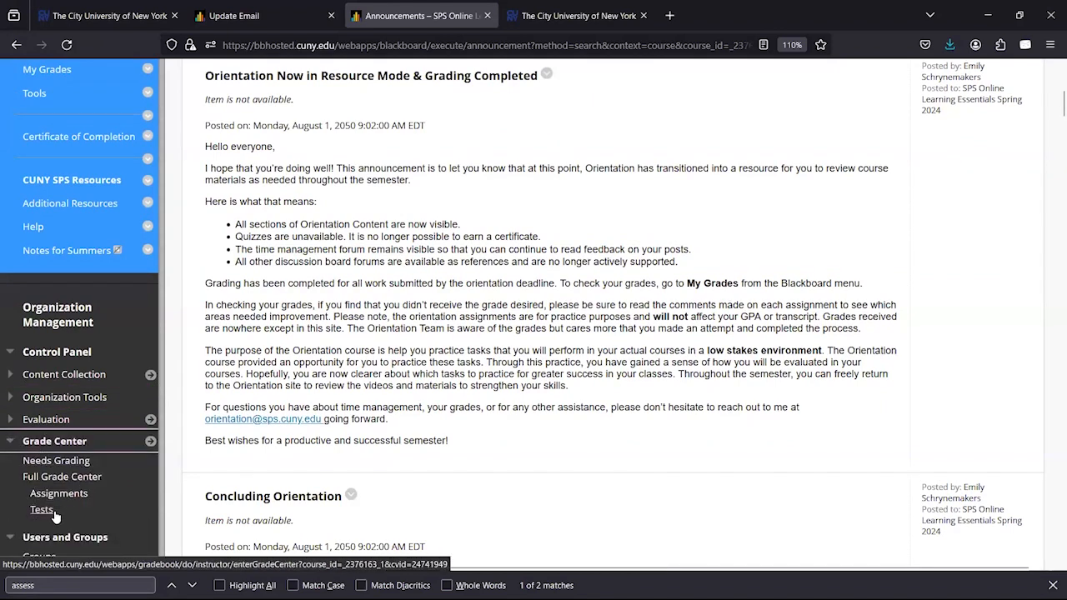
{"action": "left_click", "coordinate": [42, 465]}
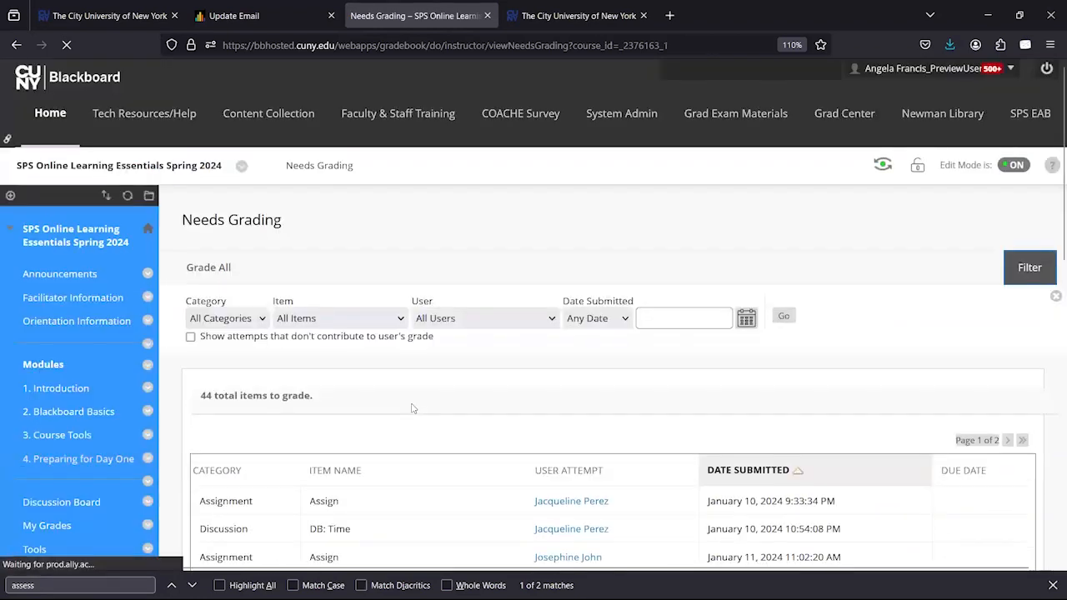
- Show all items that need grading on one page and open the preview user's assignment attempt for grading
{"action": "scroll", "coordinate": [409, 409], "scroll_direction": "down", "scroll_amount": 3}
{"action": "scroll", "coordinate": [467, 173], "scroll_direction": "down", "scroll_amount": 9}
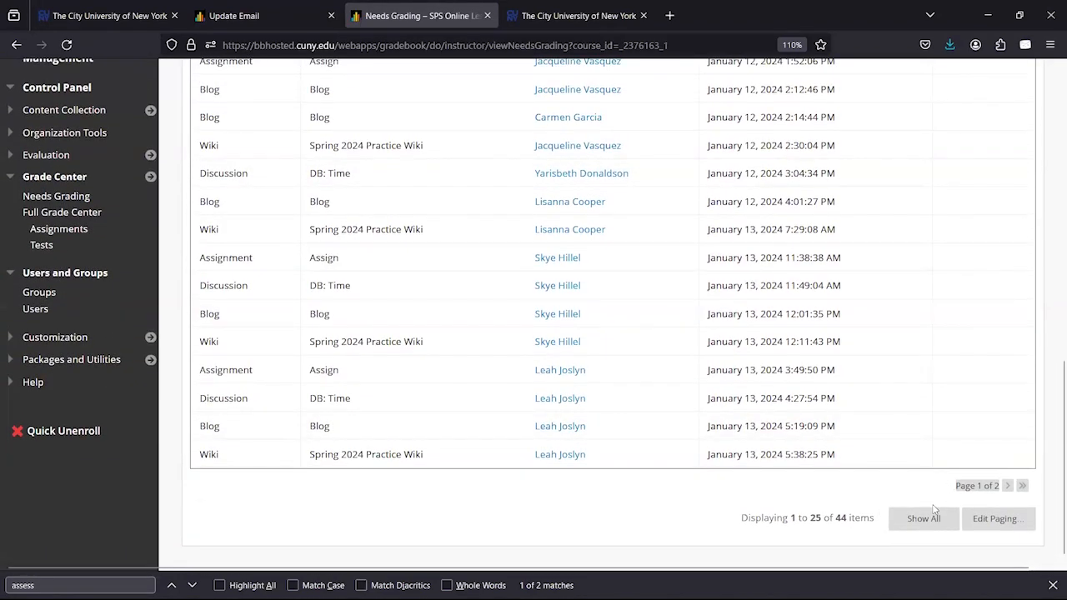
{"action": "left_click", "coordinate": [936, 517]}
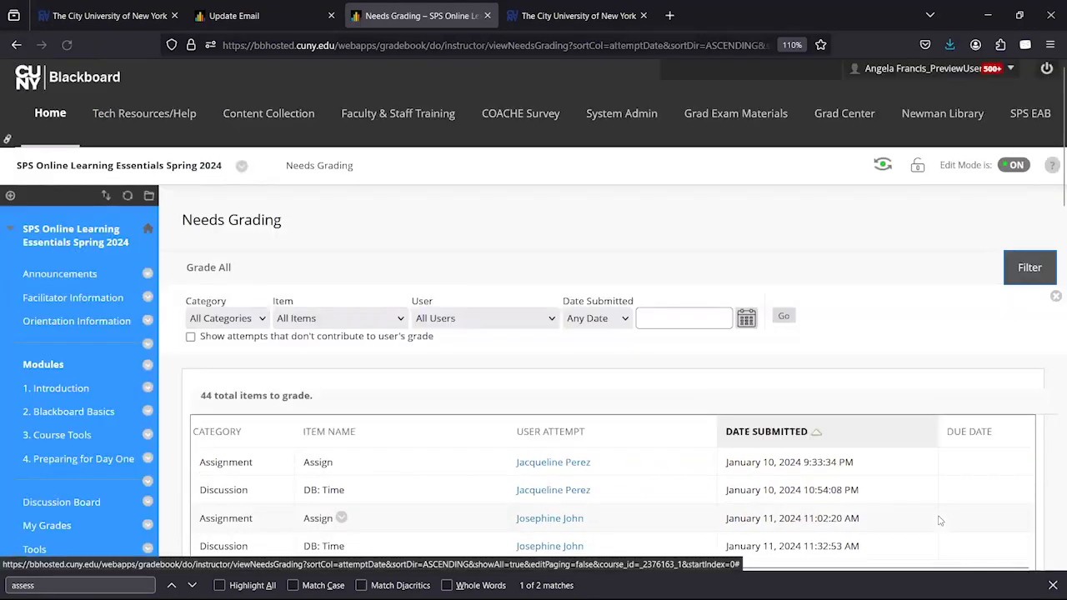
{"action": "scroll", "coordinate": [939, 520], "scroll_direction": "down", "scroll_amount": 15}
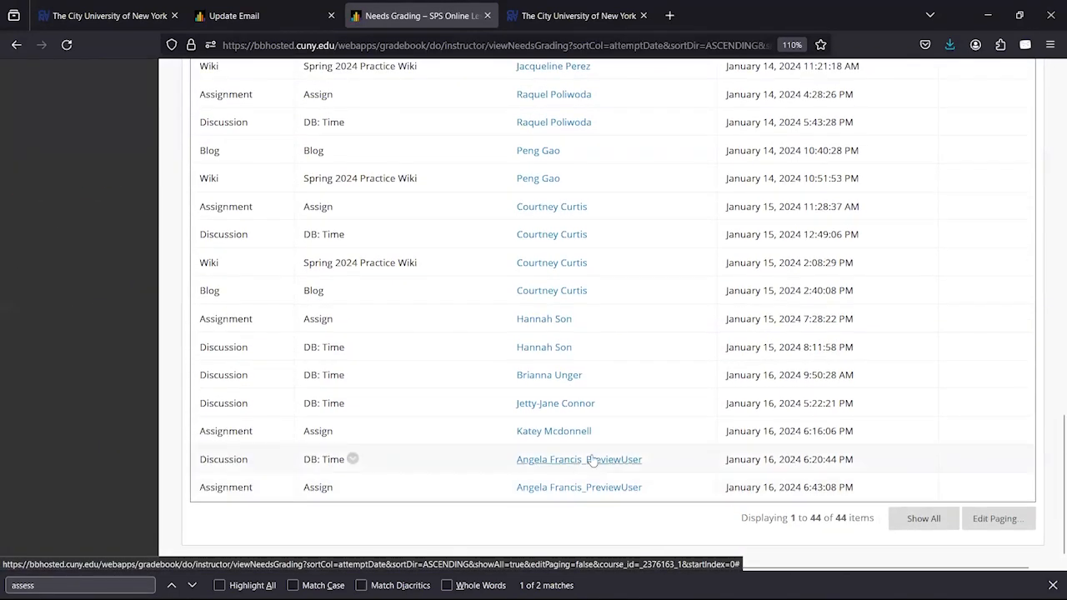
{"action": "left_click", "coordinate": [602, 487]}
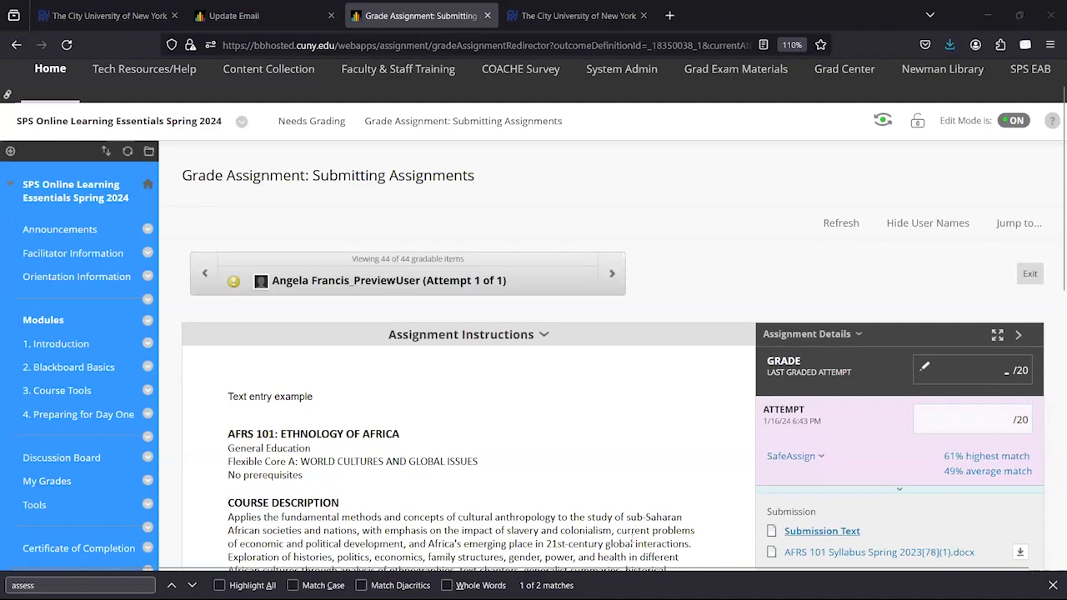
- Look through the submitted text and comments of the attempt, and expand its rubric and feedback section
{"action": "scroll", "coordinate": [693, 390], "scroll_direction": "down", "scroll_amount": 4}
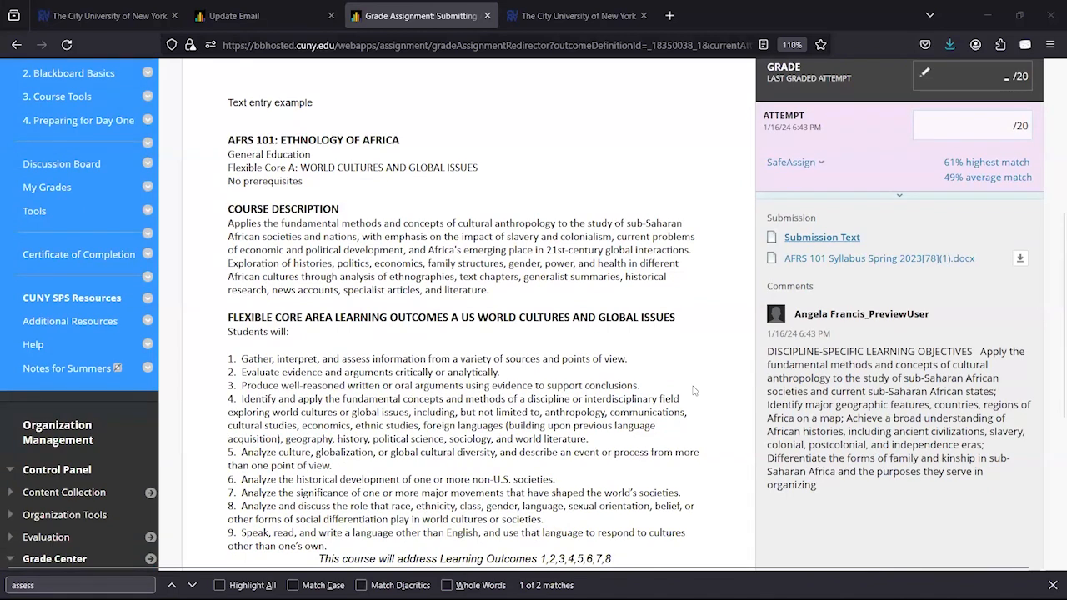
{"action": "scroll", "coordinate": [575, 186], "scroll_direction": "up", "scroll_amount": 2}
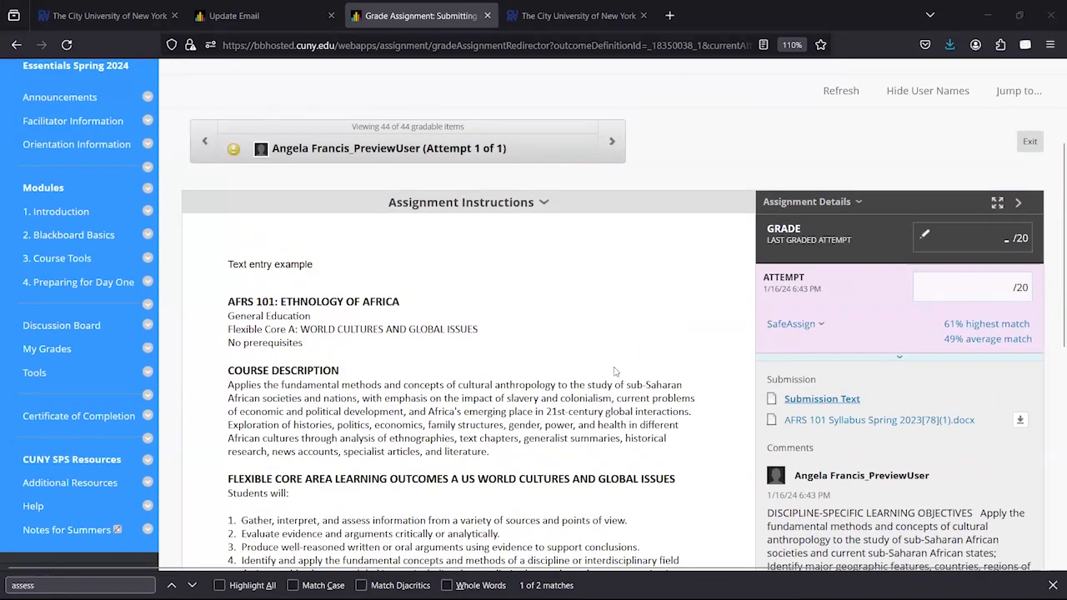
{"action": "scroll", "coordinate": [615, 368], "scroll_direction": "down", "scroll_amount": 3}
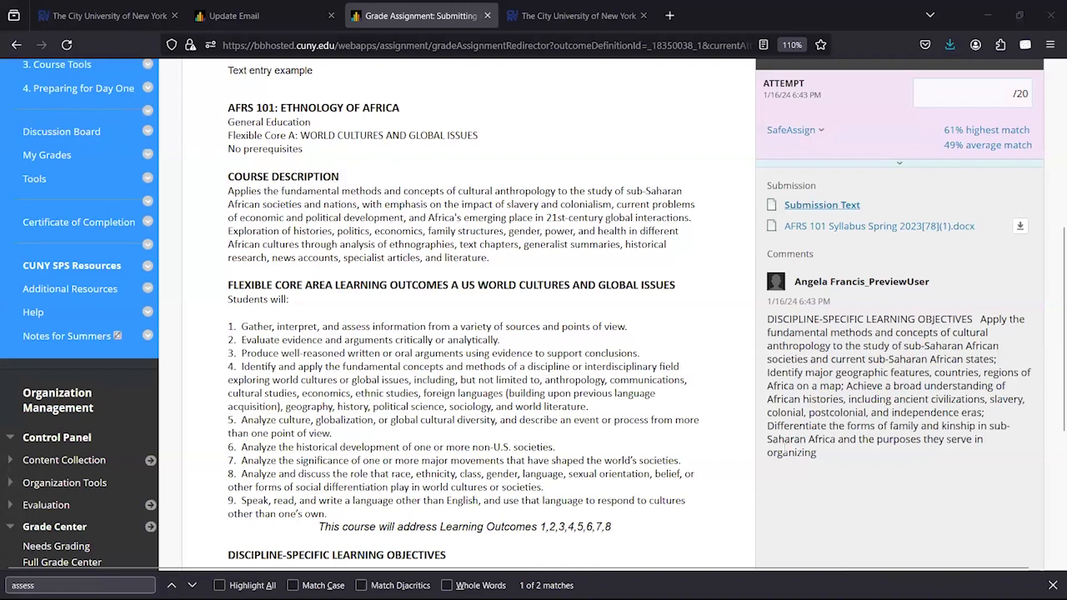
{"action": "scroll", "coordinate": [784, 450], "scroll_direction": "up", "scroll_amount": 3}
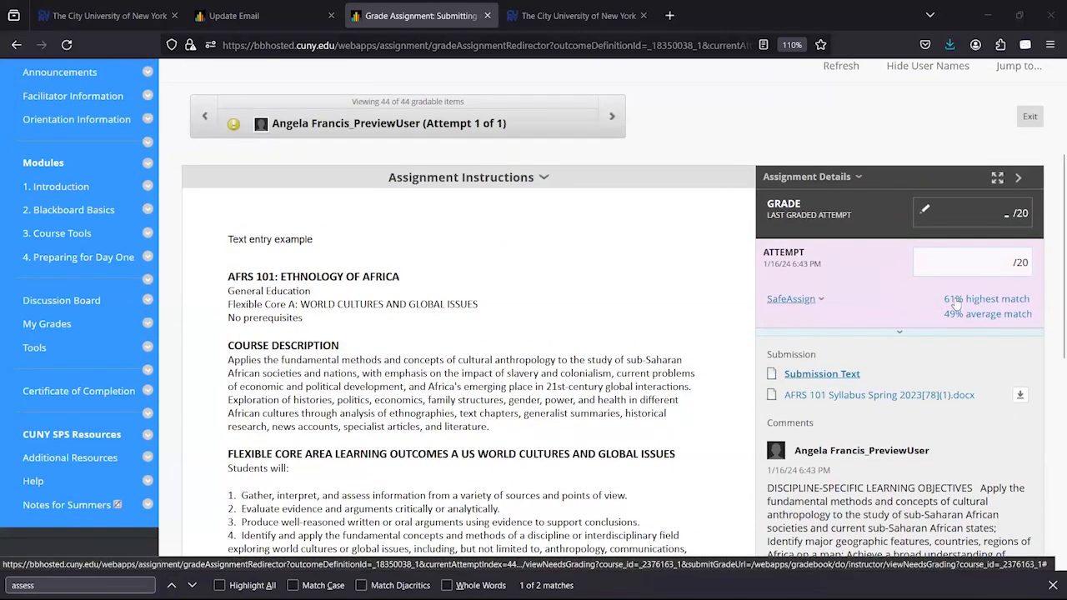
{"action": "left_click", "coordinate": [889, 332]}
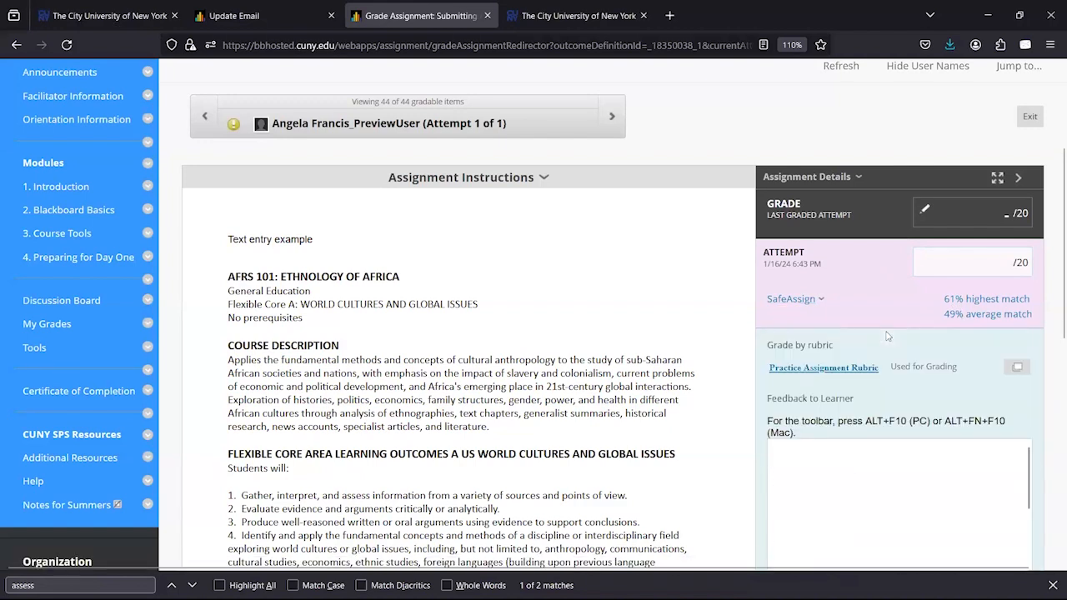
- Expand the attempt's SafeAssign results and open the originality report
{"action": "left_click", "coordinate": [980, 316]}
{"action": "scroll", "coordinate": [917, 350], "scroll_direction": "down", "scroll_amount": 3}
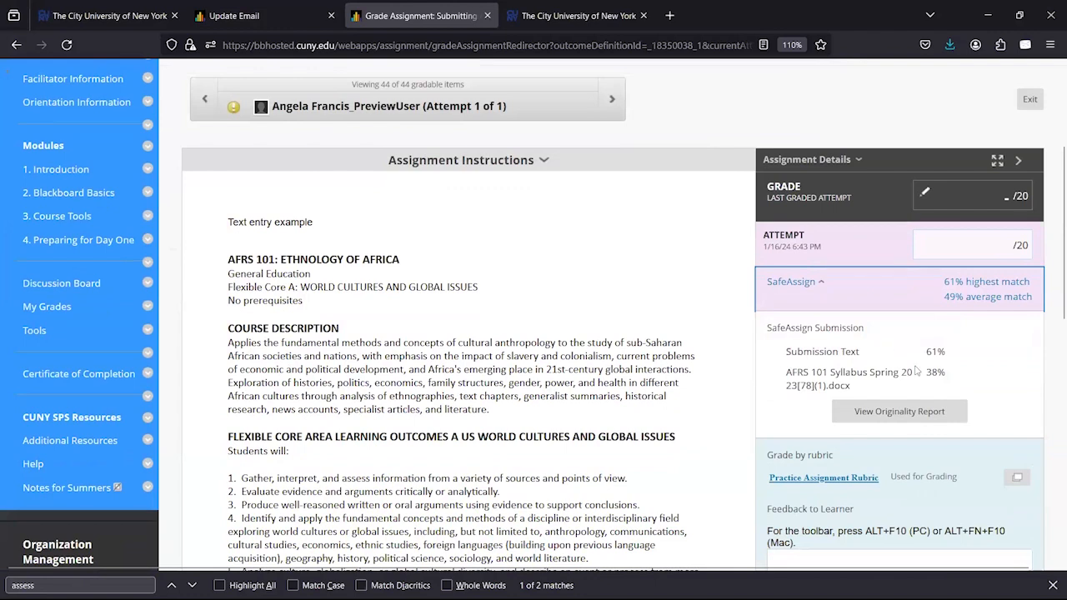
{"action": "left_click", "coordinate": [898, 411]}
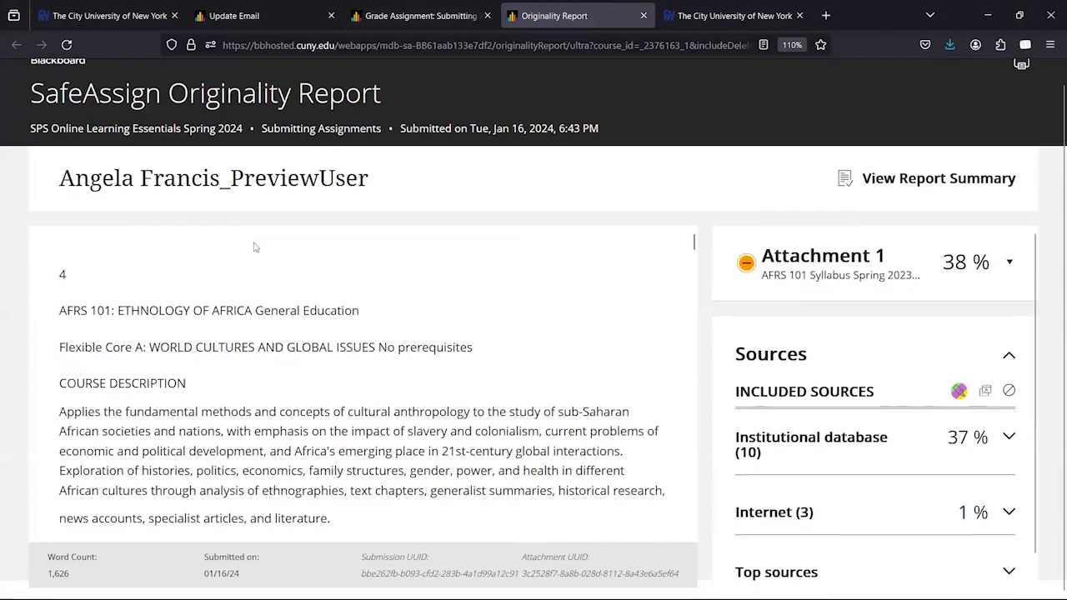
- Examine the highlighted passages in the originality report, compare two matches with their original sources, and return to the grading page
{"action": "scroll", "coordinate": [352, 386], "scroll_direction": "down", "scroll_amount": 5}
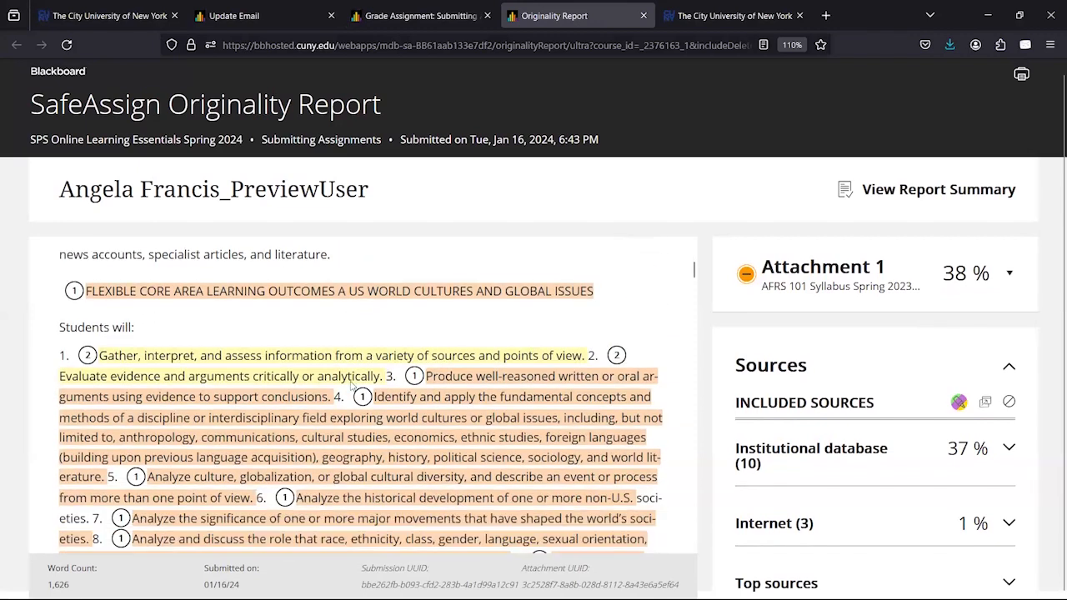
{"action": "scroll", "coordinate": [352, 386], "scroll_direction": "down", "scroll_amount": 3}
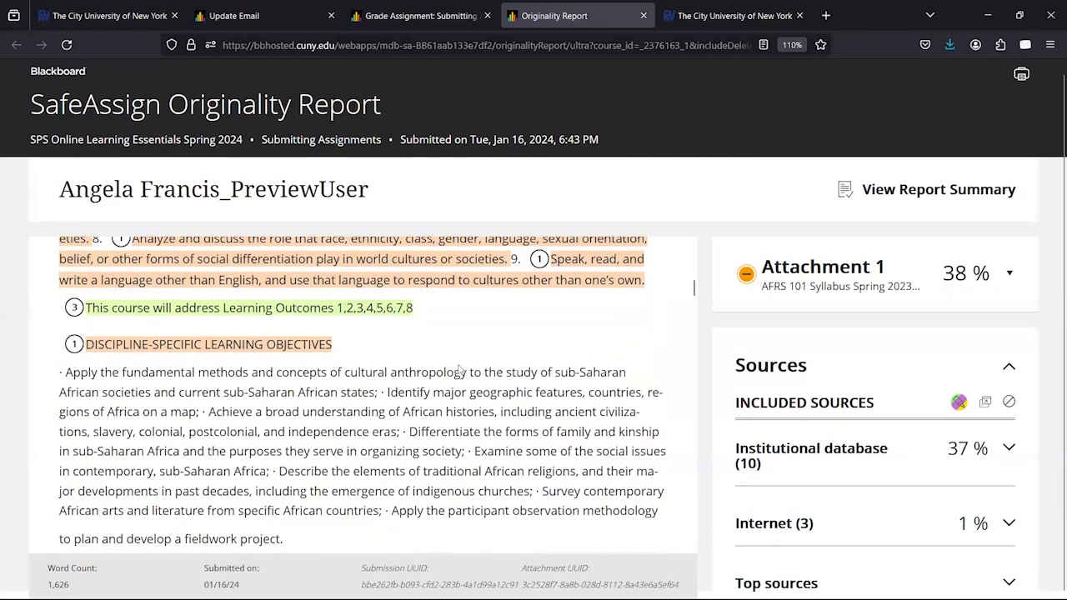
{"action": "scroll", "coordinate": [414, 342], "scroll_direction": "up", "scroll_amount": 2}
{"action": "left_click", "coordinate": [415, 342]}
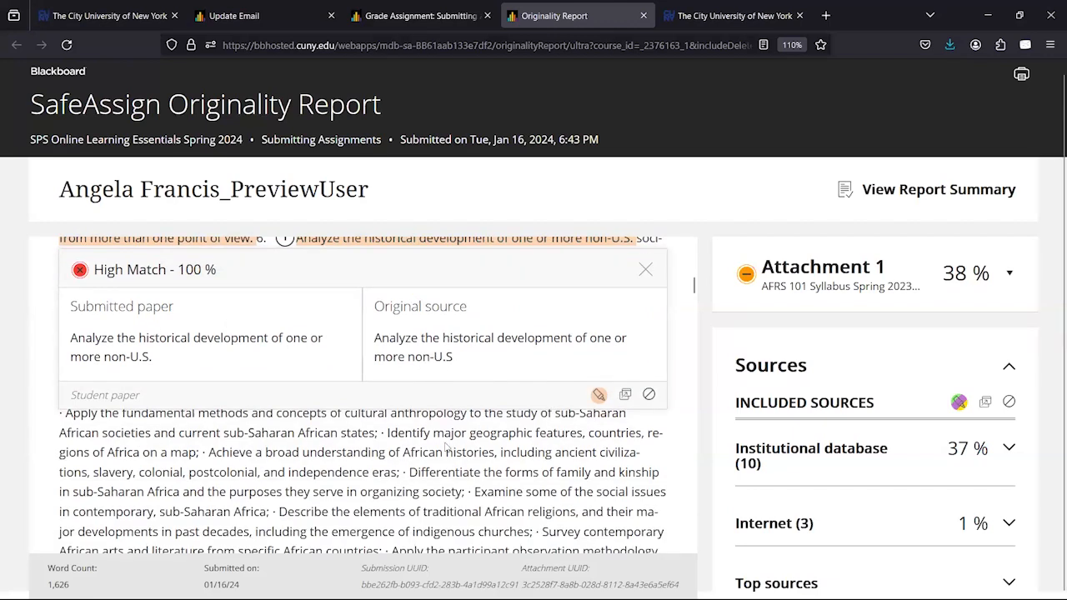
{"action": "scroll", "coordinate": [435, 370], "scroll_direction": "down", "scroll_amount": 5}
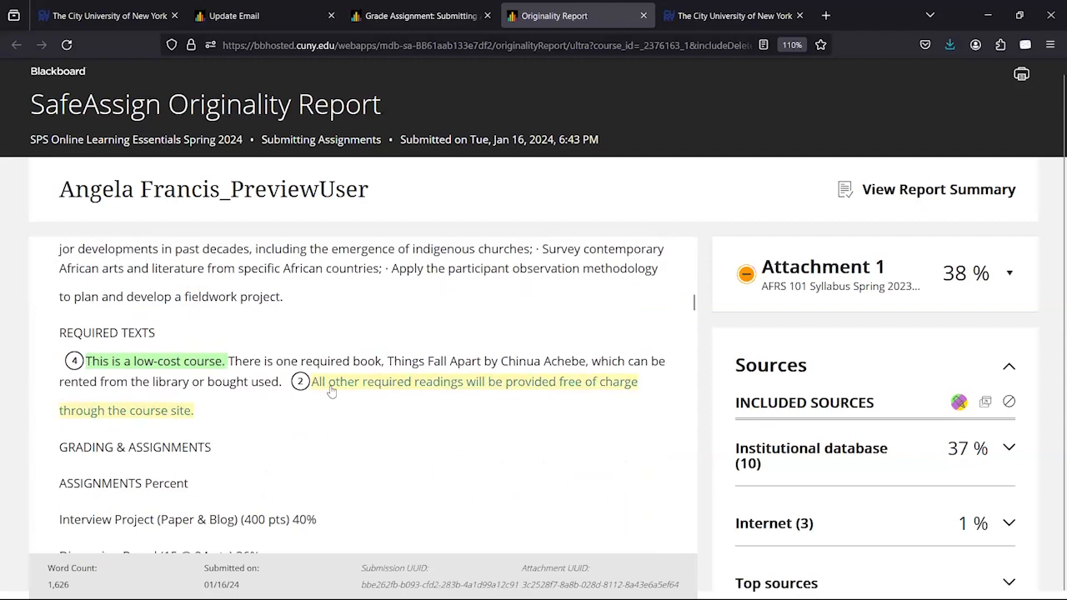
{"action": "left_click", "coordinate": [331, 392]}
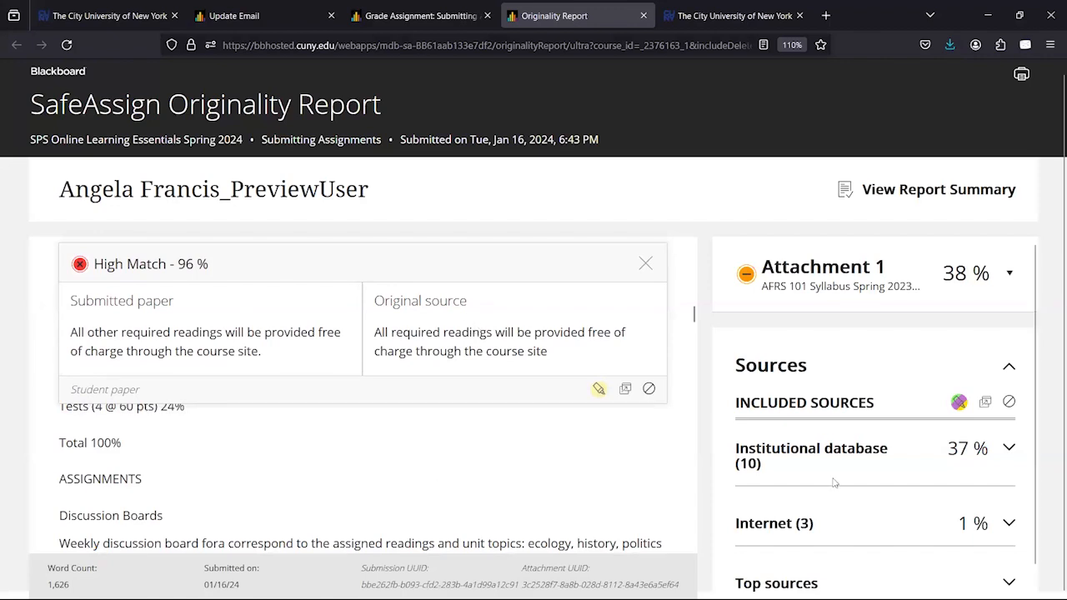
{"action": "scroll", "coordinate": [834, 482], "scroll_direction": "down", "scroll_amount": 1}
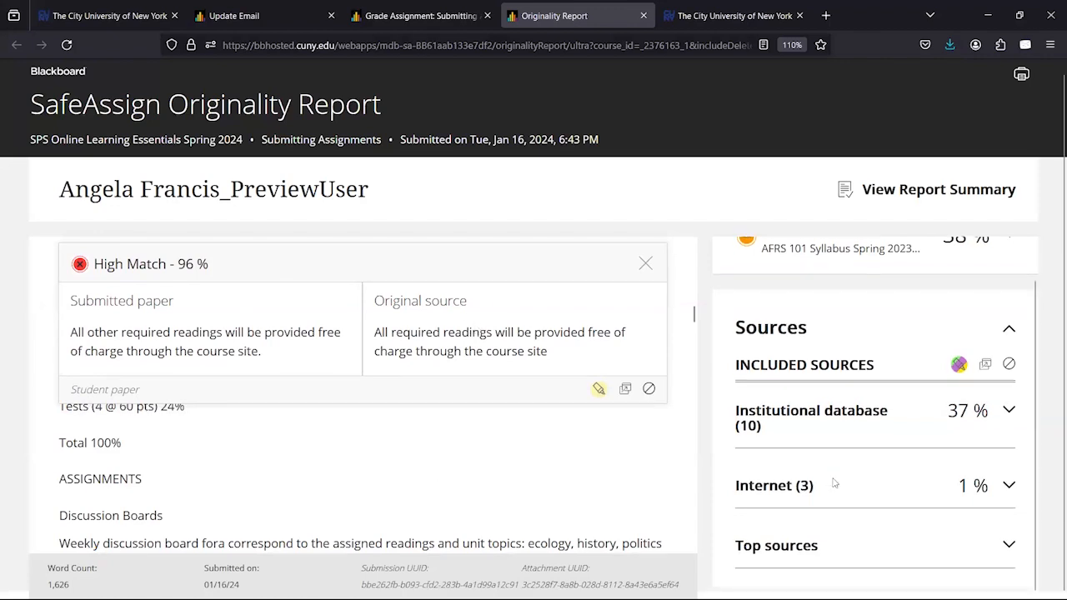
{"action": "left_click", "coordinate": [464, 6]}
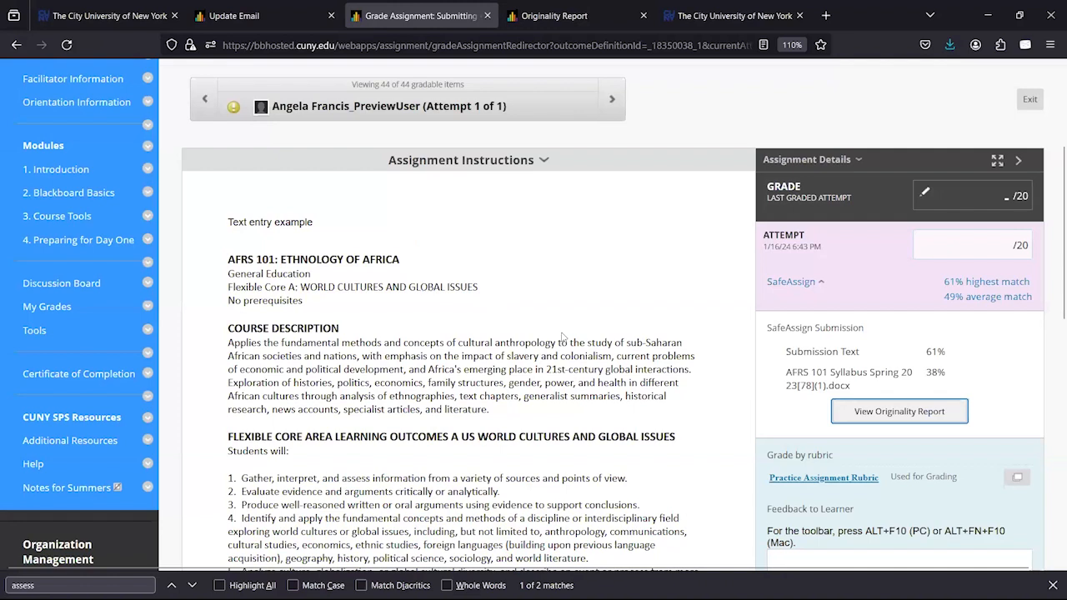
- In the Practice Assignment Rubric, show the descriptions and rate Content as Competent (7.5 points) and Formatting as Proficient (10 points)
{"action": "scroll", "coordinate": [563, 336], "scroll_direction": "down", "scroll_amount": 3}
{"action": "scroll", "coordinate": [450, 209], "scroll_direction": "up", "scroll_amount": 2}
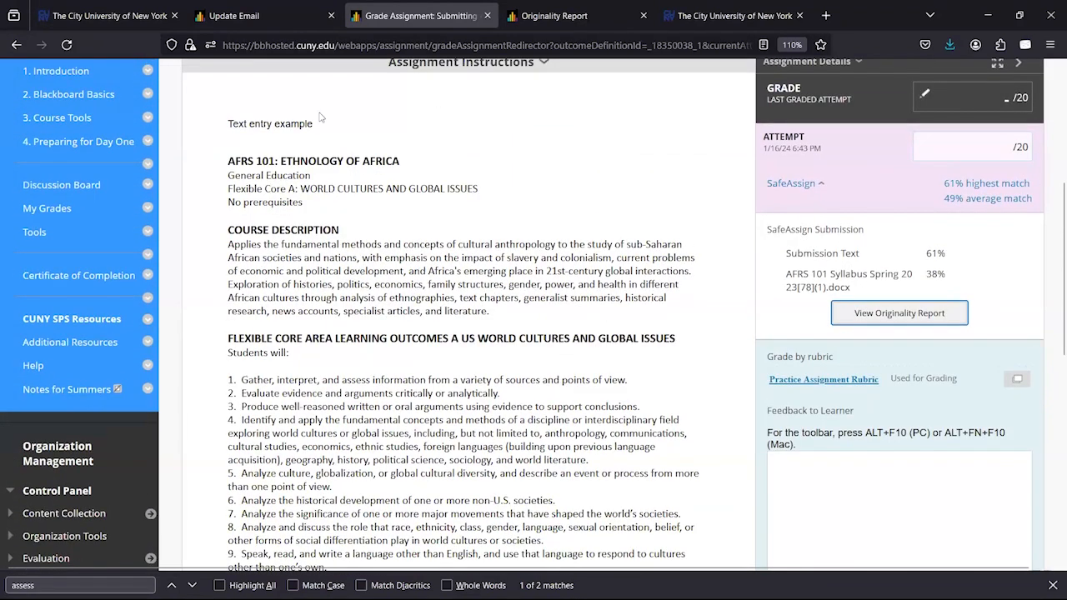
{"action": "scroll", "coordinate": [671, 238], "scroll_direction": "down", "scroll_amount": 2}
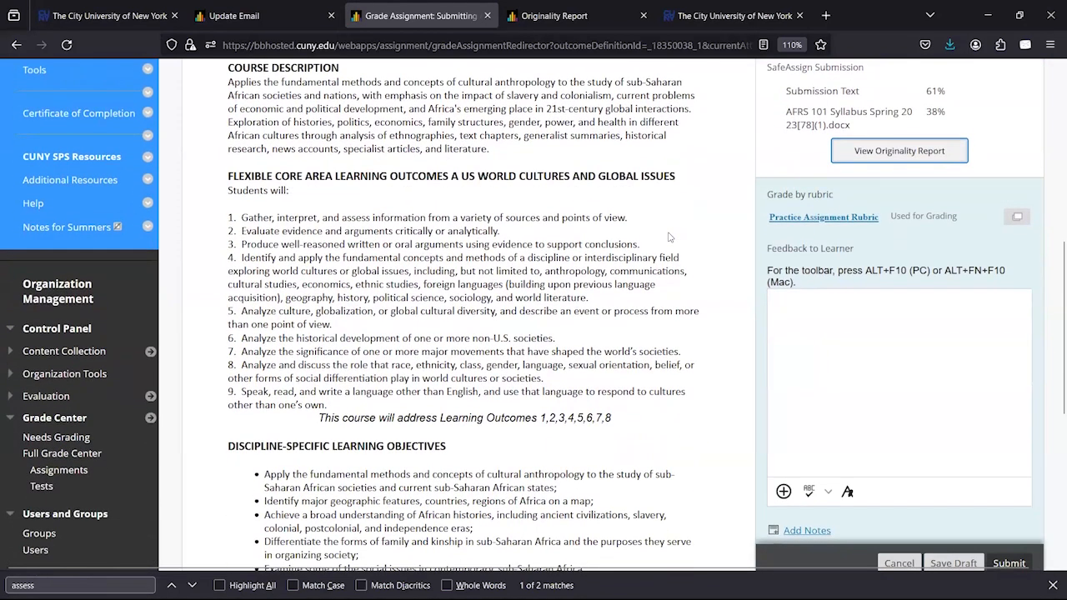
{"action": "left_click", "coordinate": [825, 217]}
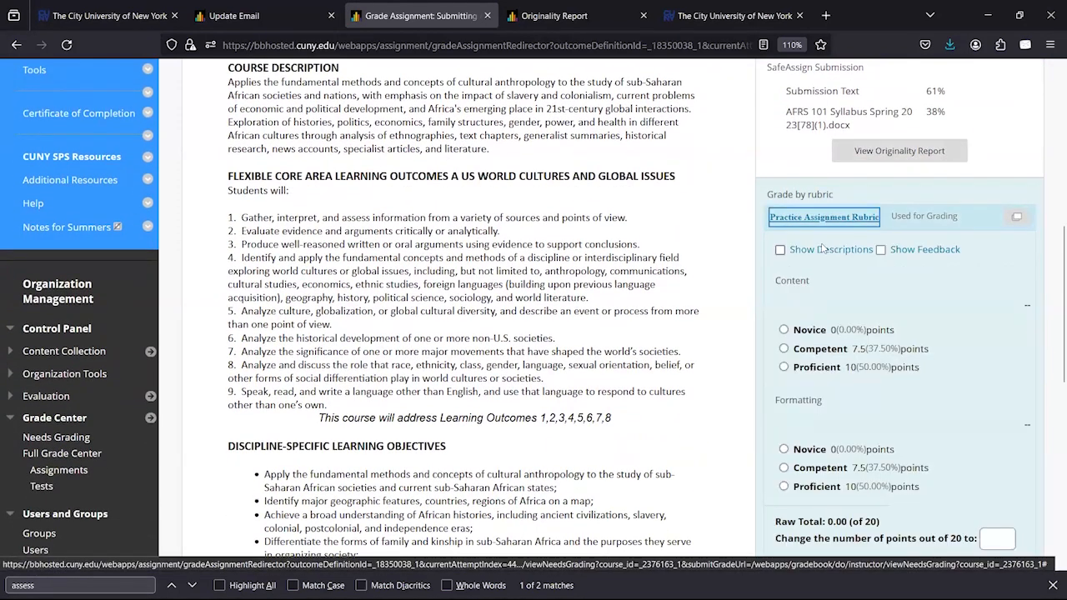
{"action": "left_click", "coordinate": [808, 250]}
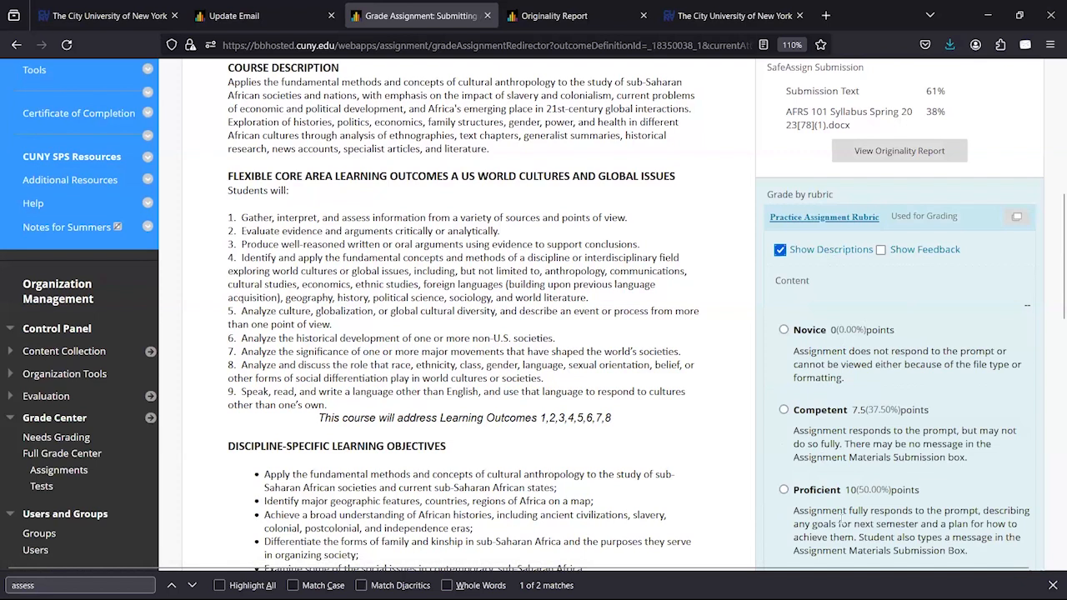
{"action": "scroll", "coordinate": [817, 444], "scroll_direction": "down", "scroll_amount": 2}
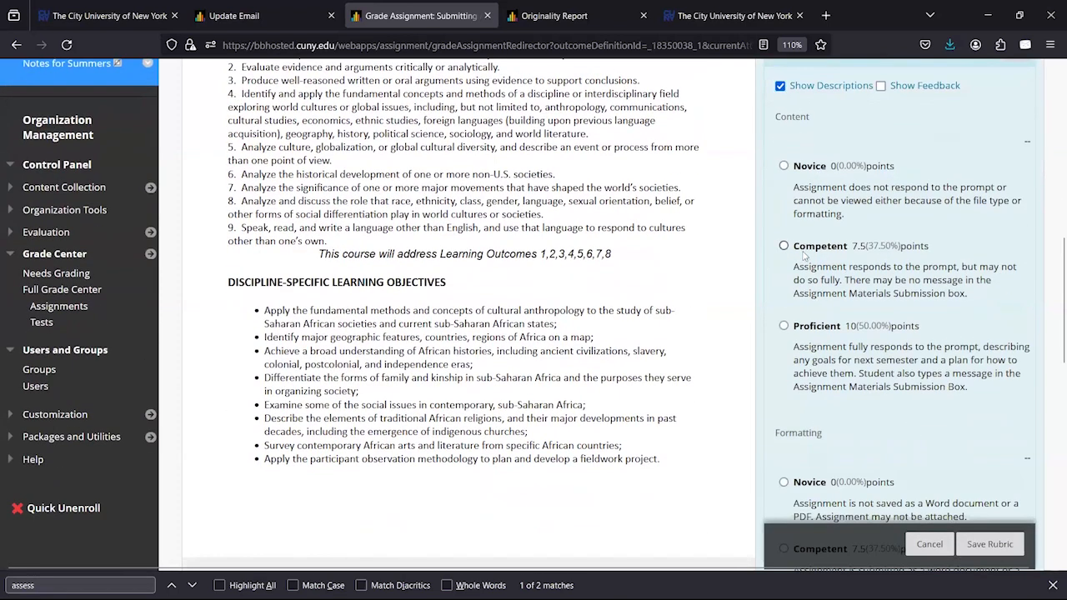
{"action": "left_click", "coordinate": [804, 250]}
{"action": "scroll", "coordinate": [803, 255], "scroll_direction": "down", "scroll_amount": 4}
{"action": "left_click", "coordinate": [822, 309]}
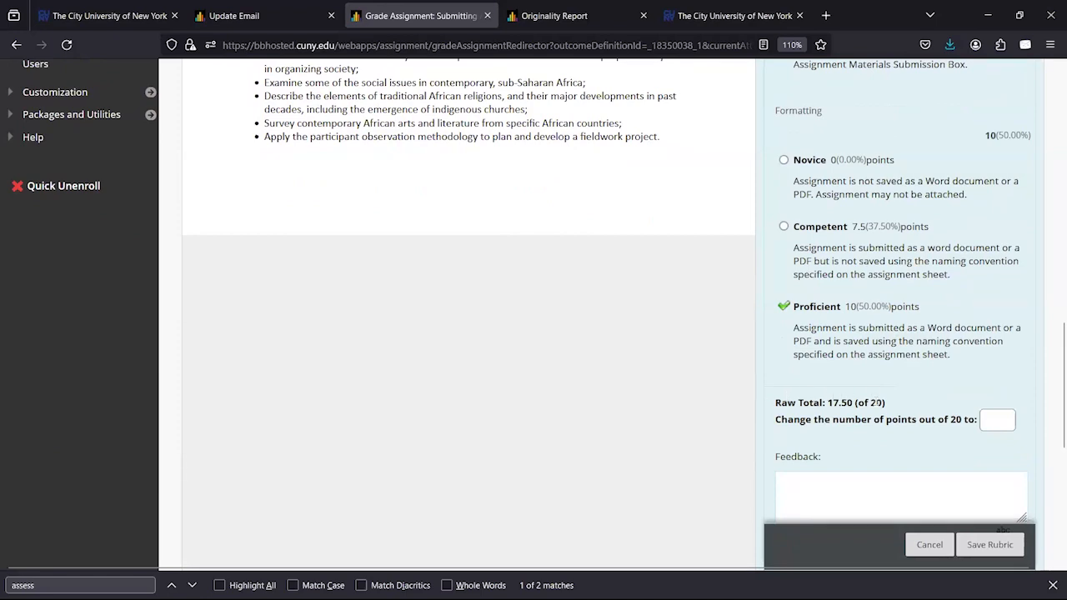
- Enter "rubric feedback" as the rubric's feedback and save the rubric
{"action": "scroll", "coordinate": [876, 401], "scroll_direction": "down", "scroll_amount": 1}
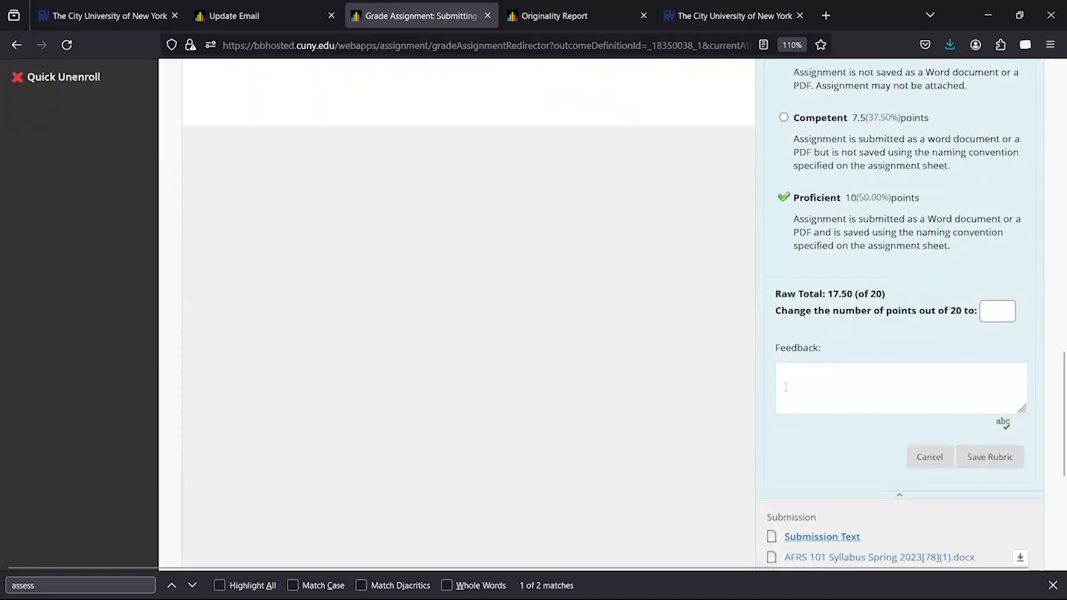
{"action": "left_click", "coordinate": [922, 387]}
{"action": "type", "text": "rubric feedback"}
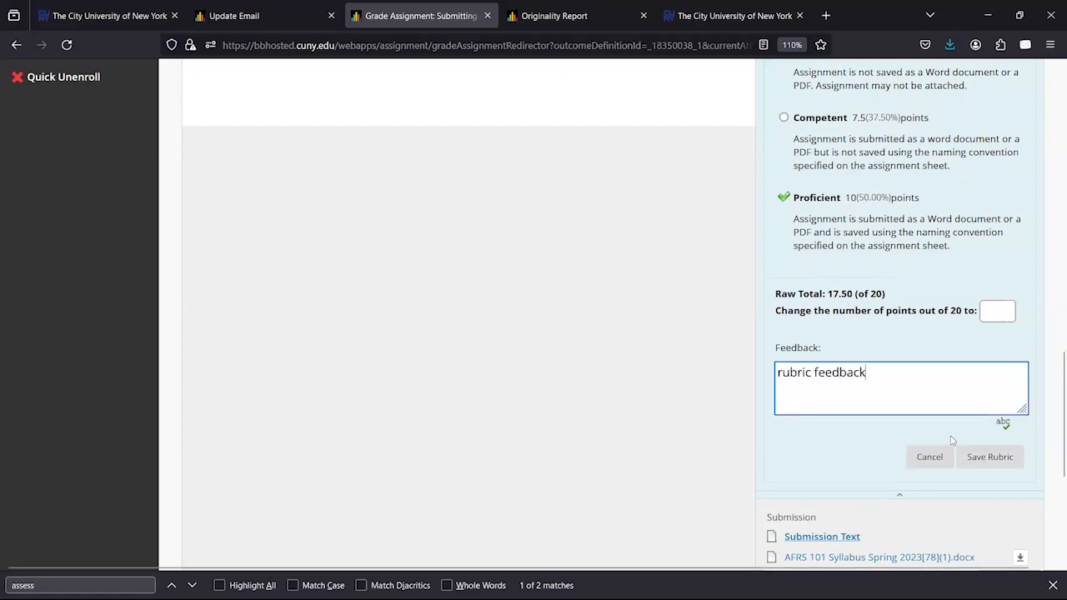
{"action": "left_click", "coordinate": [989, 457]}
- Enter "overall feedback" as the feedback to the learner and check the attempt's grade
{"action": "scroll", "coordinate": [950, 416], "scroll_direction": "up", "scroll_amount": 2}
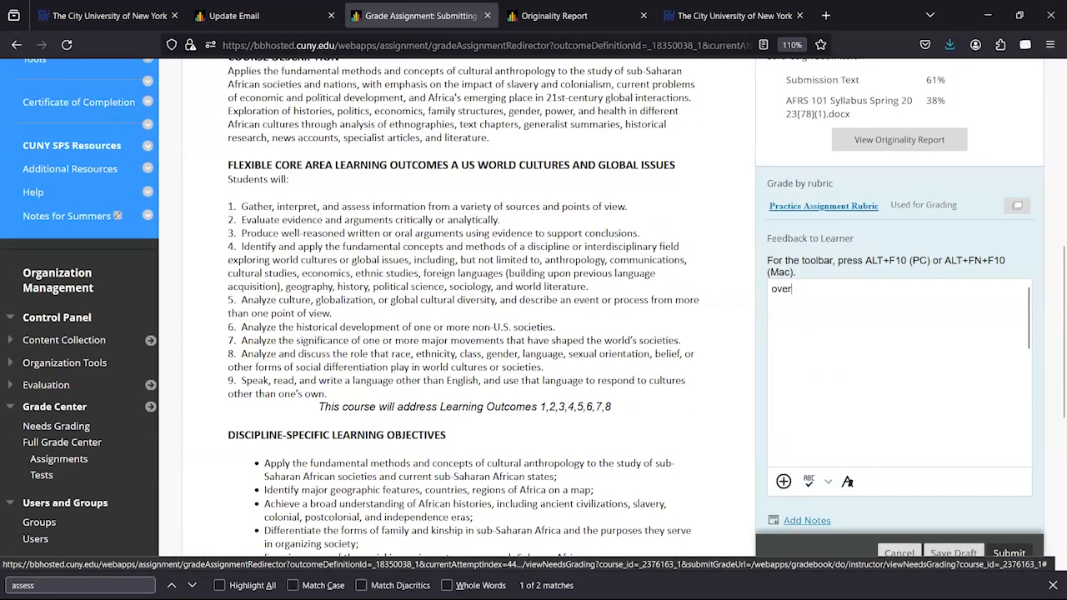
{"action": "type", "text": "all feedback"}
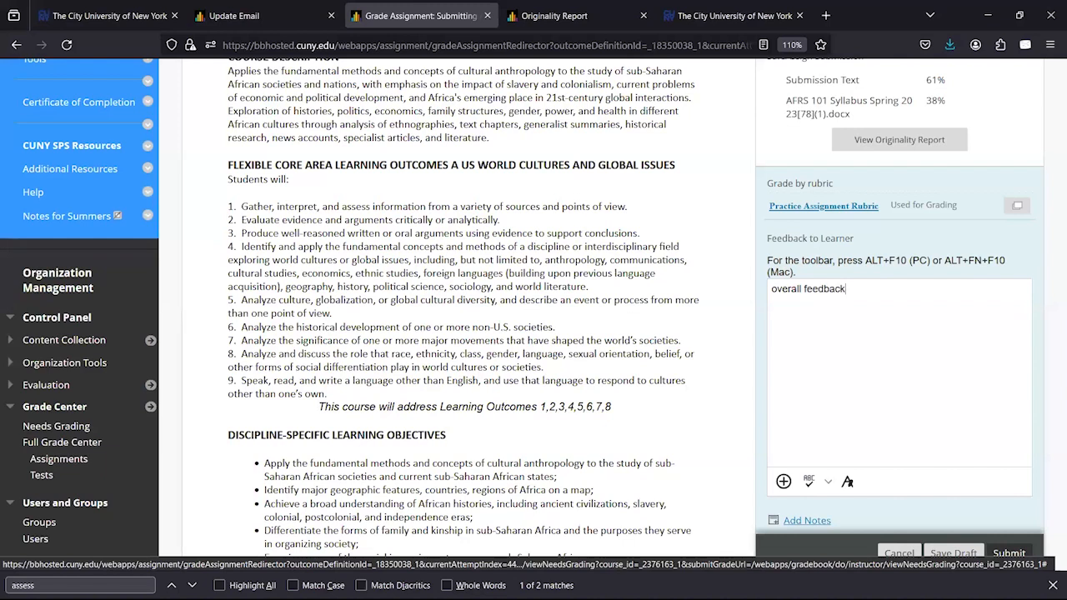
{"action": "scroll", "coordinate": [667, 267], "scroll_direction": "up", "scroll_amount": 3}
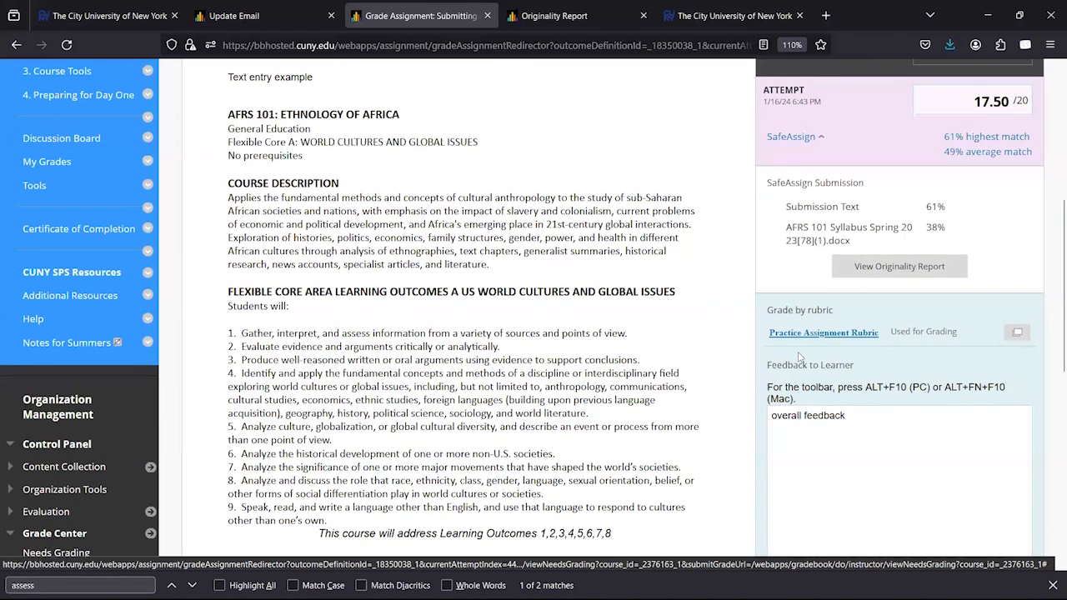
{"action": "scroll", "coordinate": [668, 268], "scroll_direction": "up", "scroll_amount": 2}
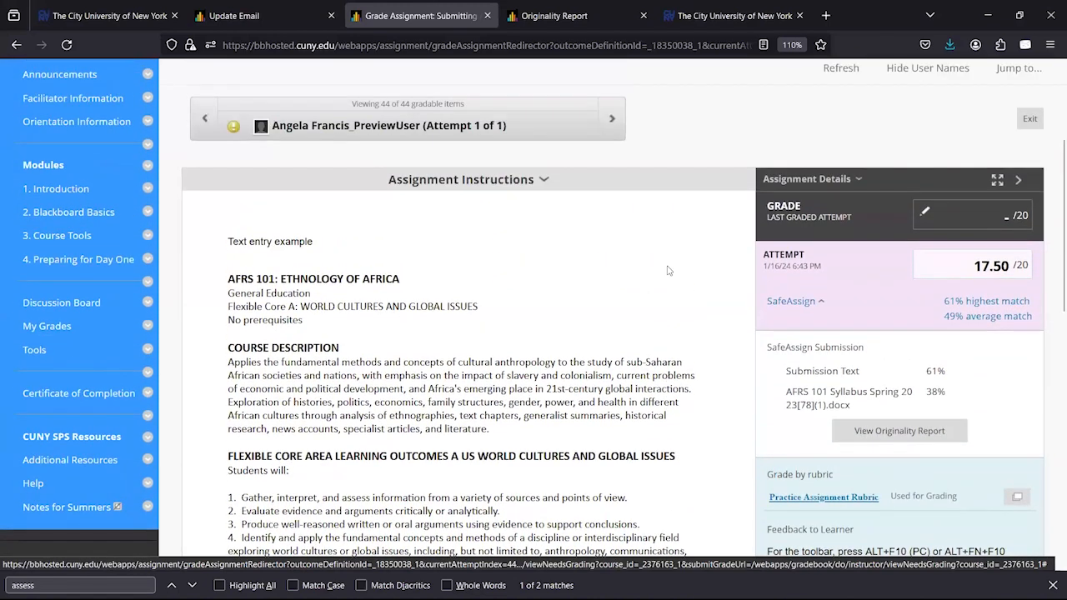
{"action": "scroll", "coordinate": [685, 344], "scroll_direction": "down", "scroll_amount": 1}
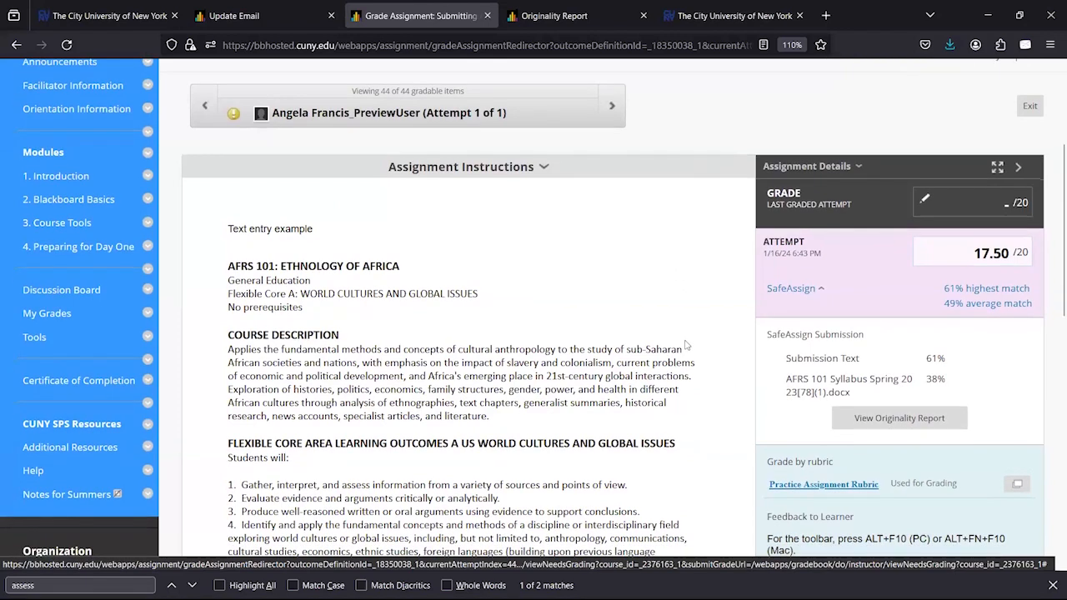
- Display the submitted file AFRS 101 Syllabus Spring 2023[78](1).docx in the document viewer
{"action": "scroll", "coordinate": [858, 332], "scroll_direction": "down", "scroll_amount": 3}
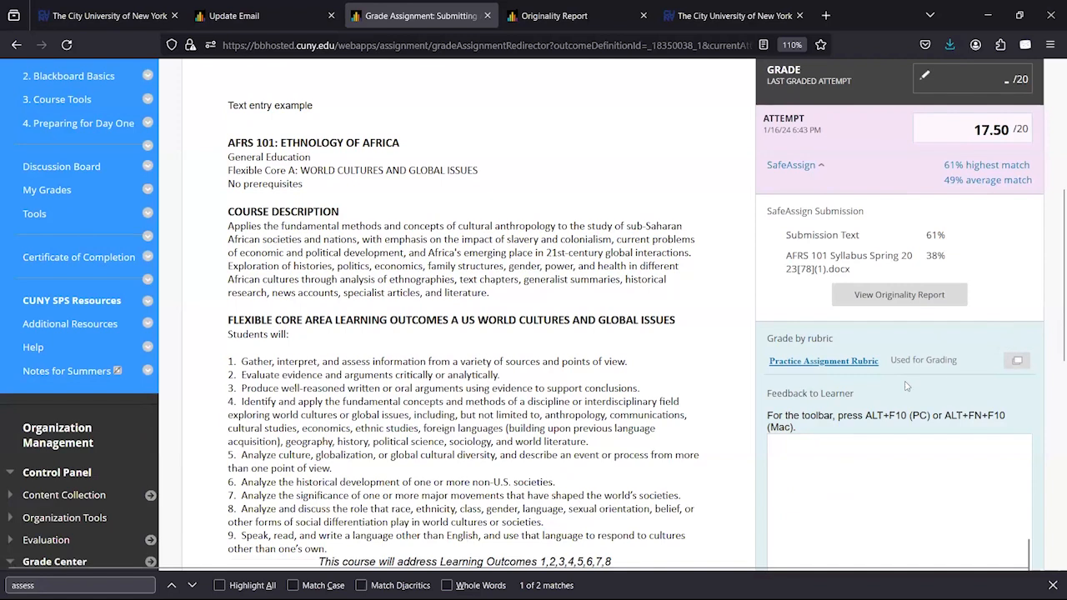
{"action": "scroll", "coordinate": [909, 386], "scroll_direction": "down", "scroll_amount": 3}
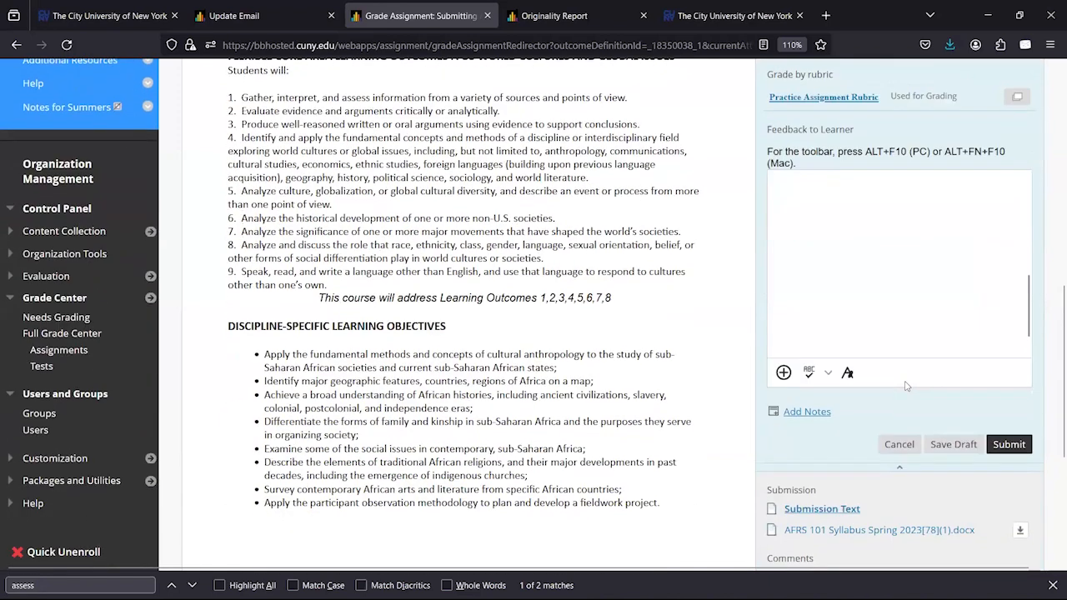
{"action": "left_click", "coordinate": [866, 529]}
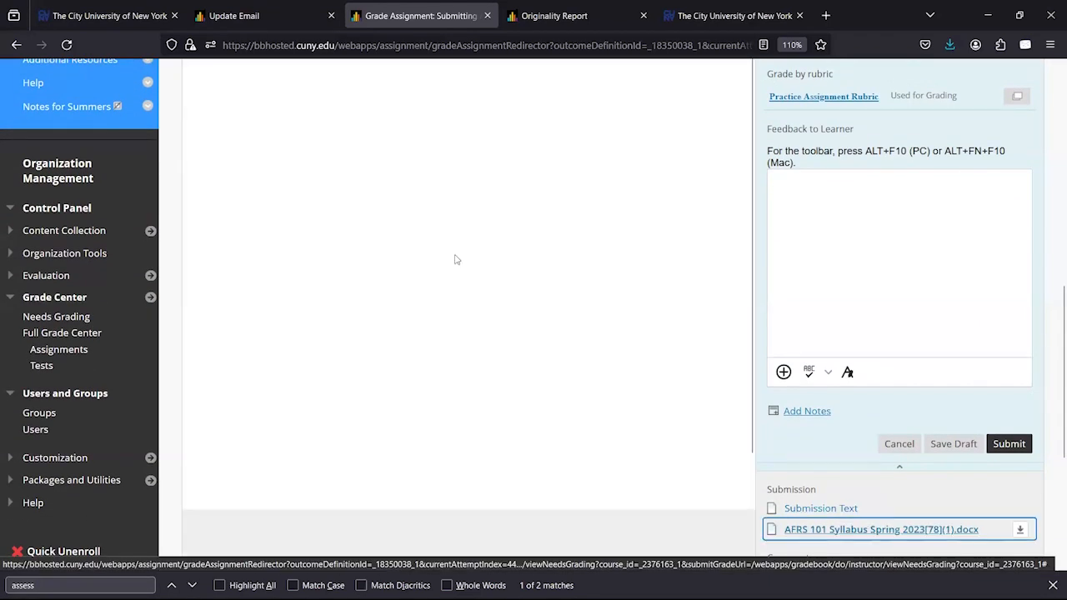
{"action": "scroll", "coordinate": [455, 255], "scroll_direction": "up", "scroll_amount": 1}
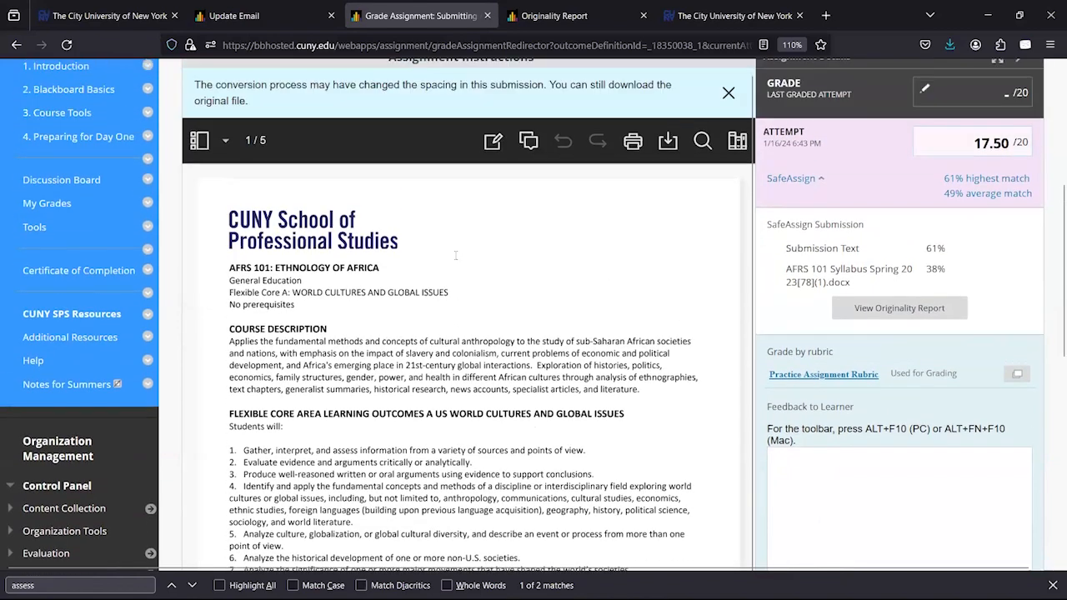
- Annotate the submitted file with the text "type on your work" beside the CUNY School of Professional Studies heading on page 1
{"action": "left_click", "coordinate": [493, 145]}
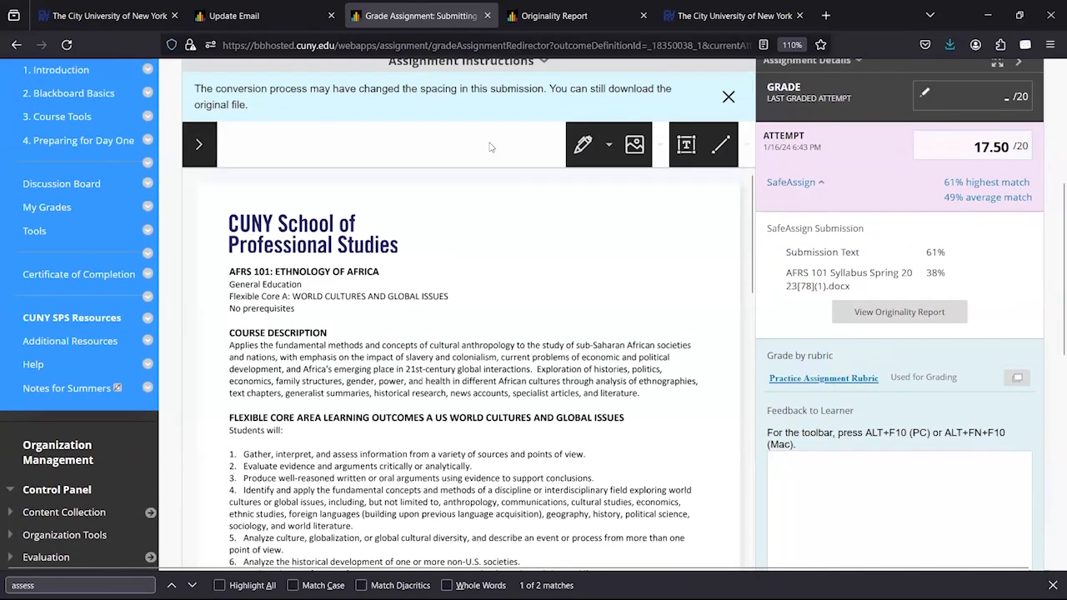
{"action": "left_click", "coordinate": [686, 144]}
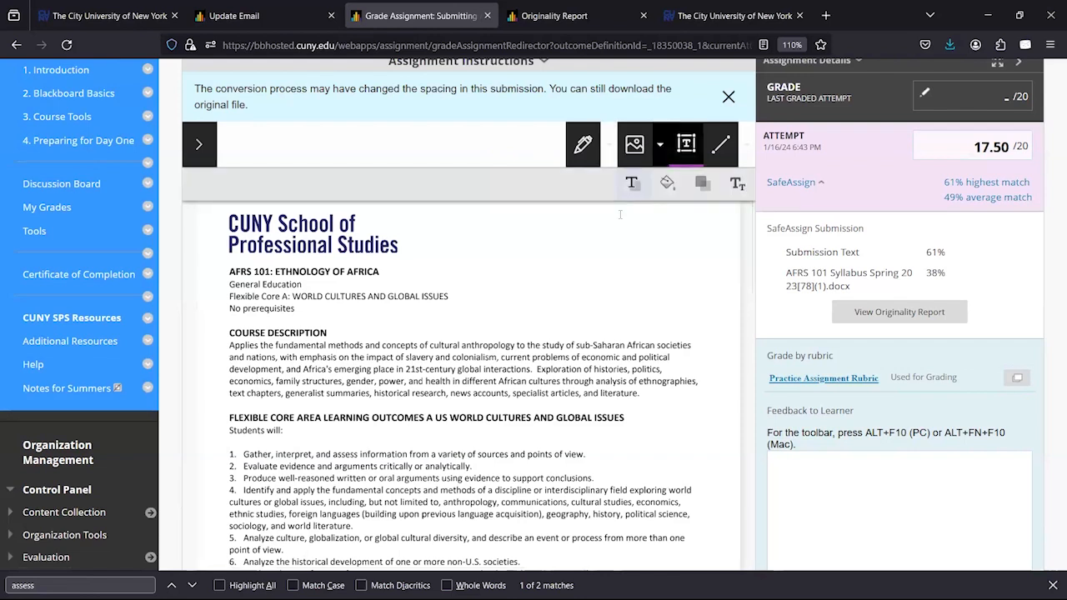
{"action": "left_click", "coordinate": [530, 250]}
{"action": "type", "text": "ty"}
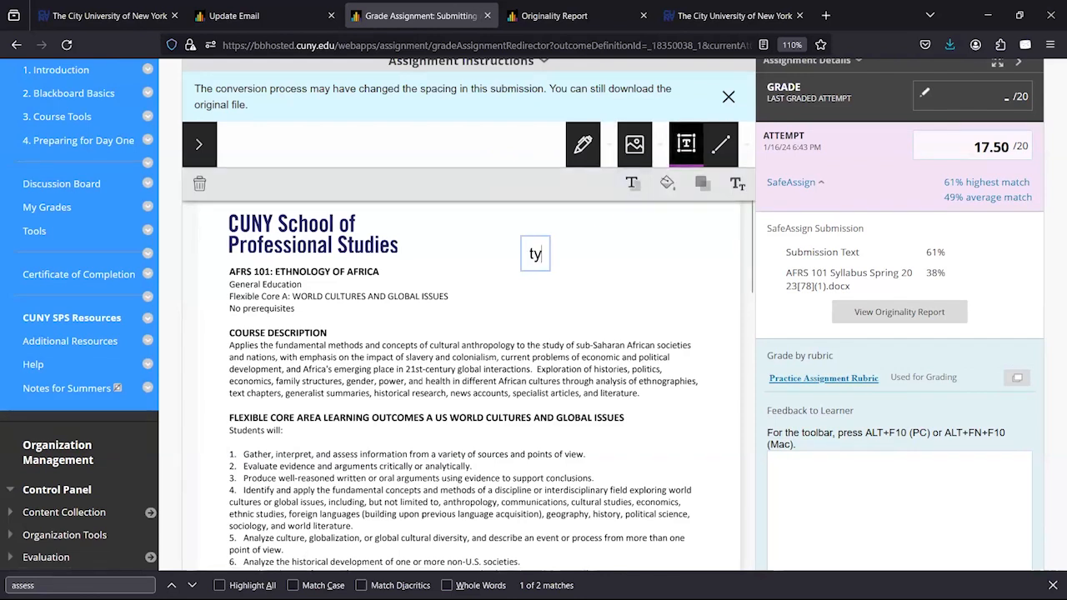
{"action": "type", "text": "pe on your work"}
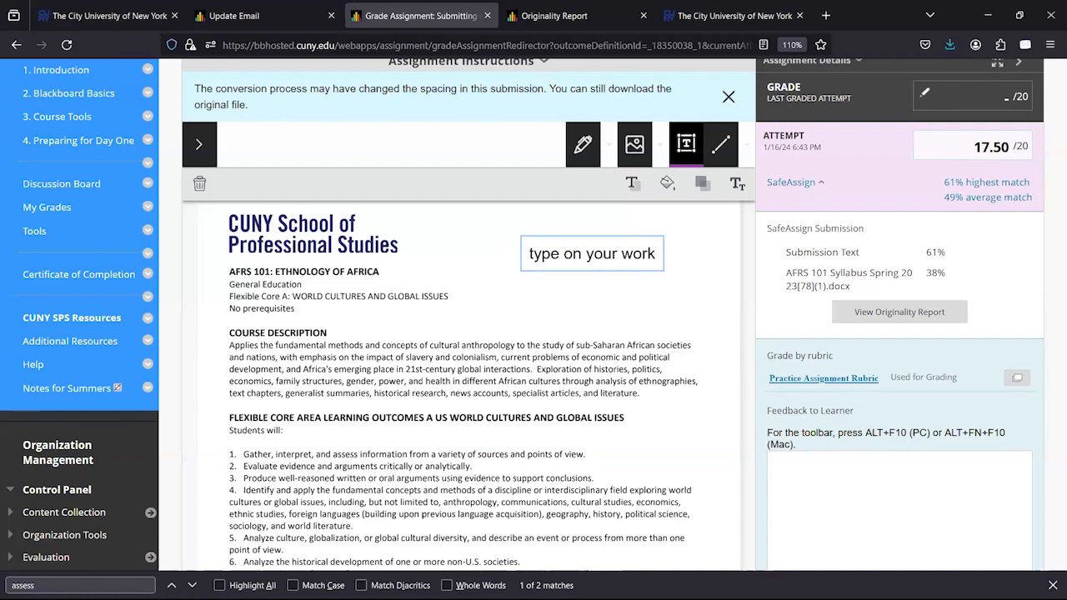
- Finish the text annotation, enter "overall feedback!" as the feedback to the learner and submit the grade
{"action": "left_click", "coordinate": [353, 271]}
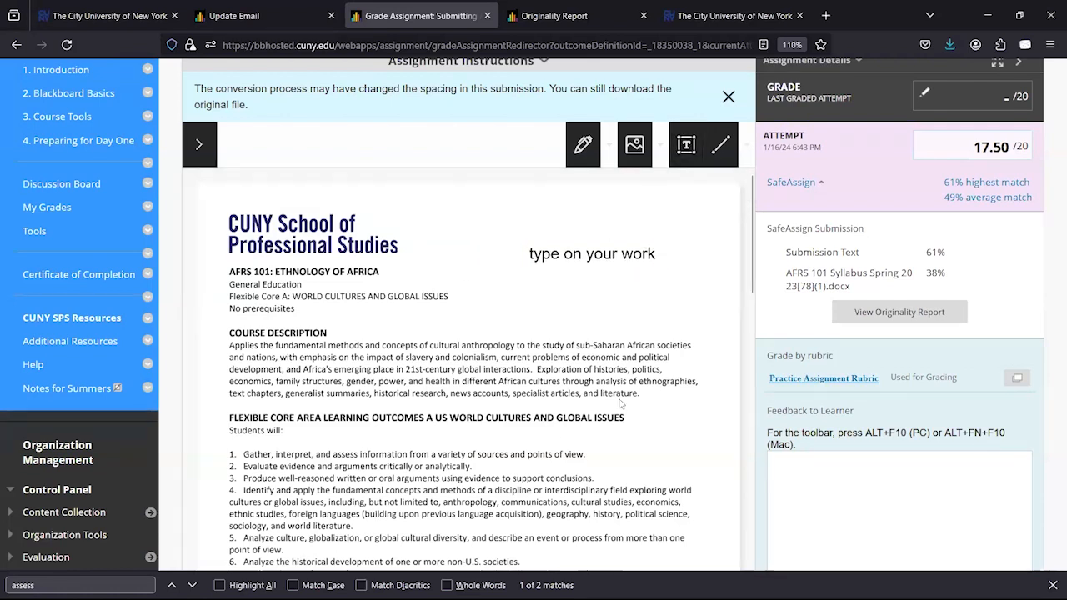
{"action": "scroll", "coordinate": [1052, 334], "scroll_direction": "down", "scroll_amount": 3}
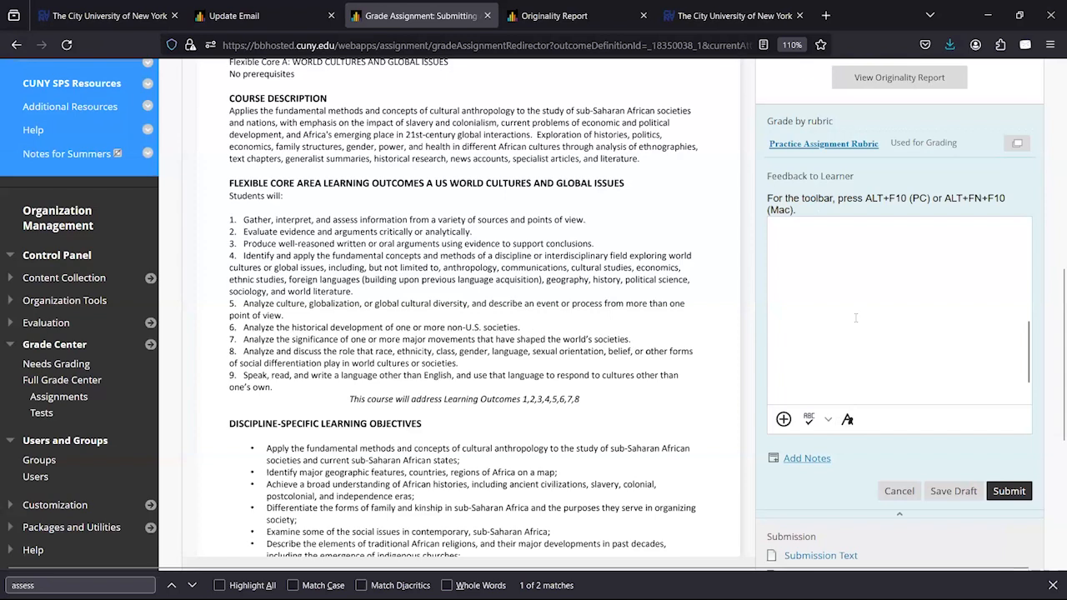
{"action": "type", "text": "overall feedbackmo"}
{"action": "key", "text": "BackSpace"}
{"action": "key", "text": "BackSpace"}
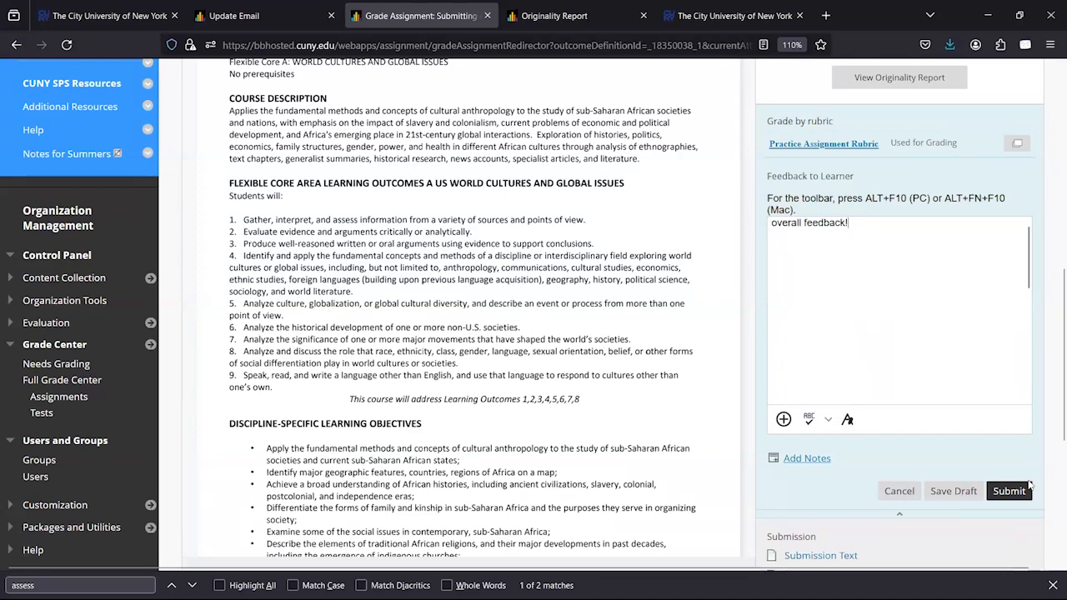
{"action": "left_click", "coordinate": [1024, 491]}
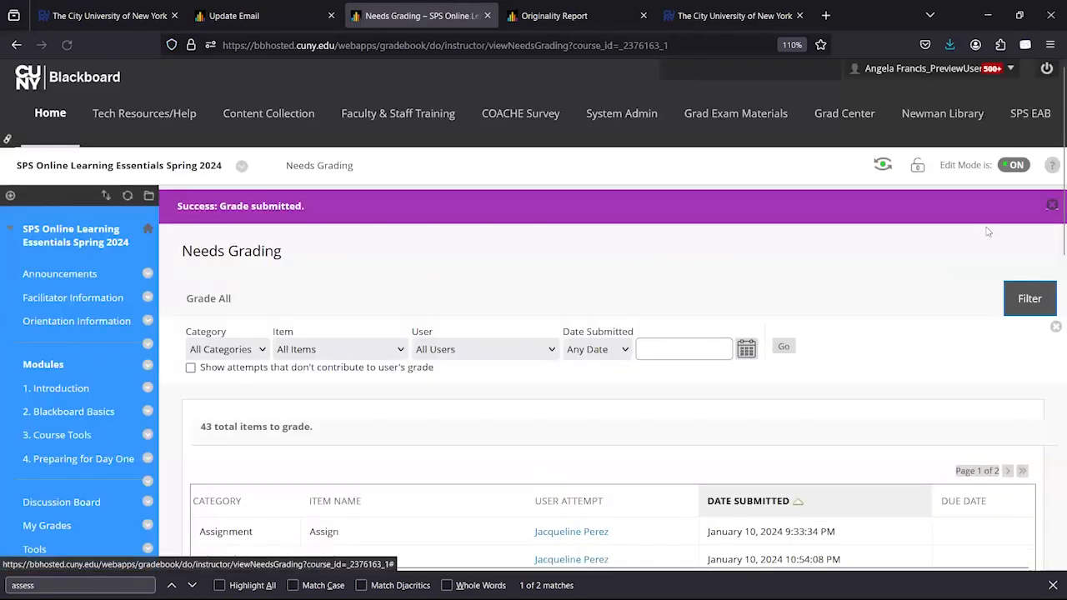
- Enter Student Preview mode and display the student's My Grades page
{"action": "left_click", "coordinate": [889, 165]}
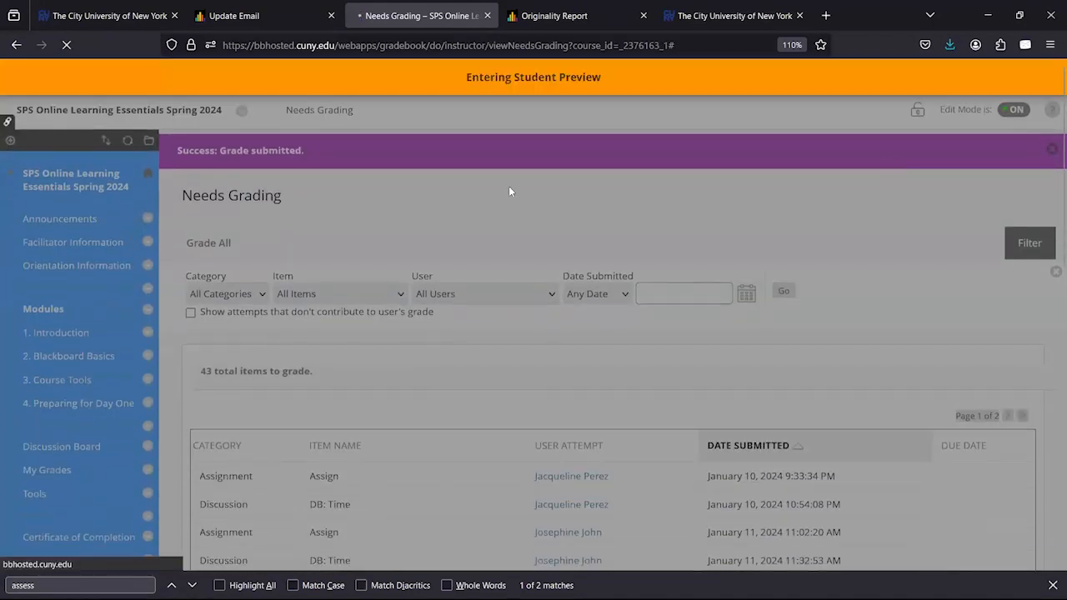
{"action": "scroll", "coordinate": [149, 246], "scroll_direction": "down", "scroll_amount": 3}
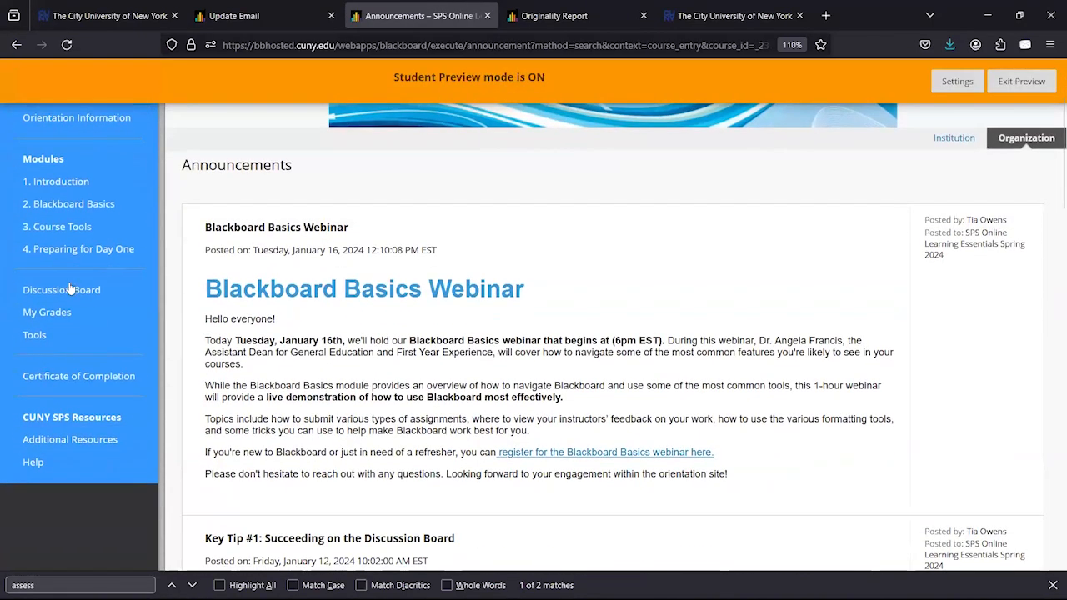
{"action": "left_click", "coordinate": [50, 313]}
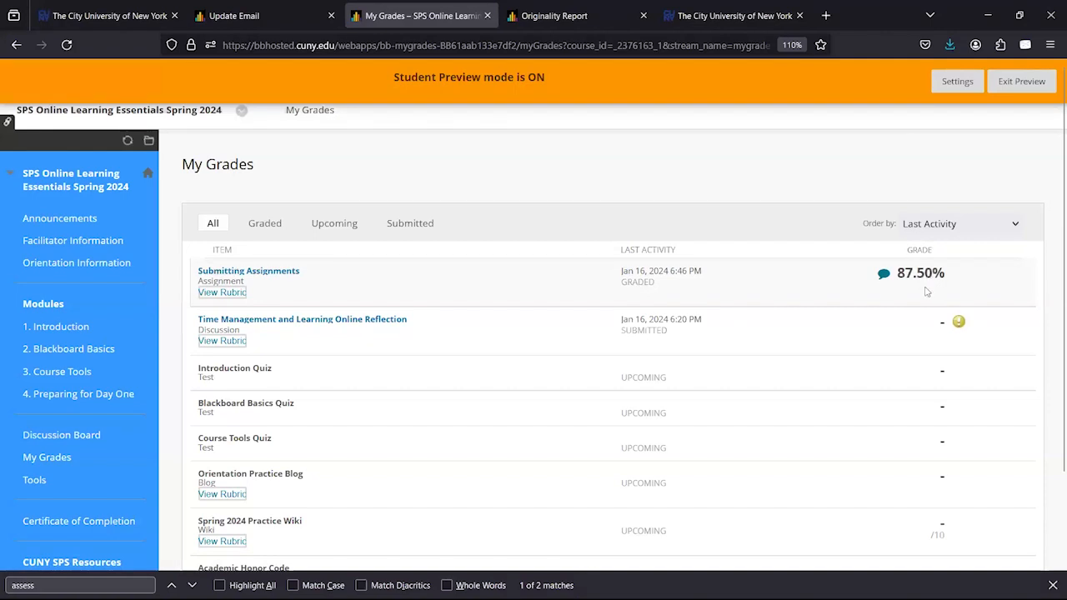
- Examine the graded rubric for Submitting Assignments in an enlarged window, including its feedback to the learner, and exit it
{"action": "left_click", "coordinate": [222, 293]}
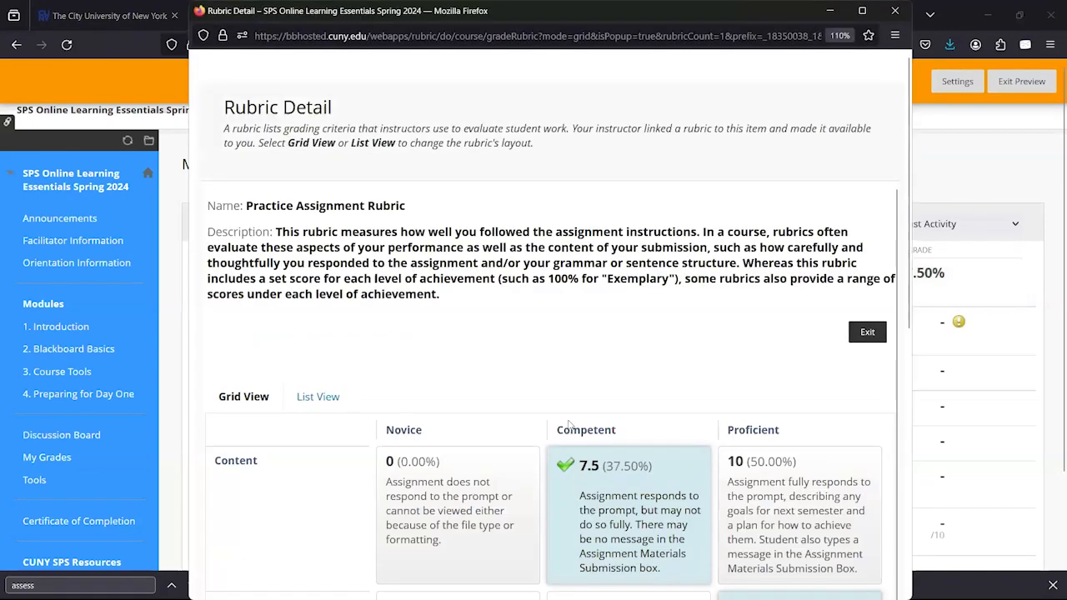
{"action": "left_click", "coordinate": [862, 10]}
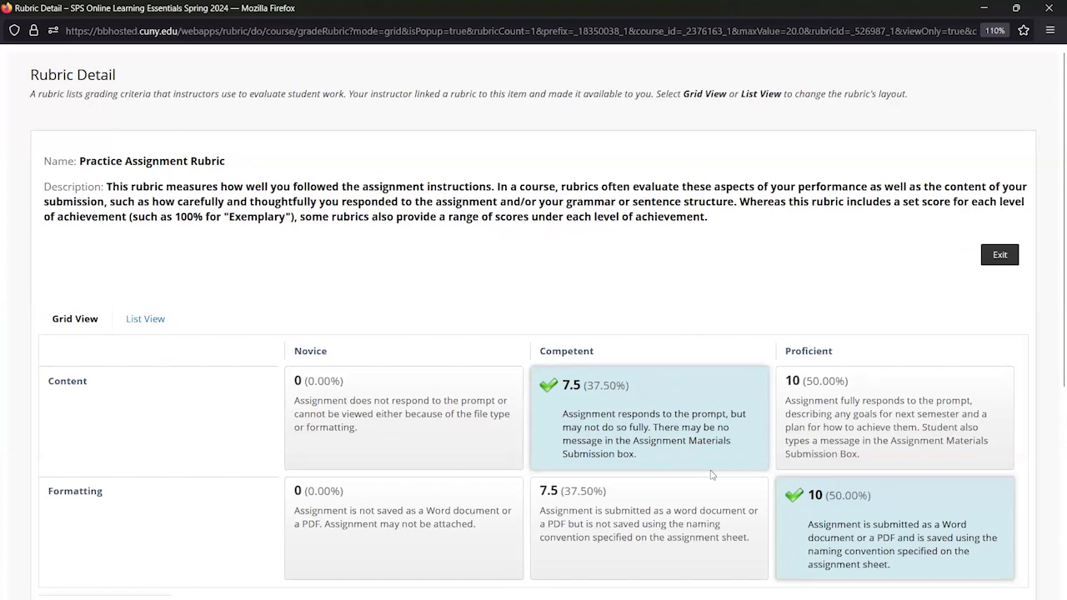
{"action": "scroll", "coordinate": [591, 473], "scroll_direction": "down", "scroll_amount": 4}
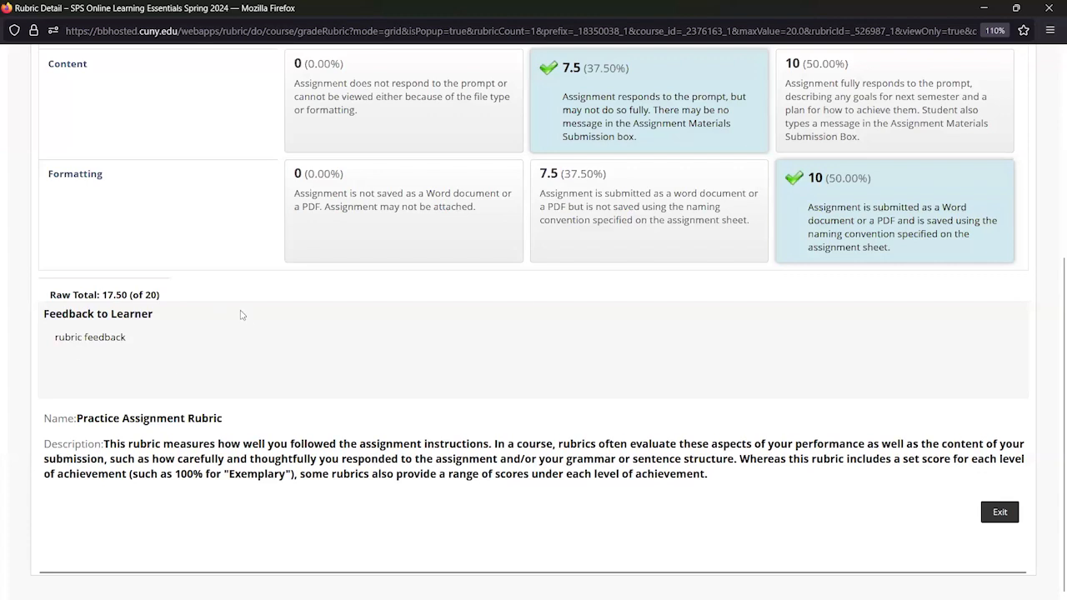
{"action": "left_click", "coordinate": [1000, 512]}
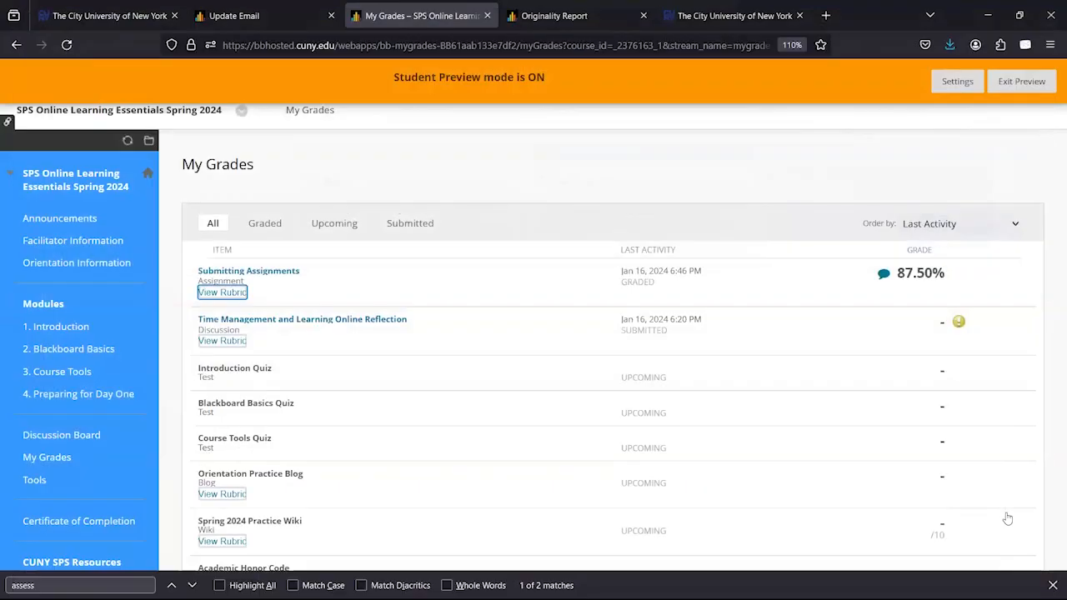
- Read the instructor's feedback comments for the Submitting Assignments grade and close them
{"action": "left_click", "coordinate": [885, 276]}
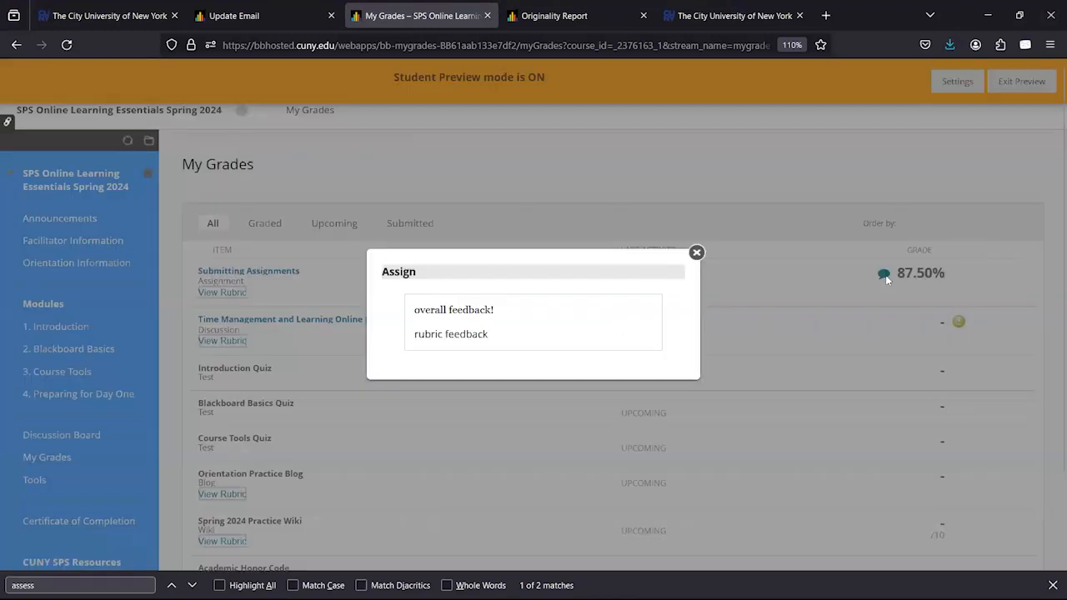
{"action": "triple_click", "coordinate": [415, 310]}
{"action": "double_click", "coordinate": [432, 332]}
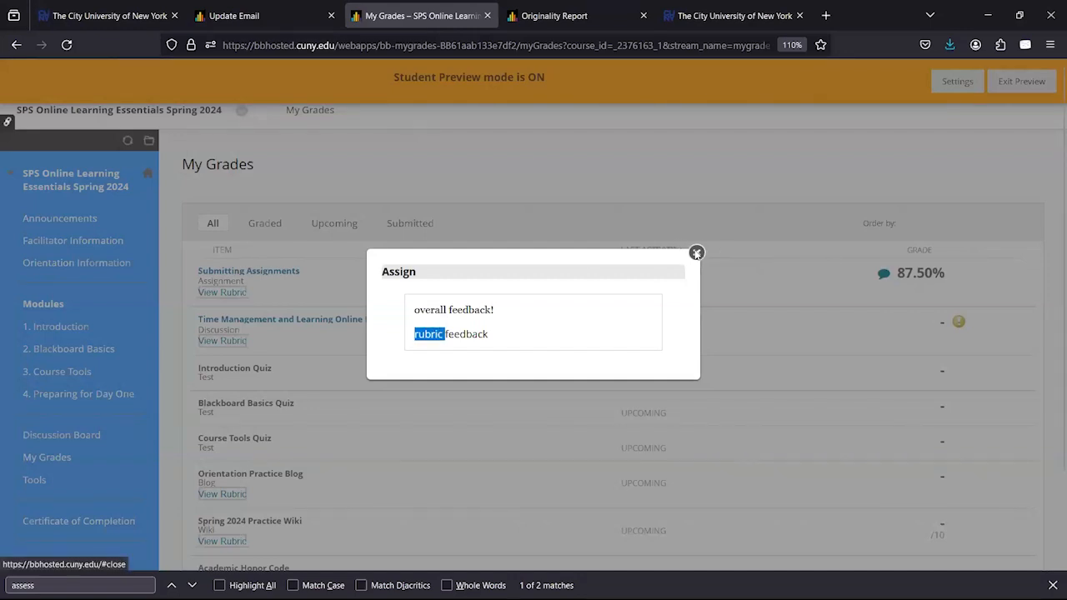
{"action": "left_click", "coordinate": [697, 254]}
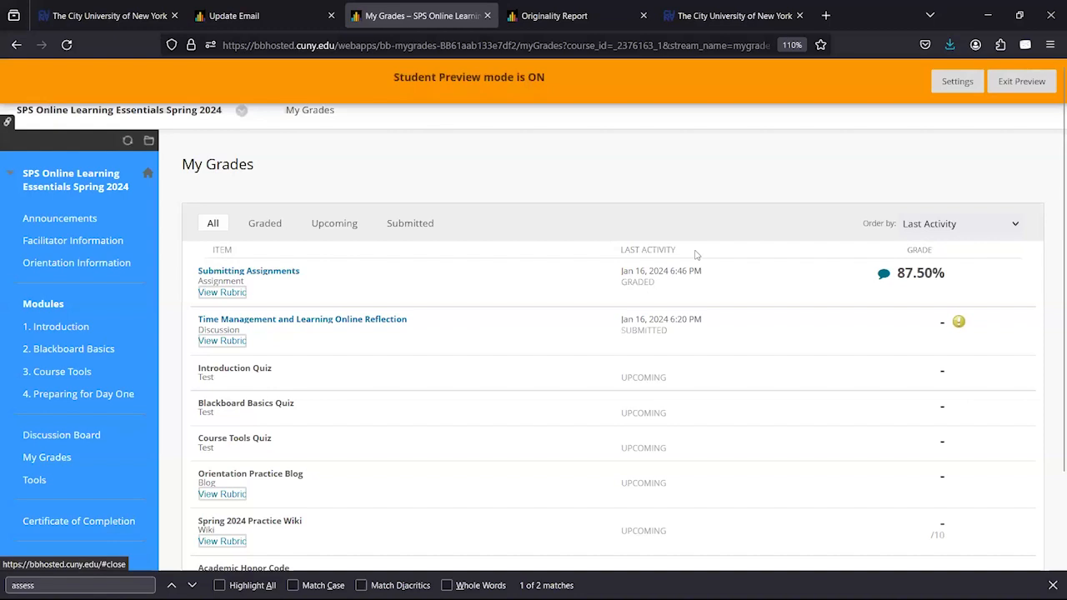
- Review the Submitting Assignments submission history and display the annotated file AFRS 101 Syllabus Spring 2023[78](1).docx
{"action": "left_click", "coordinate": [279, 273]}
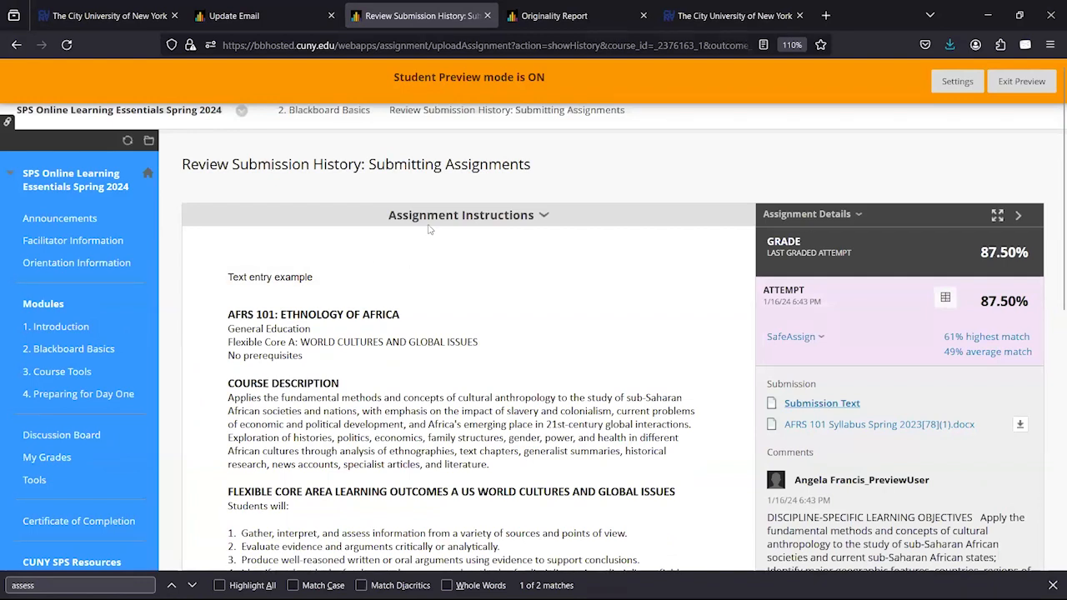
{"action": "scroll", "coordinate": [429, 229], "scroll_direction": "down", "scroll_amount": 3}
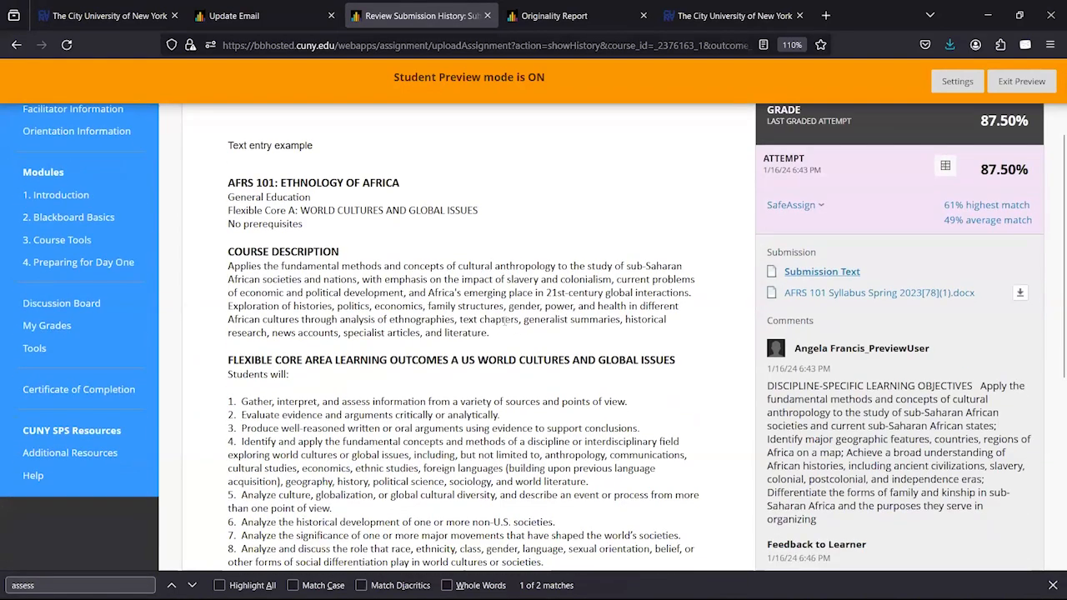
{"action": "left_click", "coordinate": [935, 296]}
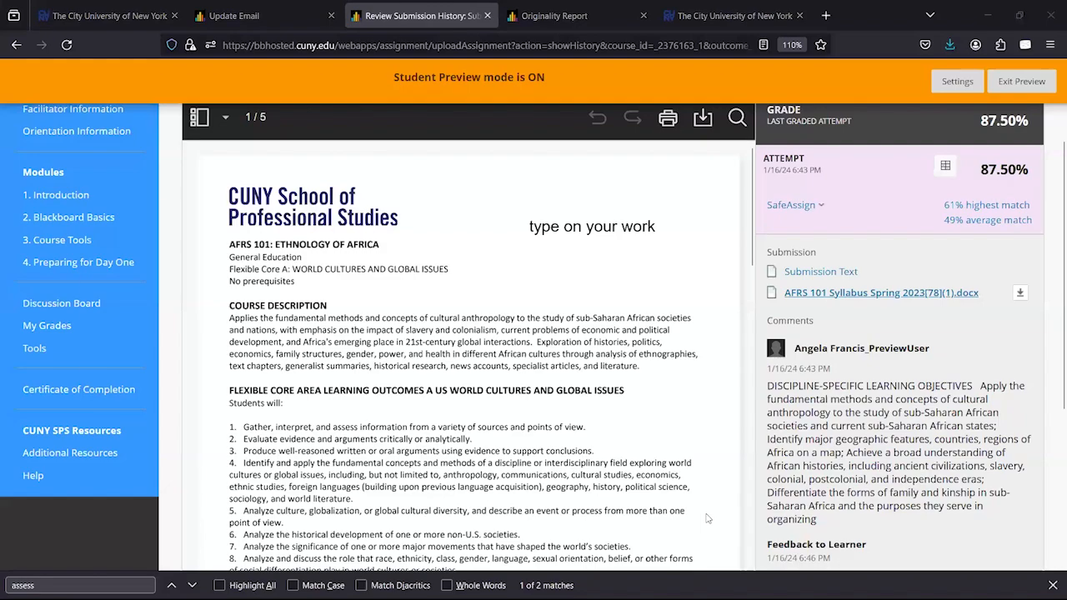
{"action": "key", "text": "alt+Tab"}
{"action": "key", "text": "alt+Tab"}
{"action": "key", "text": "alt+Tab"}
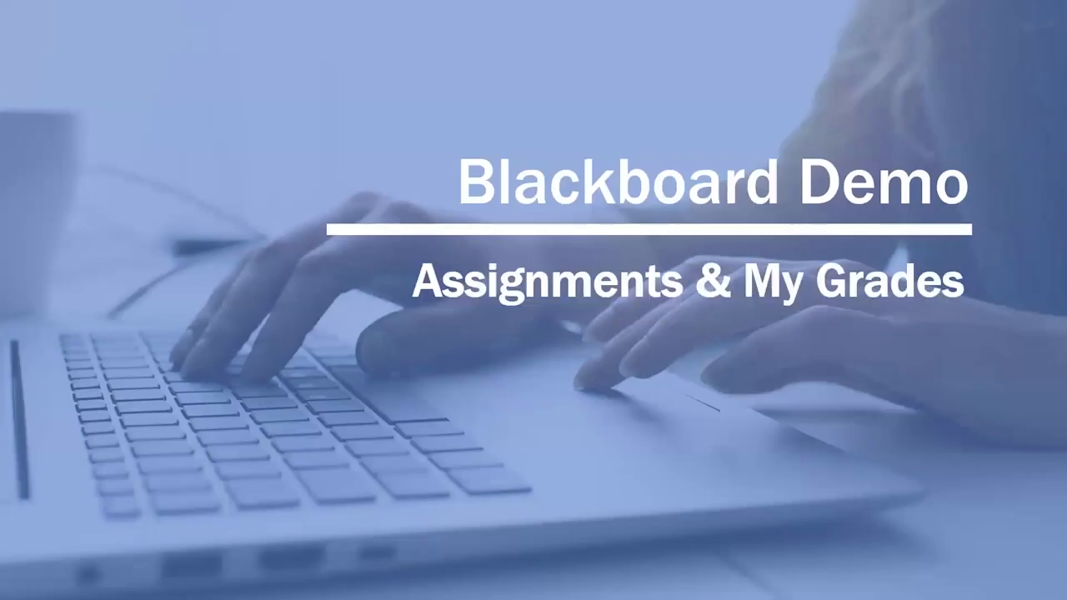
{"action": "key", "text": "Right"}
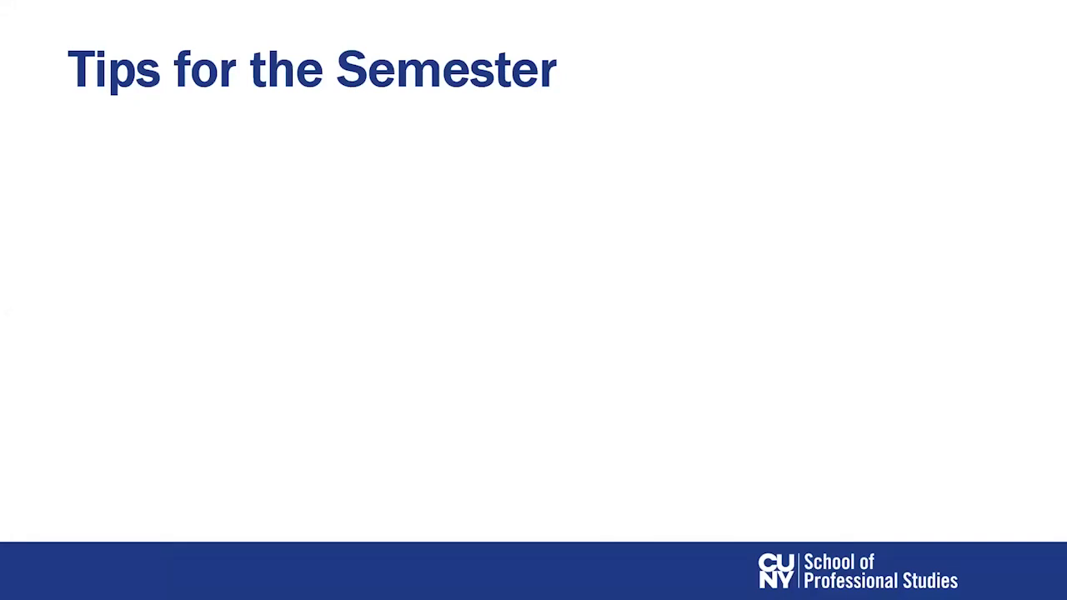
{"action": "left_click", "coordinate": [250, 185]}
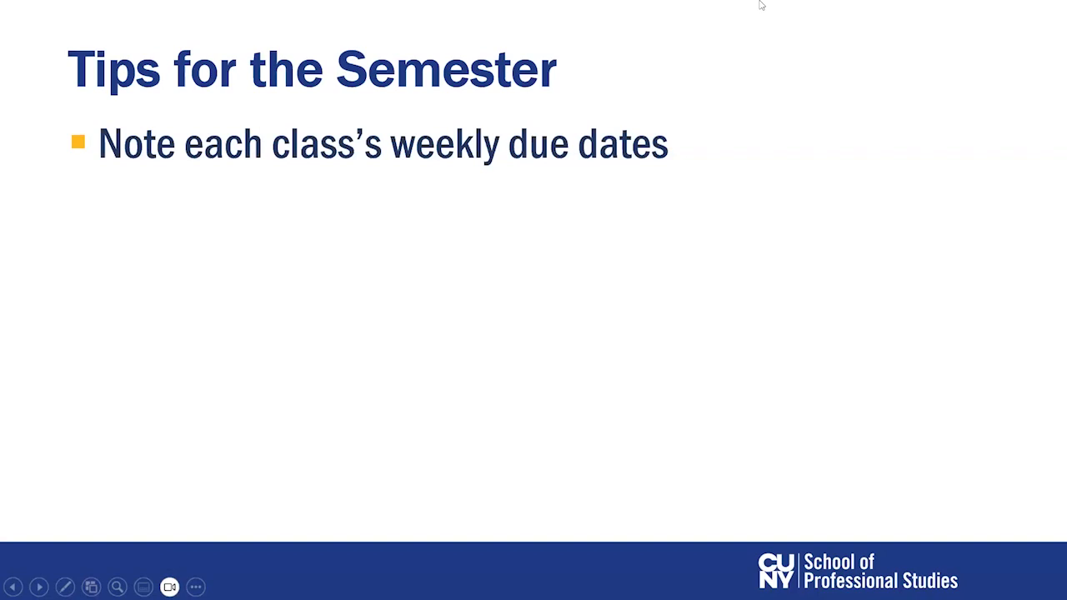
{"action": "key", "text": "Right"}
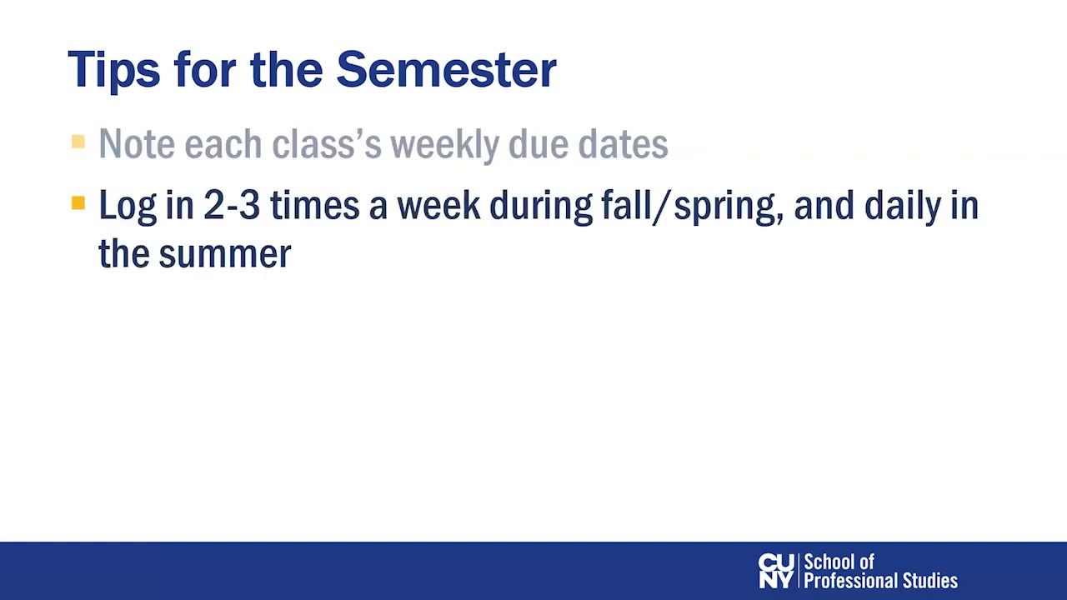